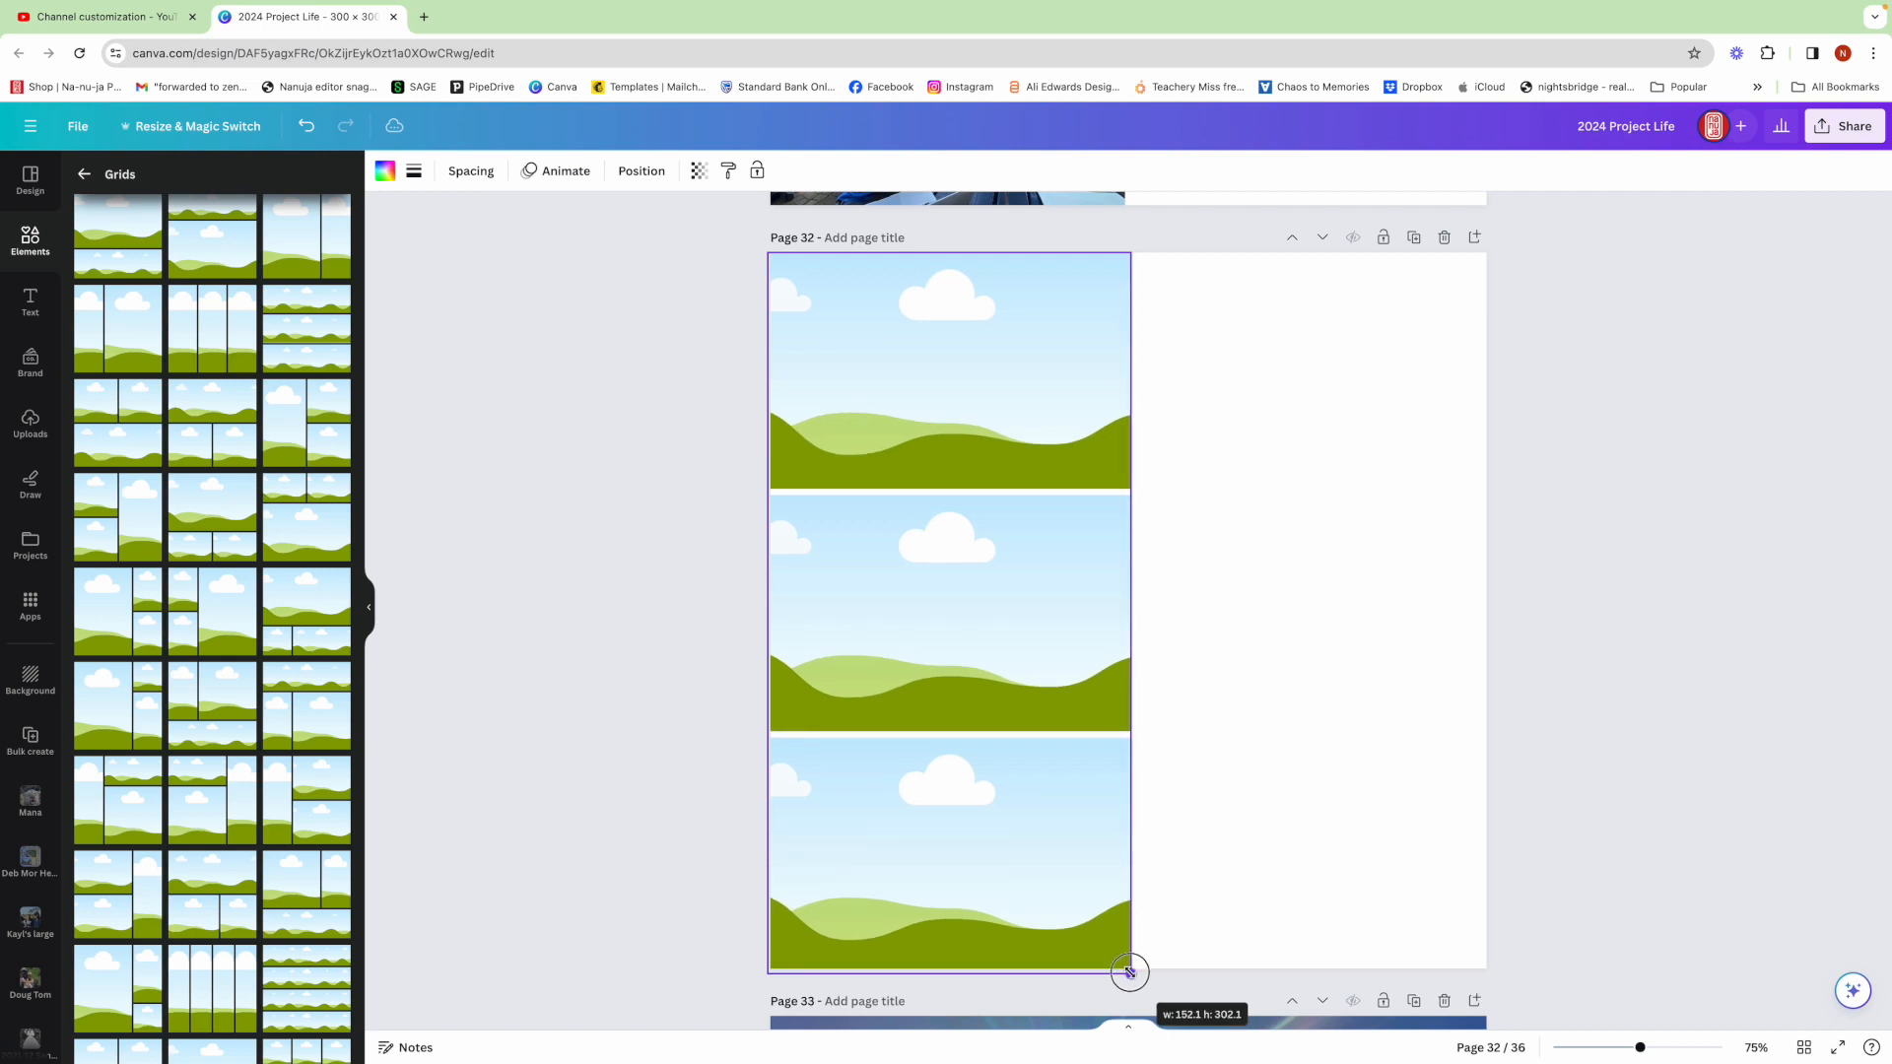
Resize the three-frame grid on page 32 to about 152 by 302 and deselect it
{"action": "left_click_drag", "start_coordinate": [950, 975], "coordinate": [950, 972]}
{"action": "left_click", "coordinate": [1236, 886]}
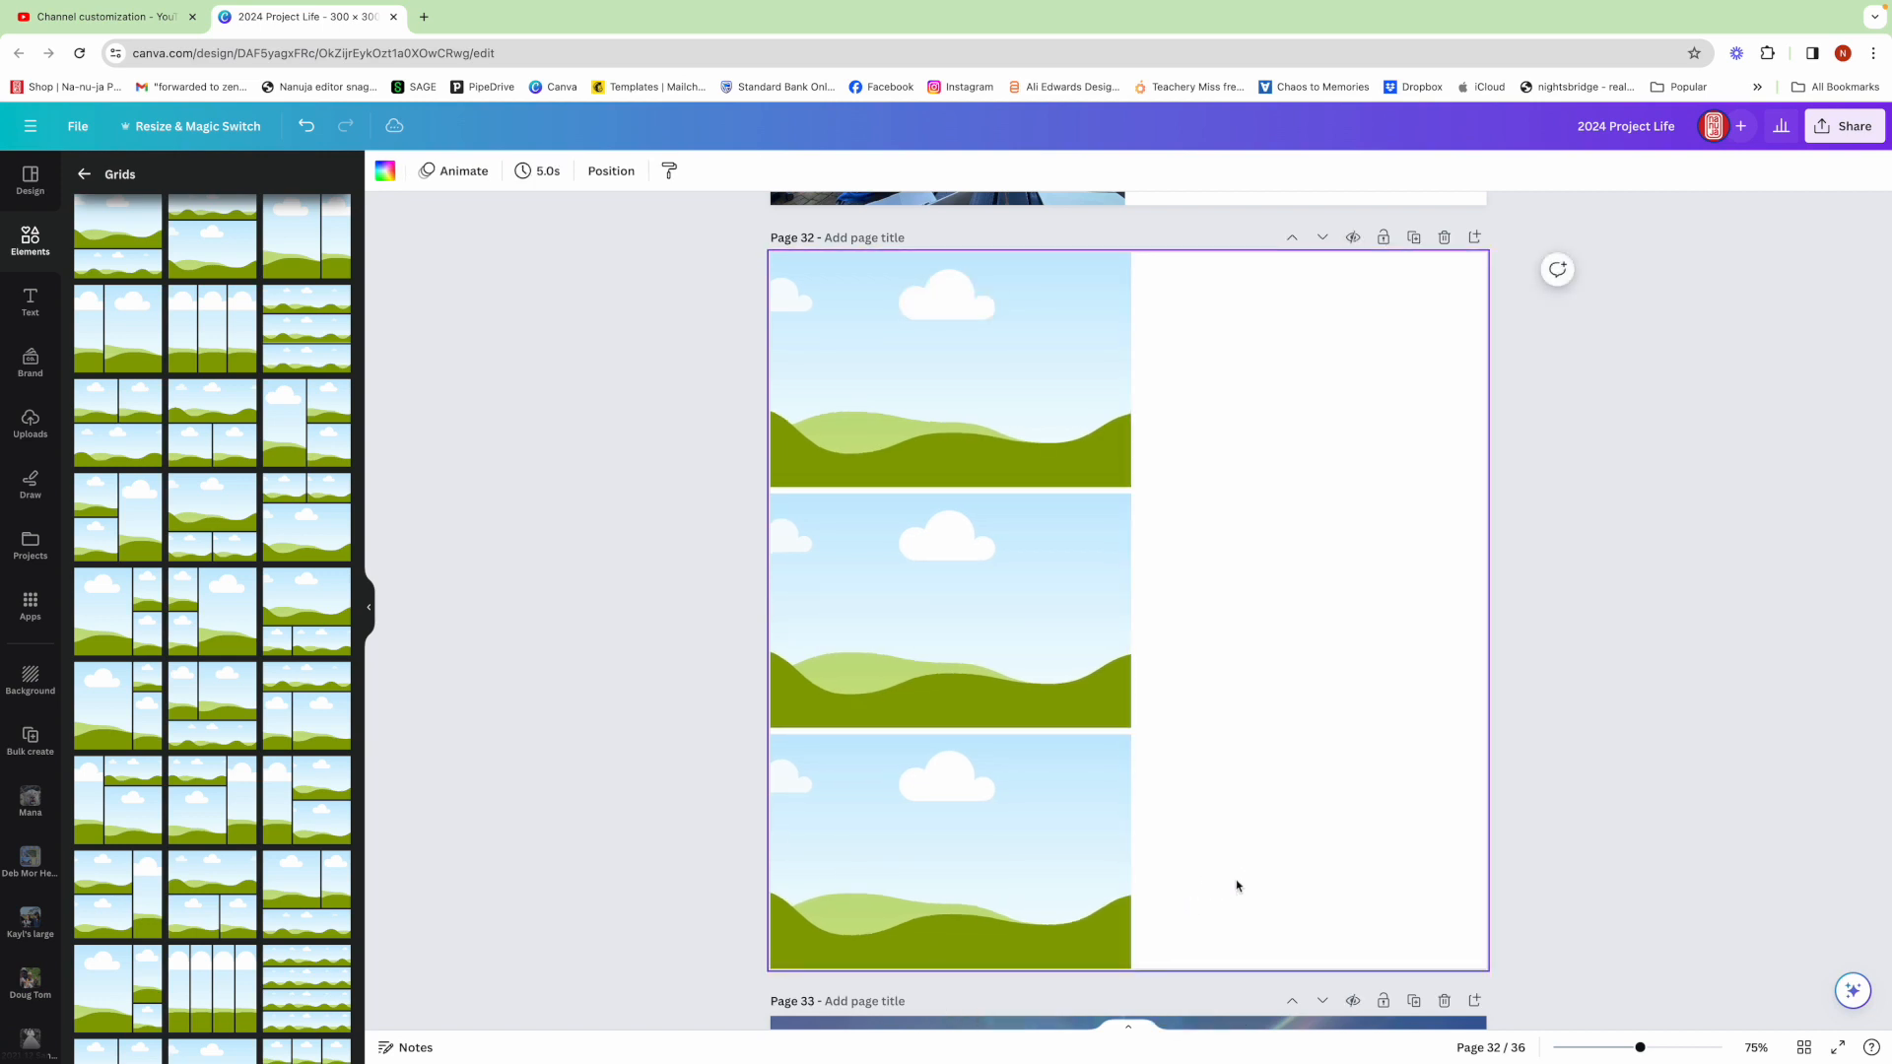
Open page 27 in grid view and copy its Week 08 title and date elements
{"action": "scroll", "coordinate": [1236, 885], "scroll_direction": "up", "scroll_amount": 1}
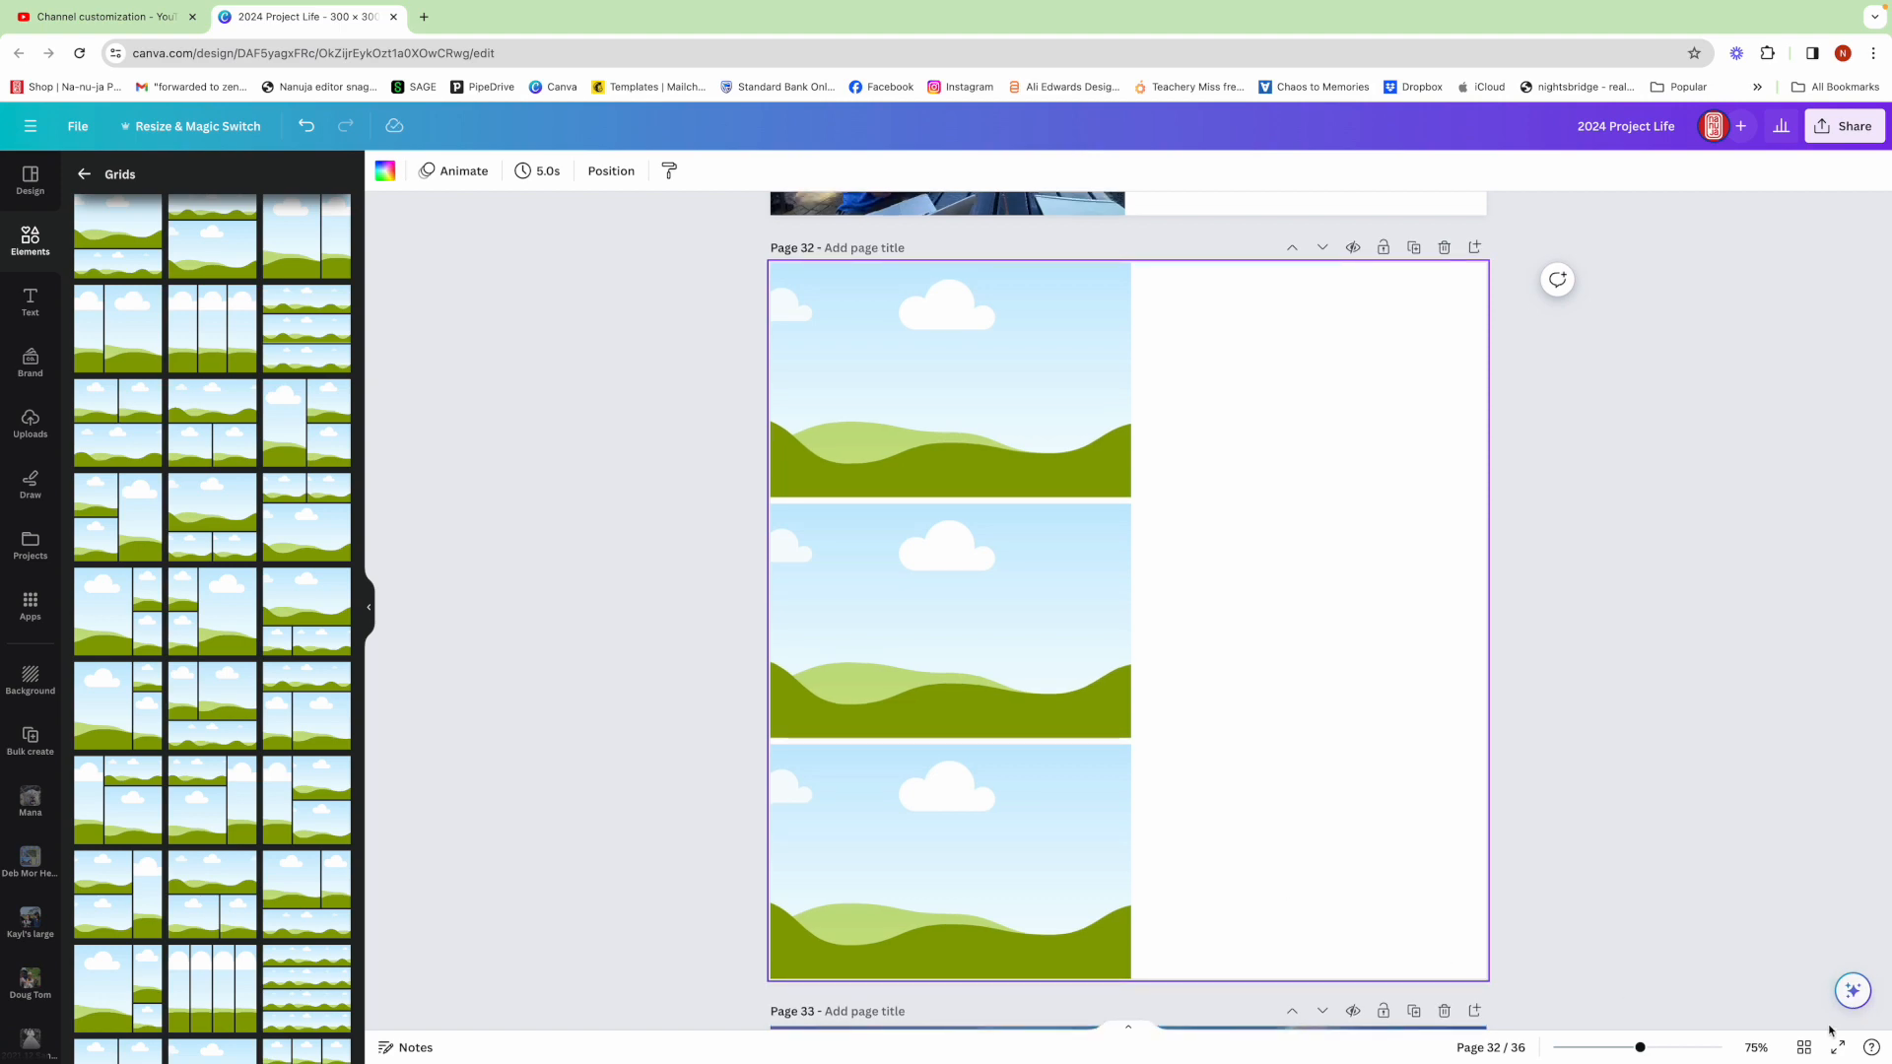
{"action": "left_click", "coordinate": [1804, 1047]}
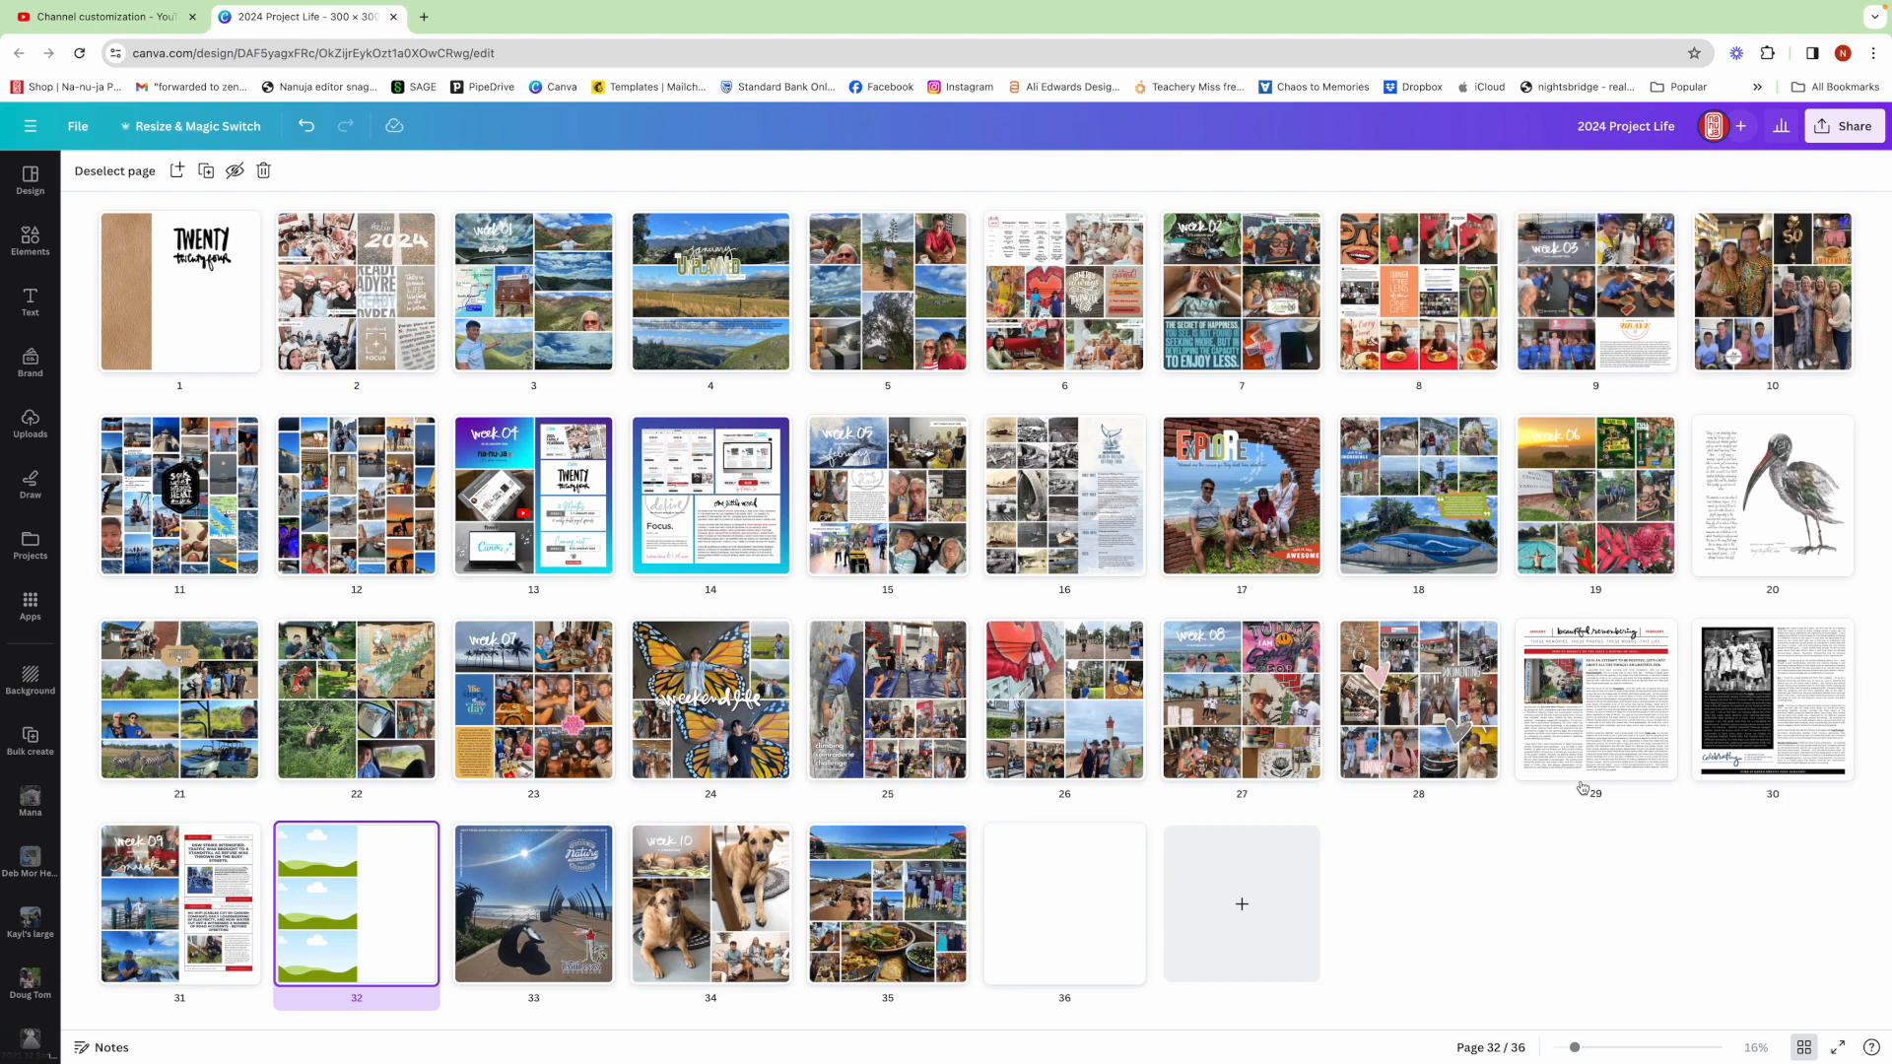
{"action": "double_click", "coordinate": [1231, 679]}
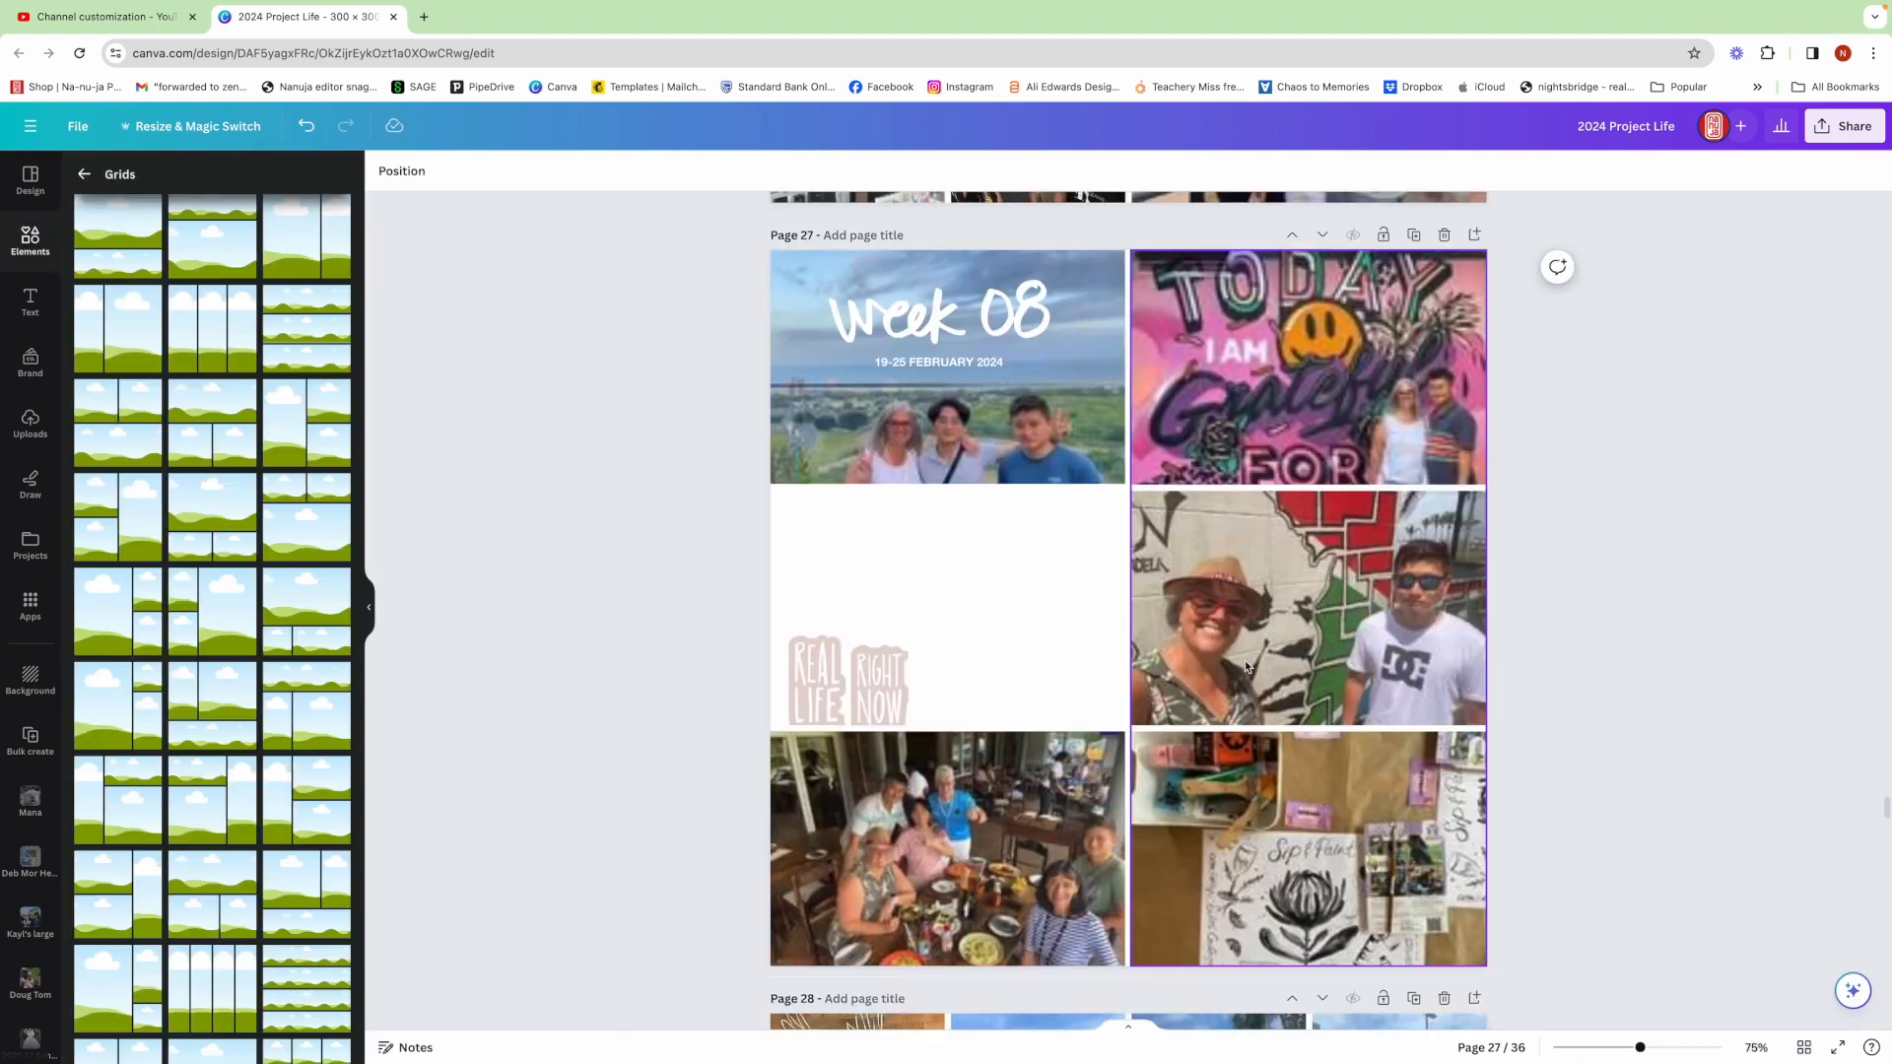
{"action": "left_click_drag", "start_coordinate": [669, 275], "coordinate": [994, 380]}
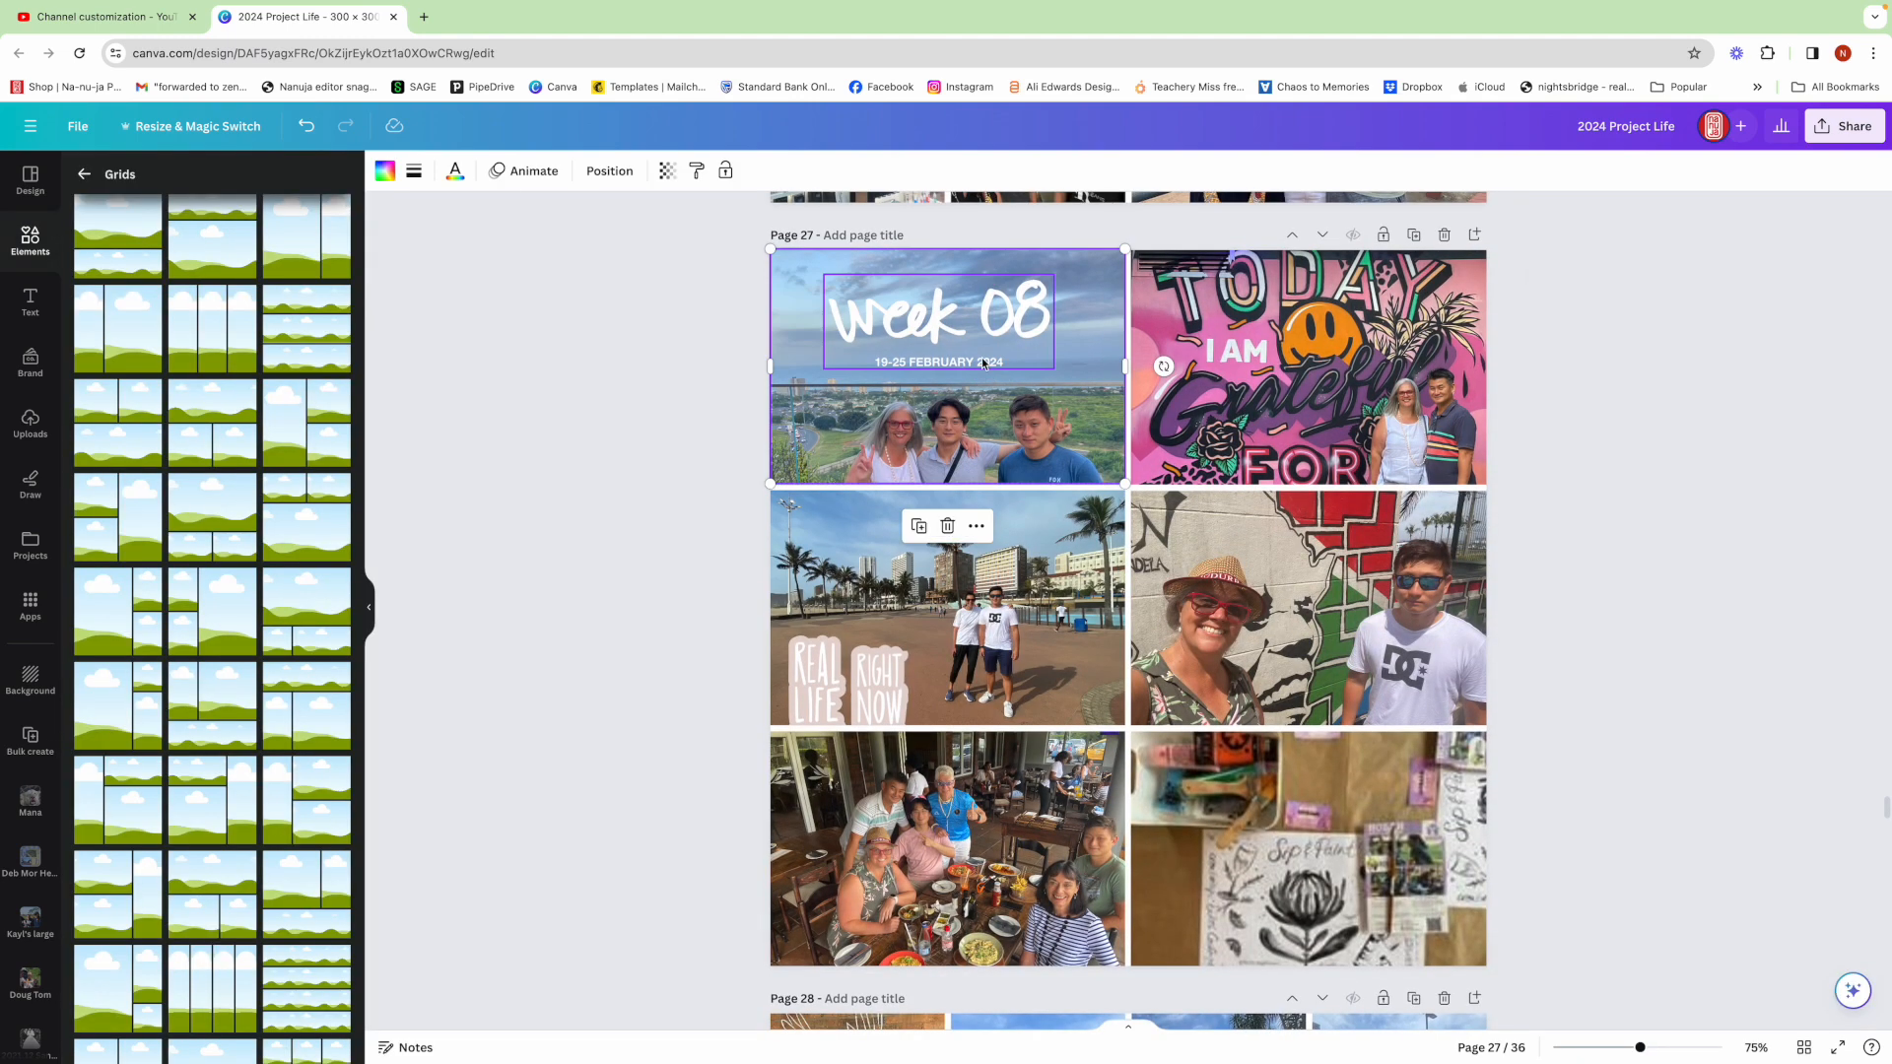
{"action": "right_click", "coordinate": [983, 361]}
{"action": "left_click", "coordinate": [1035, 389]}
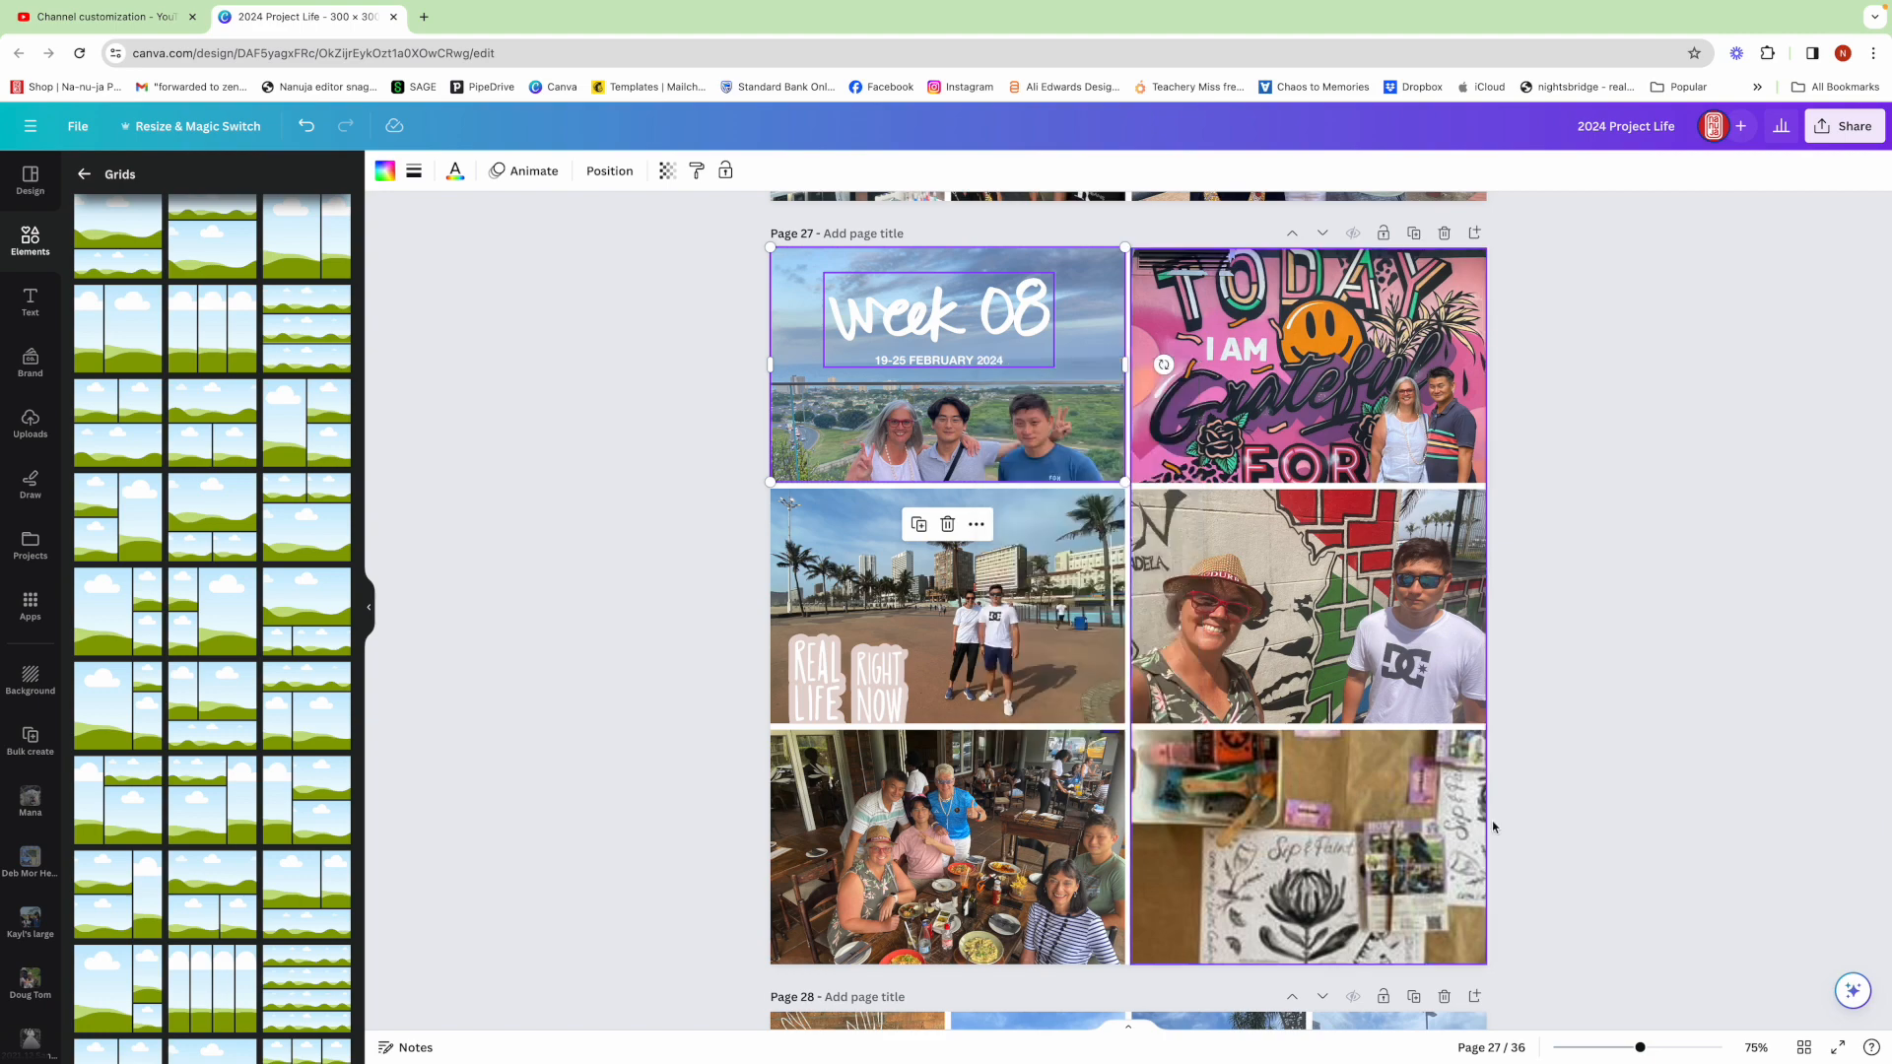
Return to page 32 and paste the copied title elements onto the top grid frame
{"action": "left_click", "coordinate": [1803, 1047]}
{"action": "double_click", "coordinate": [294, 916]}
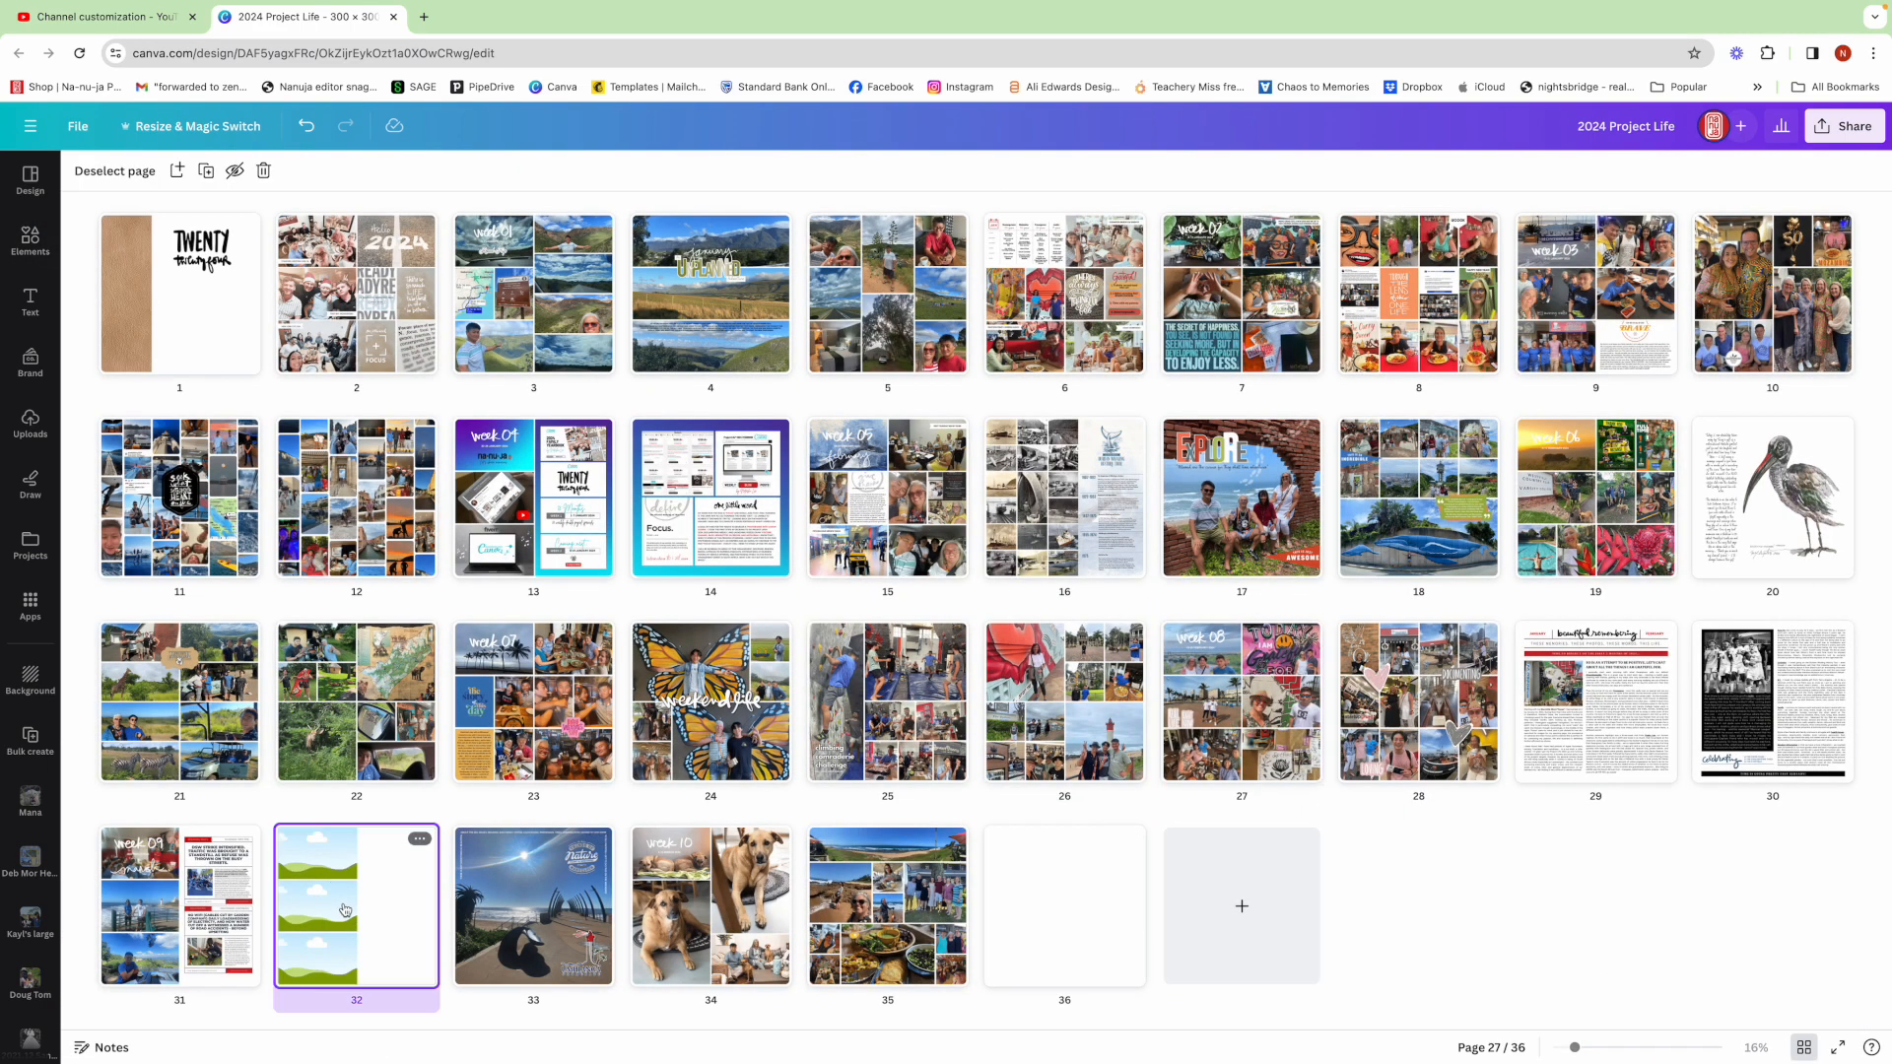
{"action": "right_click", "coordinate": [1012, 340]}
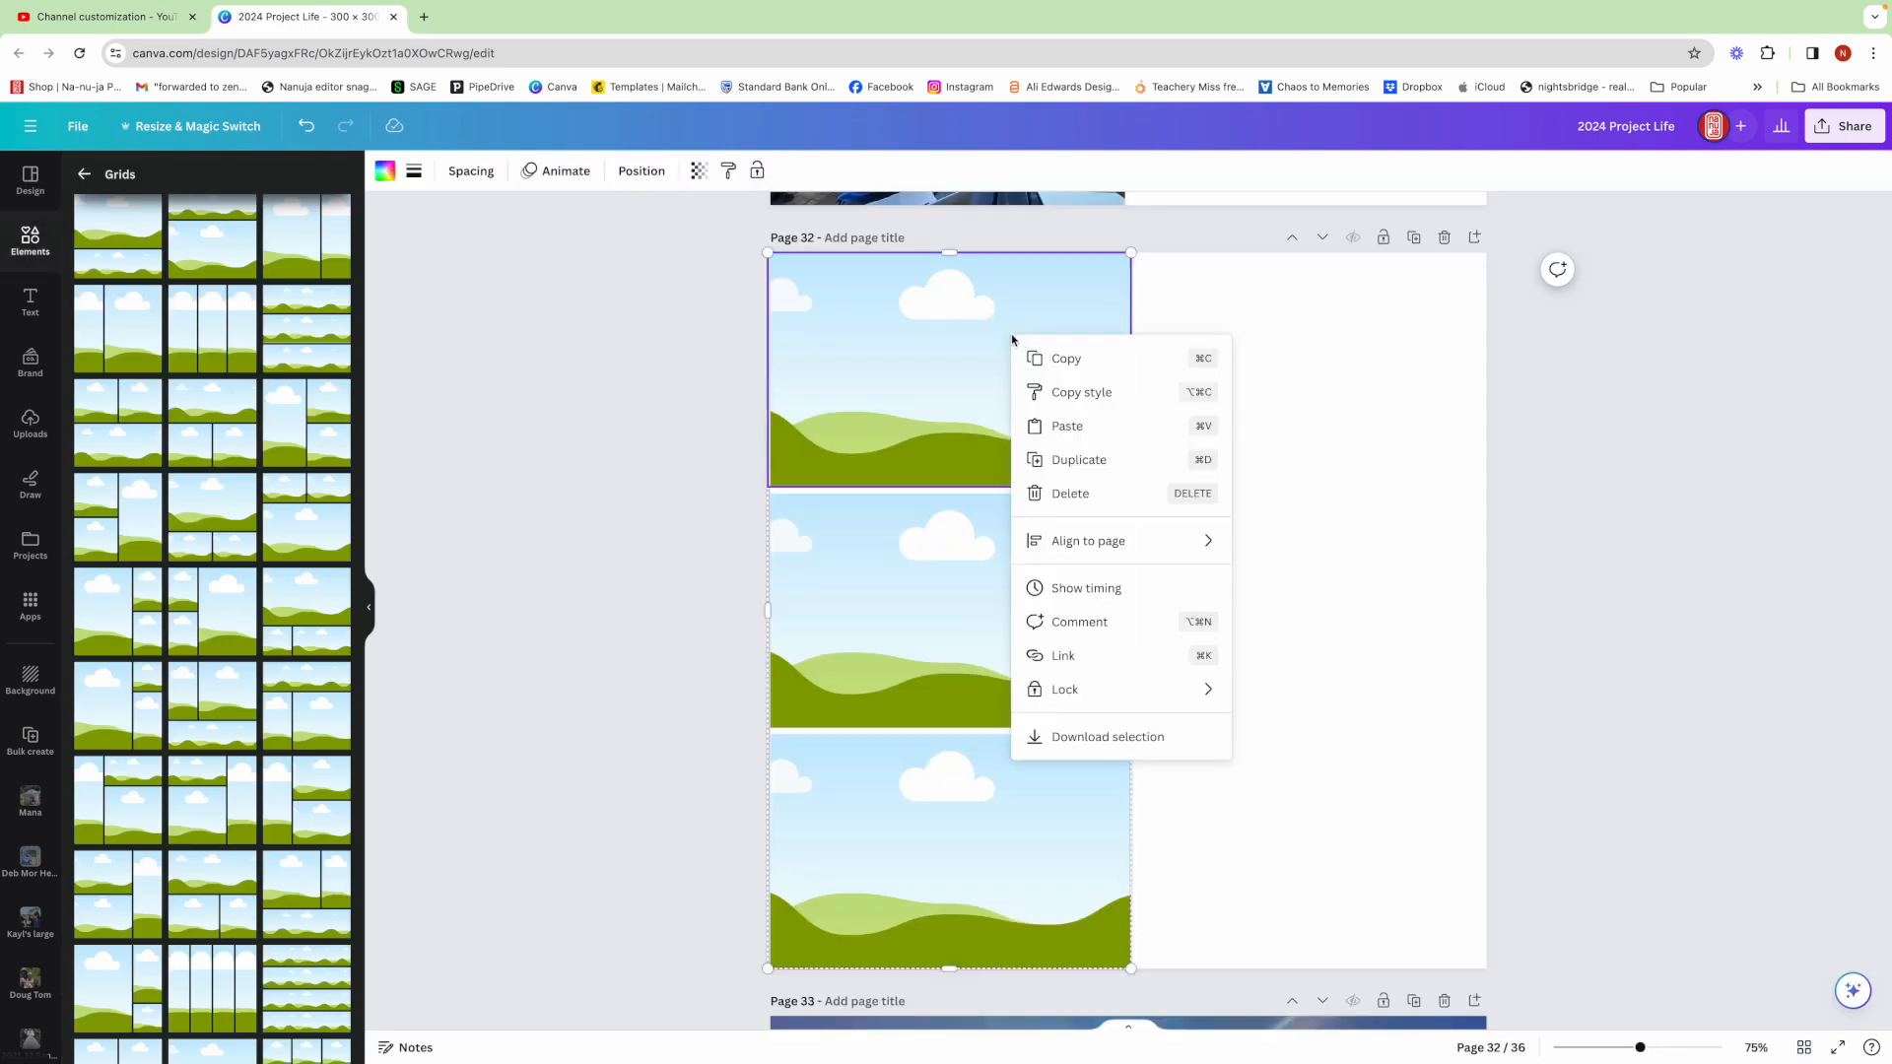
{"action": "left_click", "coordinate": [1074, 430]}
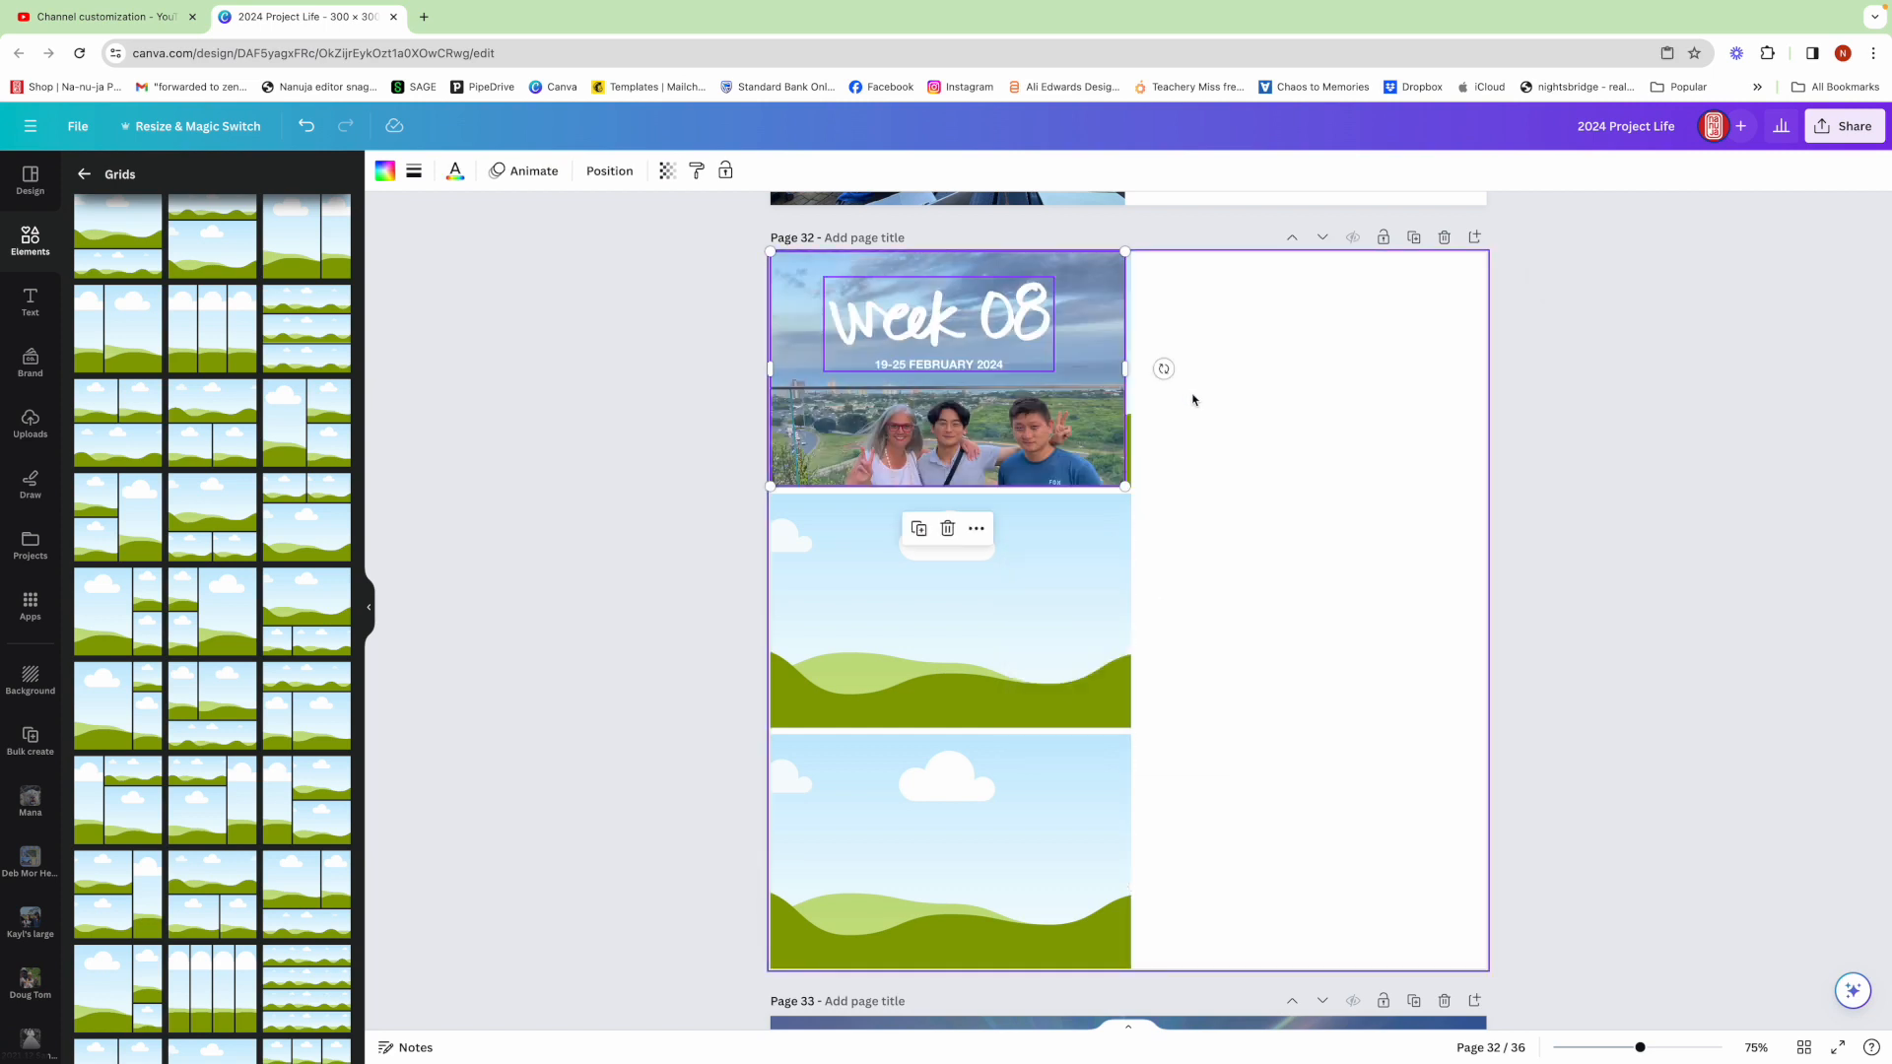
Delete the pasted photo from the top frame, keeping the Week 08 title and date text
{"action": "left_click", "coordinate": [1112, 606]}
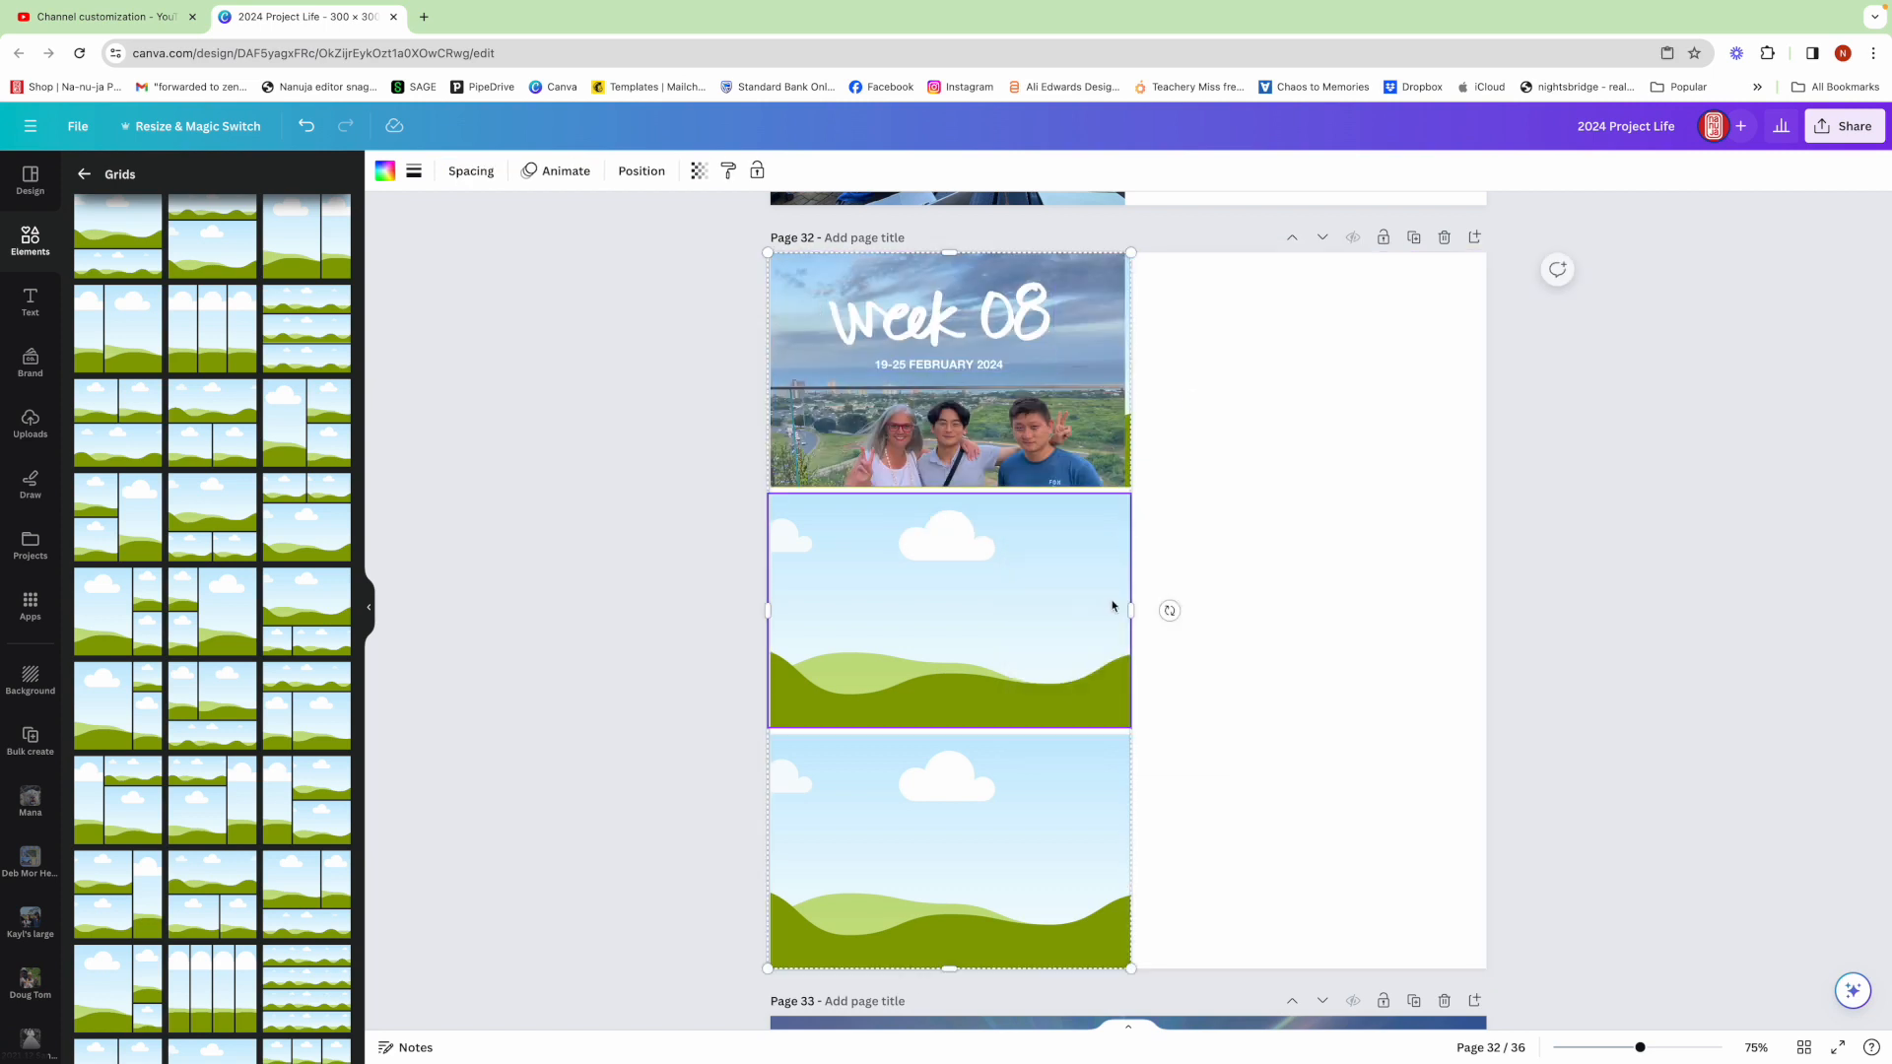
{"action": "left_click_drag", "start_coordinate": [1129, 608], "coordinate": [1123, 604]}
{"action": "left_click", "coordinate": [1053, 434]}
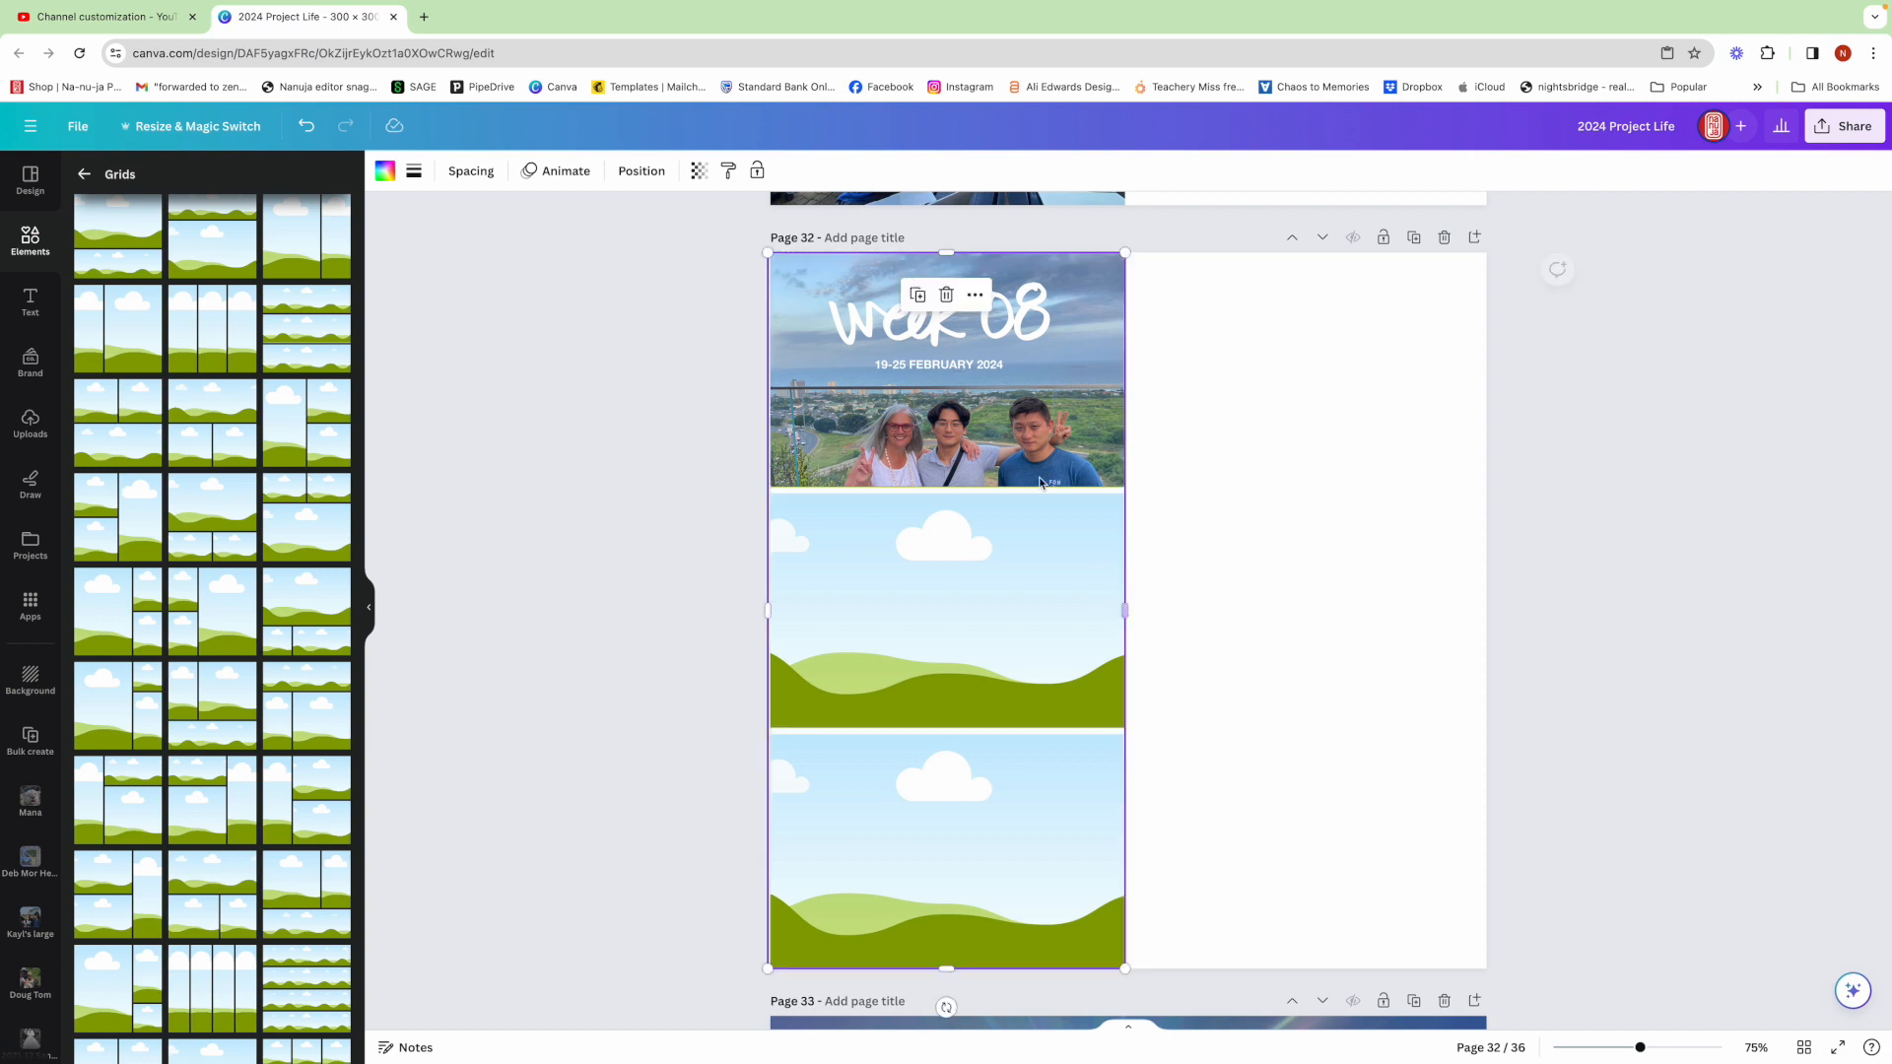
{"action": "key", "text": "BackSpace"}
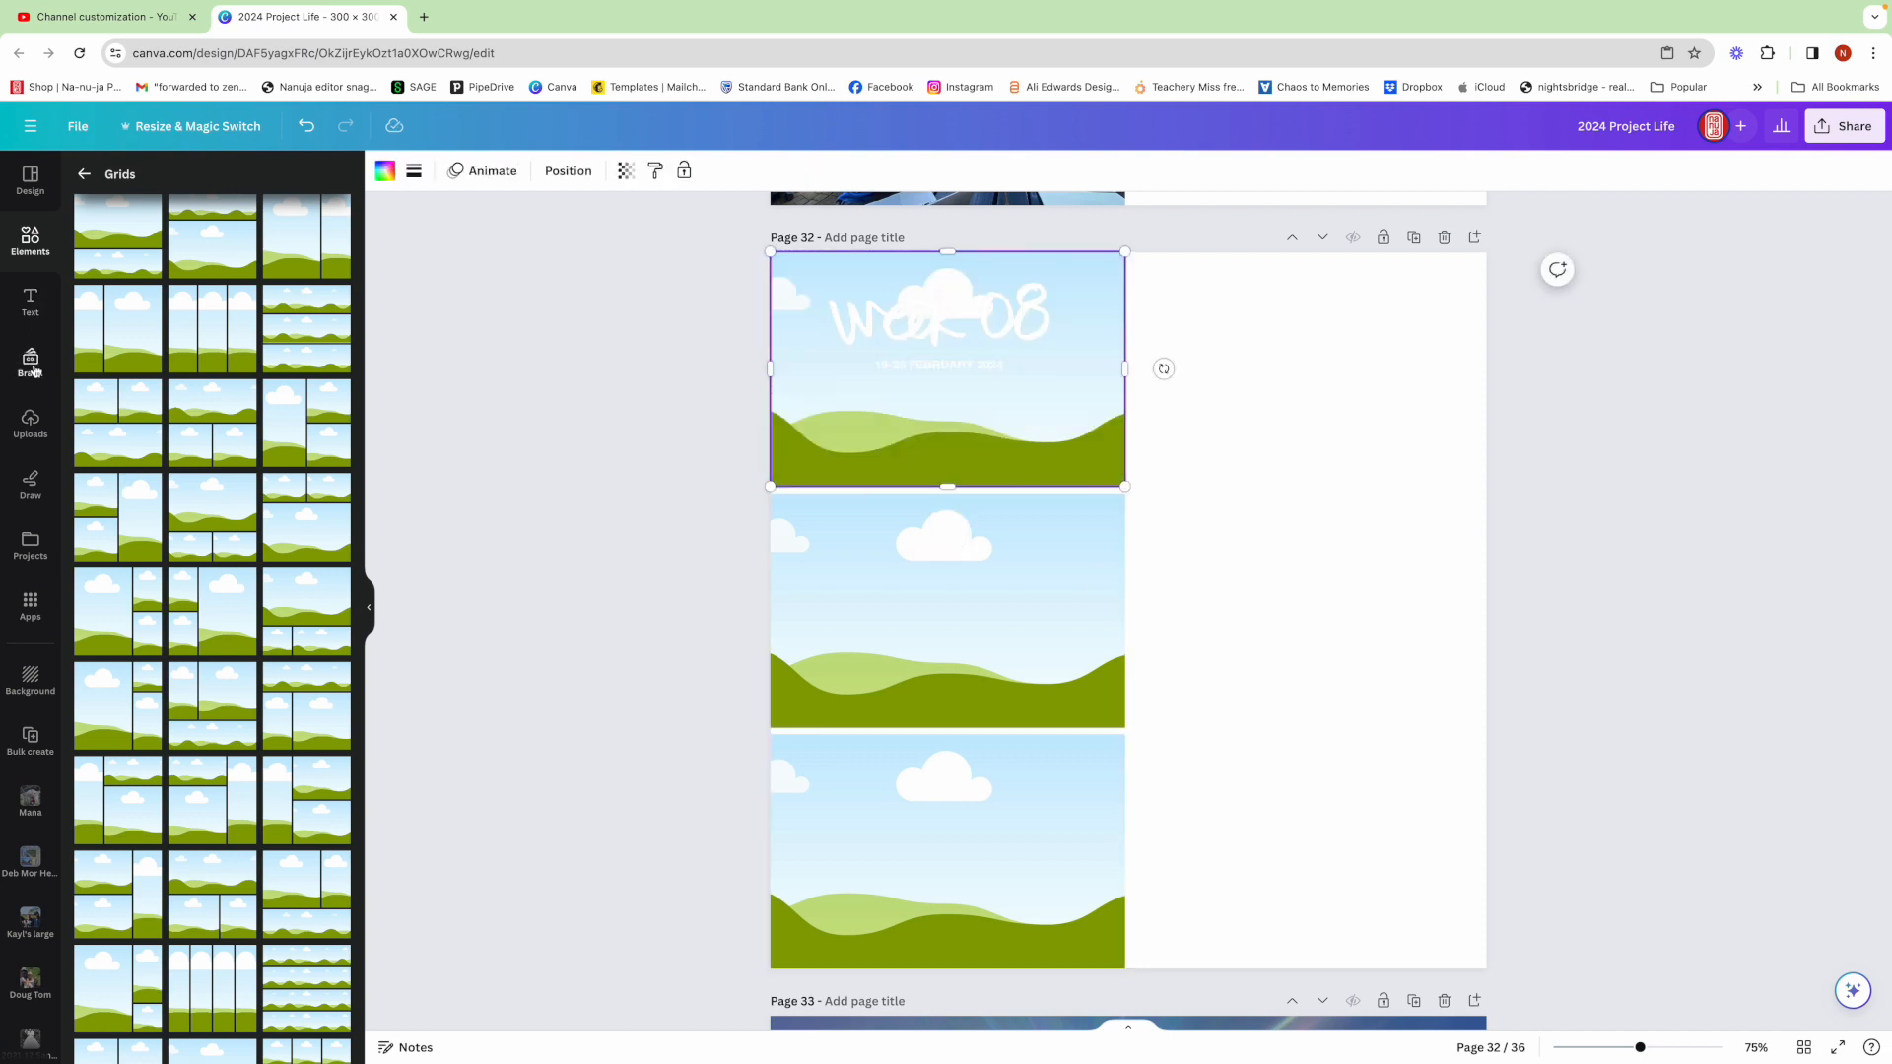
Open the 2024 Yearbook source project folder and replace the Week 08 title graphic with the week 09 graphic
{"action": "left_click", "coordinate": [30, 545]}
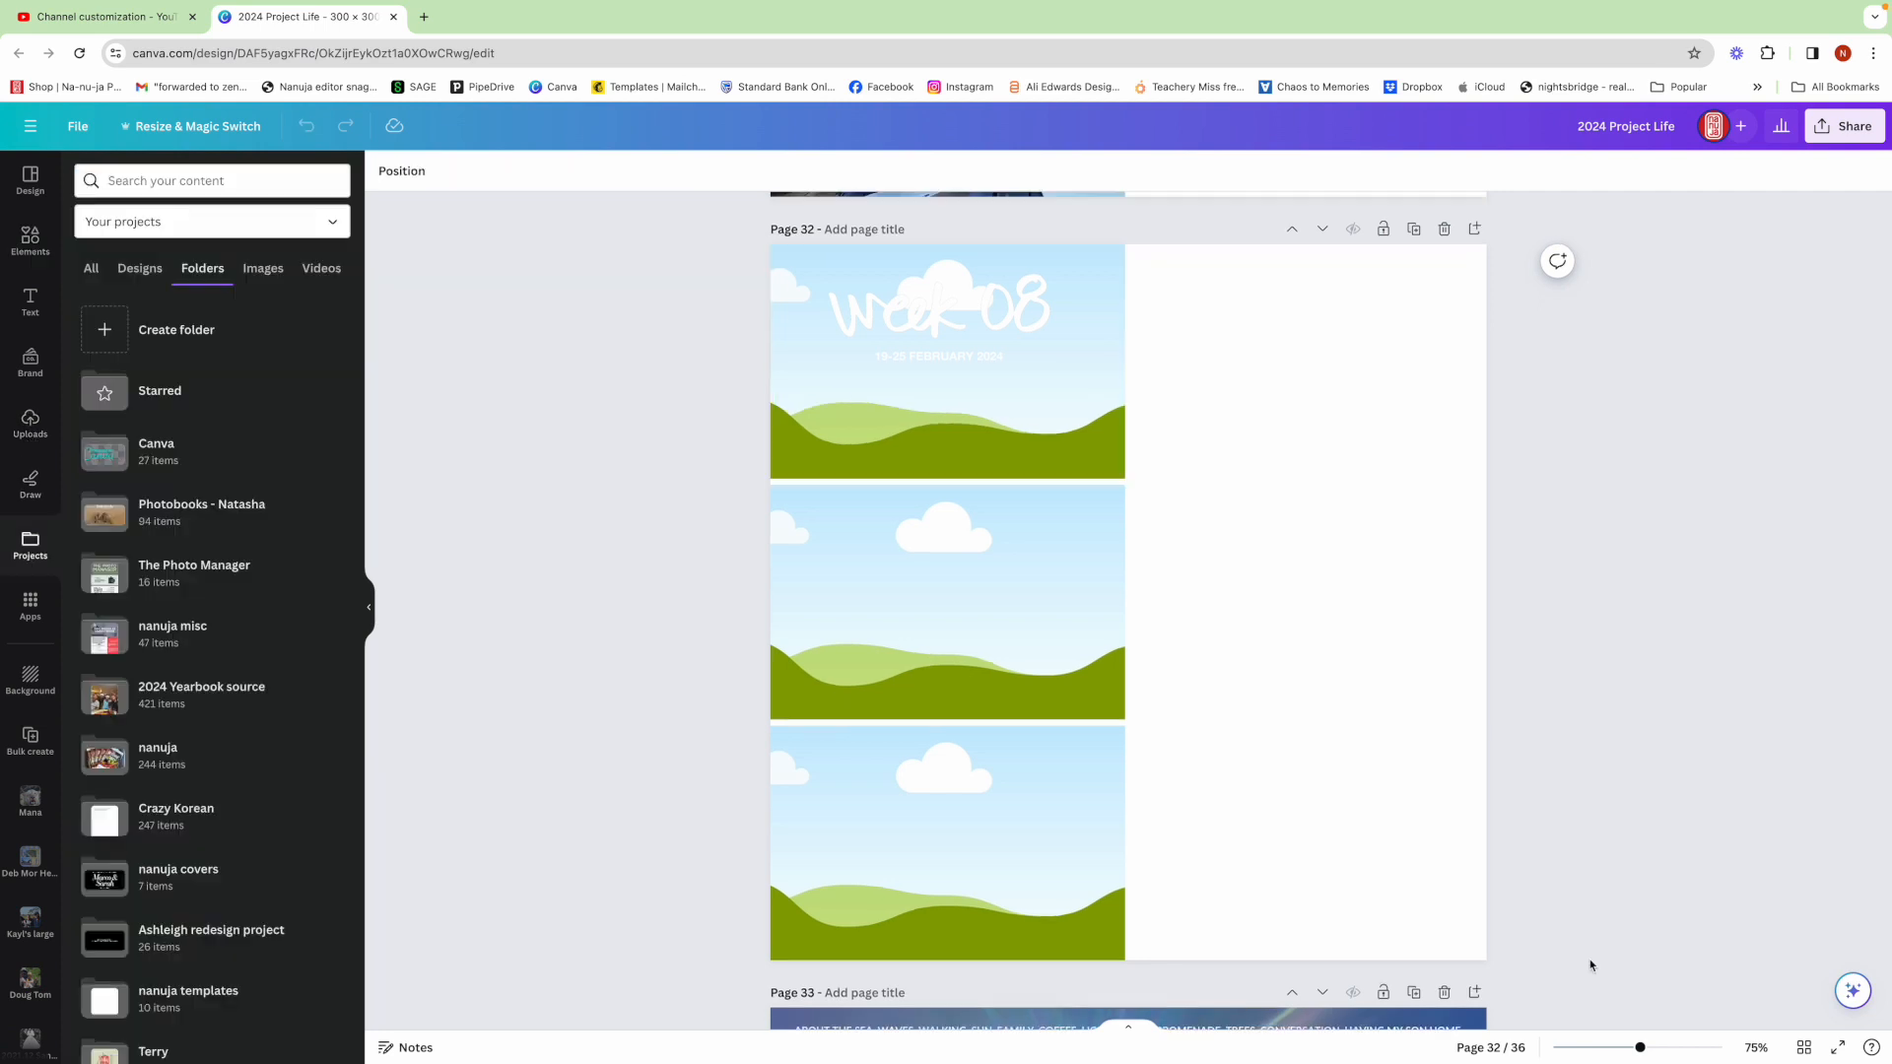
{"action": "left_click", "coordinate": [209, 696]}
{"action": "scroll", "coordinate": [217, 701], "scroll_direction": "down", "scroll_amount": 4}
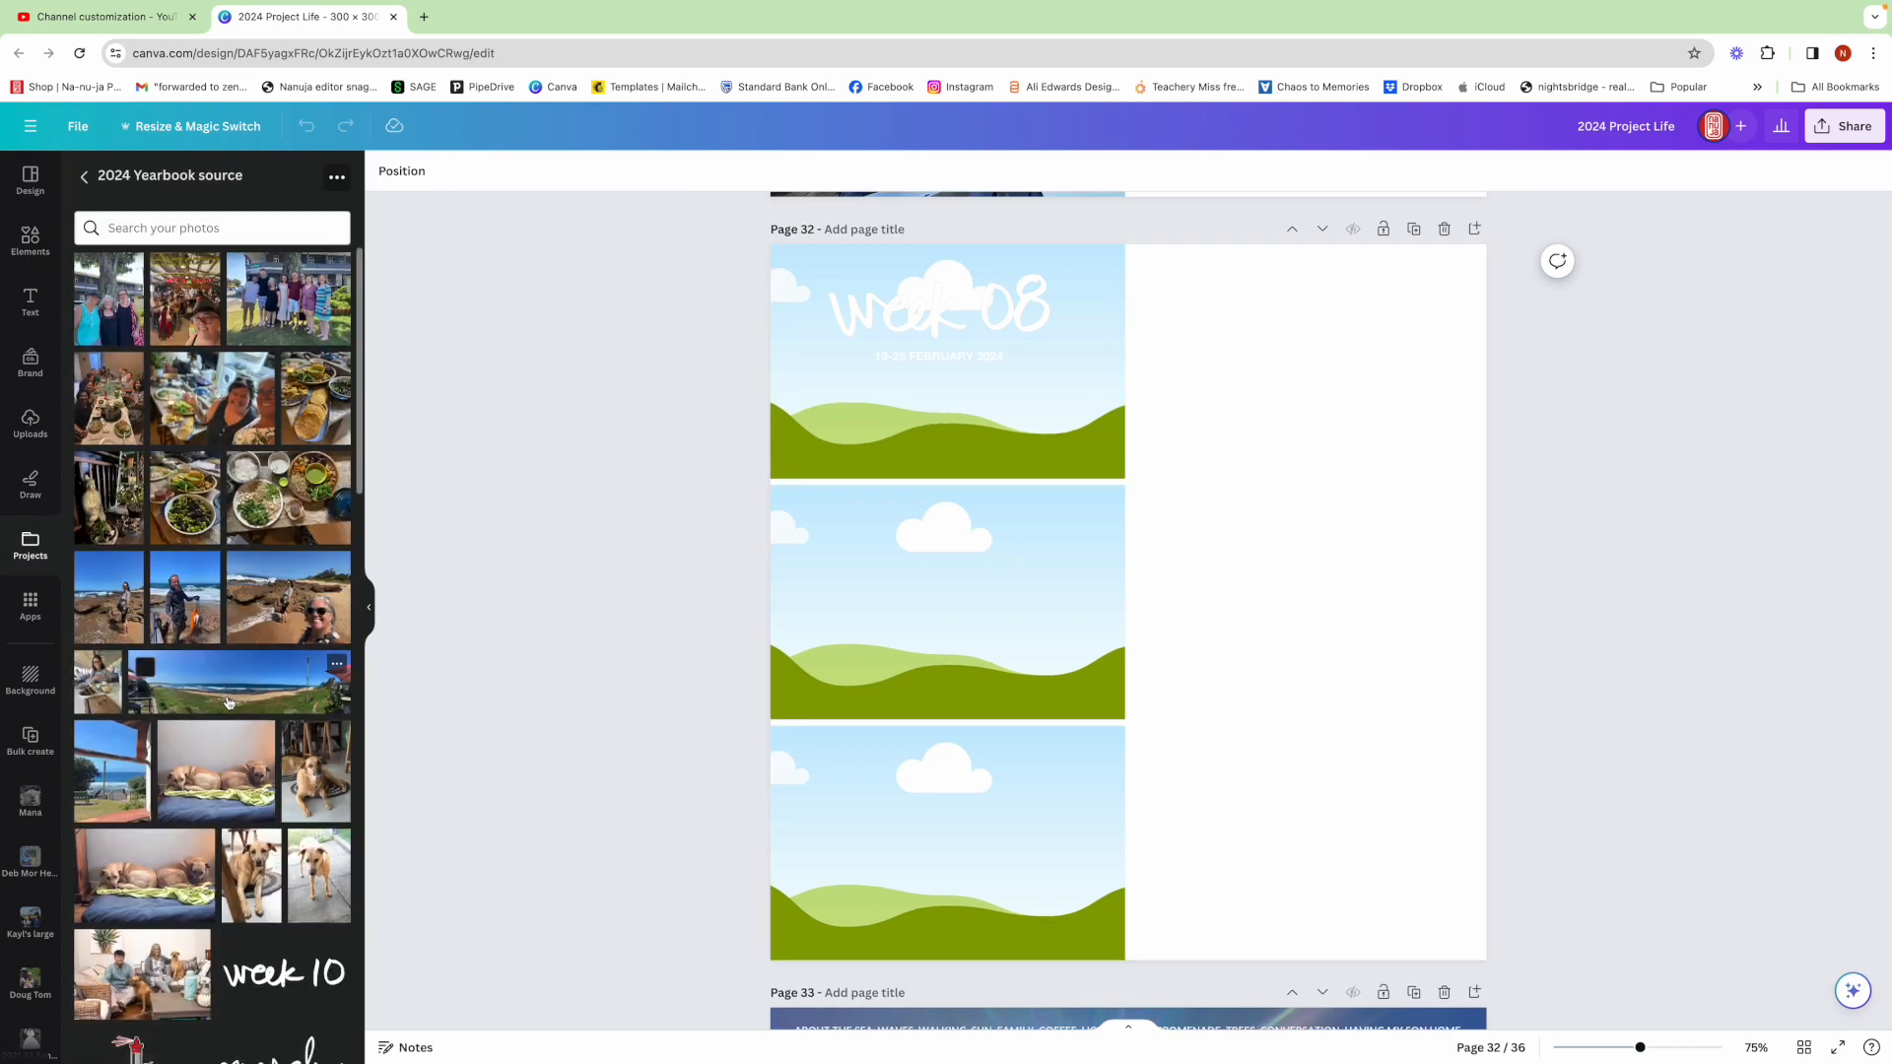
{"action": "scroll", "coordinate": [227, 702], "scroll_direction": "down", "scroll_amount": 8}
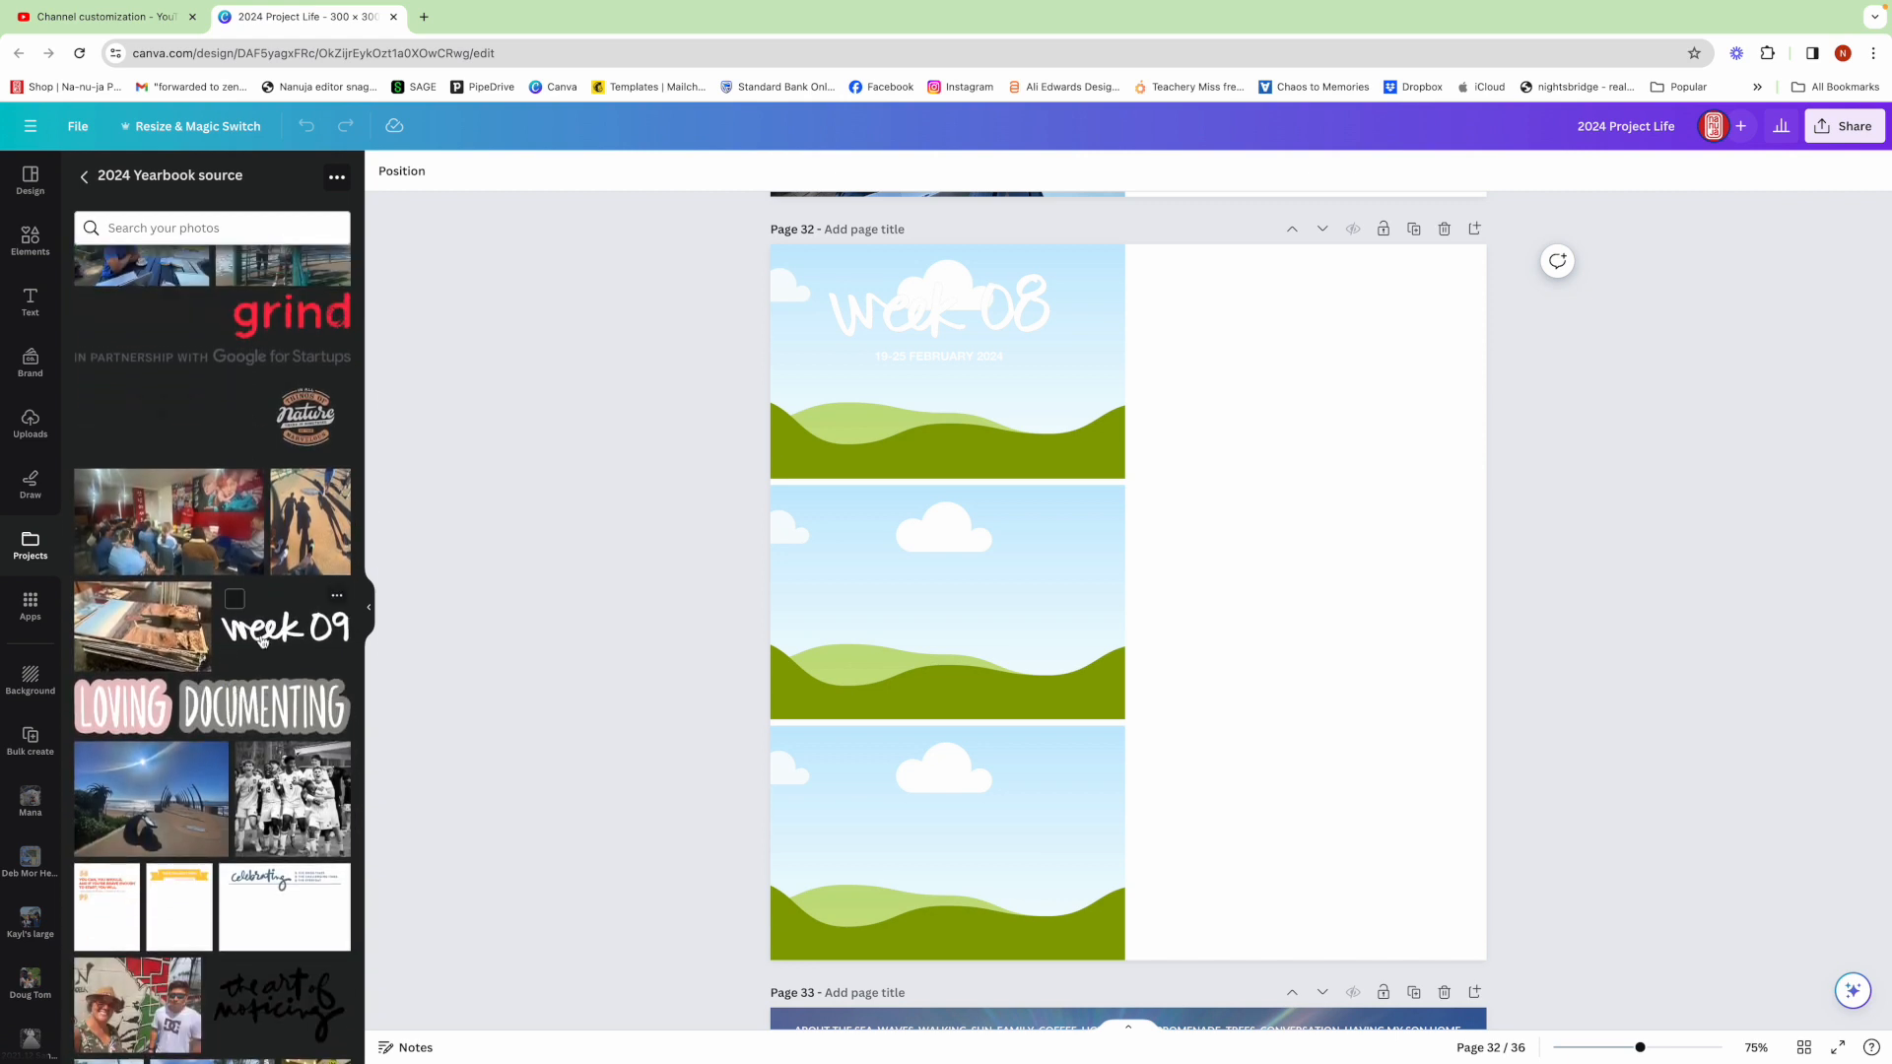
{"action": "left_click_drag", "start_coordinate": [270, 628], "coordinate": [976, 309]}
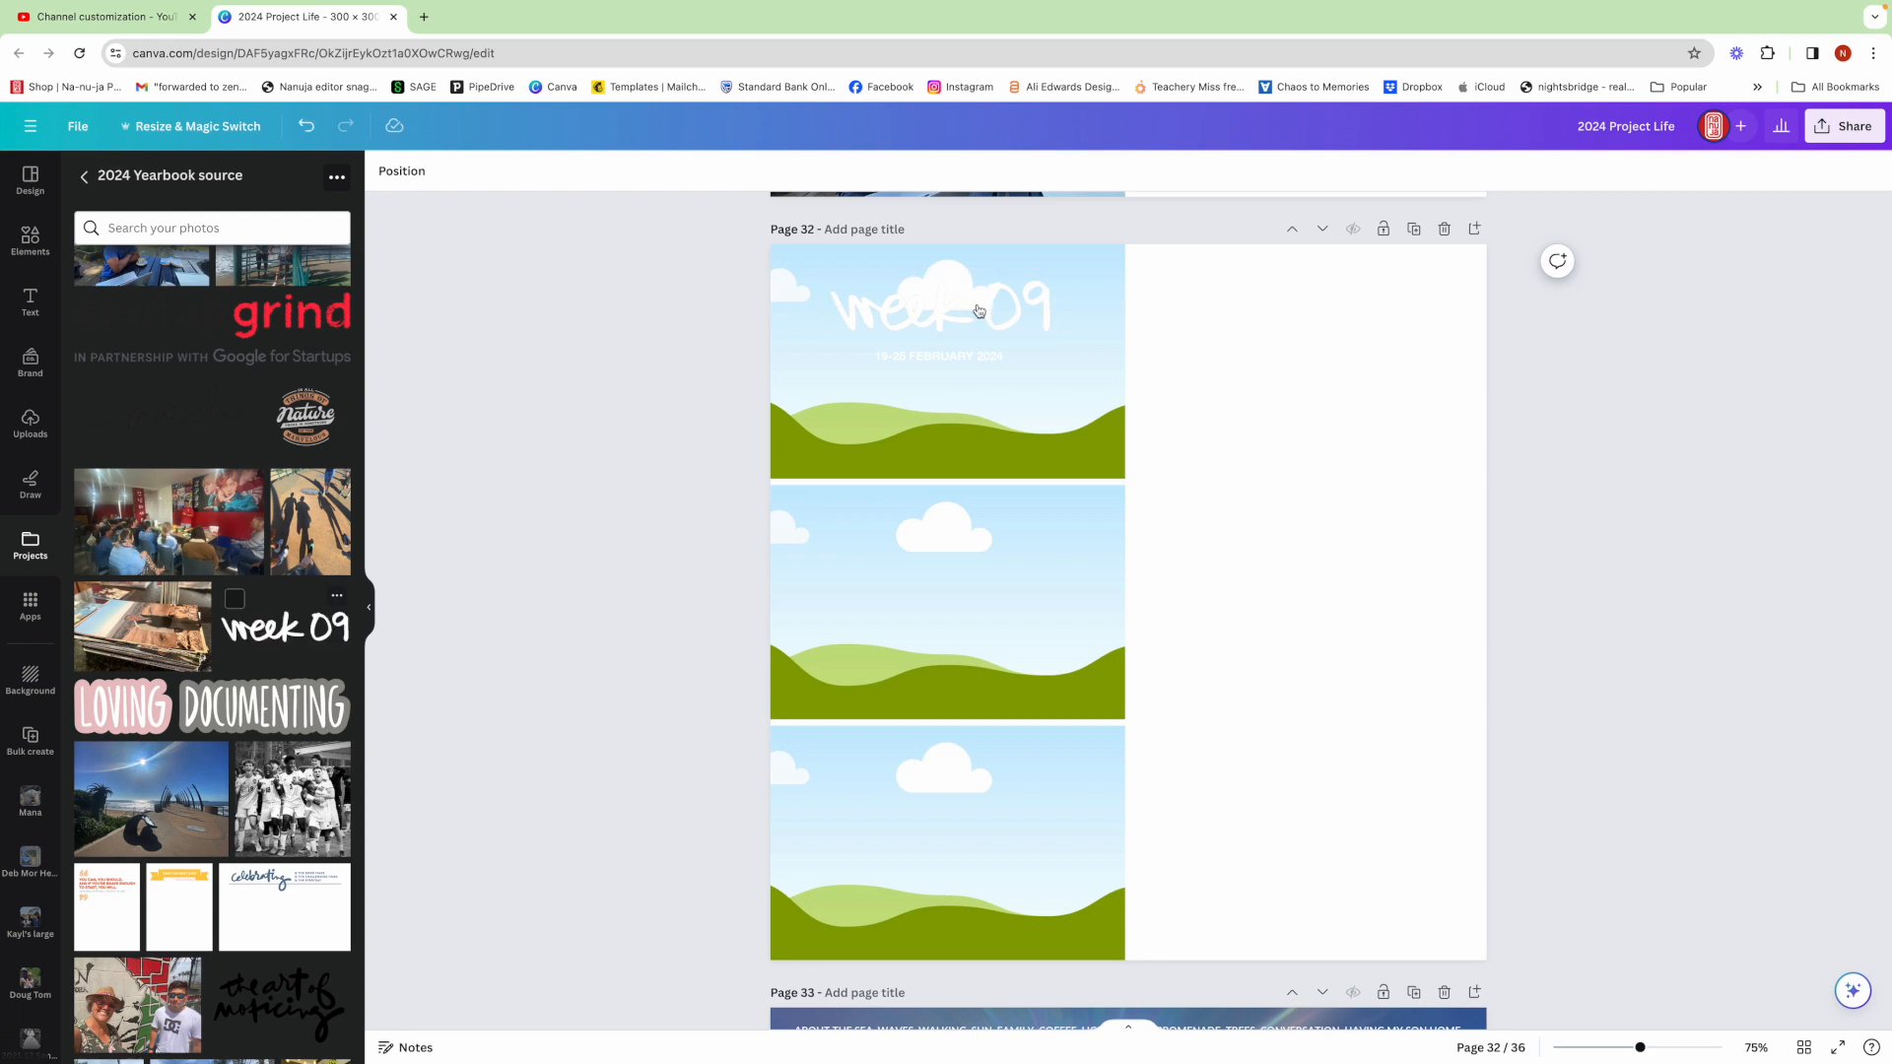
Edit the date line under the title to read 26-3 MARCH 2024
{"action": "double_click", "coordinate": [908, 361]}
{"action": "double_click", "coordinate": [901, 357]}
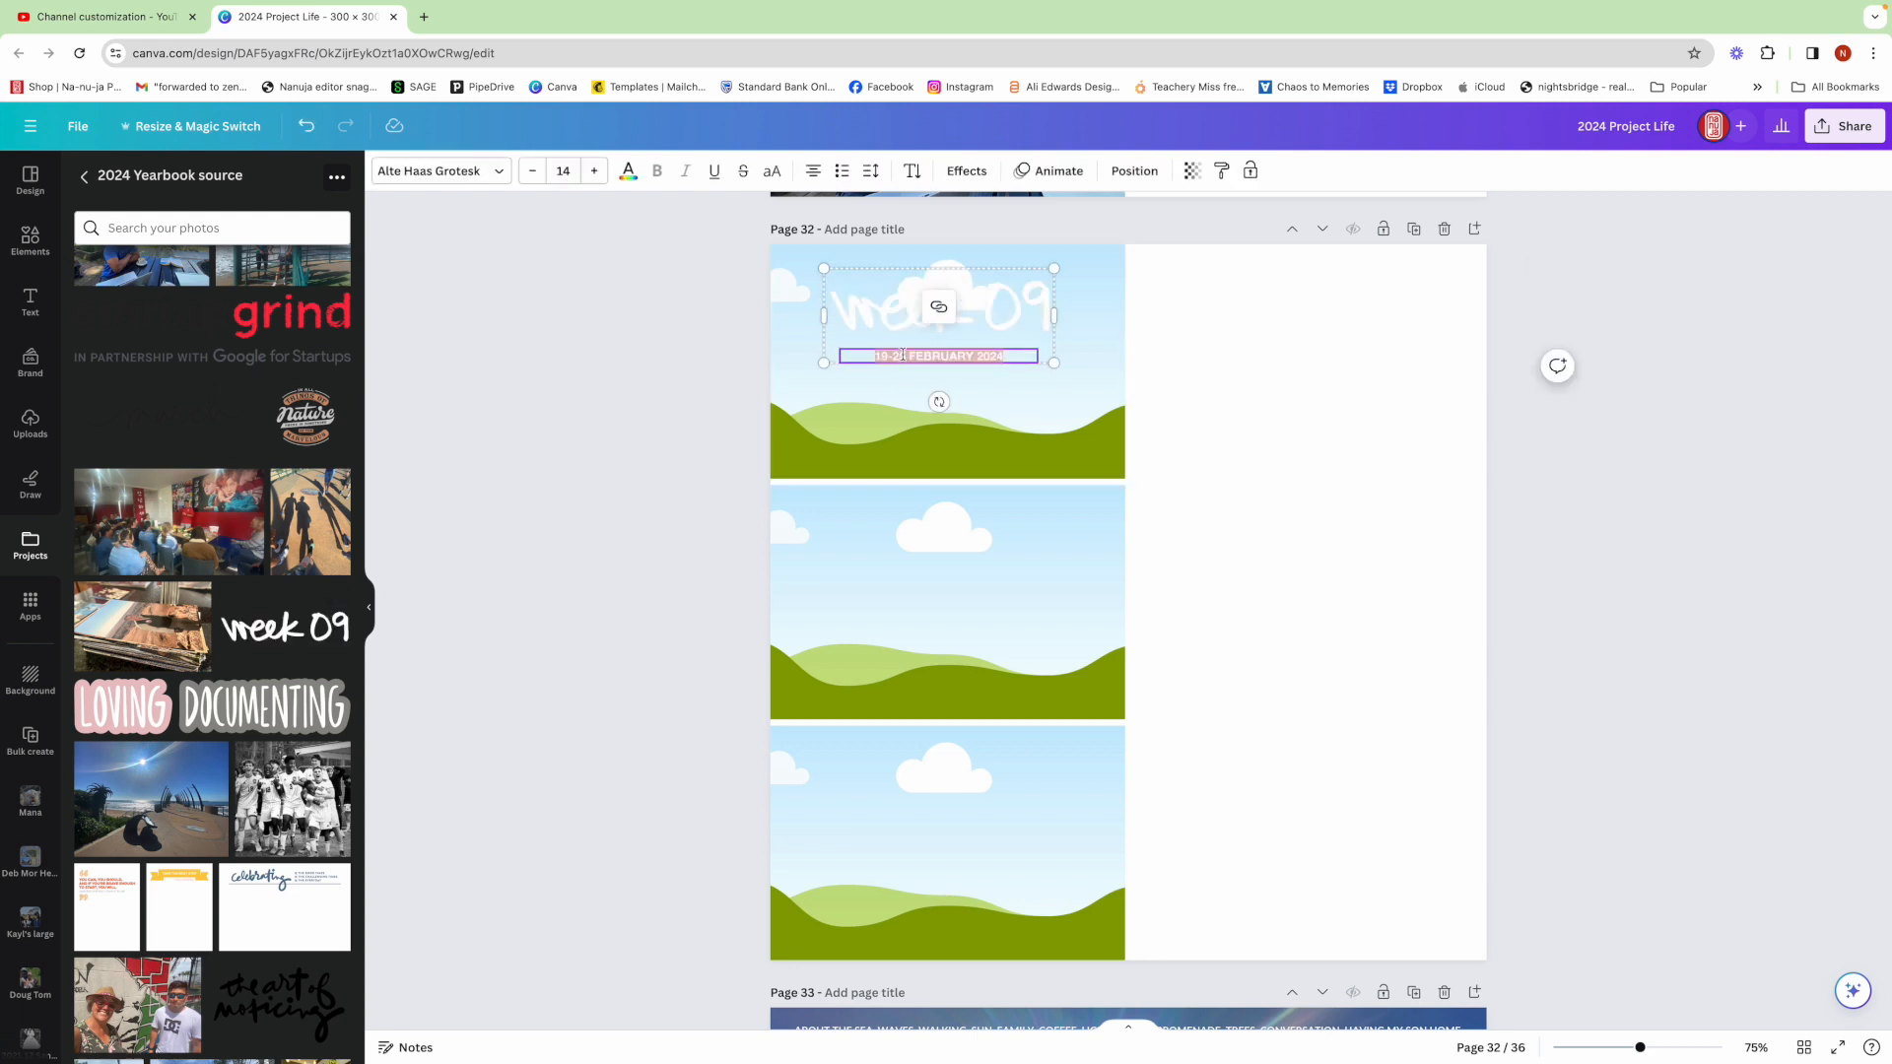
{"action": "left_click_drag", "start_coordinate": [902, 355], "coordinate": [875, 352]}
{"action": "type", "text": "26"}
{"action": "left_click", "coordinate": [1280, 453]}
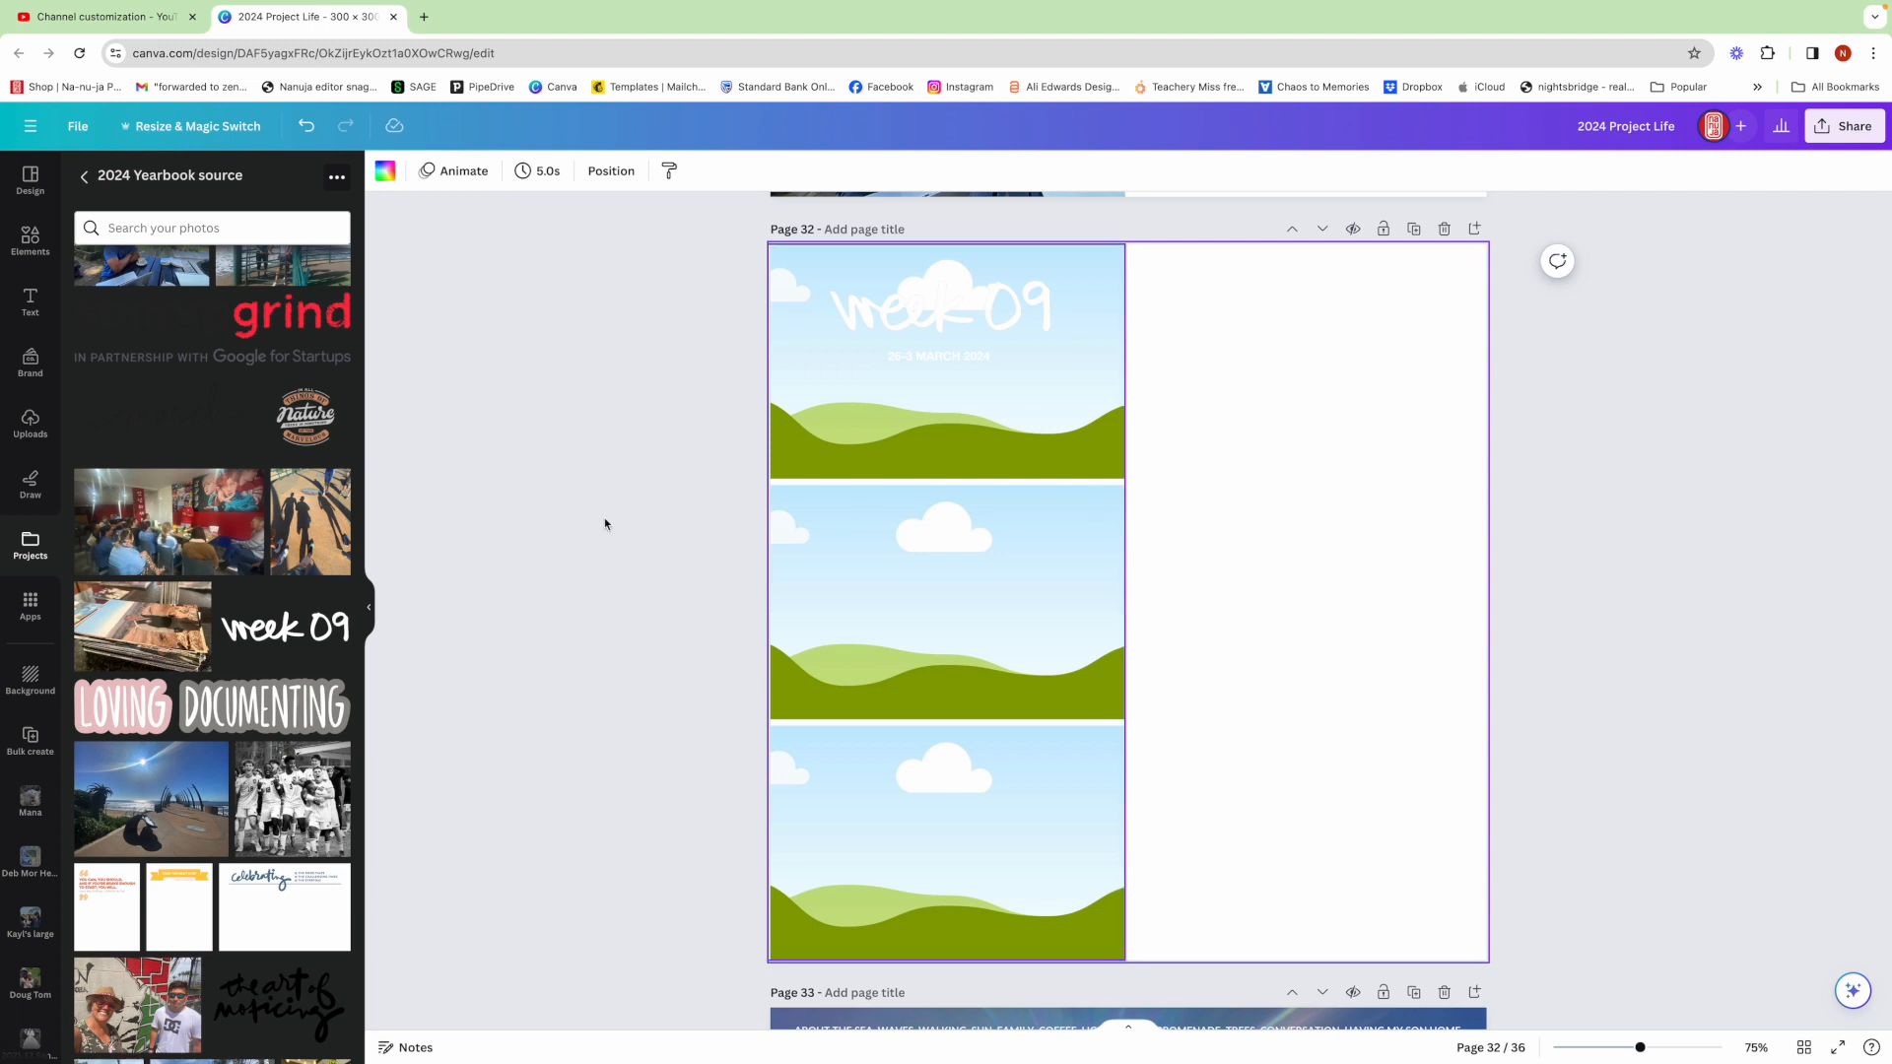
Fill the top frame with the restaurant group photo and adjust its crop position within the frame
{"action": "left_click_drag", "start_coordinate": [164, 537], "coordinate": [948, 399]}
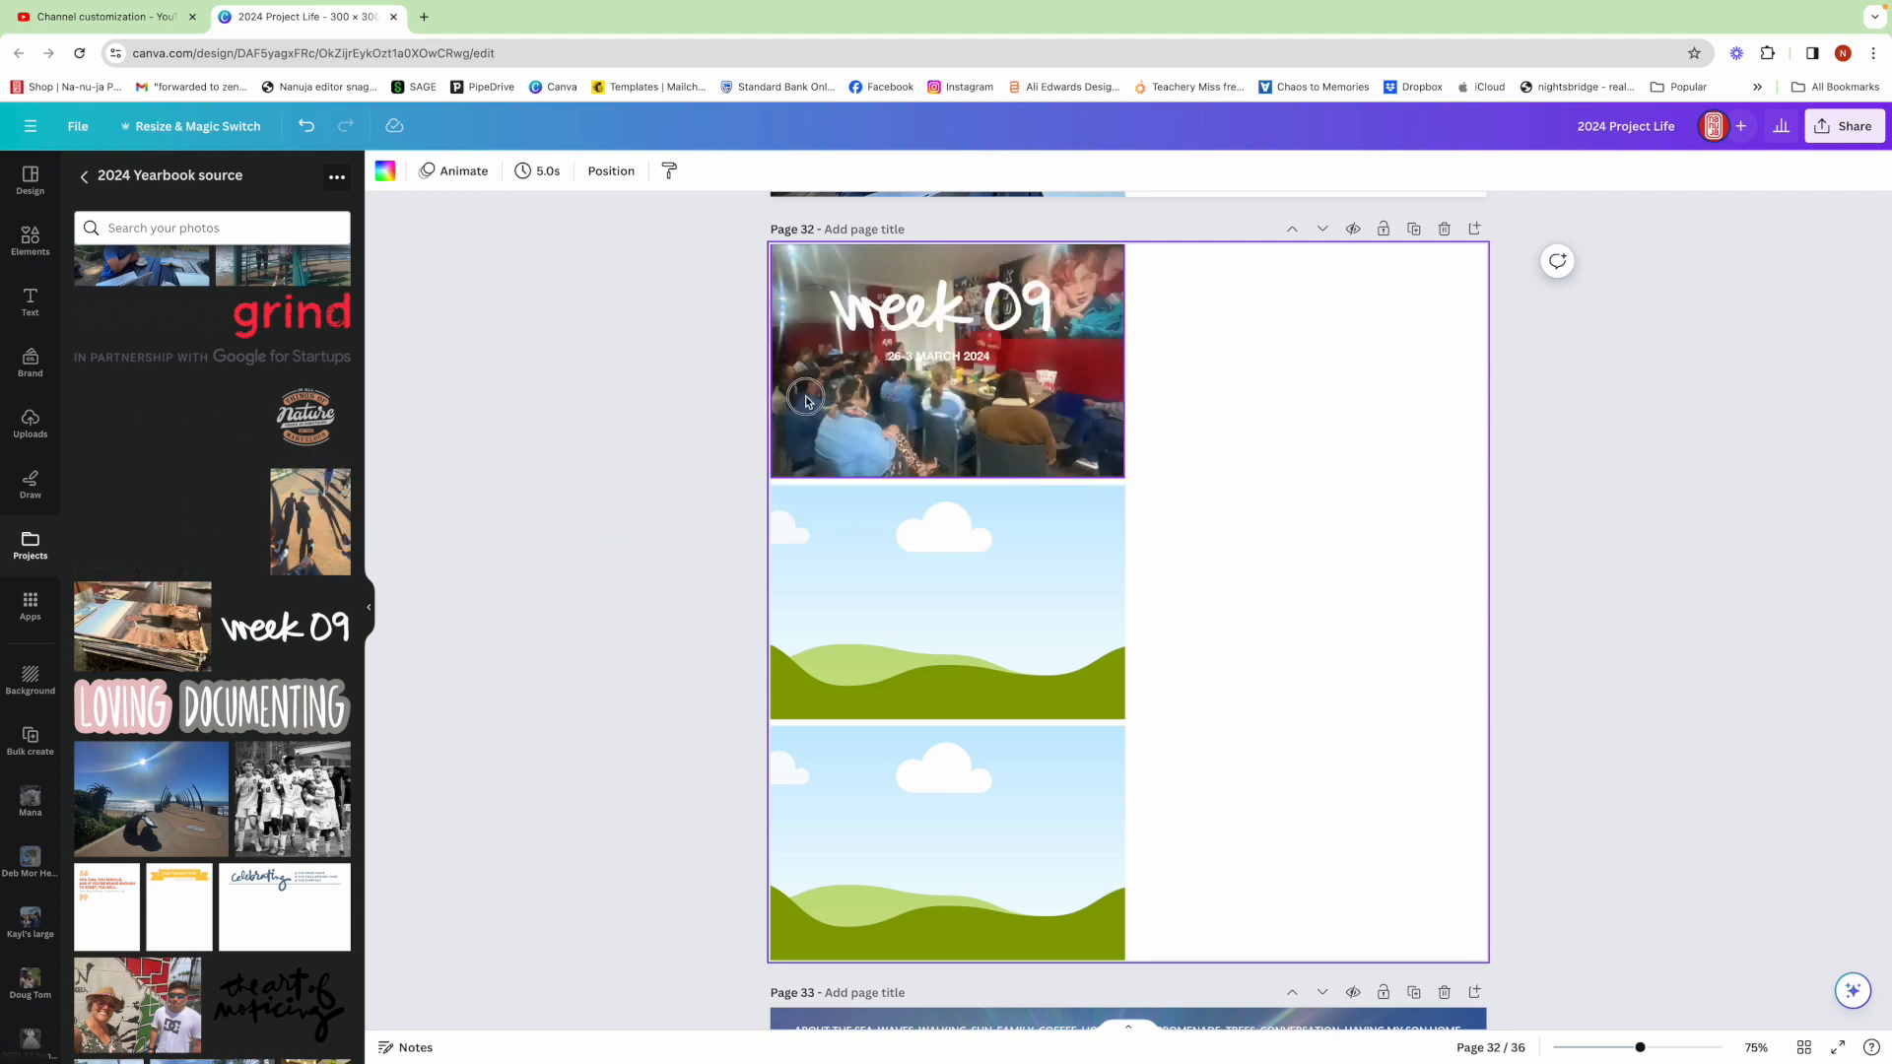
{"action": "left_click", "coordinate": [1050, 389]}
{"action": "double_click", "coordinate": [1061, 372]}
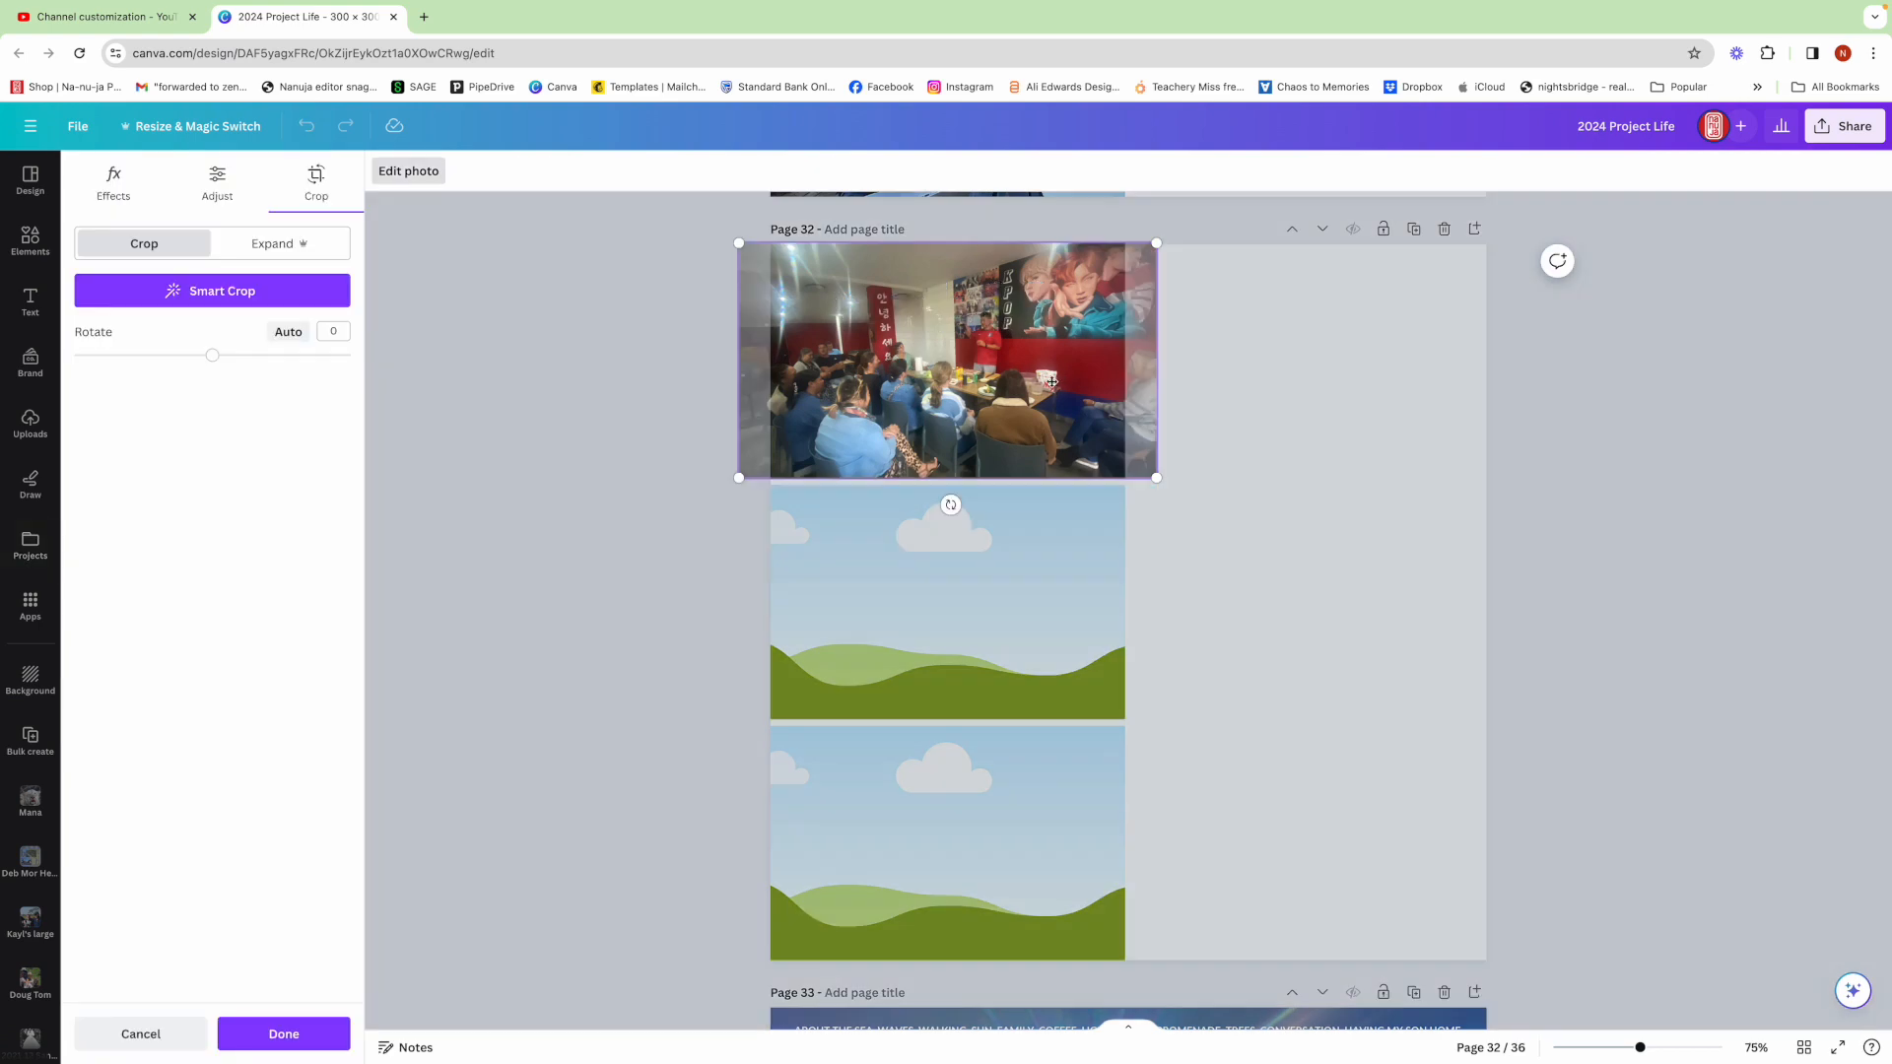
{"action": "left_click_drag", "start_coordinate": [1041, 384], "coordinate": [1050, 382]}
{"action": "left_click", "coordinate": [1308, 402]}
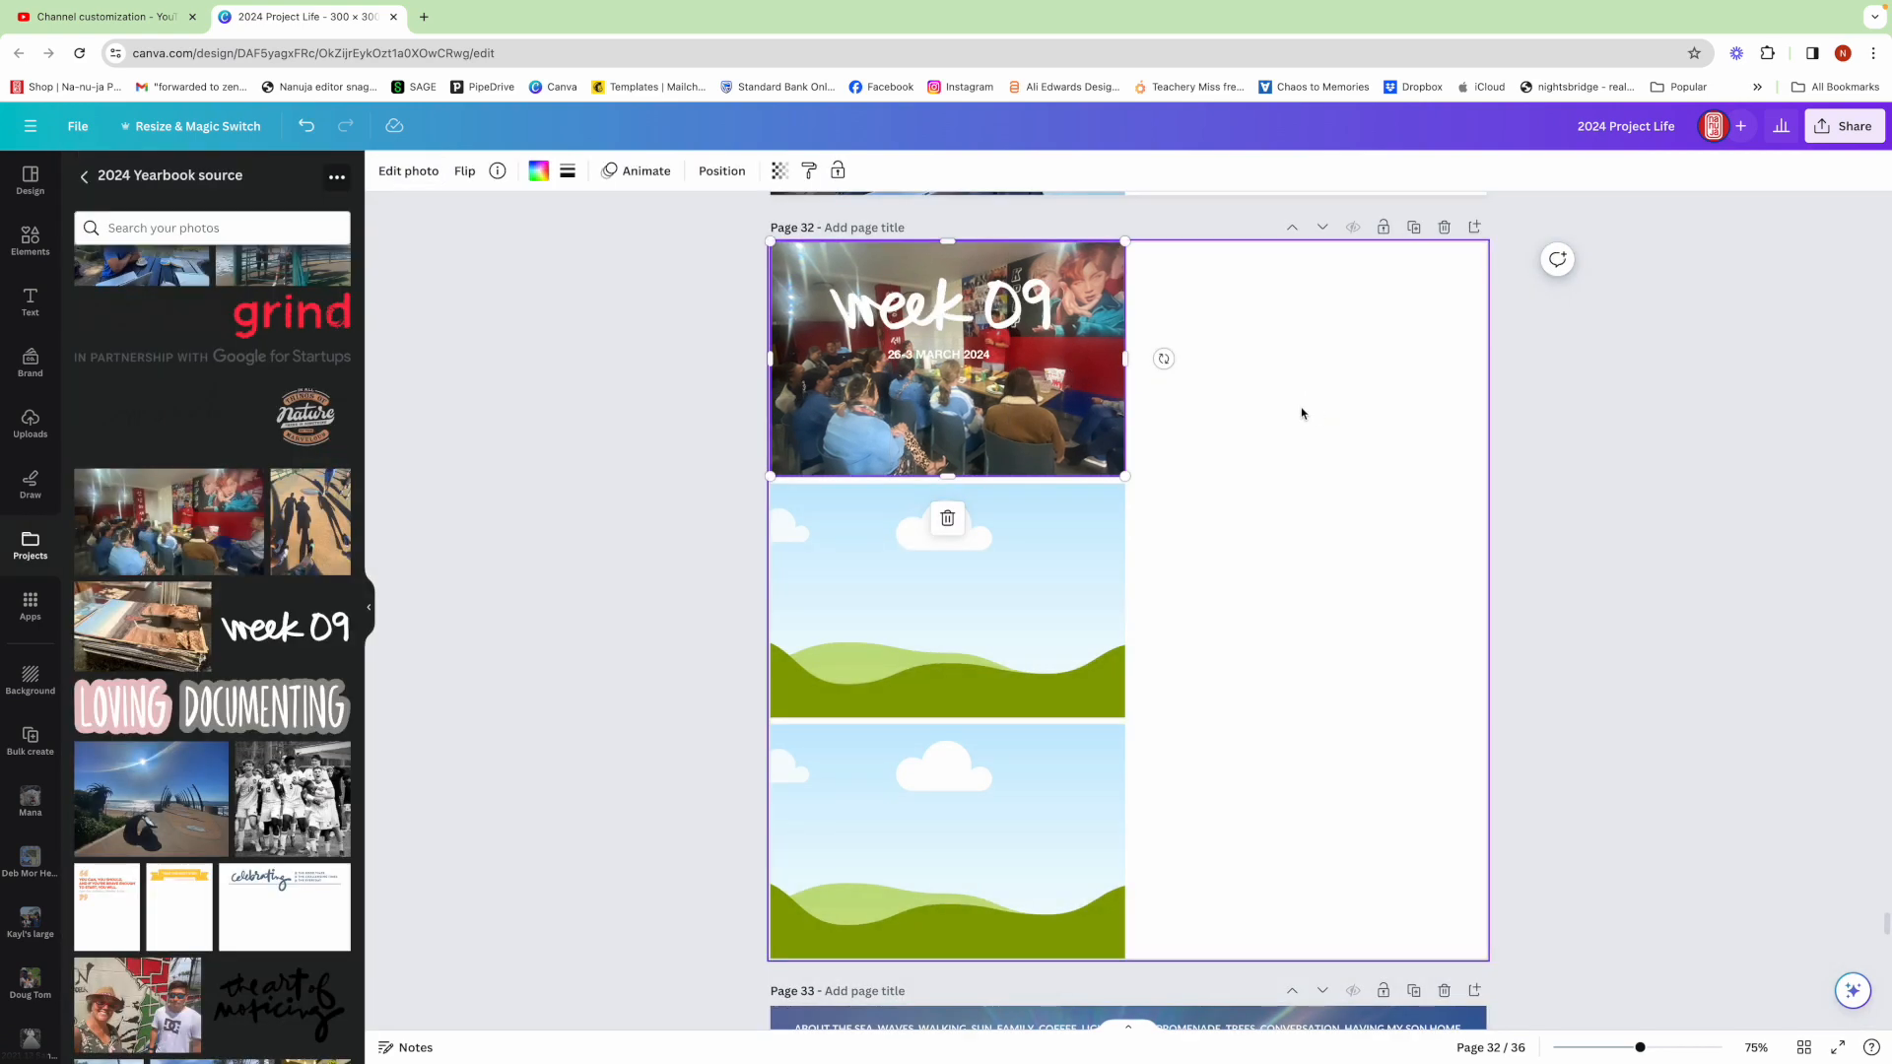
{"action": "double_click", "coordinate": [1021, 422]}
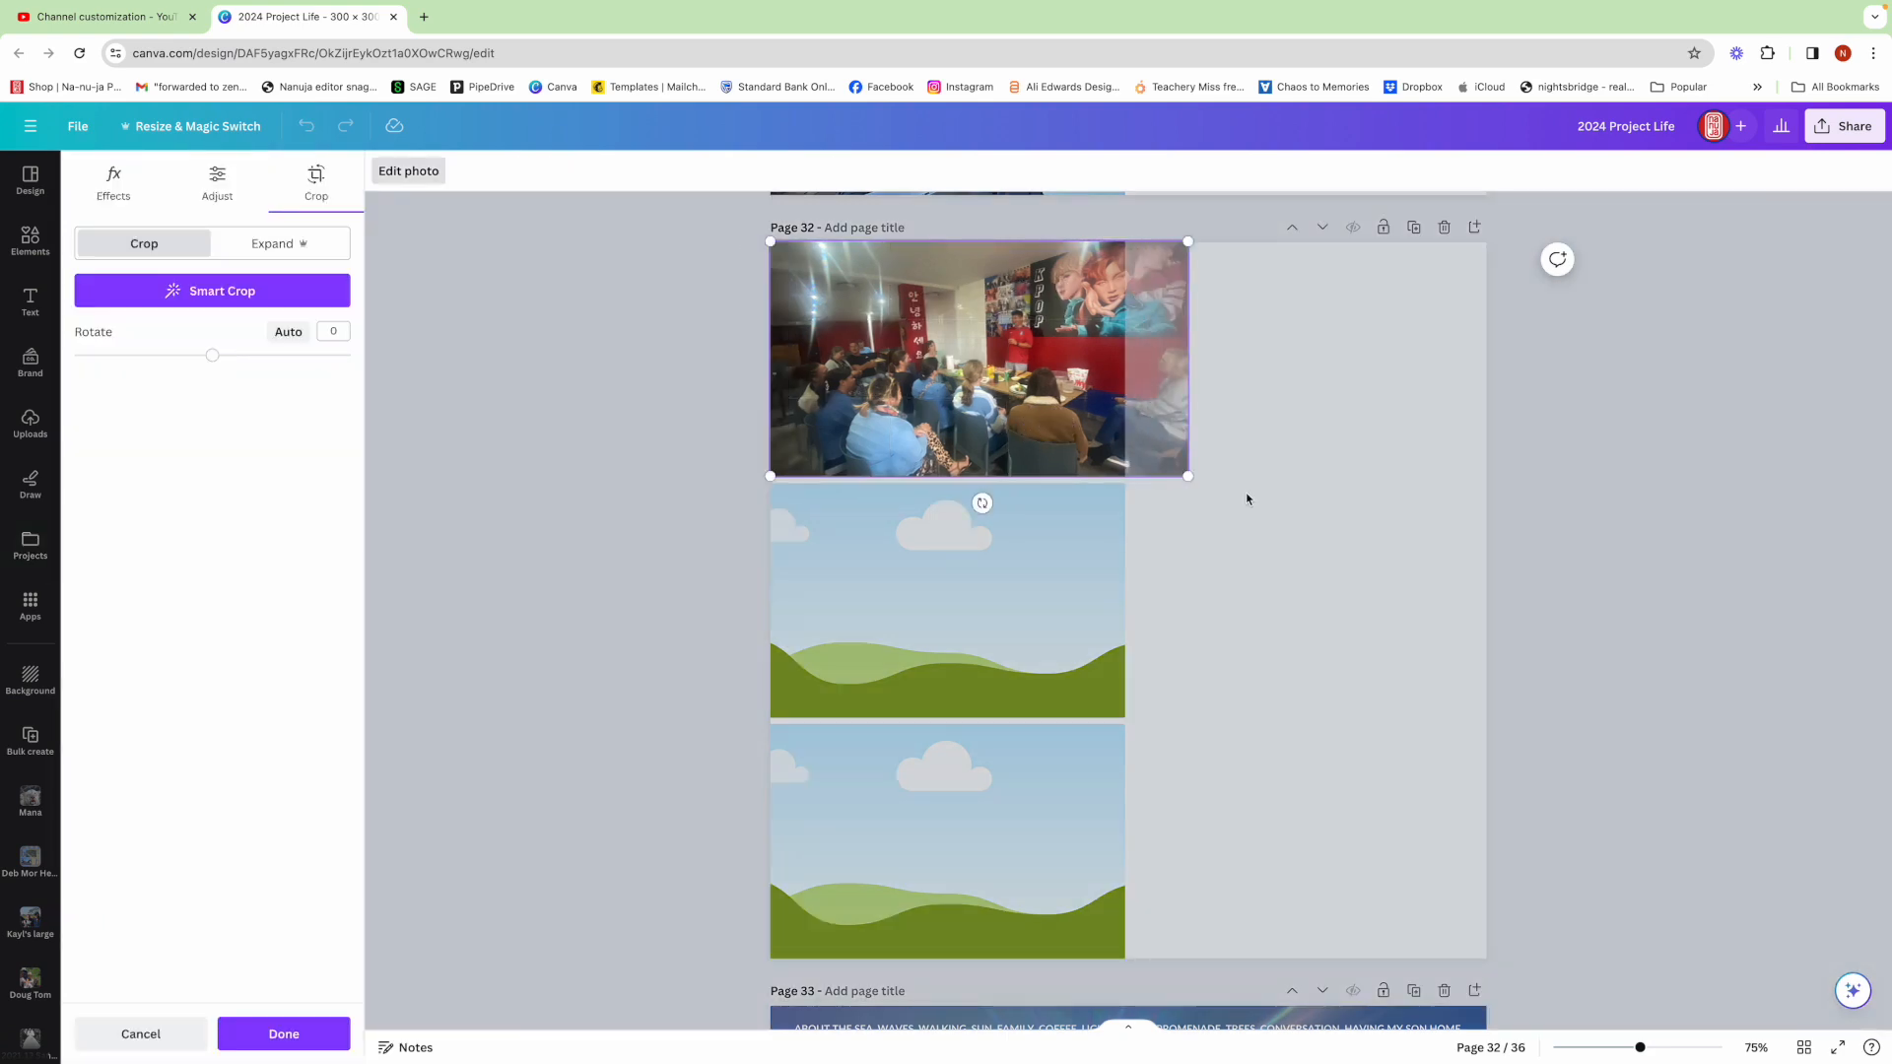
{"action": "left_click", "coordinate": [1249, 498]}
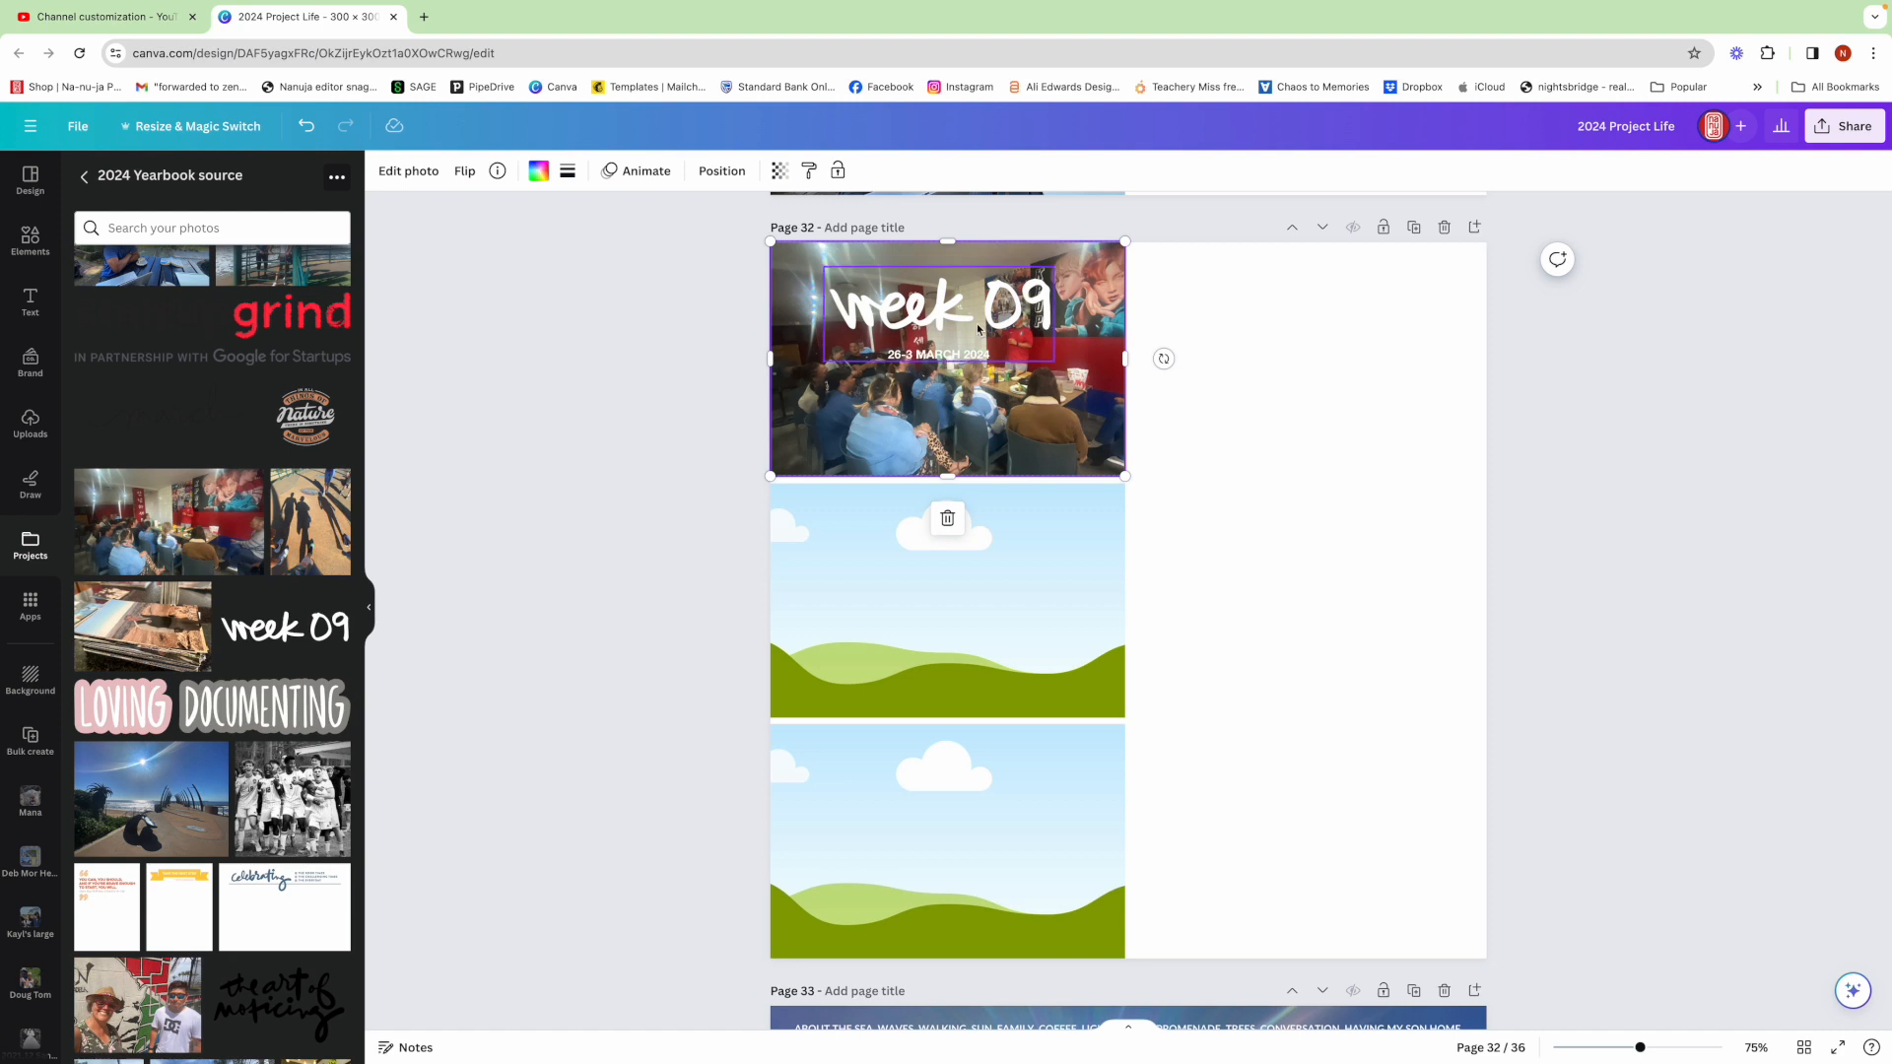
Nudge the week 09 title slightly and add the march script graphic near the bottom of the top frame
{"action": "left_click_drag", "start_coordinate": [1021, 313], "coordinate": [1008, 318]}
{"action": "left_click", "coordinate": [1173, 421]}
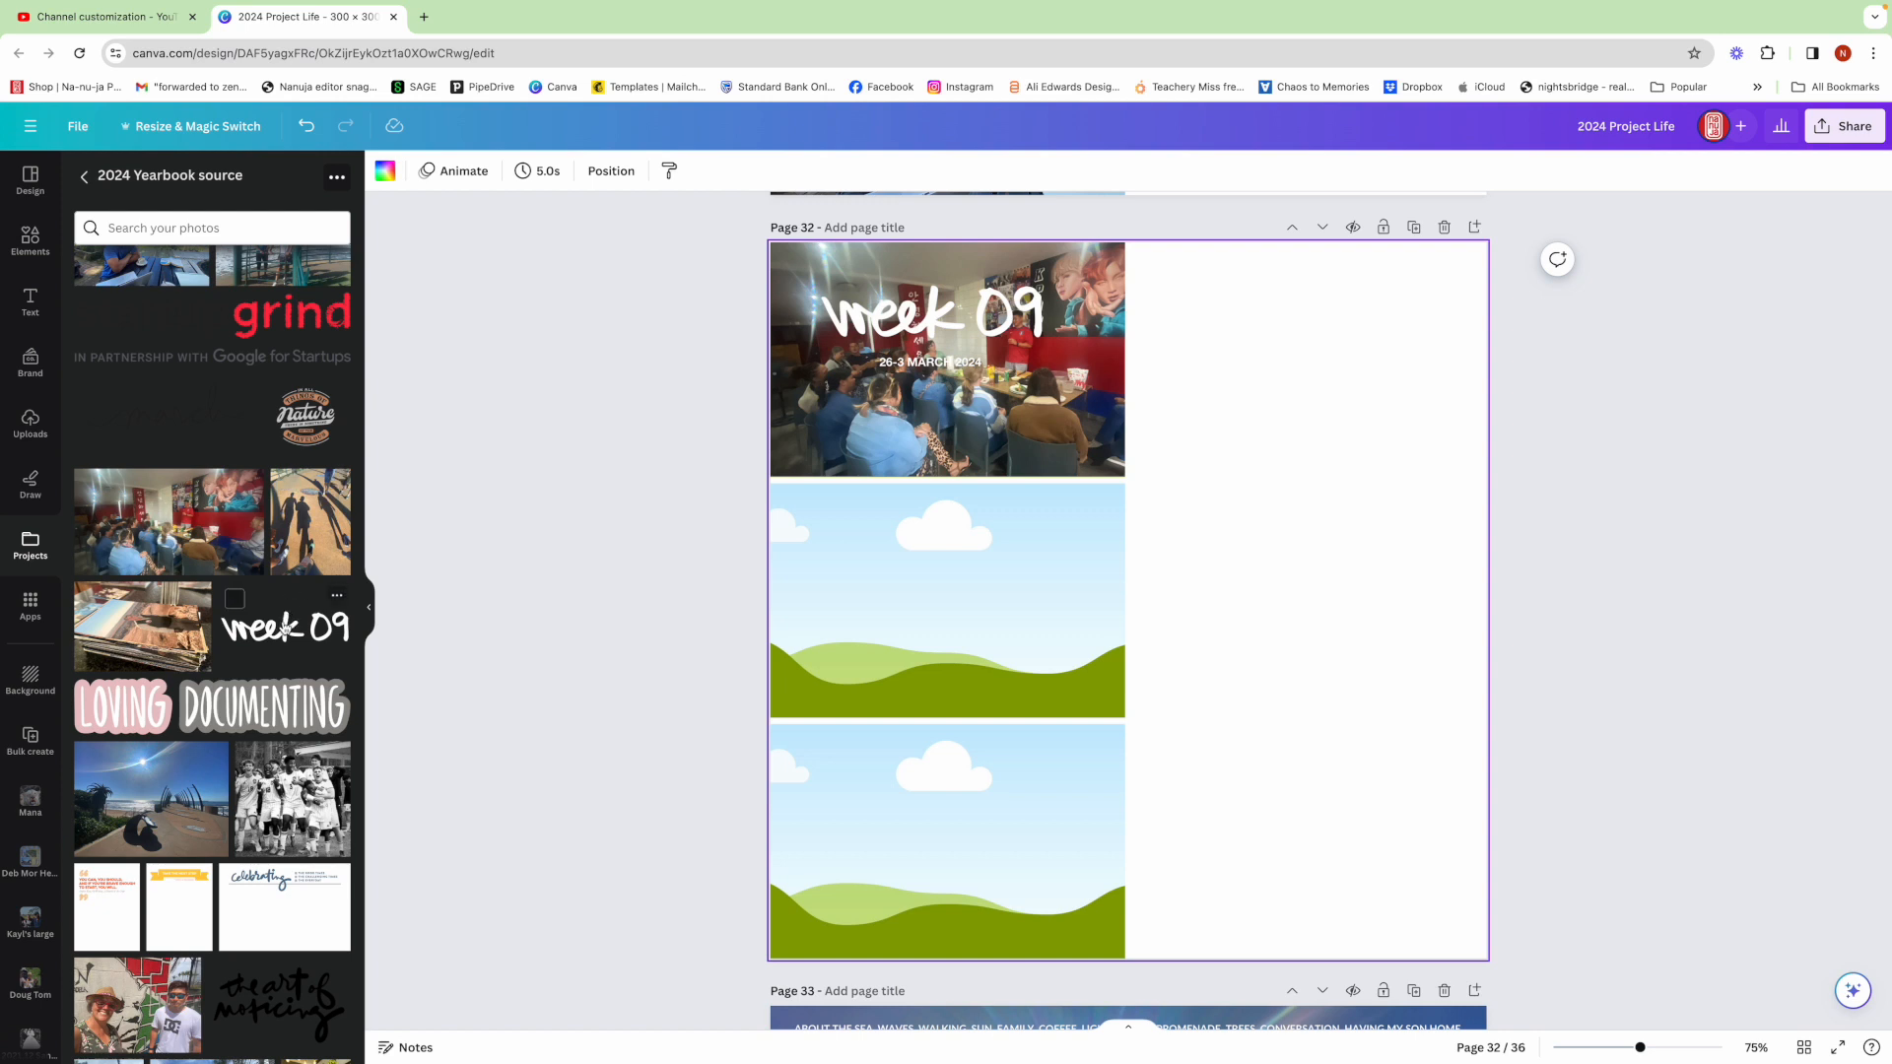
{"action": "scroll", "coordinate": [285, 628], "scroll_direction": "up", "scroll_amount": 3}
{"action": "scroll", "coordinate": [285, 628], "scroll_direction": "up", "scroll_amount": 3}
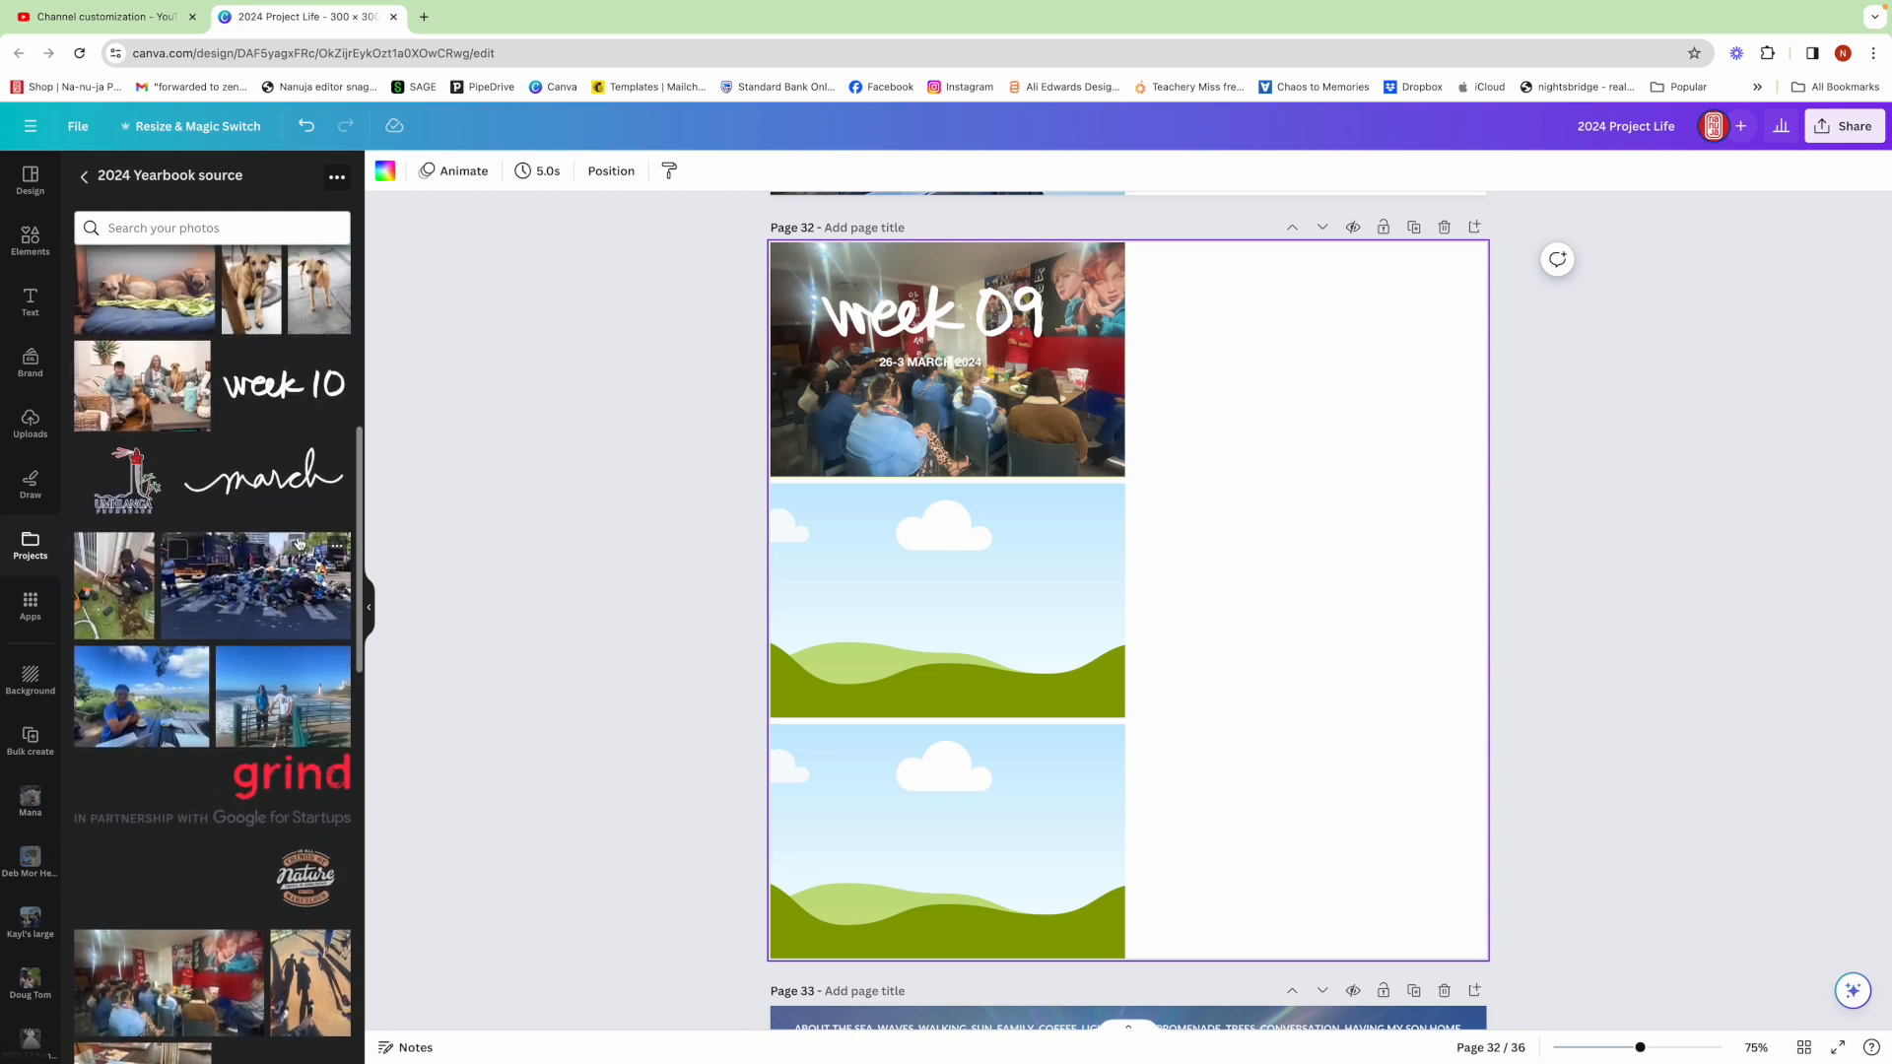
{"action": "left_click", "coordinate": [283, 483]}
{"action": "left_click_drag", "start_coordinate": [1175, 609], "coordinate": [1045, 380]}
{"action": "left_click_drag", "start_coordinate": [842, 476], "coordinate": [816, 486]}
{"action": "left_click", "coordinate": [1251, 545]}
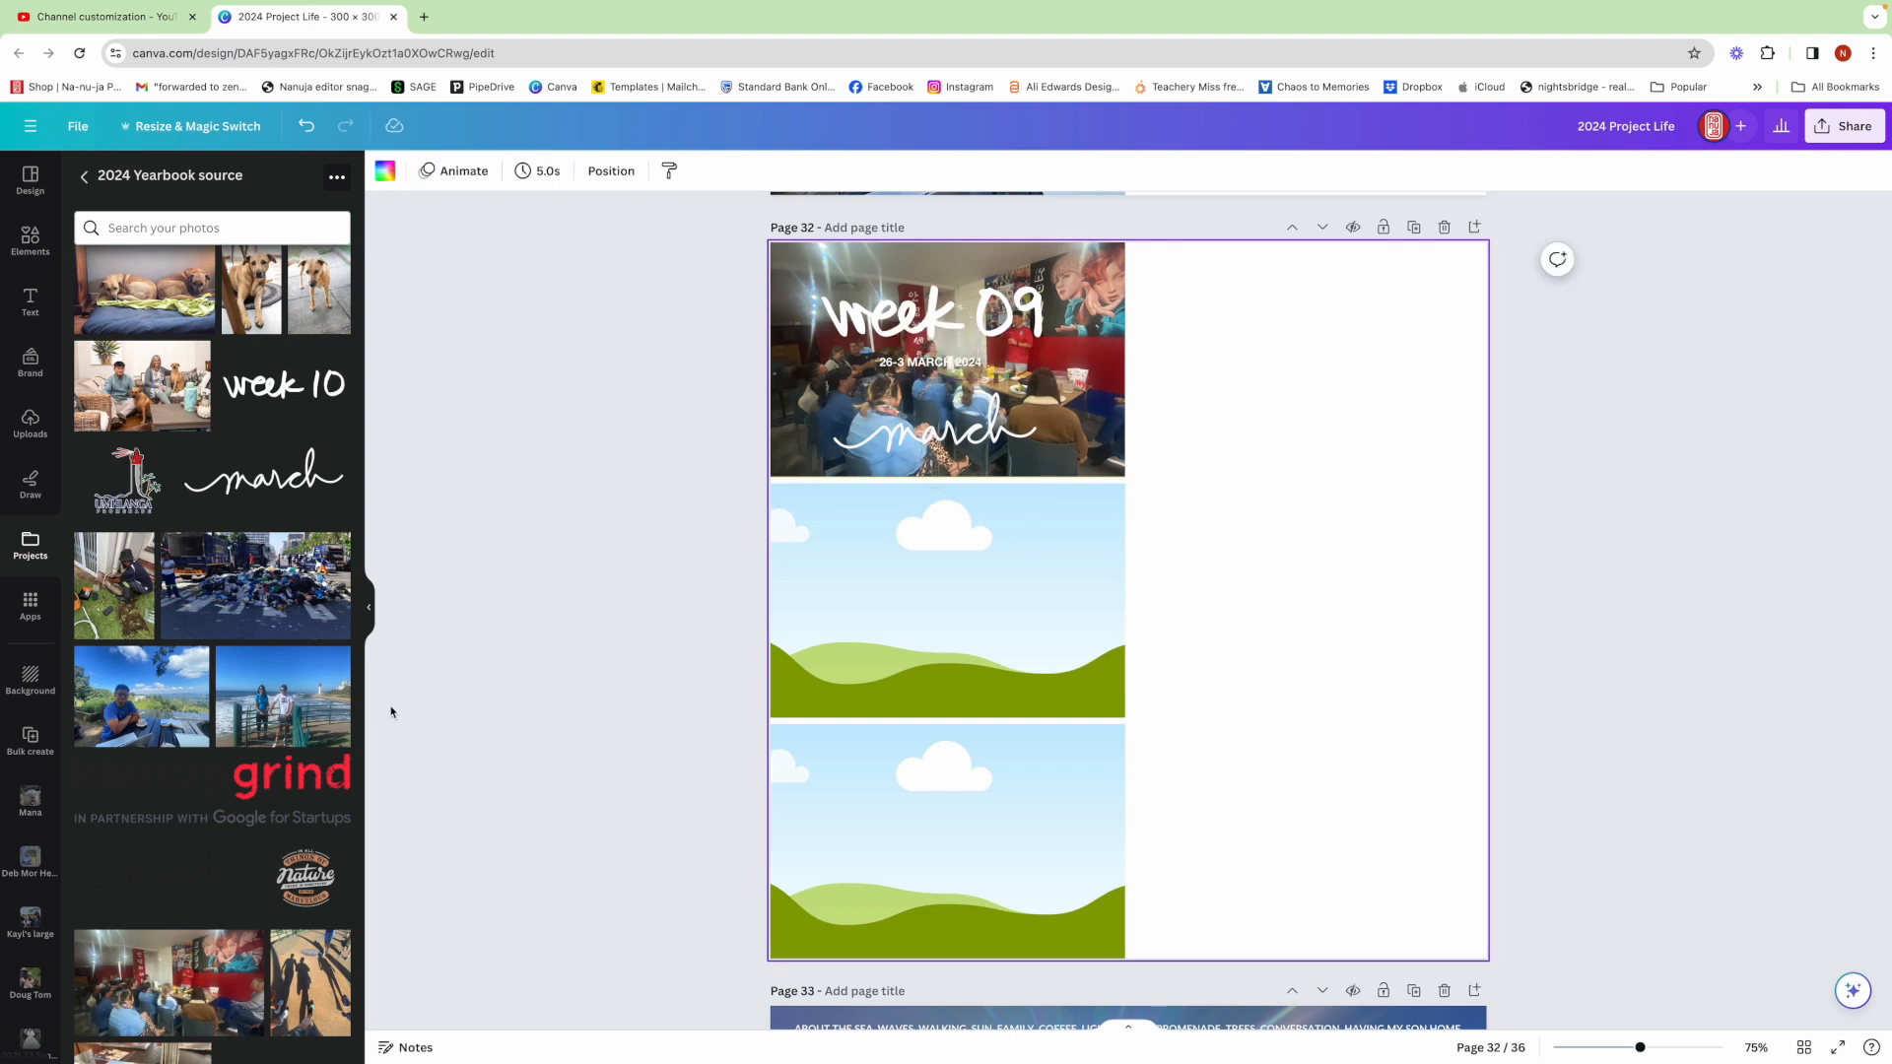
Fill the middle frame with the seaside railing photo and the bottom frame with the man-at-table photo
{"action": "left_click_drag", "start_coordinate": [284, 695], "coordinate": [946, 601]}
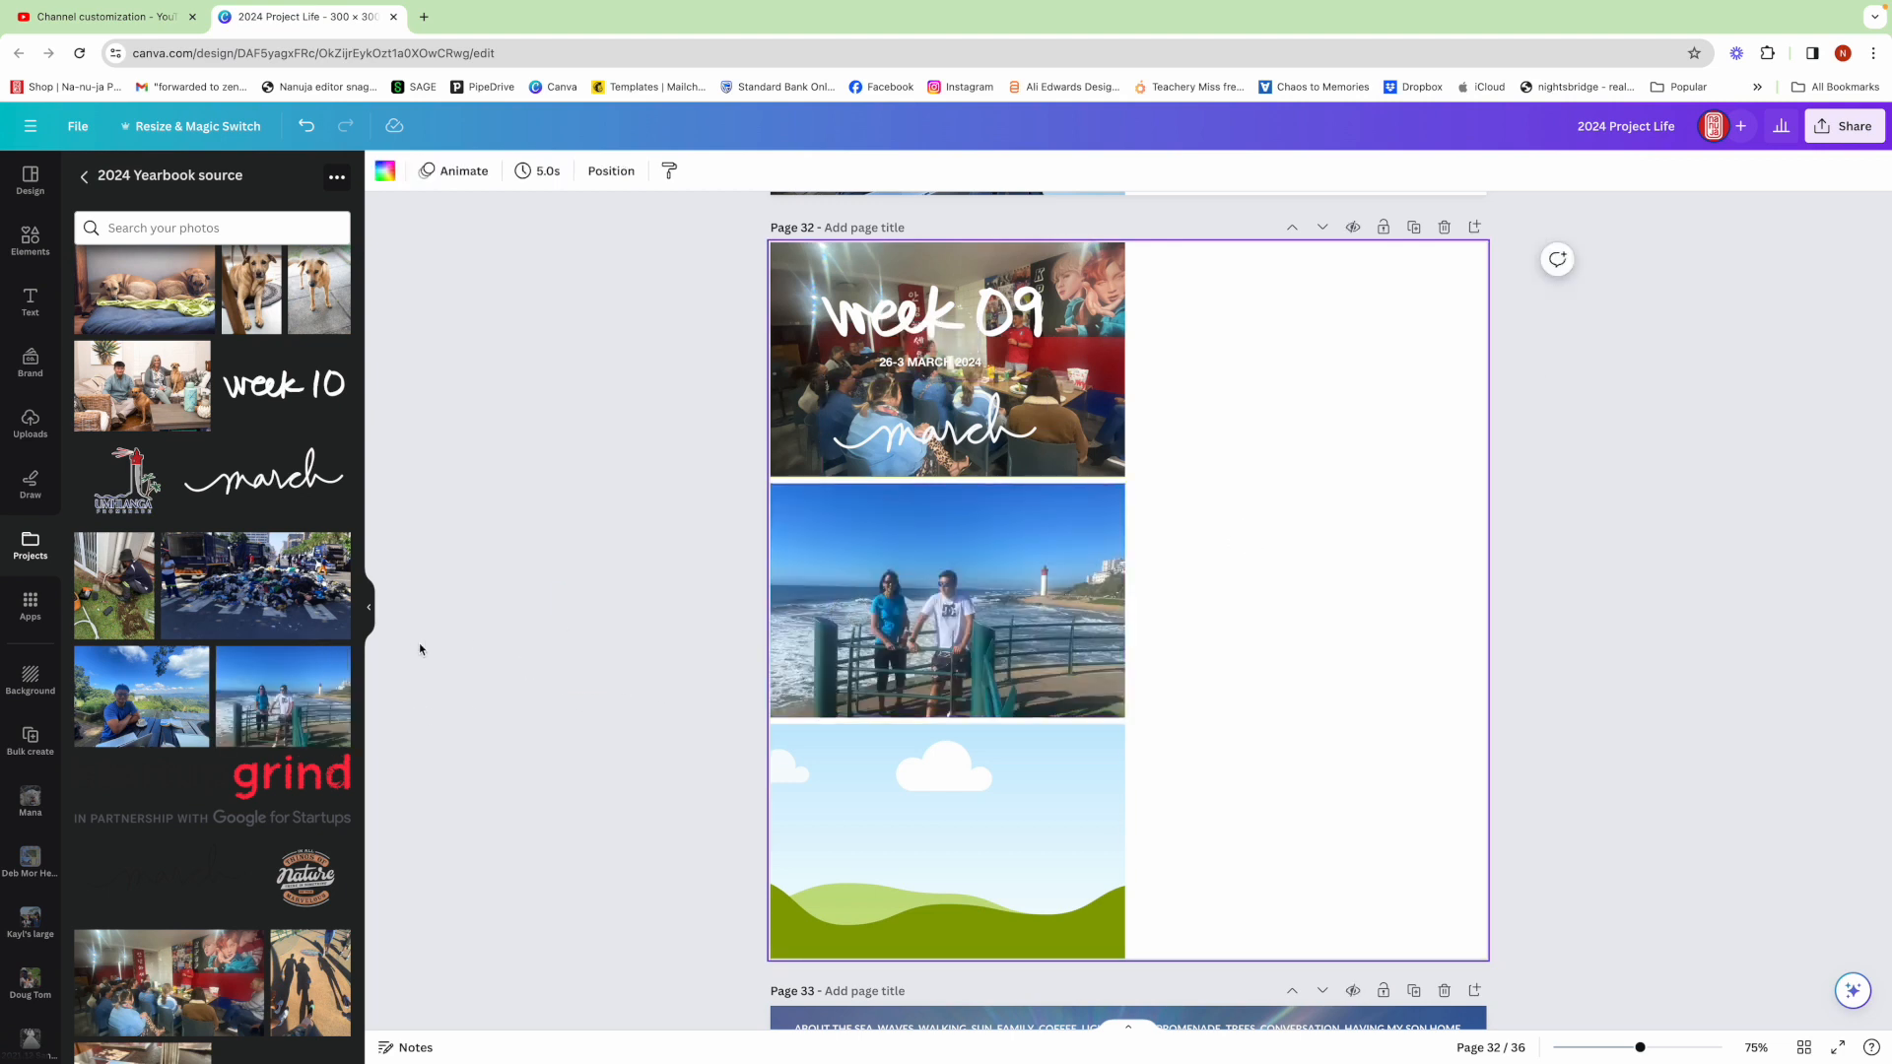
{"action": "left_click_drag", "start_coordinate": [133, 704], "coordinate": [791, 788]}
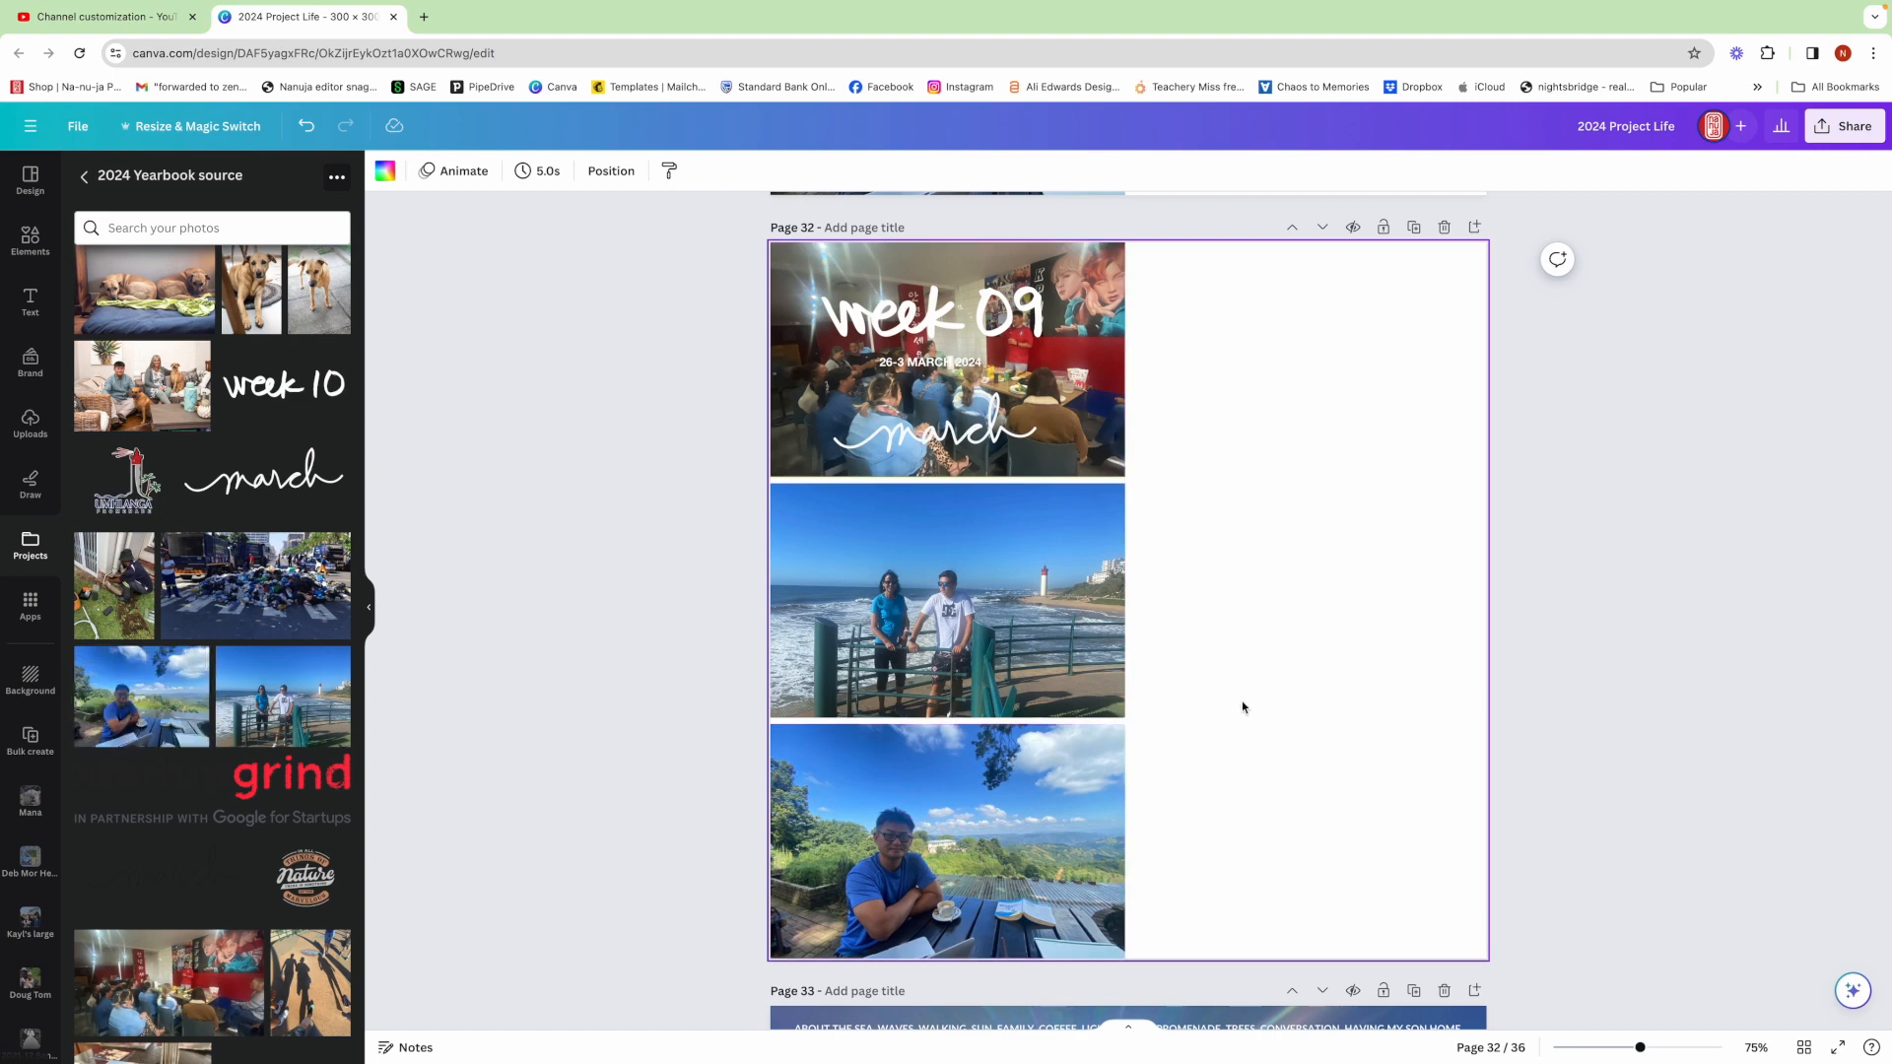
{"action": "scroll", "coordinate": [1227, 706], "scroll_direction": "down", "scroll_amount": 1}
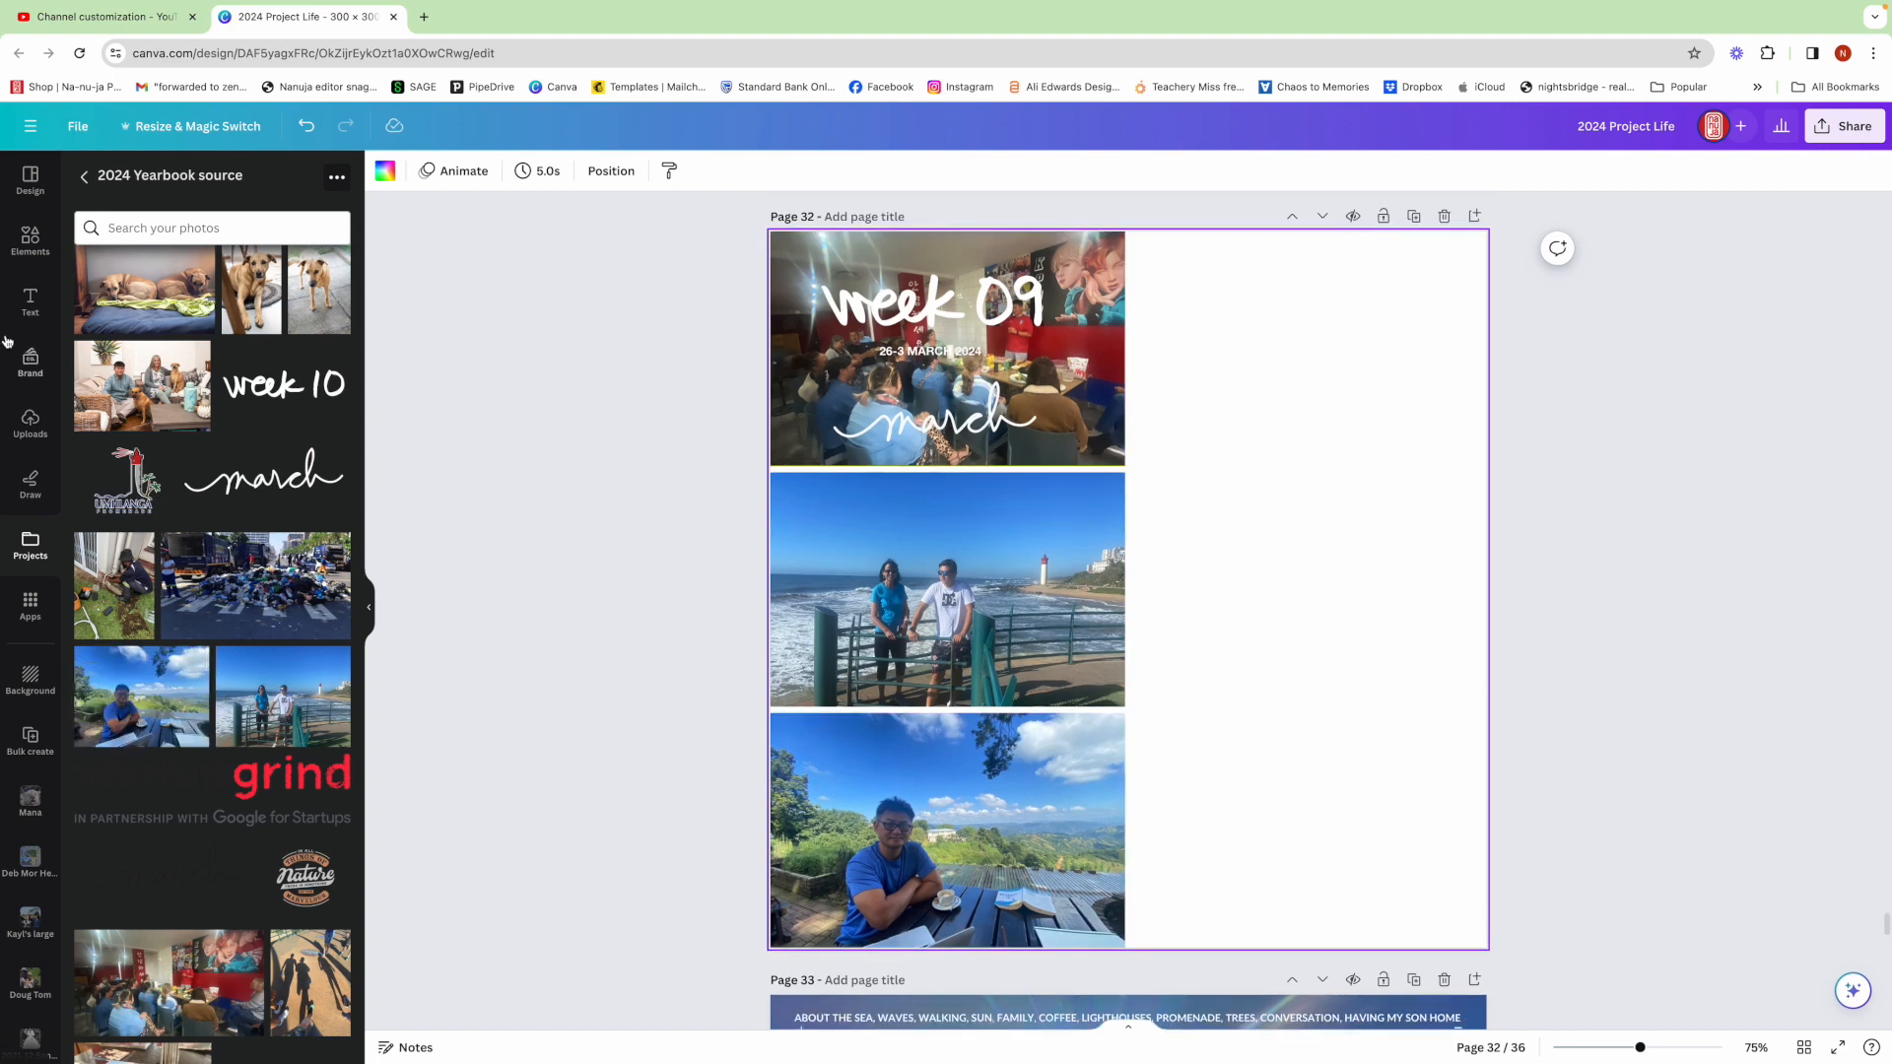
Search the design templates for newspaper and browse the results
{"action": "left_click", "coordinate": [31, 239]}
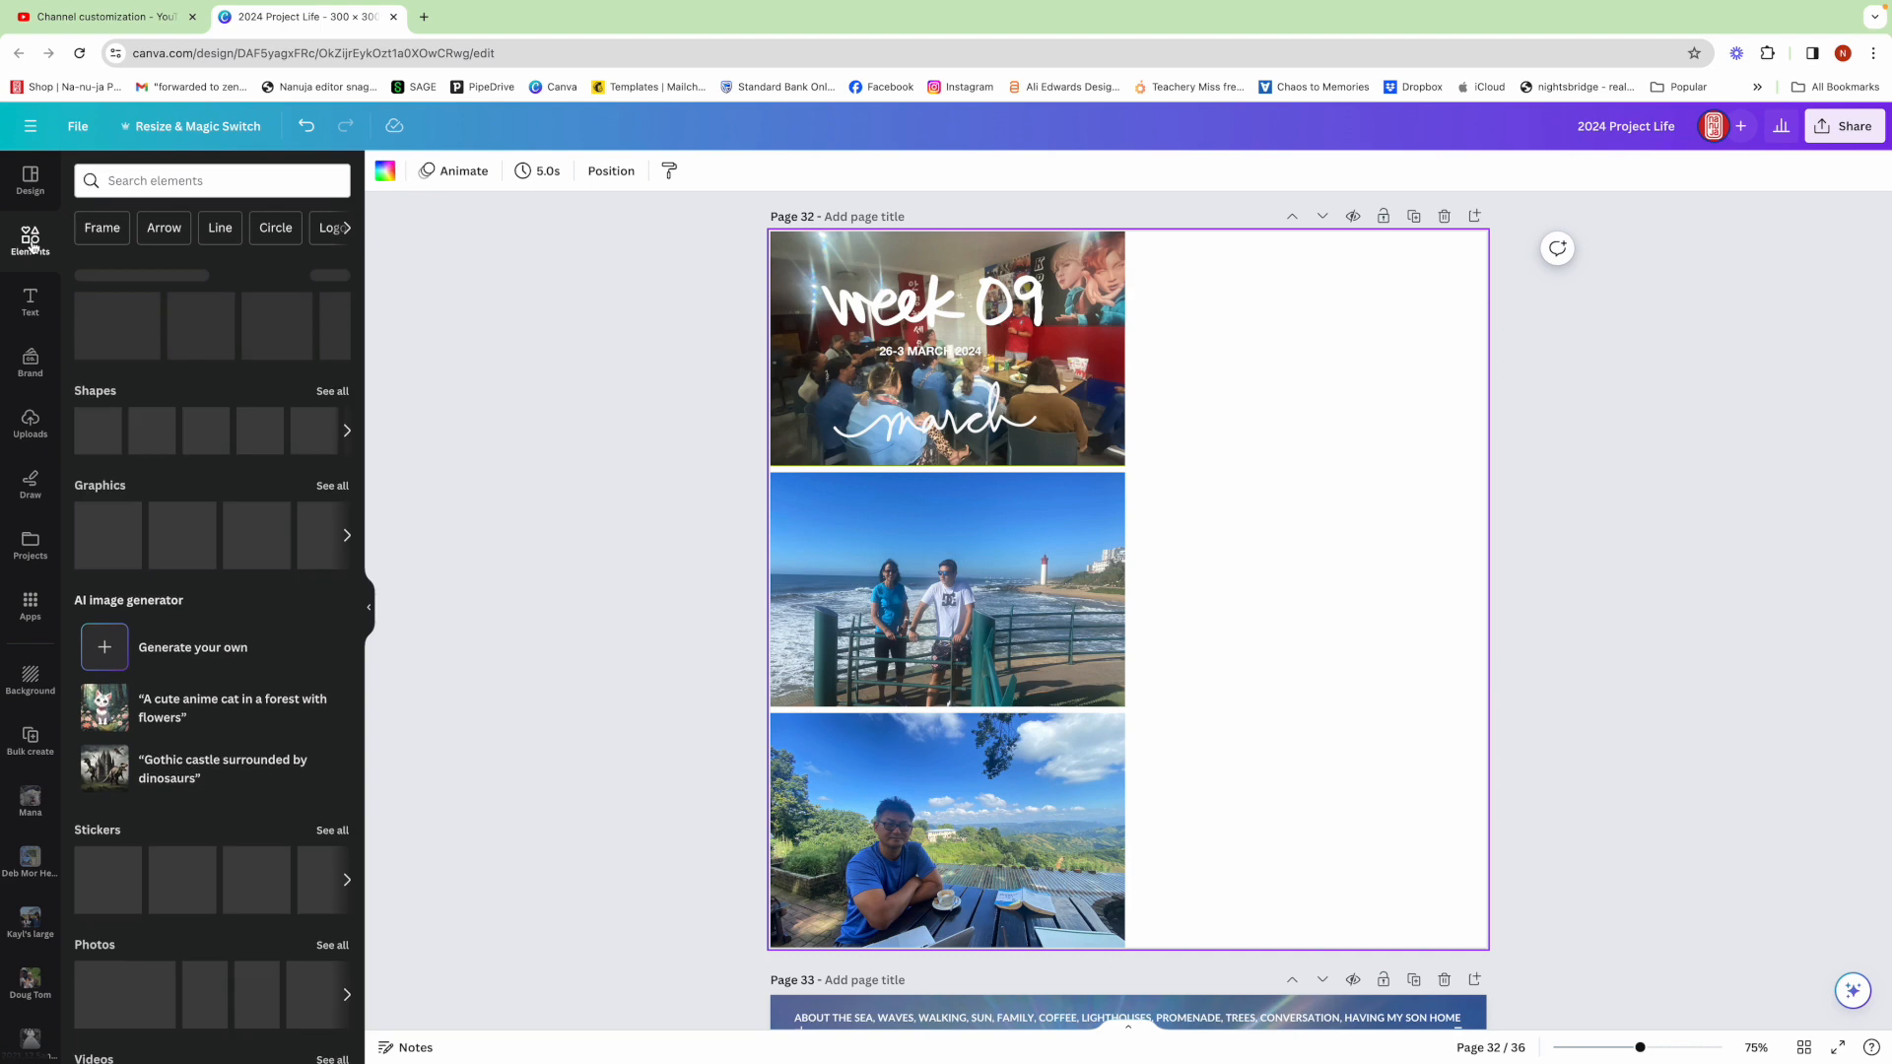
{"action": "left_click", "coordinate": [30, 179]}
{"action": "left_click", "coordinate": [181, 181]}
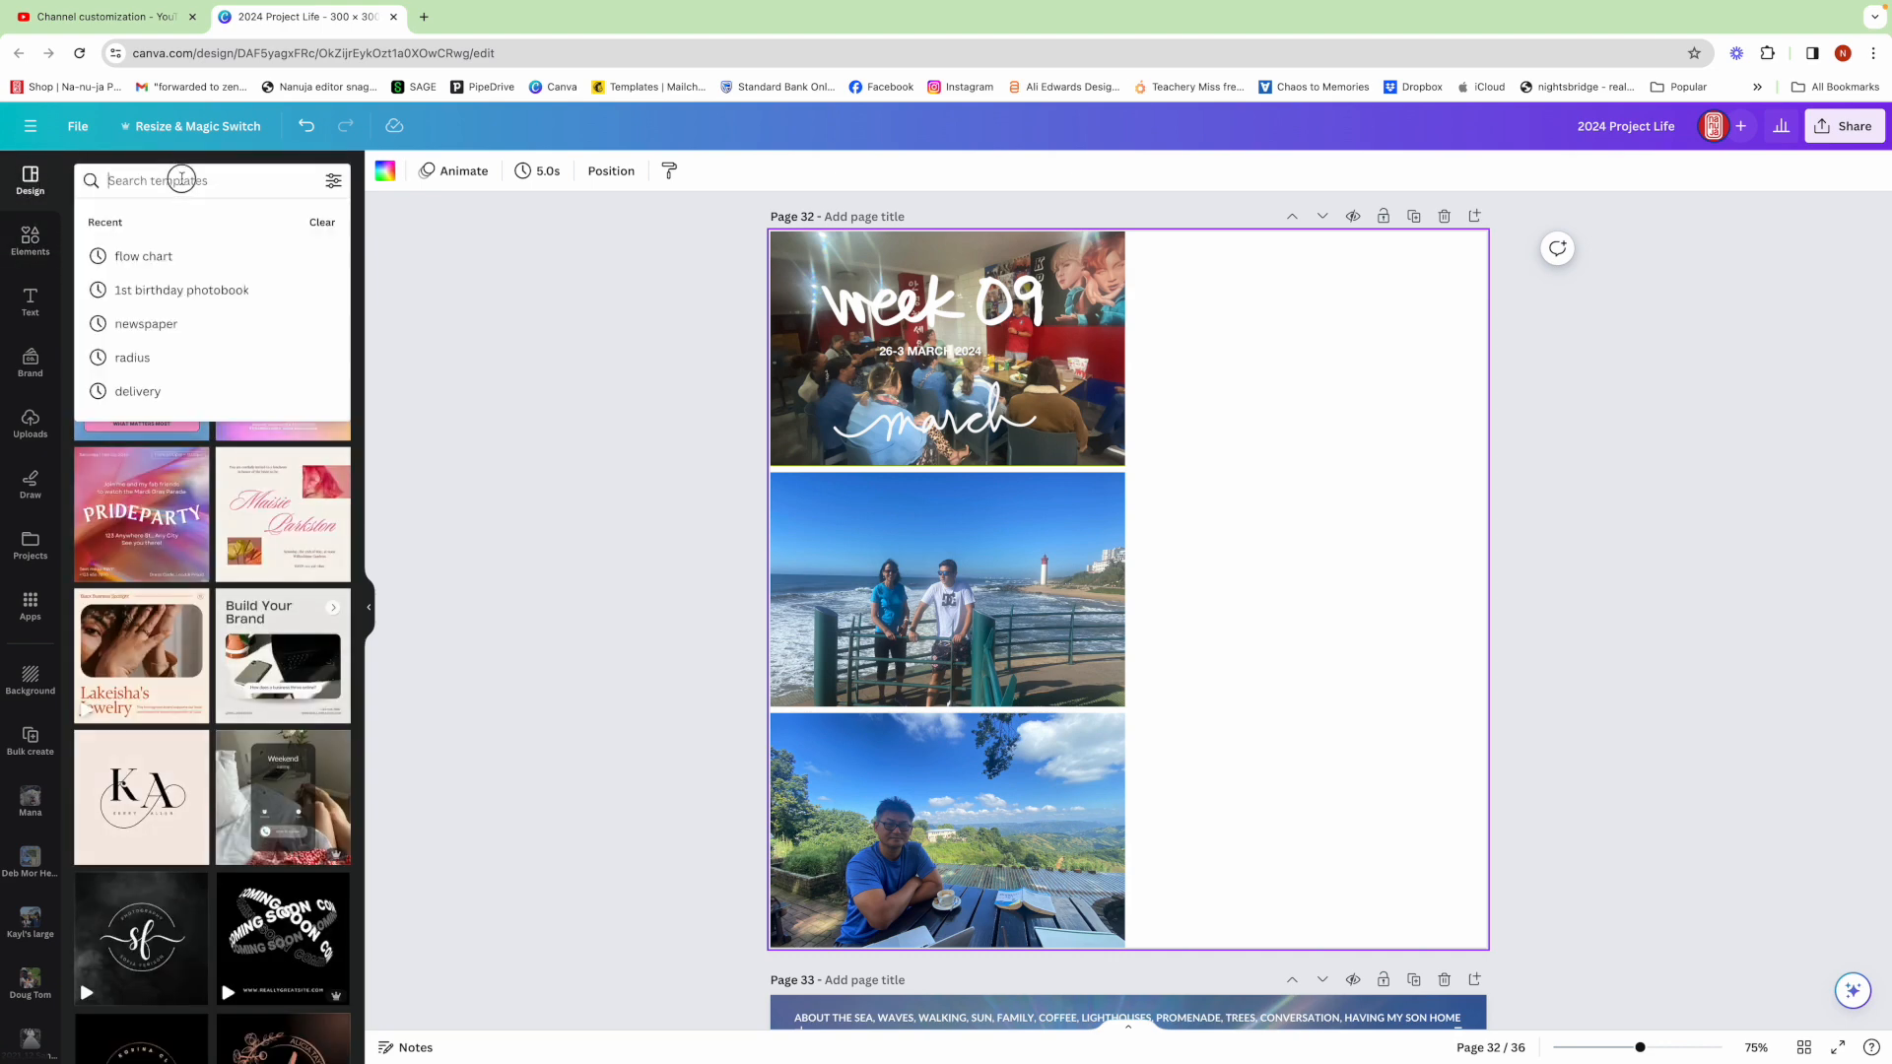
{"action": "type", "text": "NEW"}
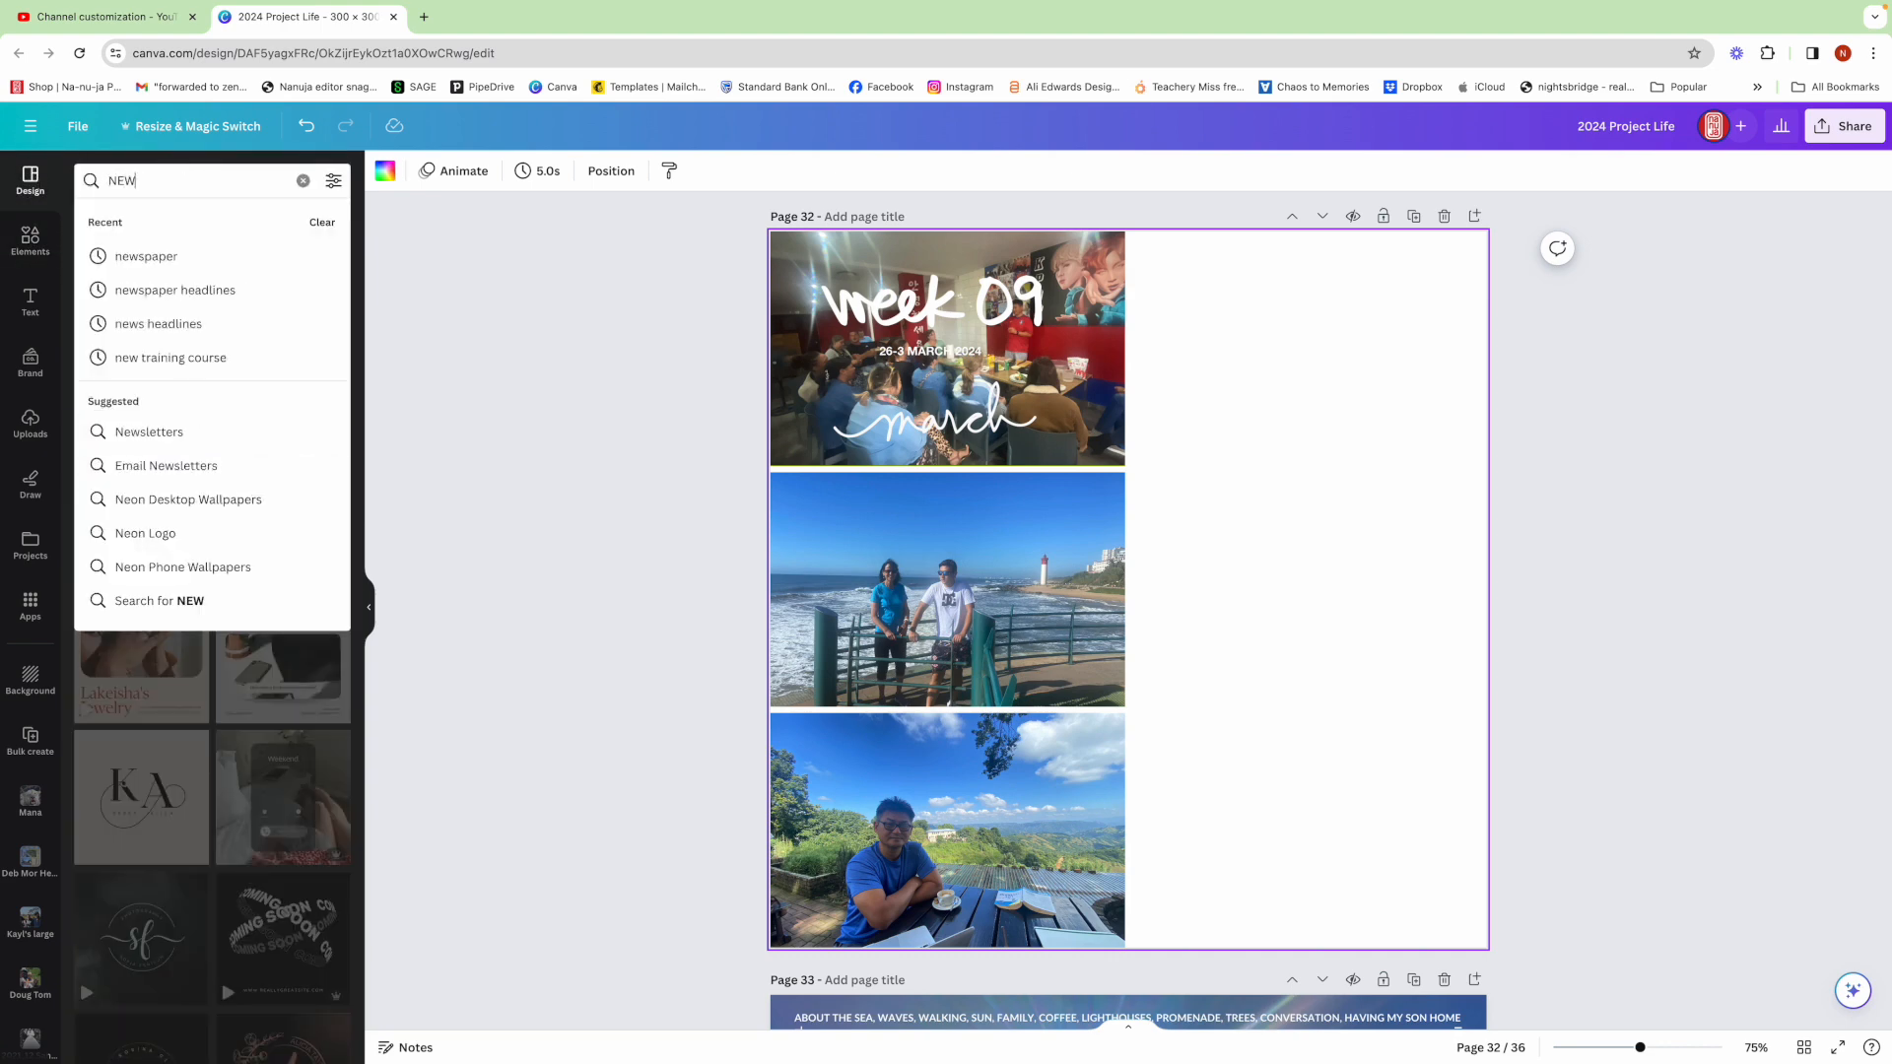
{"action": "type", "text": "SPAP"}
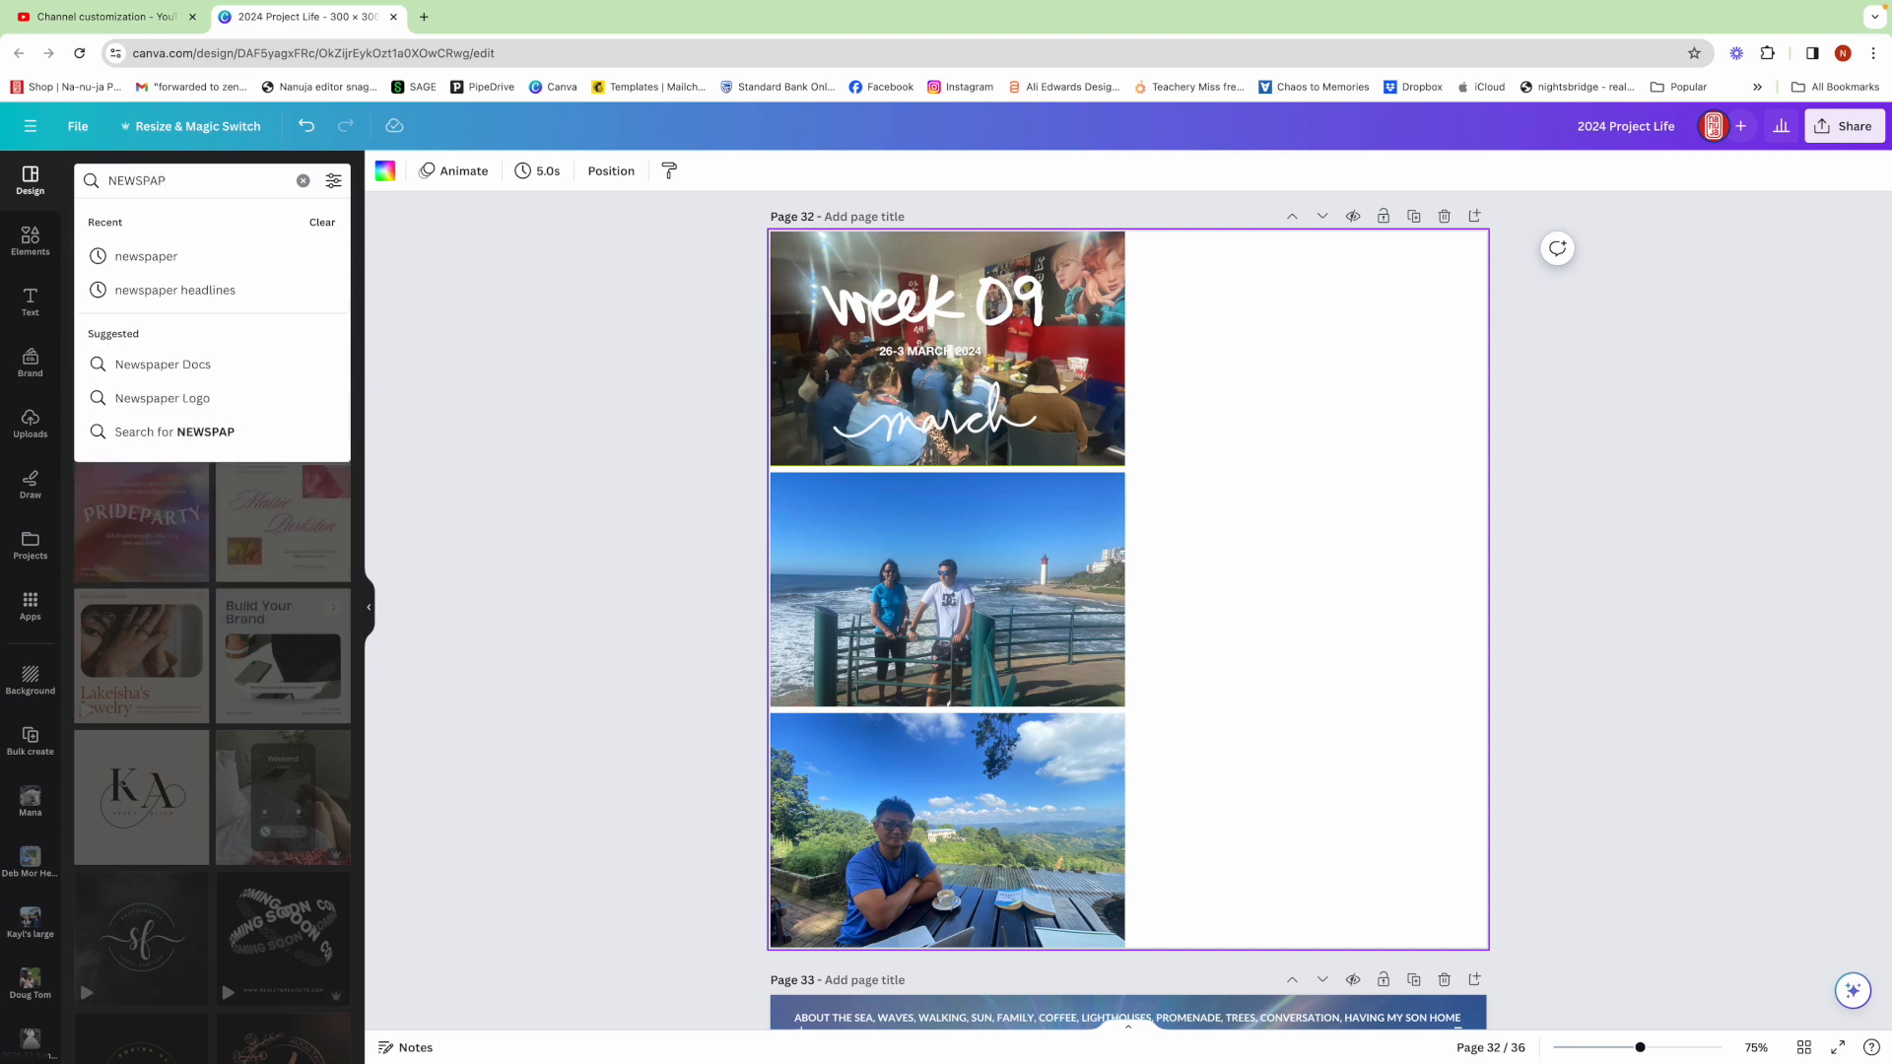
{"action": "left_click", "coordinate": [180, 257]}
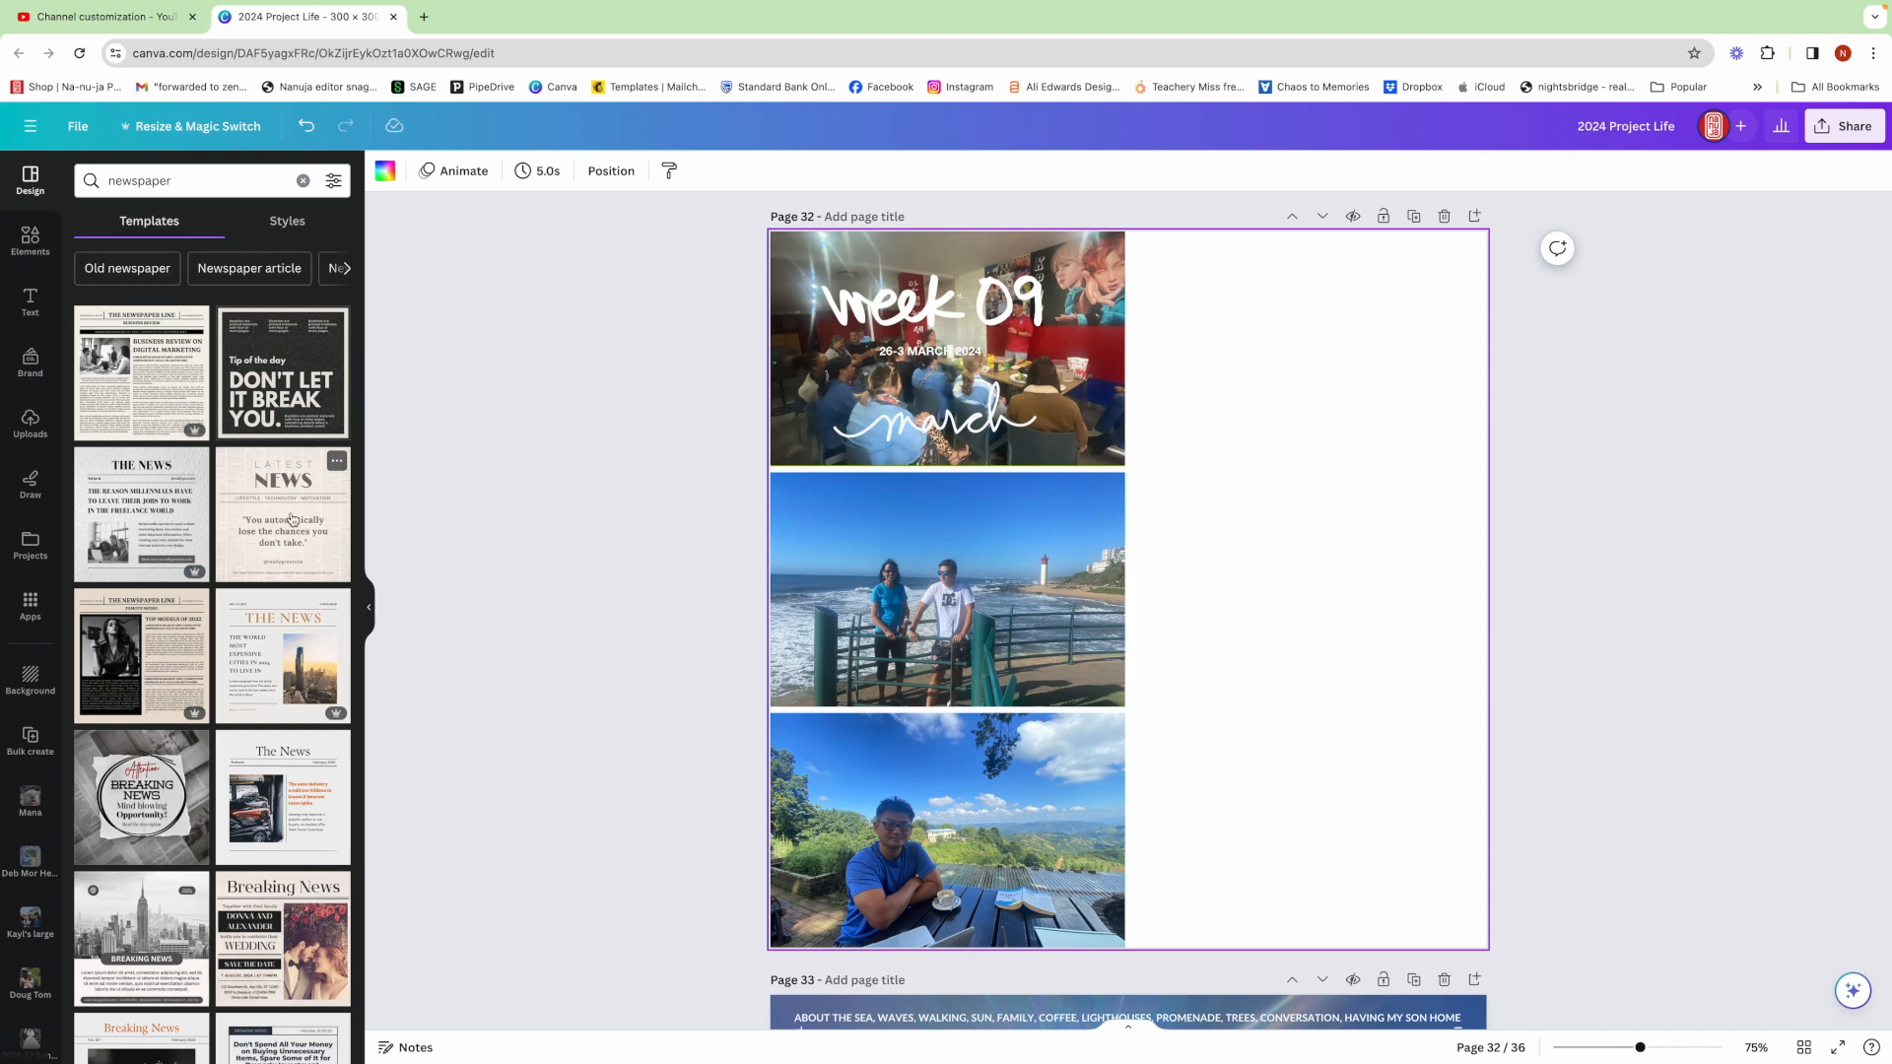
{"action": "scroll", "coordinate": [319, 522], "scroll_direction": "down", "scroll_amount": 4}
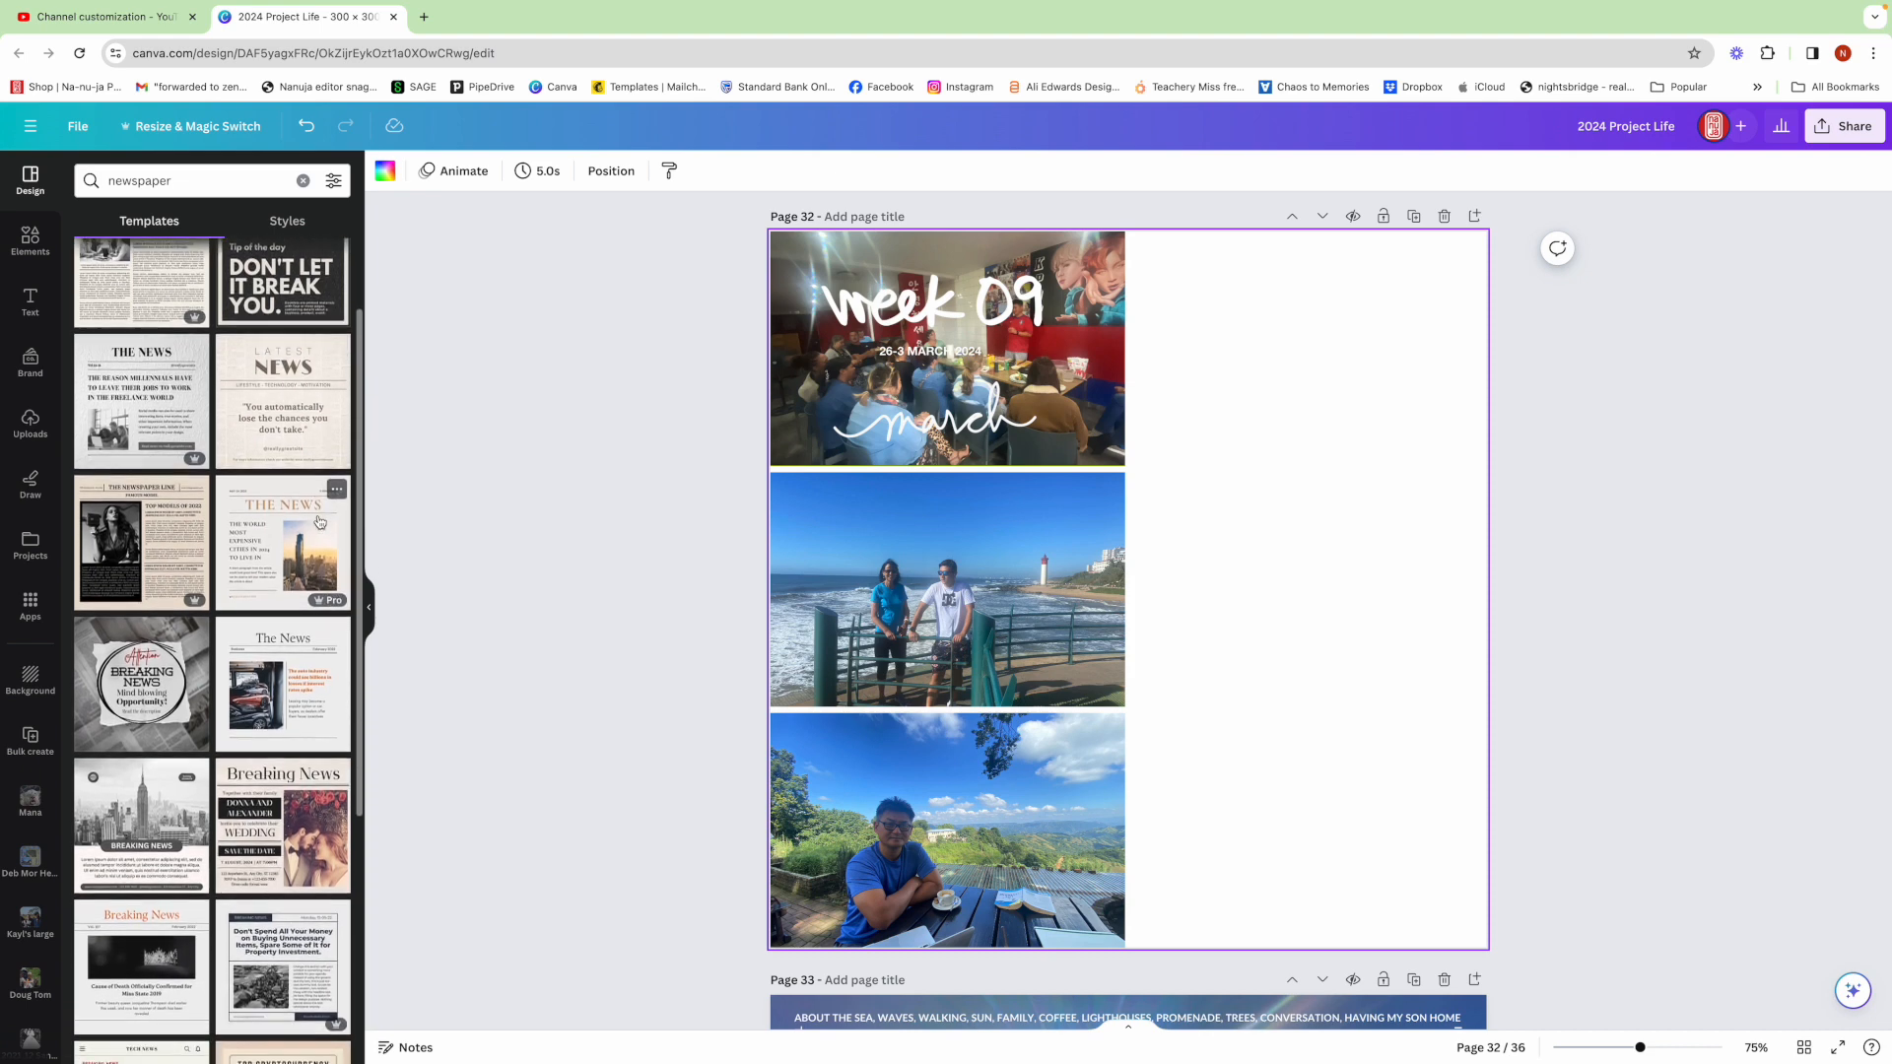
Add the 'Don't Spend All Your Money' newspaper template from the results as a new page
{"action": "scroll", "coordinate": [319, 523], "scroll_direction": "down", "scroll_amount": 5}
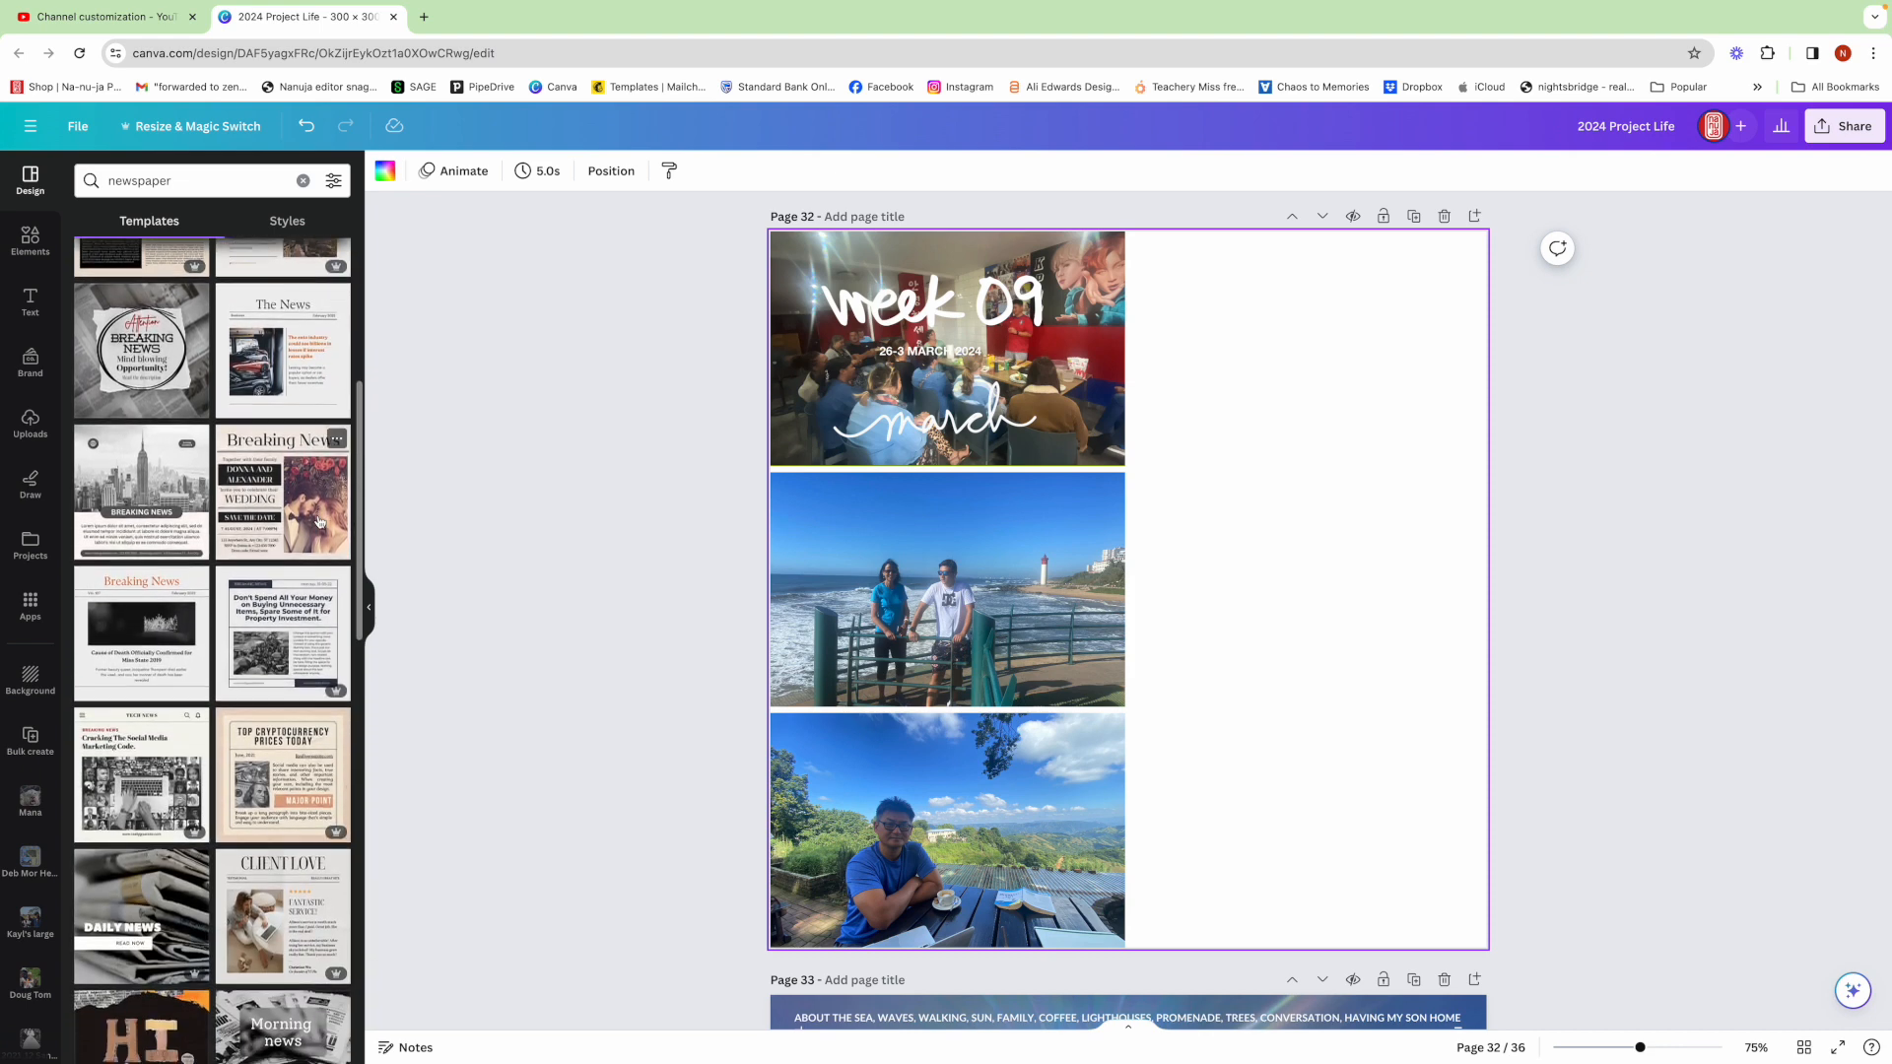
{"action": "left_click", "coordinate": [303, 571]}
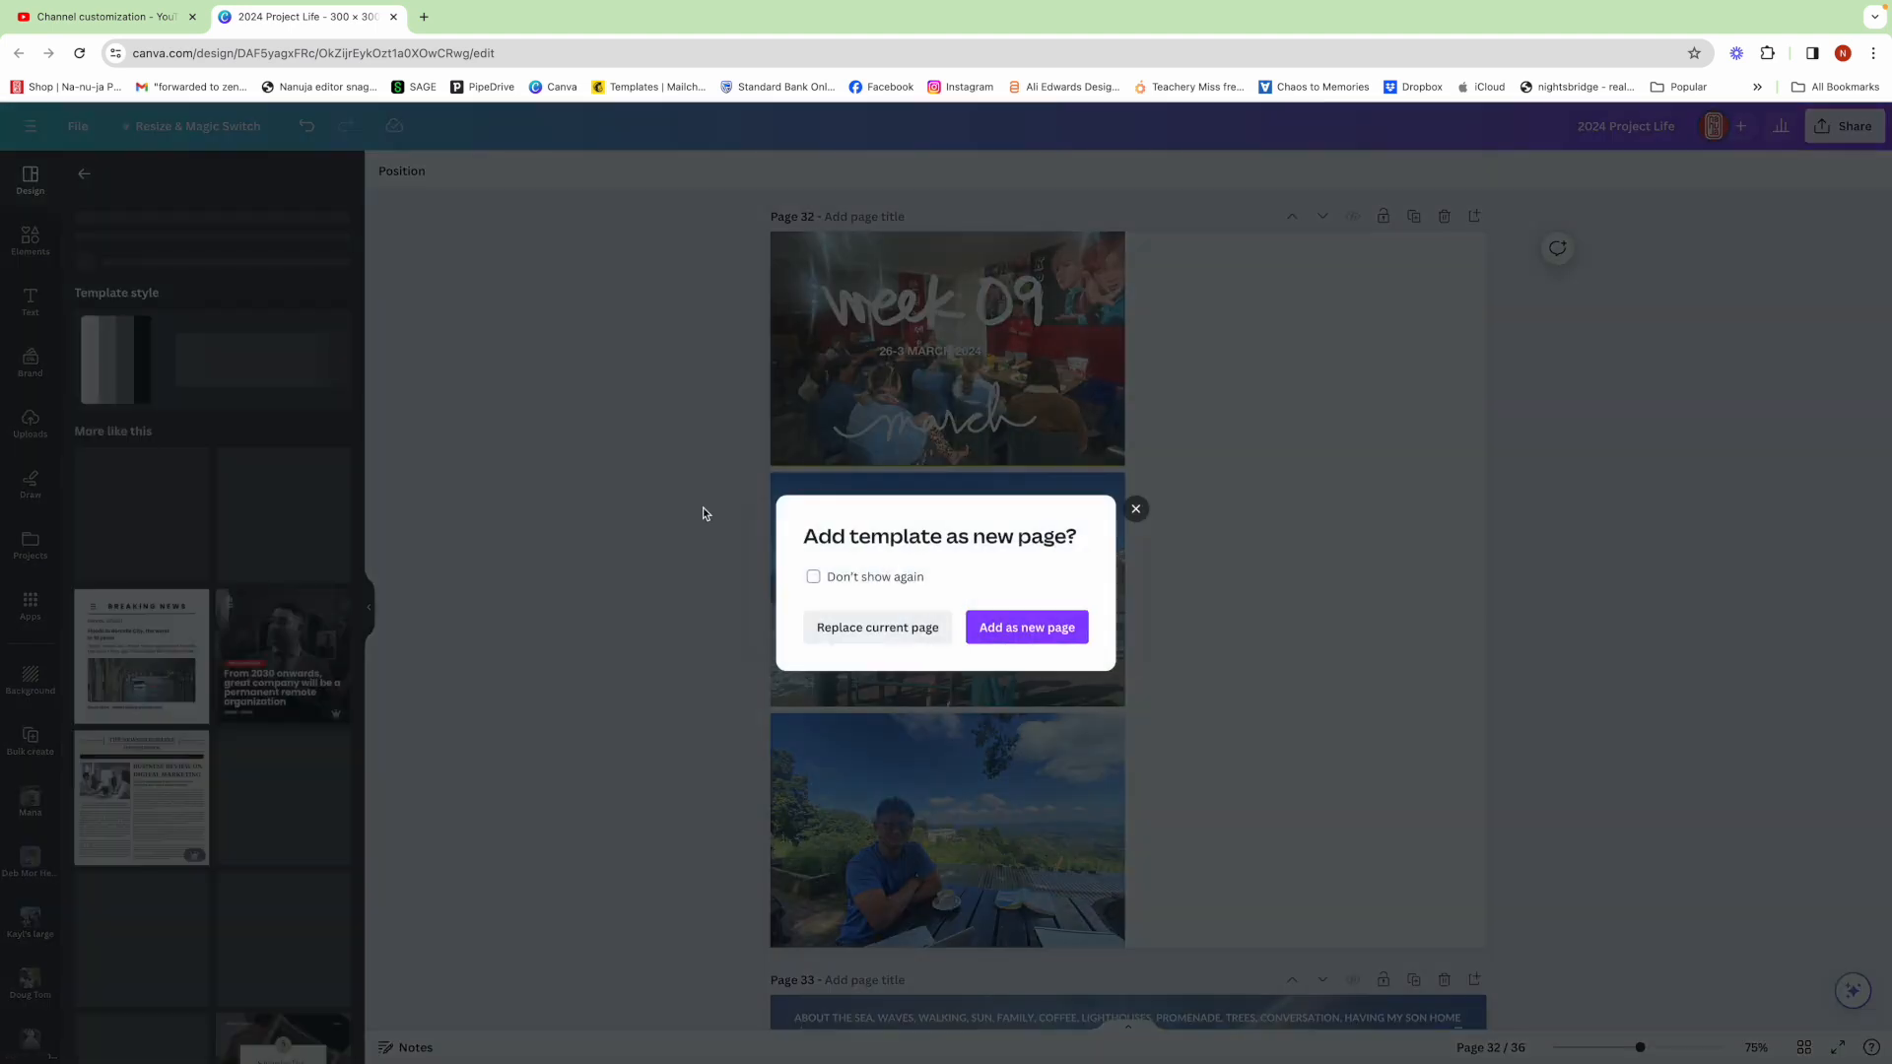
{"action": "left_click", "coordinate": [1064, 629]}
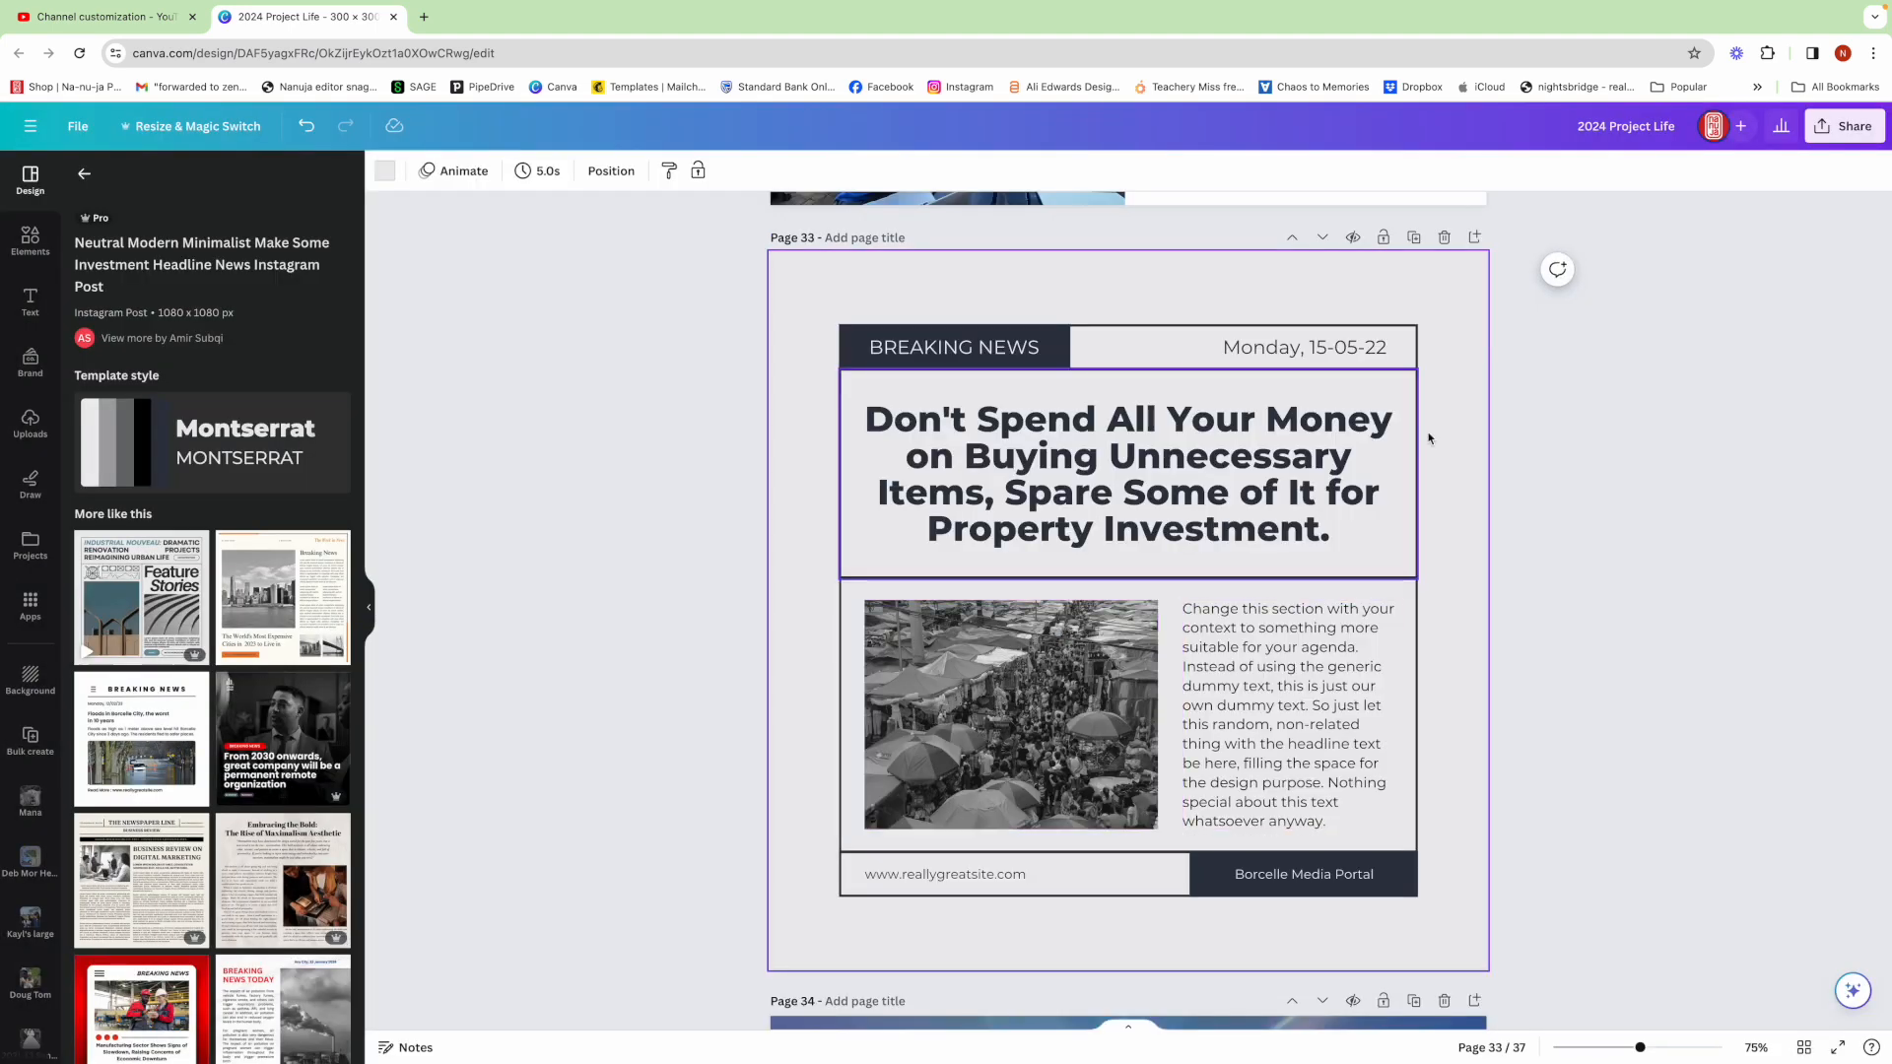
Copy all elements of the newspaper template page and paste them onto the Week 09 page
{"action": "left_click_drag", "start_coordinate": [1628, 319], "coordinate": [894, 898]}
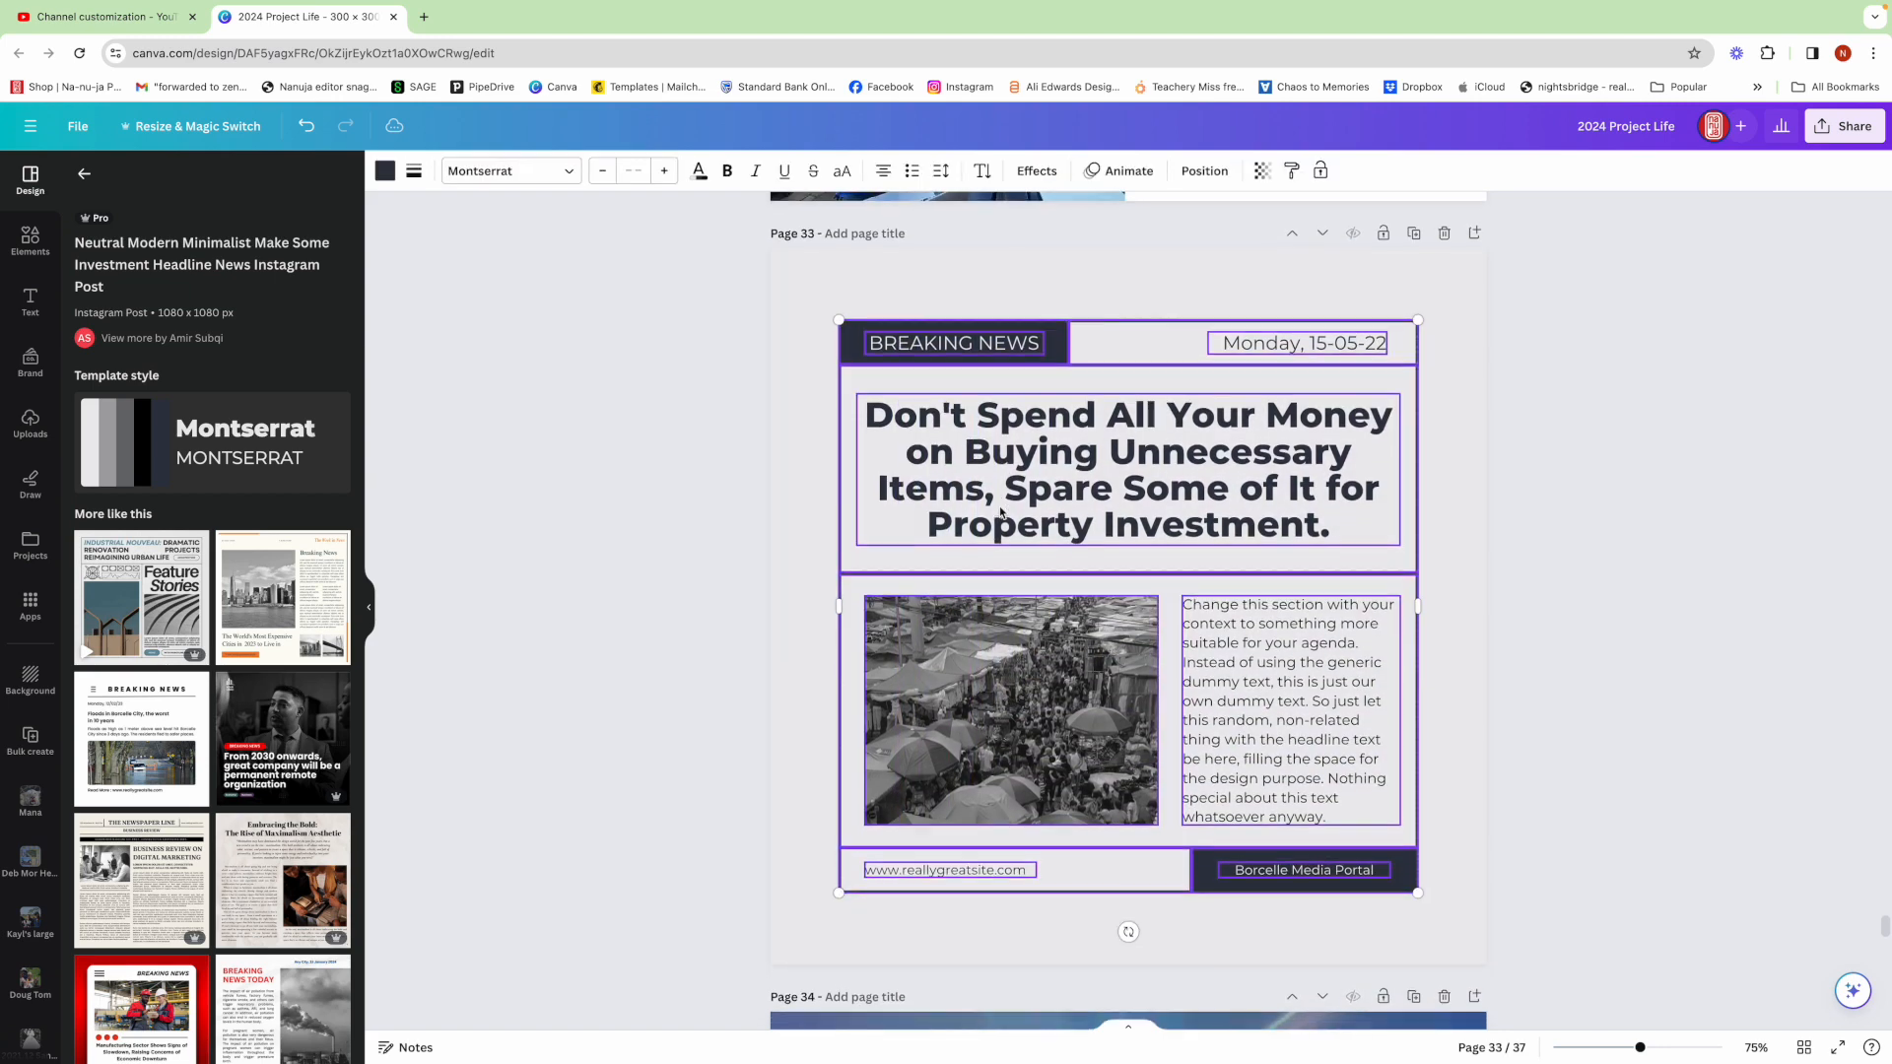
{"action": "right_click", "coordinate": [1003, 514]}
{"action": "left_click", "coordinate": [1054, 531]}
{"action": "scroll", "coordinate": [1058, 528], "scroll_direction": "up", "scroll_amount": 7}
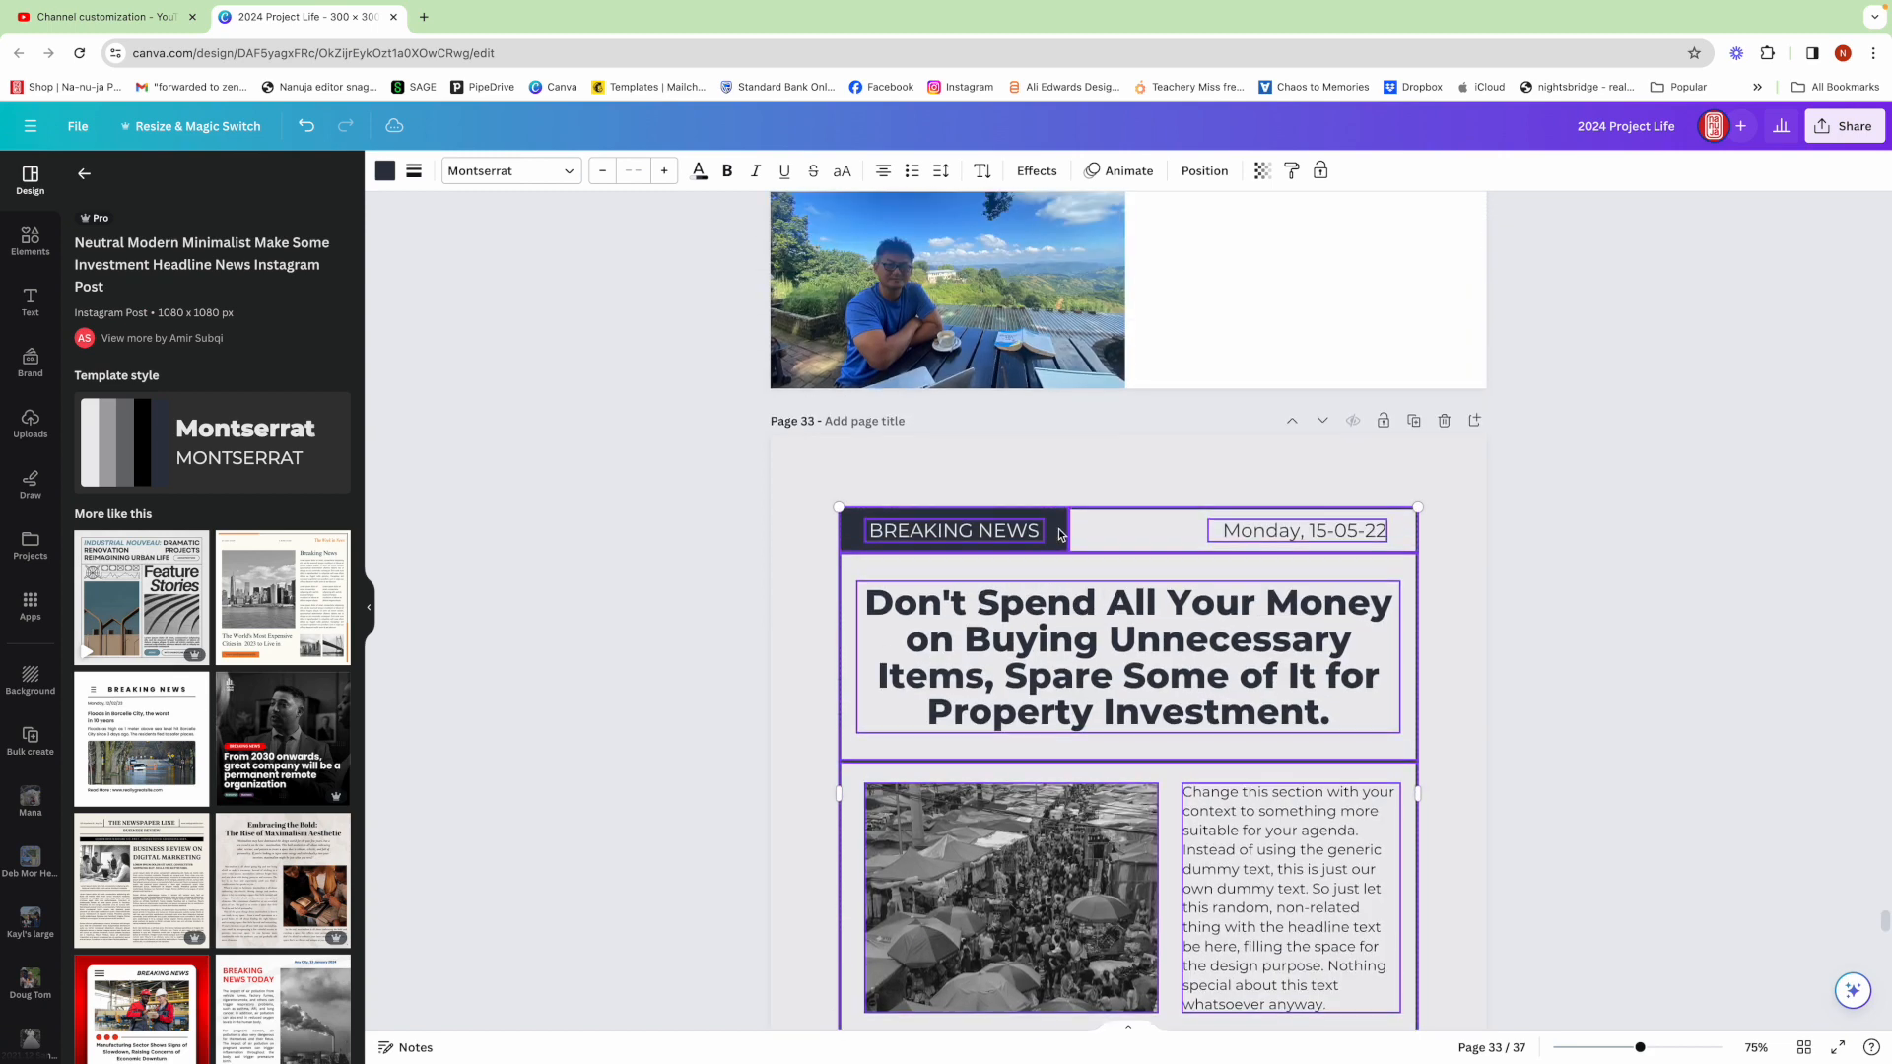
{"action": "scroll", "coordinate": [1058, 534], "scroll_direction": "up", "scroll_amount": 3}
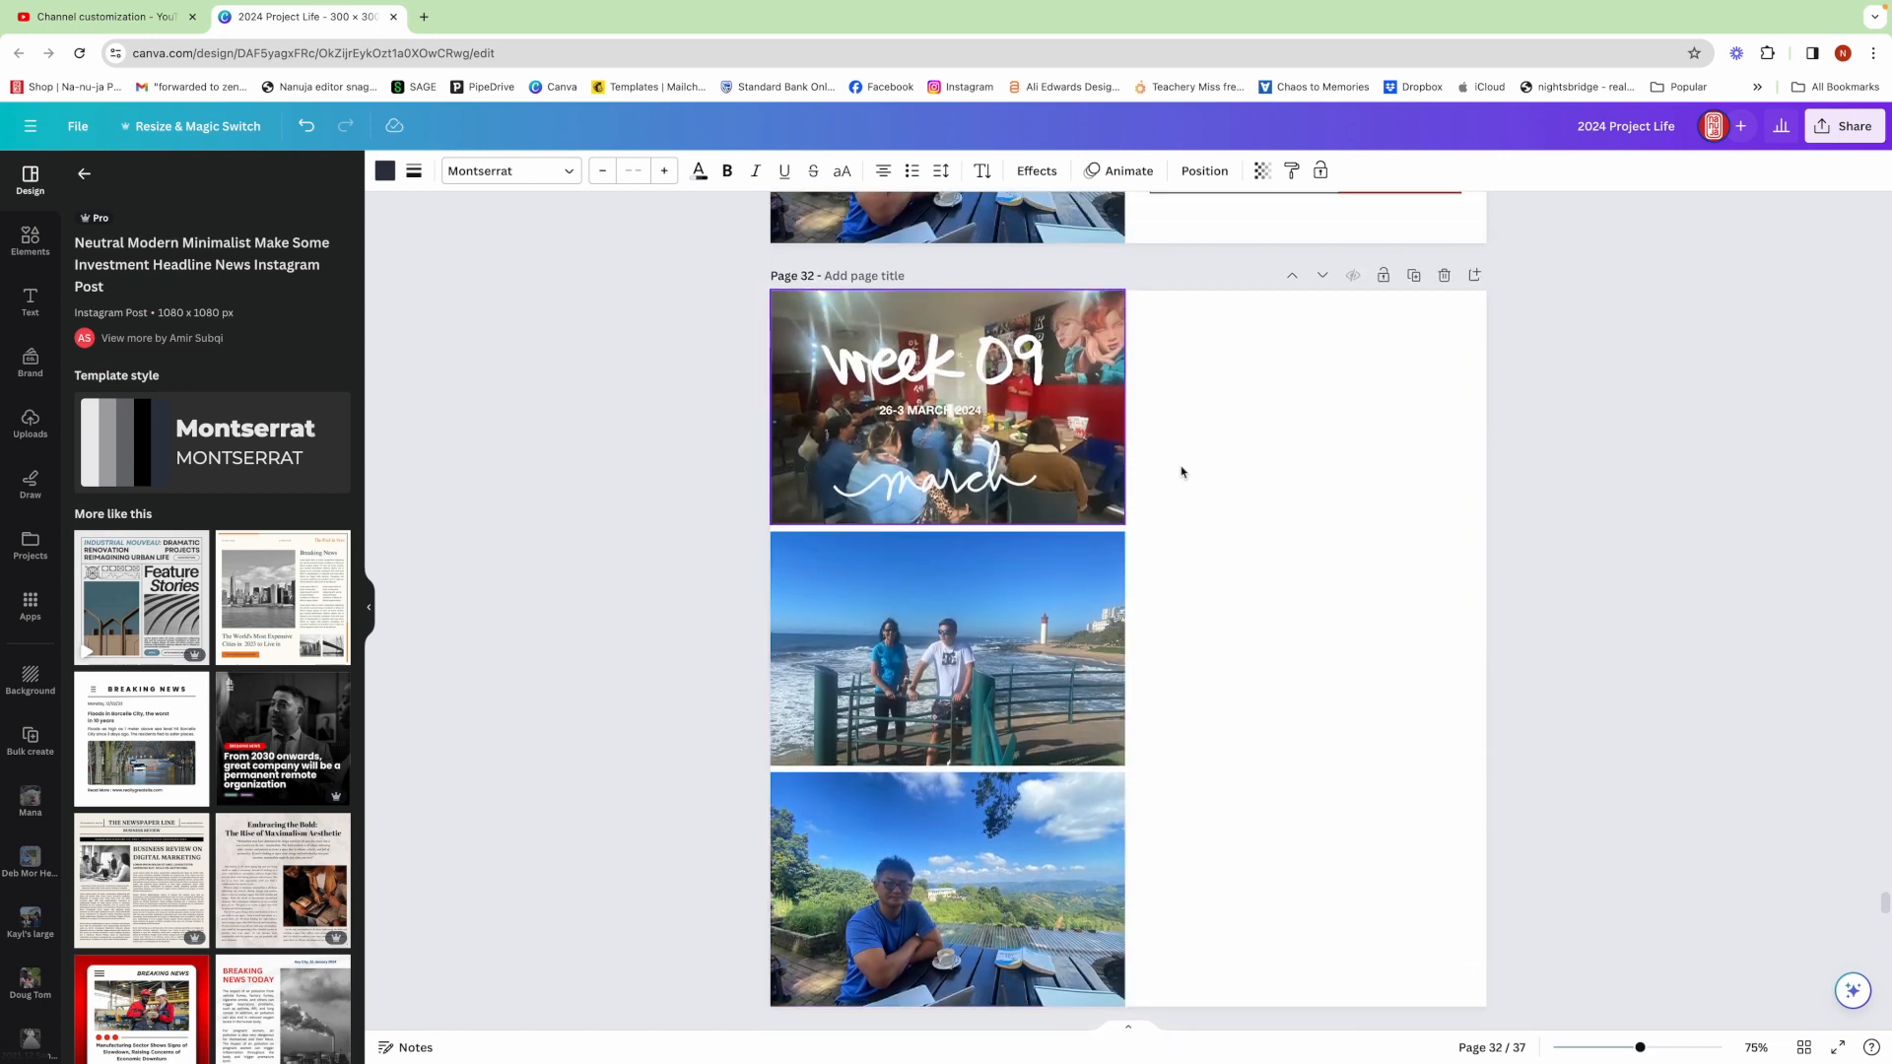
{"action": "right_click", "coordinate": [1309, 432]}
{"action": "left_click", "coordinate": [1383, 524]}
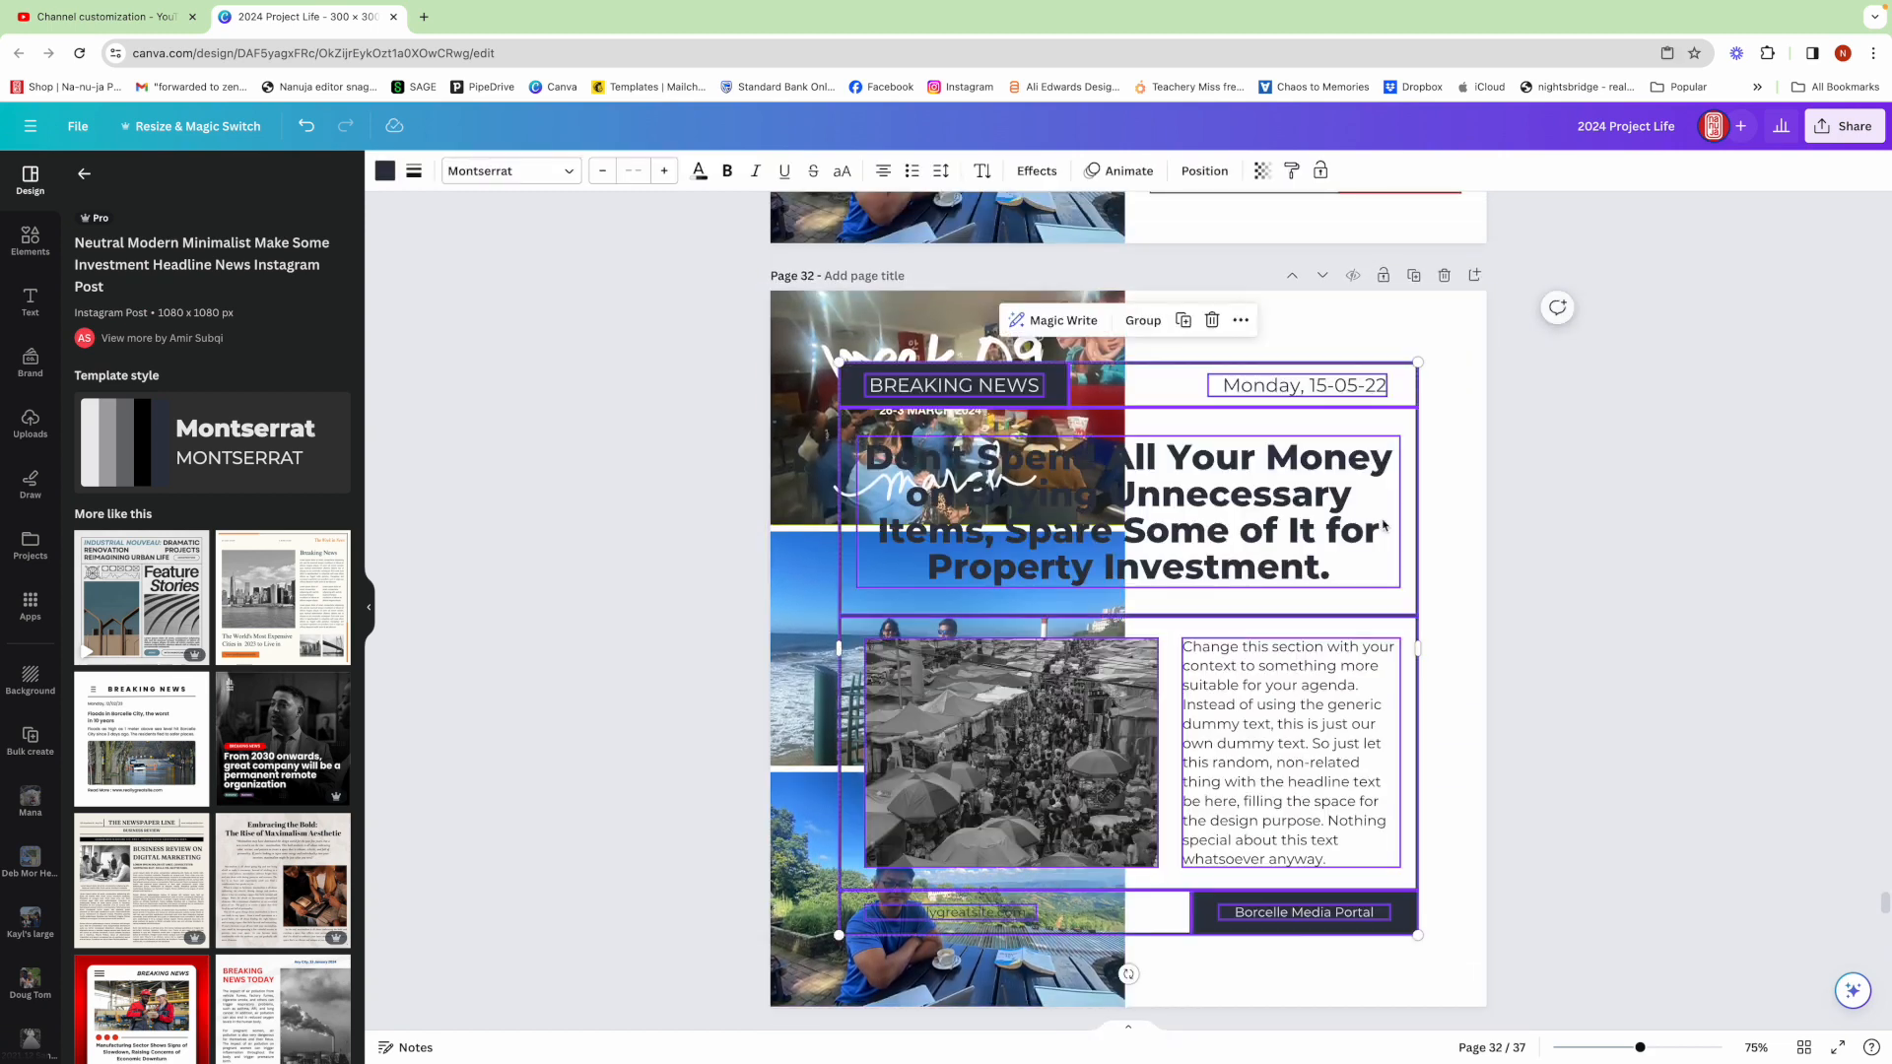
Scale the pasted newspaper layout down and place it in the blank area beside the top photo
{"action": "left_click_drag", "start_coordinate": [840, 937], "coordinate": [1160, 647]}
{"action": "left_click_drag", "start_coordinate": [1419, 355], "coordinate": [1449, 322]}
{"action": "left_click_drag", "start_coordinate": [1416, 411], "coordinate": [1415, 417]}
{"action": "left_click", "coordinate": [1363, 313]}
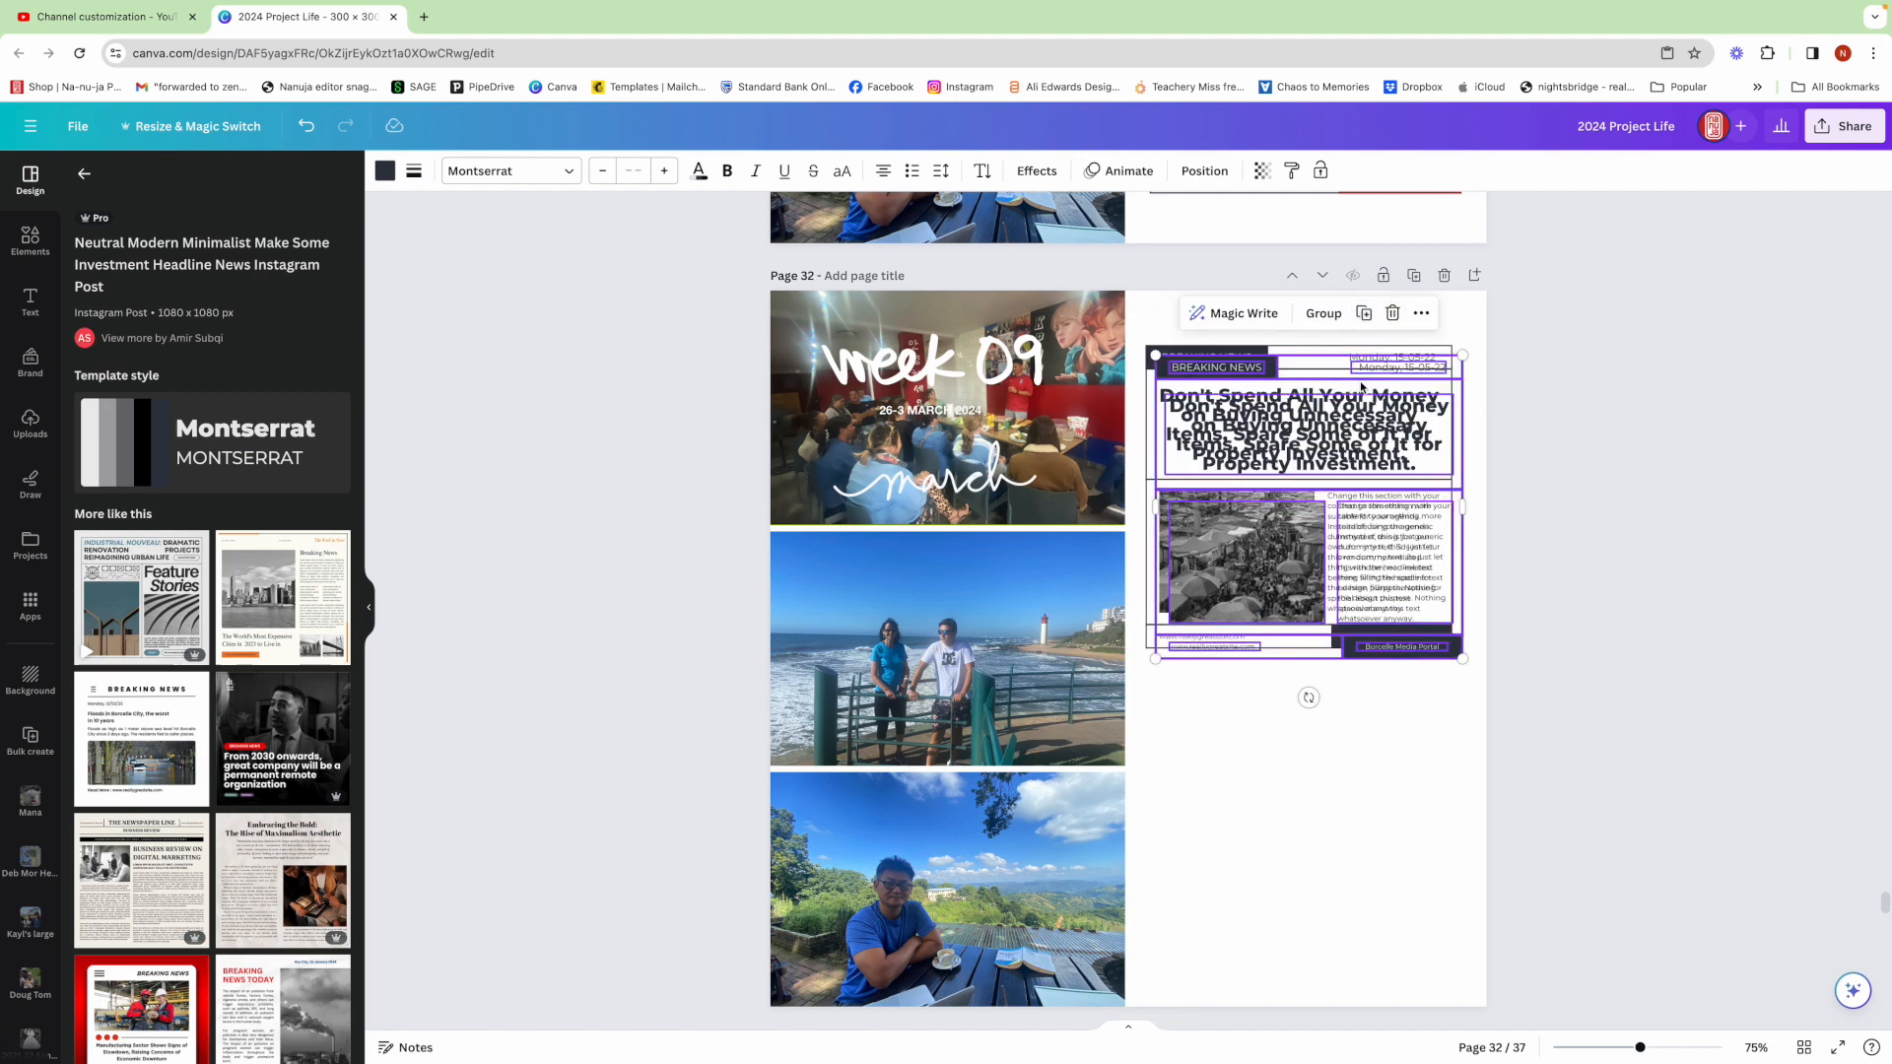
Duplicate the newspaper layout and place the copy directly below the first one
{"action": "left_click_drag", "start_coordinate": [1358, 415], "coordinate": [1344, 712]}
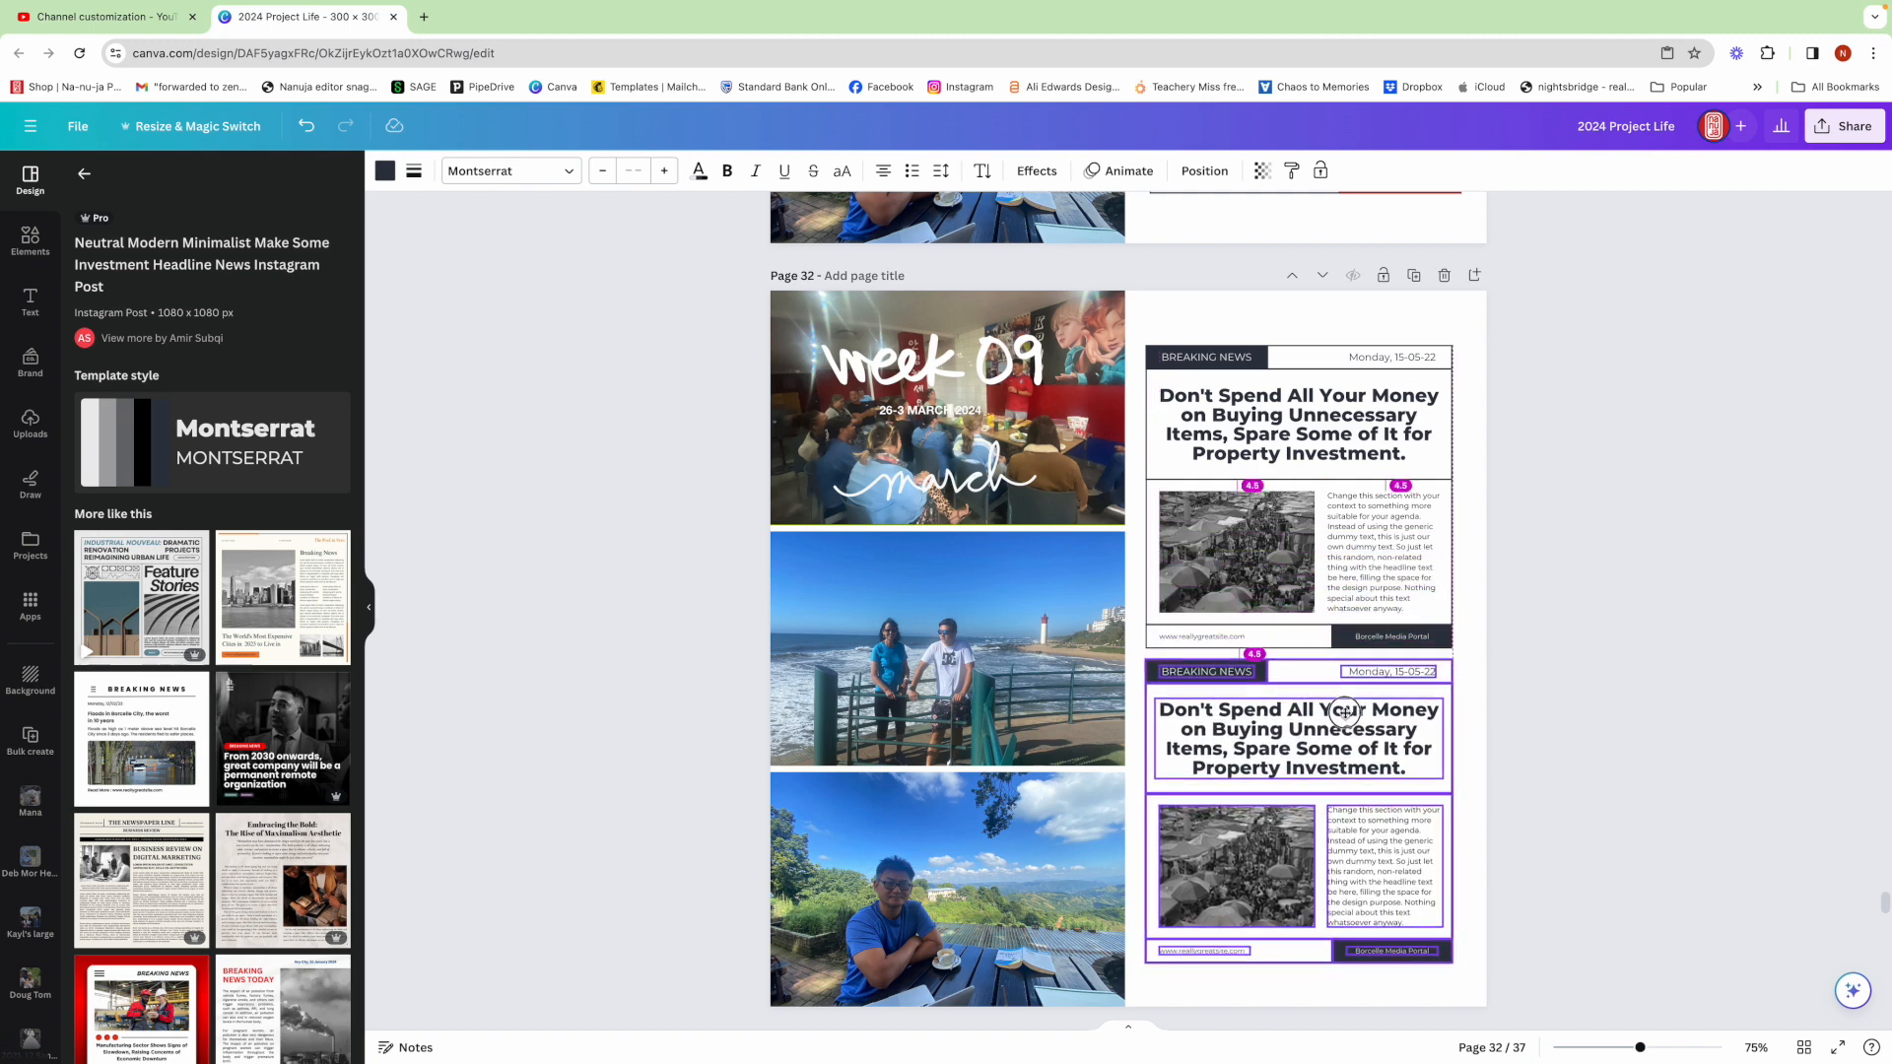
{"action": "left_click", "coordinate": [1631, 423]}
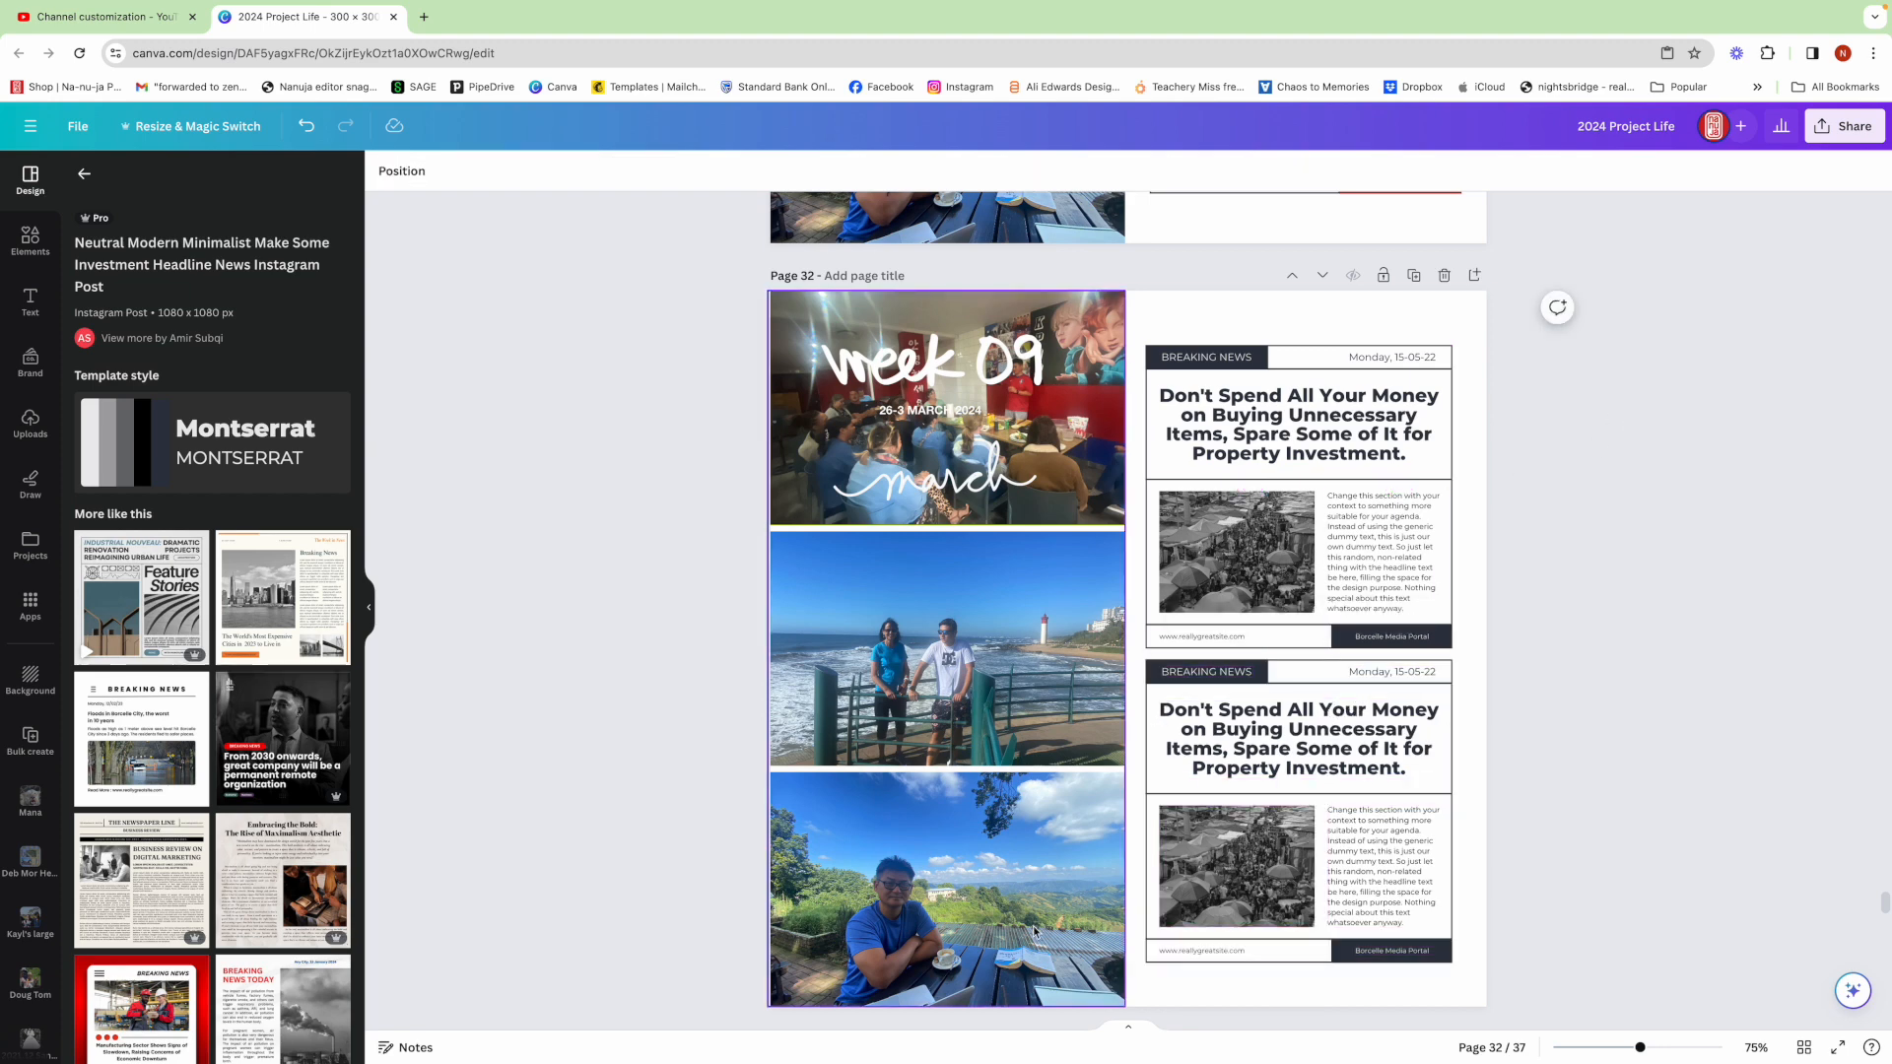
Replace the first layout's headline with 'DSW STRIKE INTENSIFIED. TRAFFIC WAS BOUGHT TO A STANDSTILL AS RESUSE WAS THROWN ON THE BUSY STREETS'
{"action": "mouse_move", "coordinate": [800, 1059]}
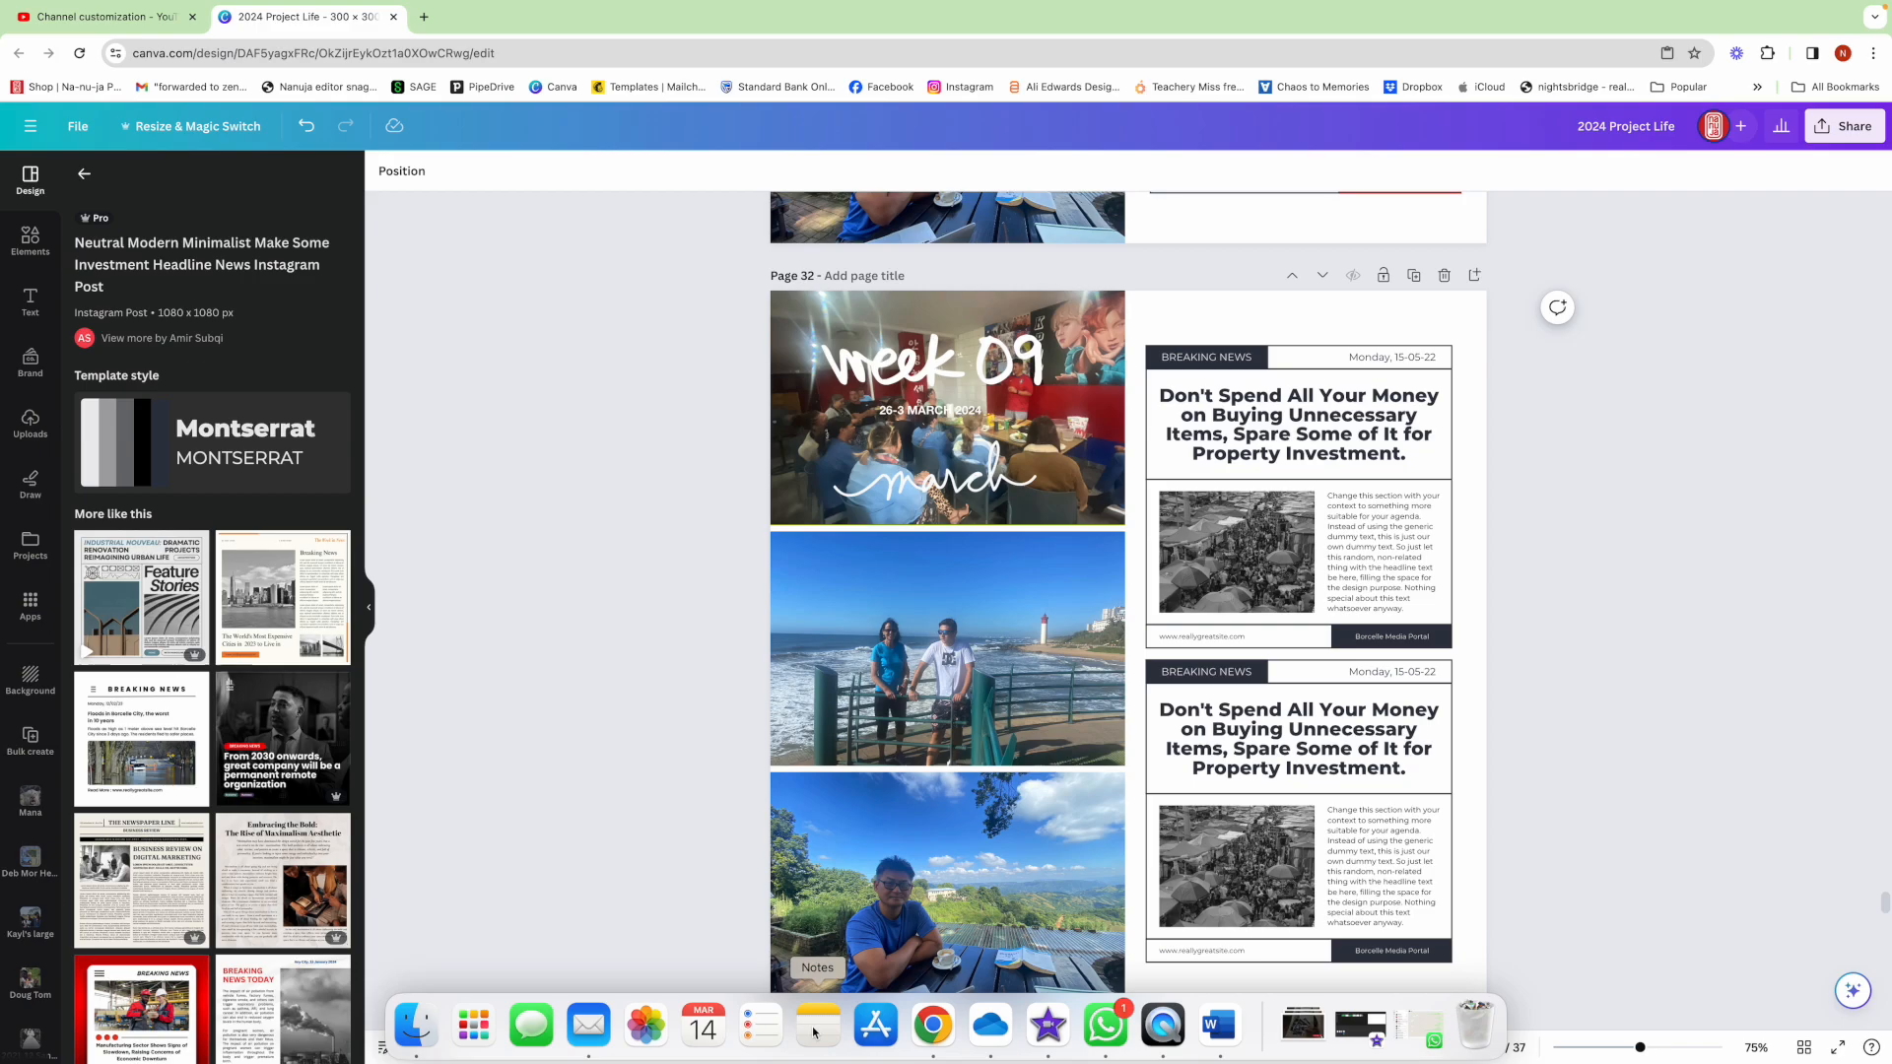
{"action": "left_click", "coordinate": [813, 1031]}
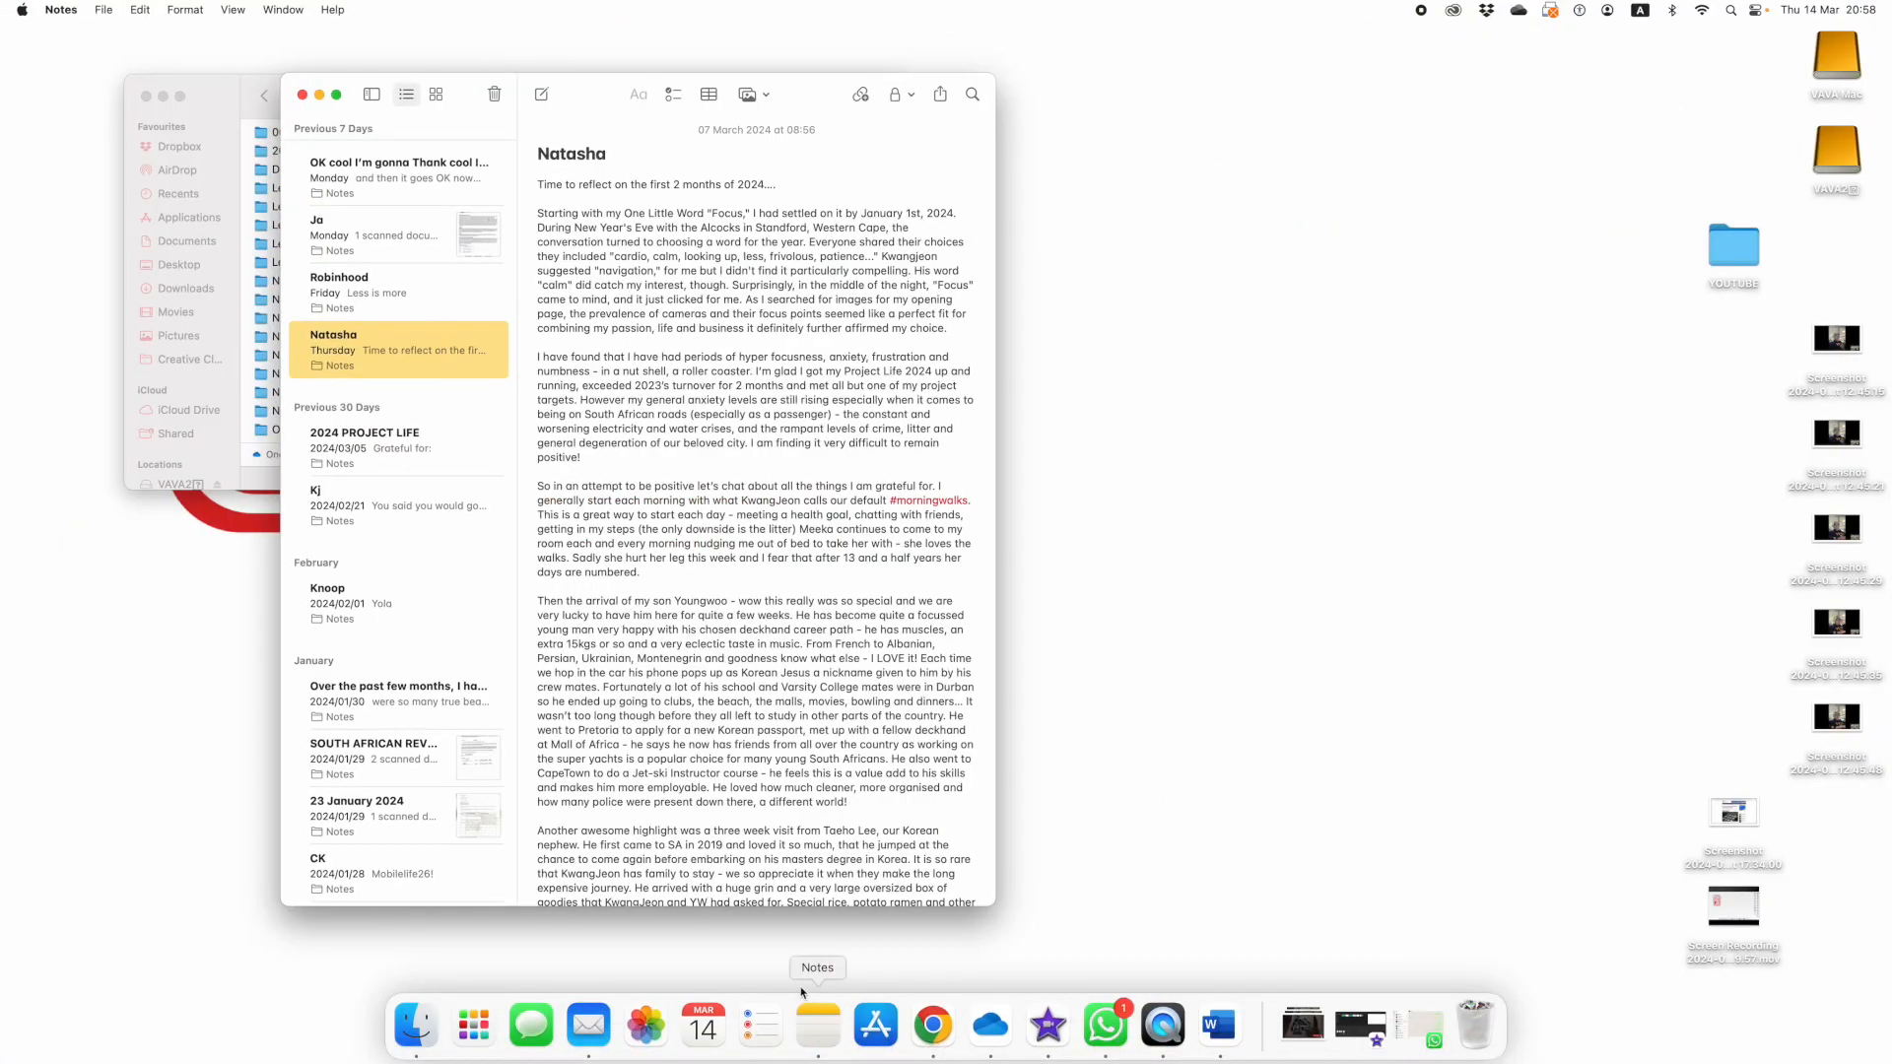
{"action": "left_click", "coordinate": [1242, 424]}
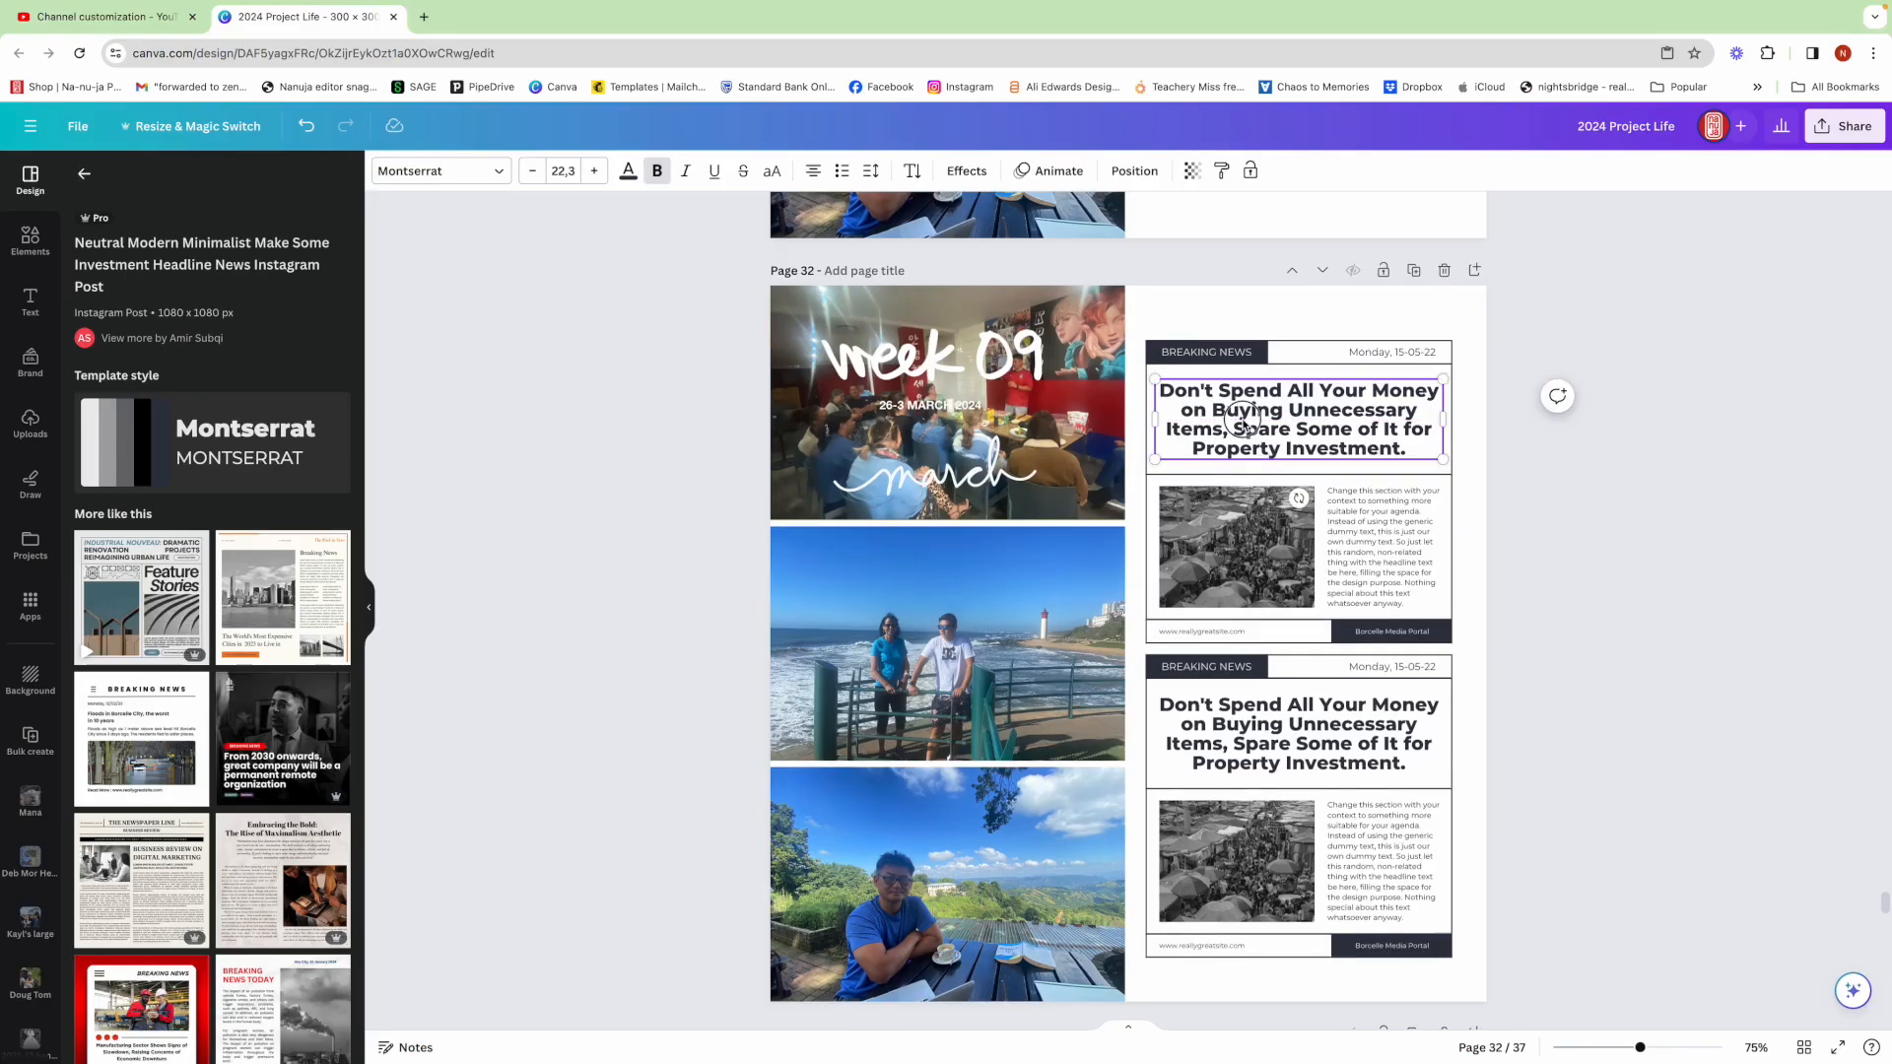
{"action": "double_click", "coordinate": [1242, 424]}
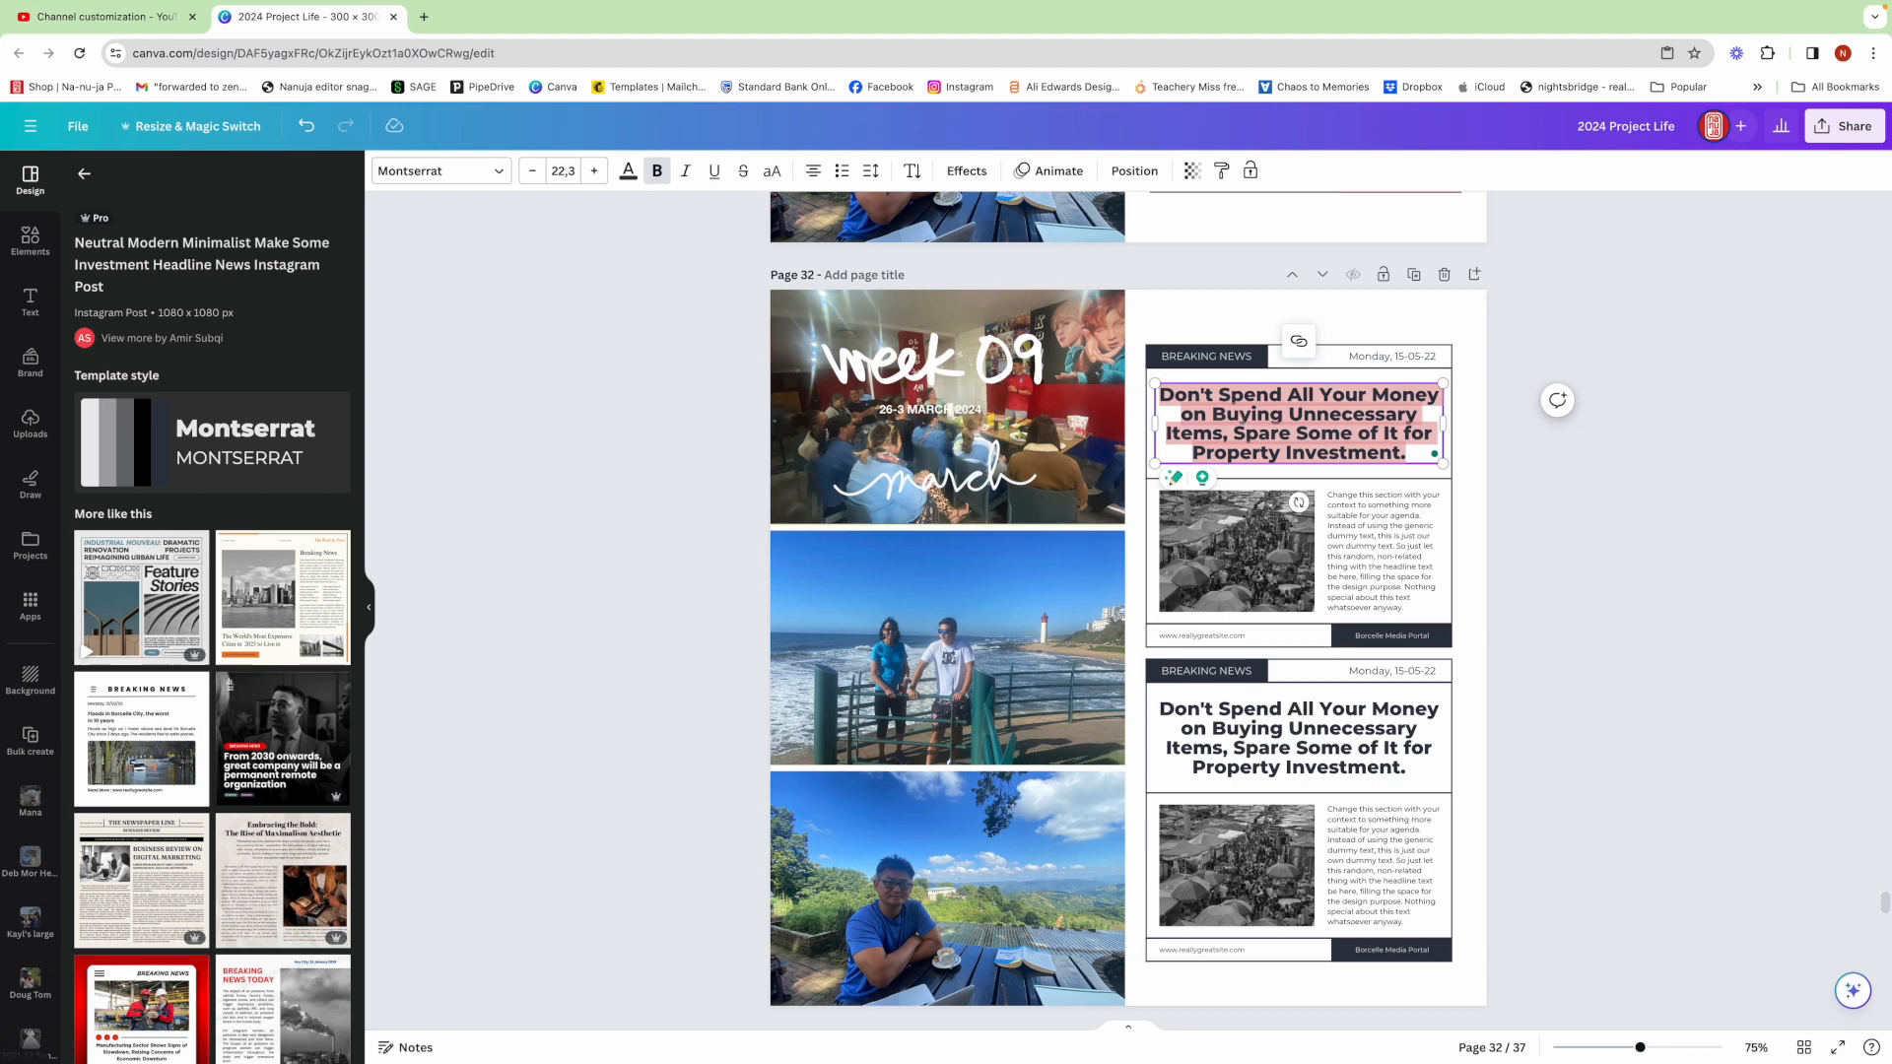
{"action": "type", "text": "DSW ST"}
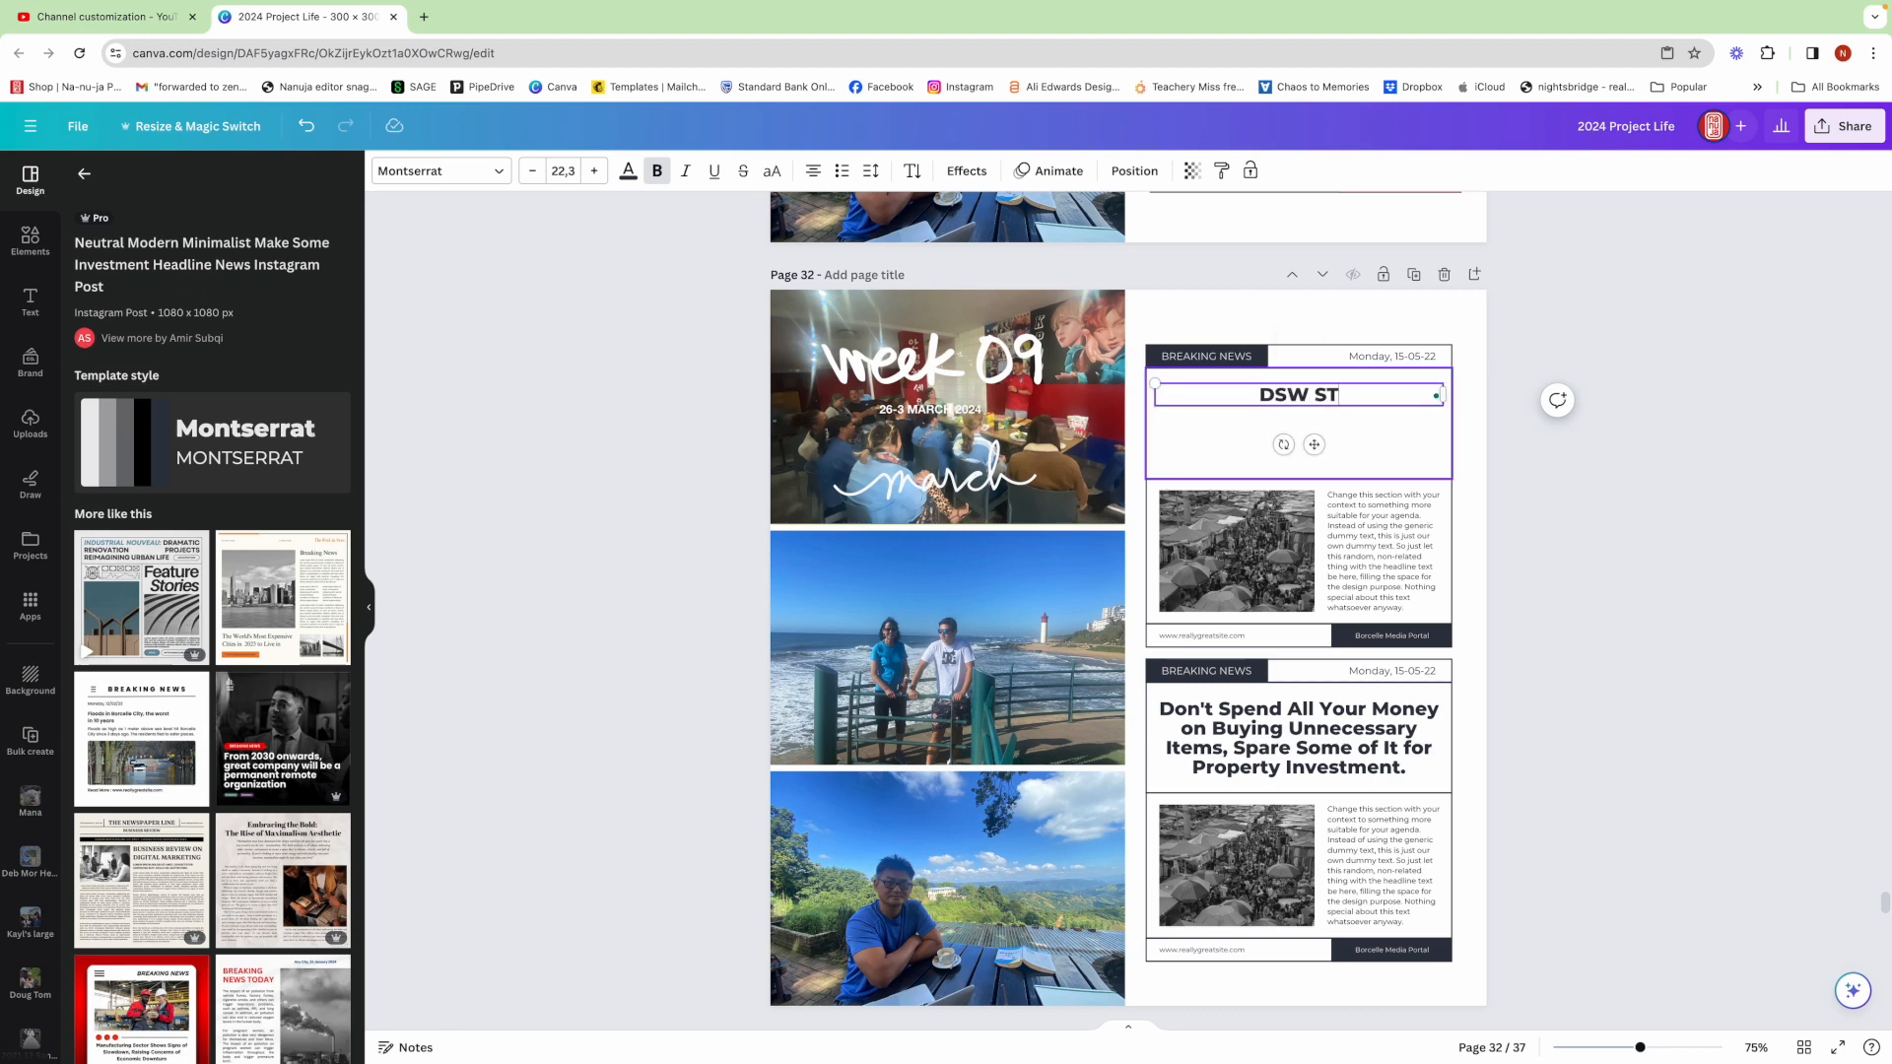
{"action": "type", "text": "RIKE INTENSI"}
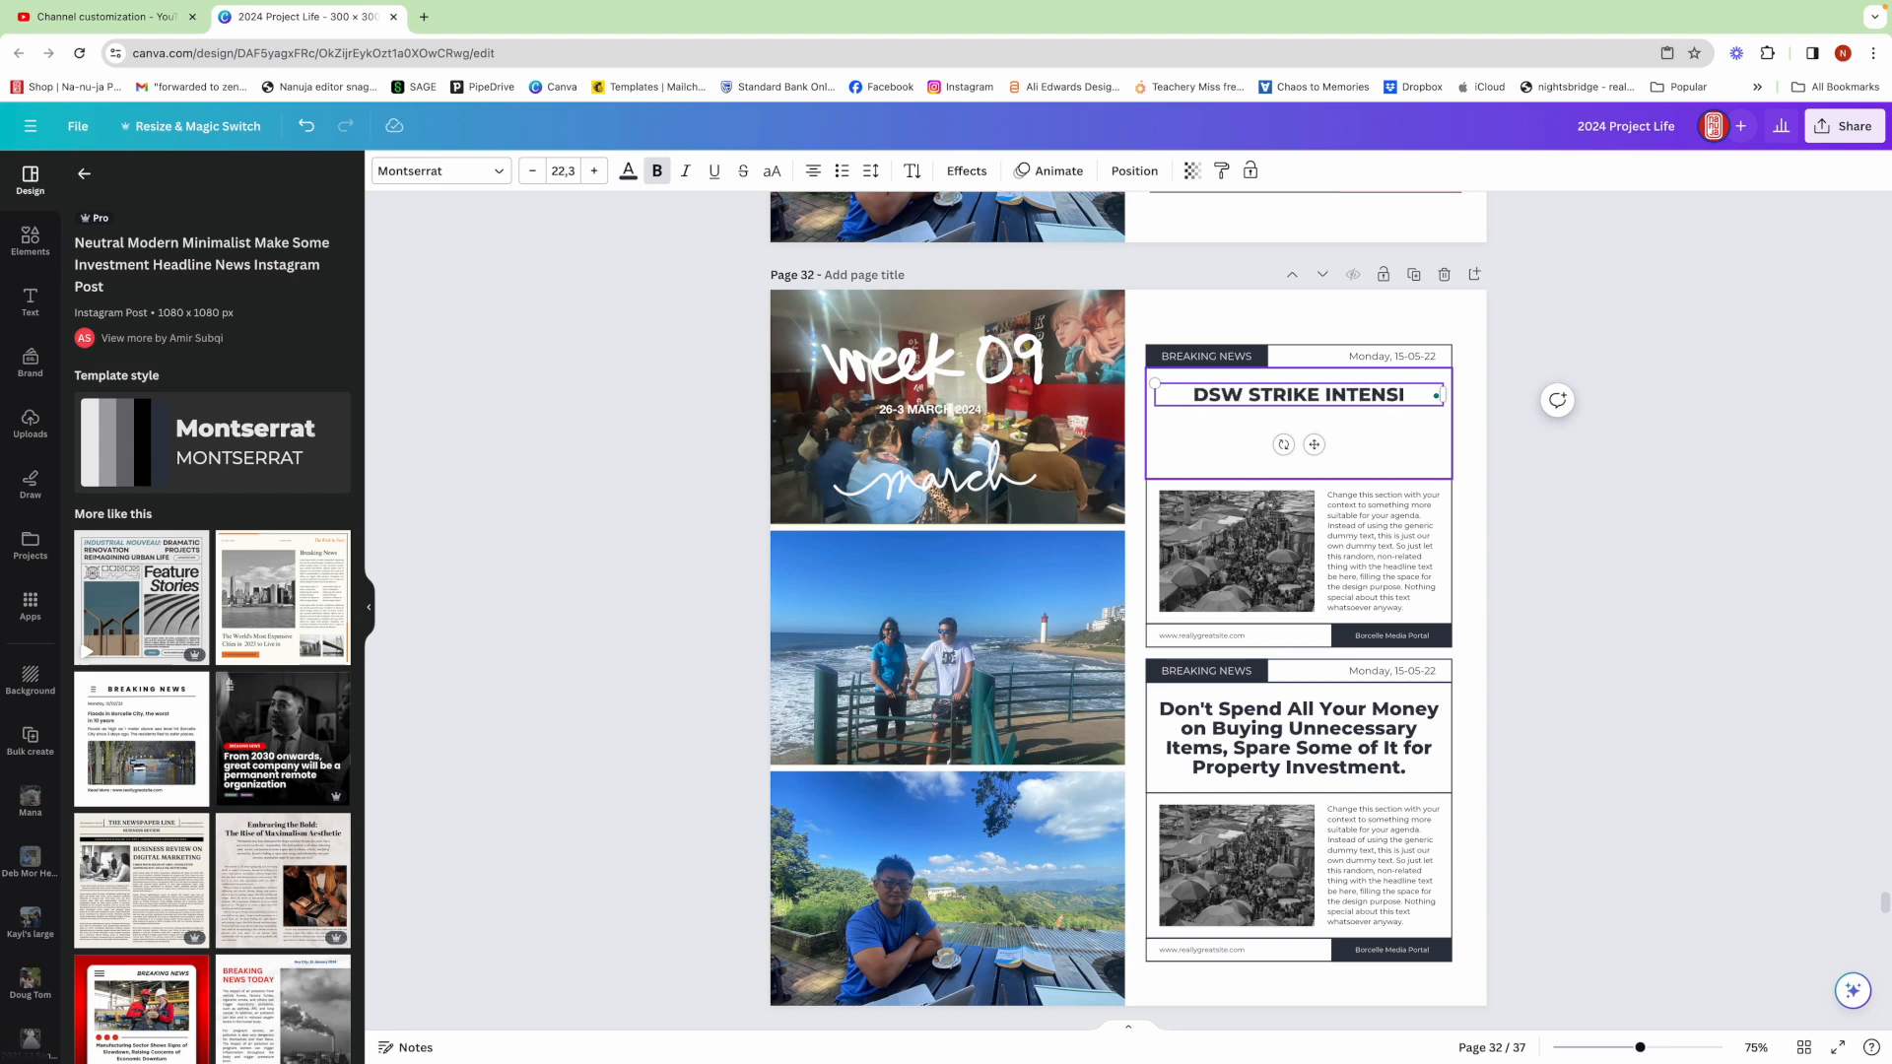
{"action": "type", "text": "FIED"}
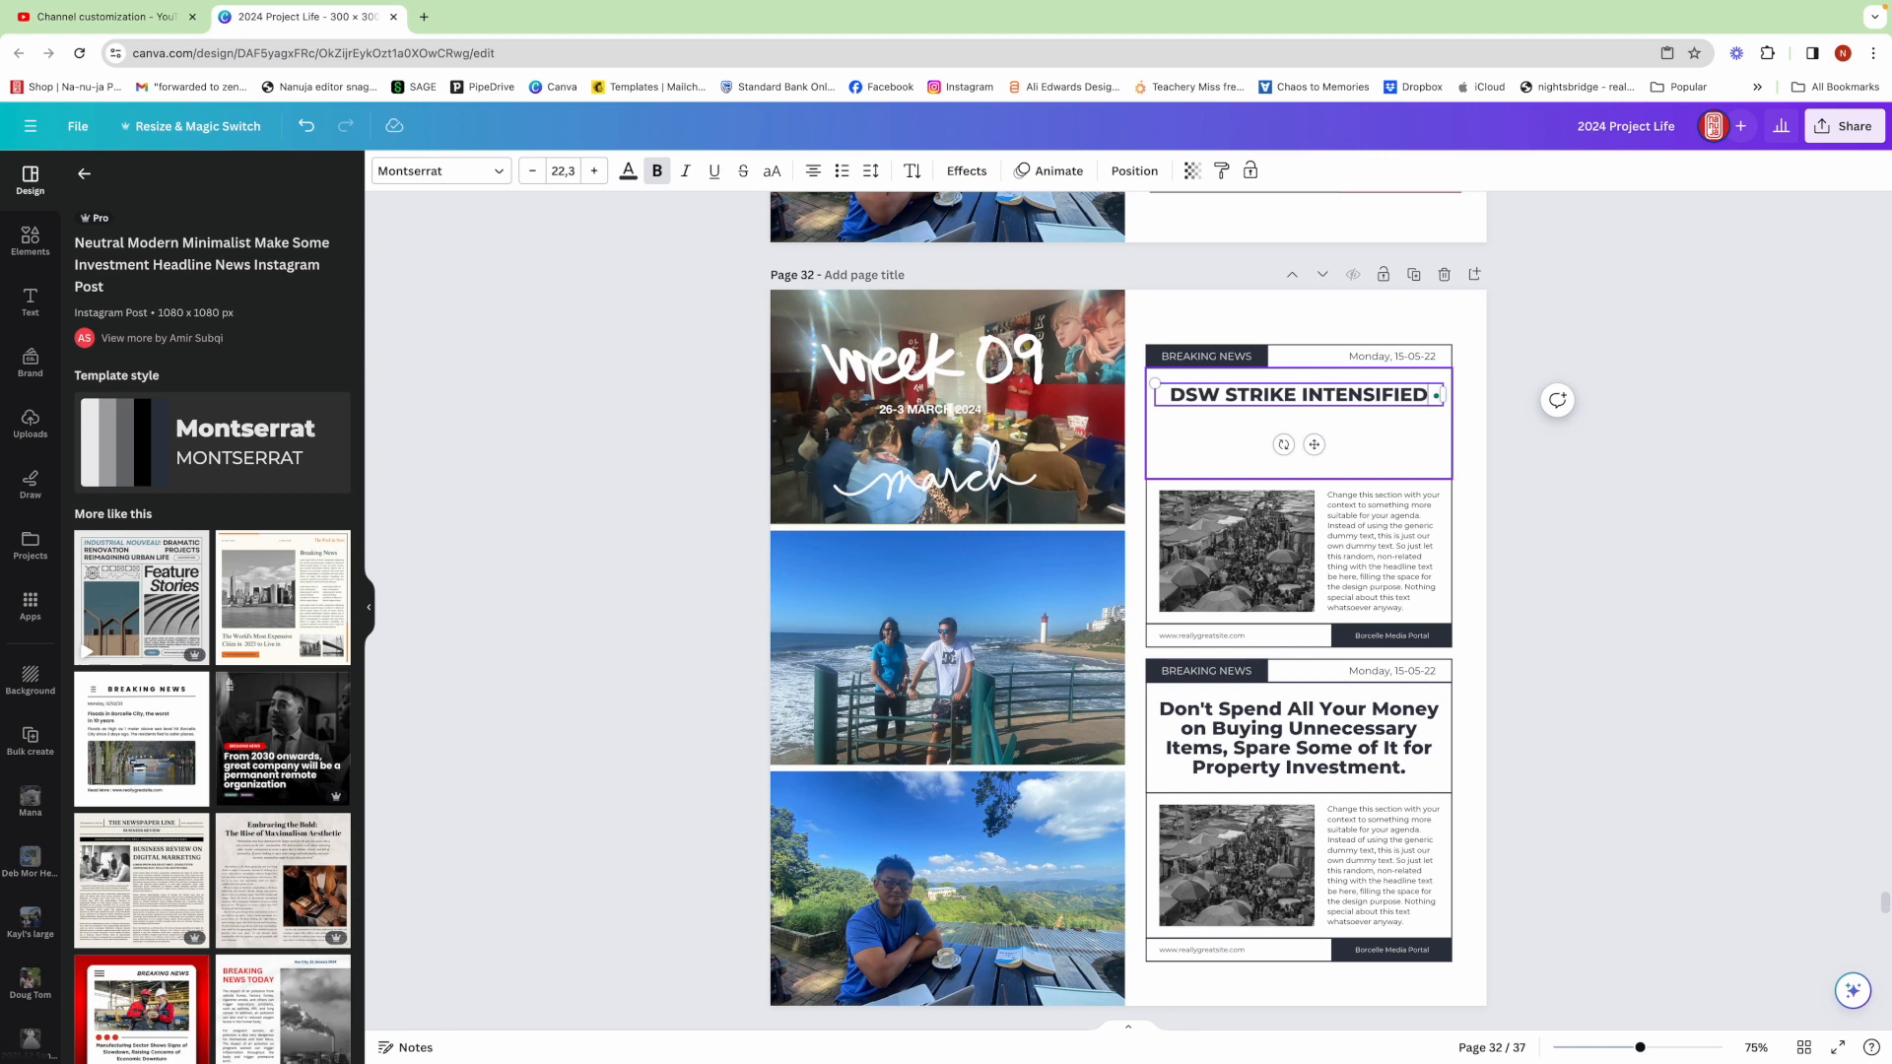
{"action": "type", "text": "."}
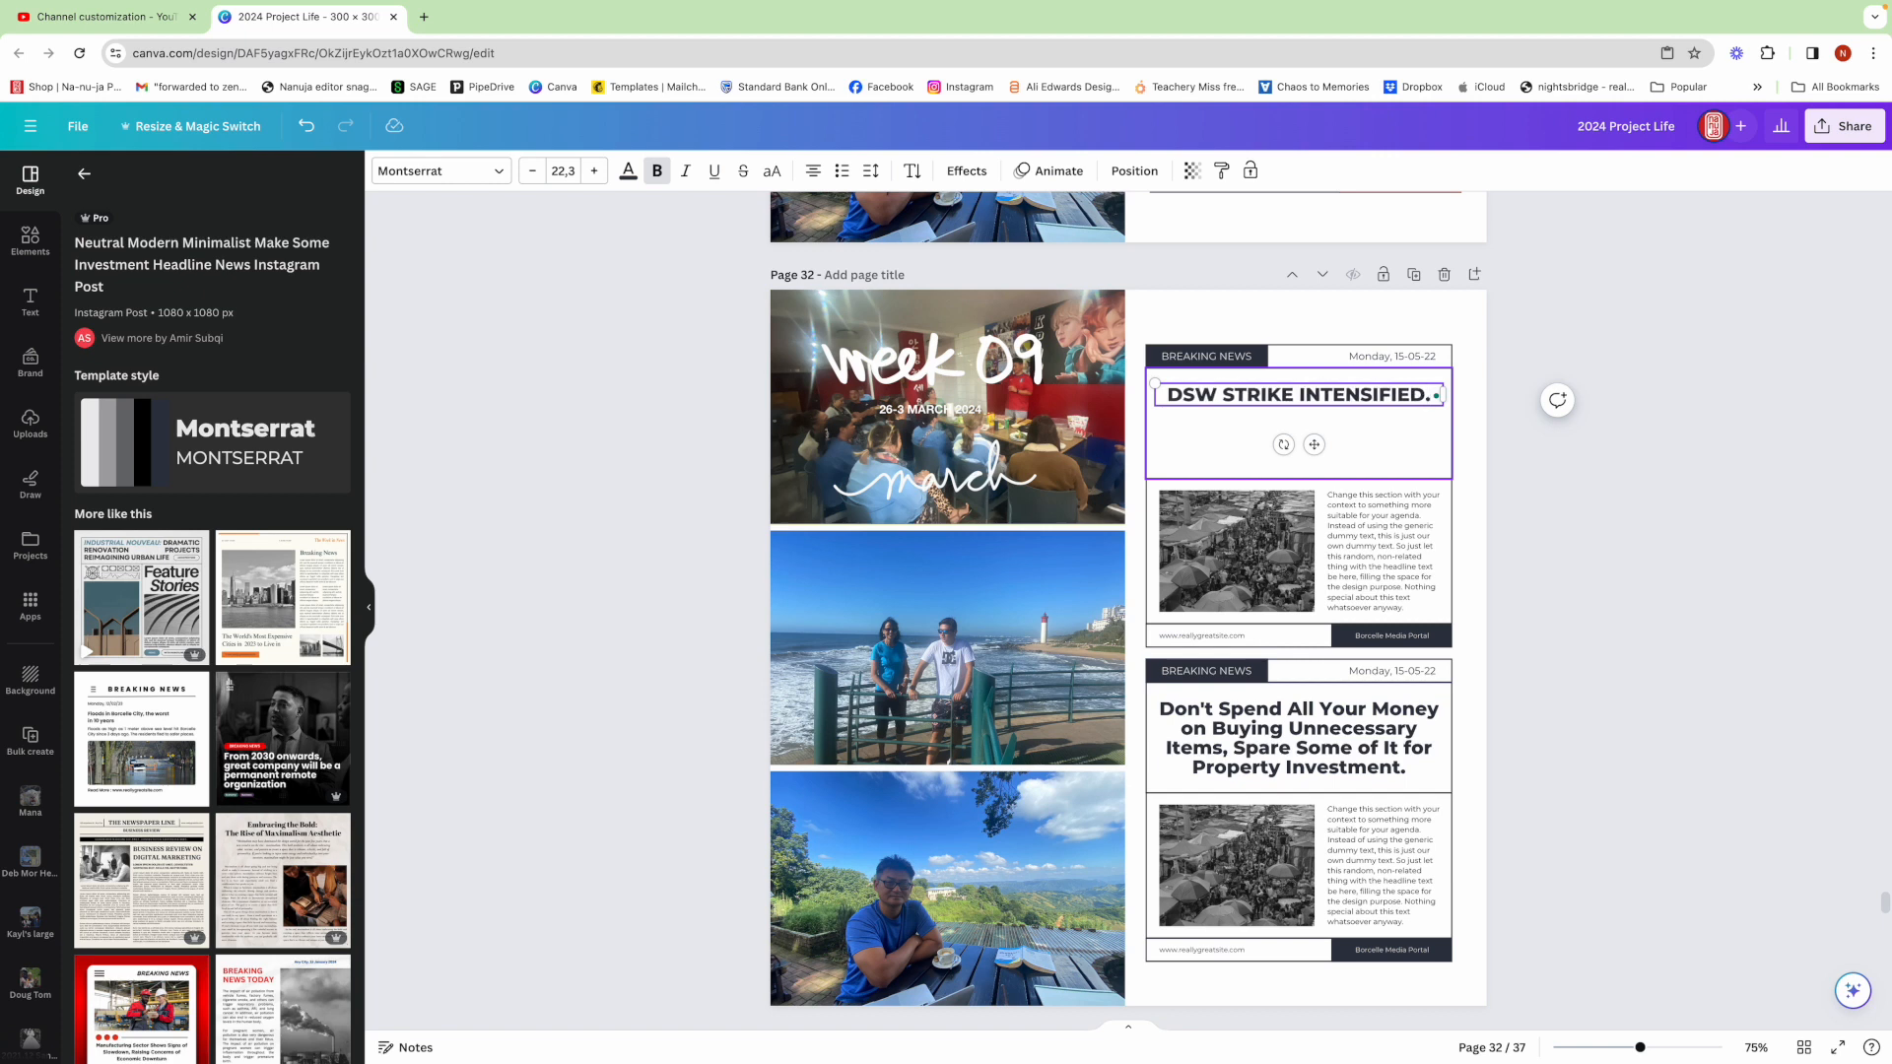
{"action": "type", "text": " TRAFFIC WAS BOUGH"}
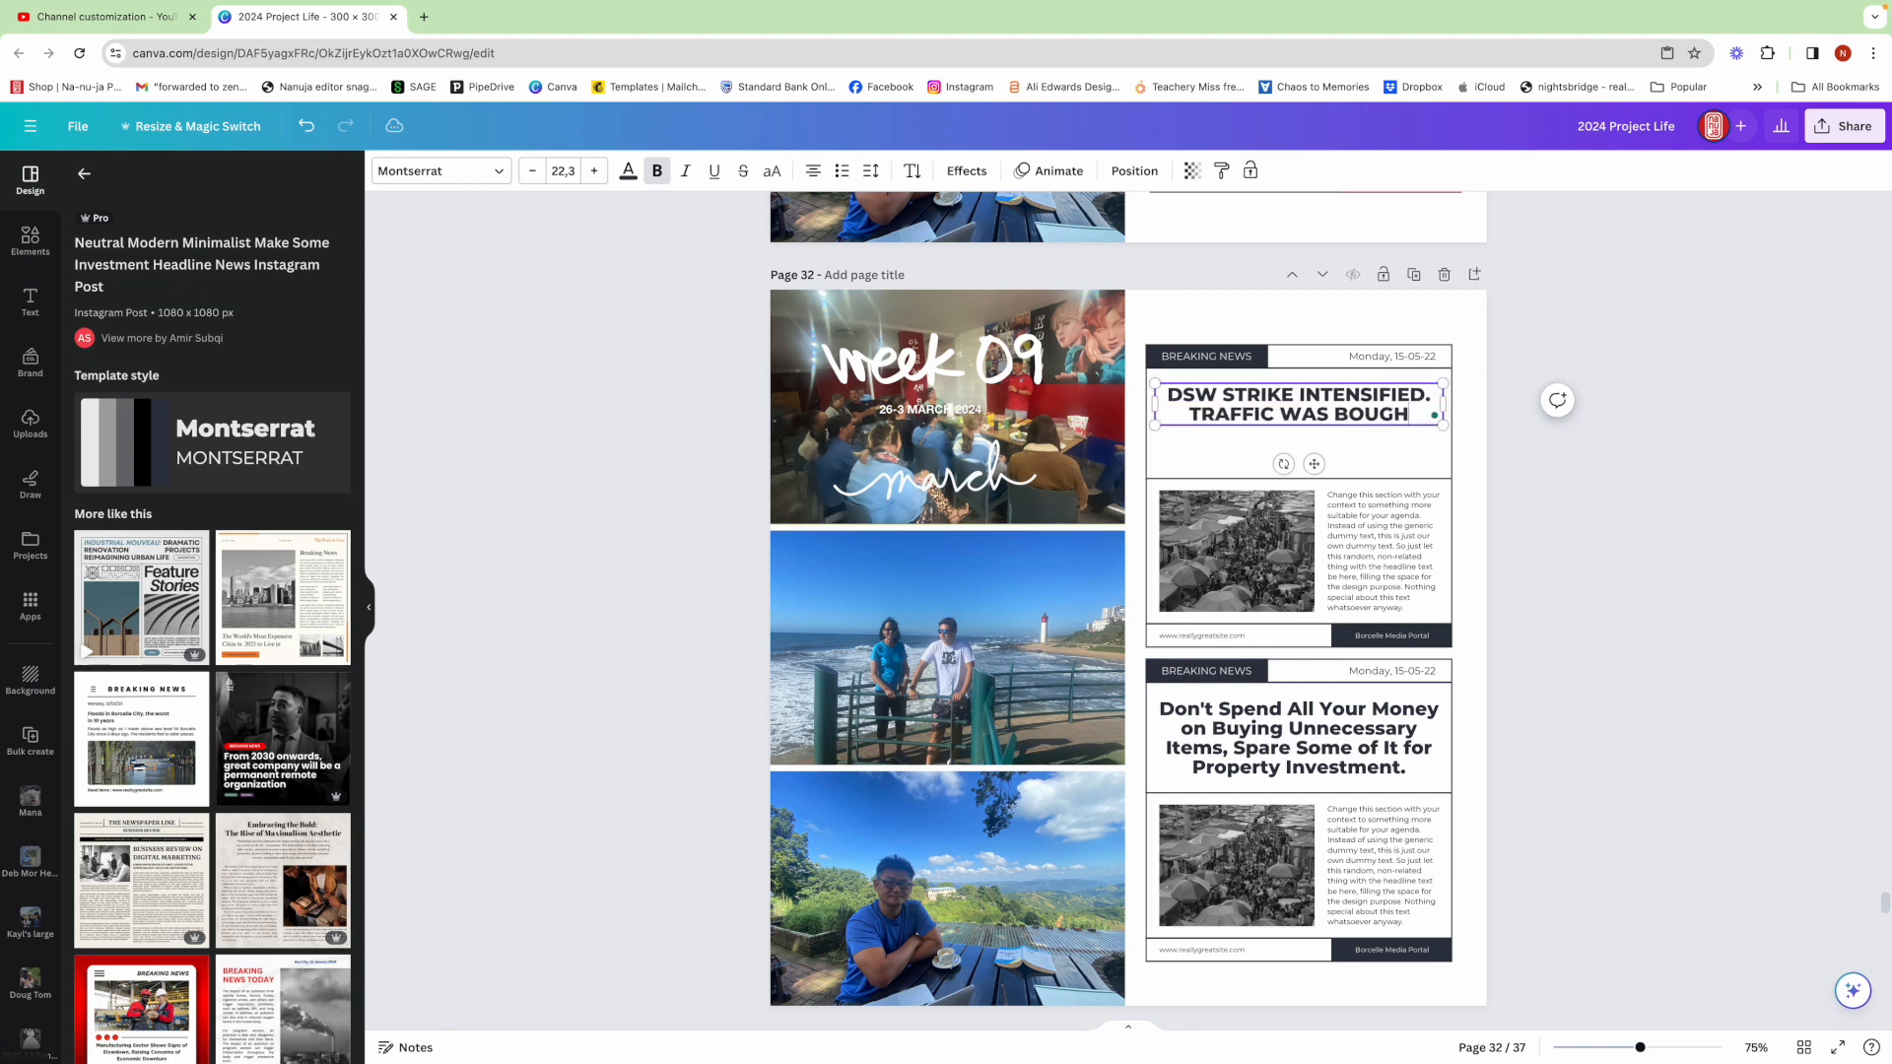
{"action": "type", "text": "T TO. A STANDSTILL AS RES"}
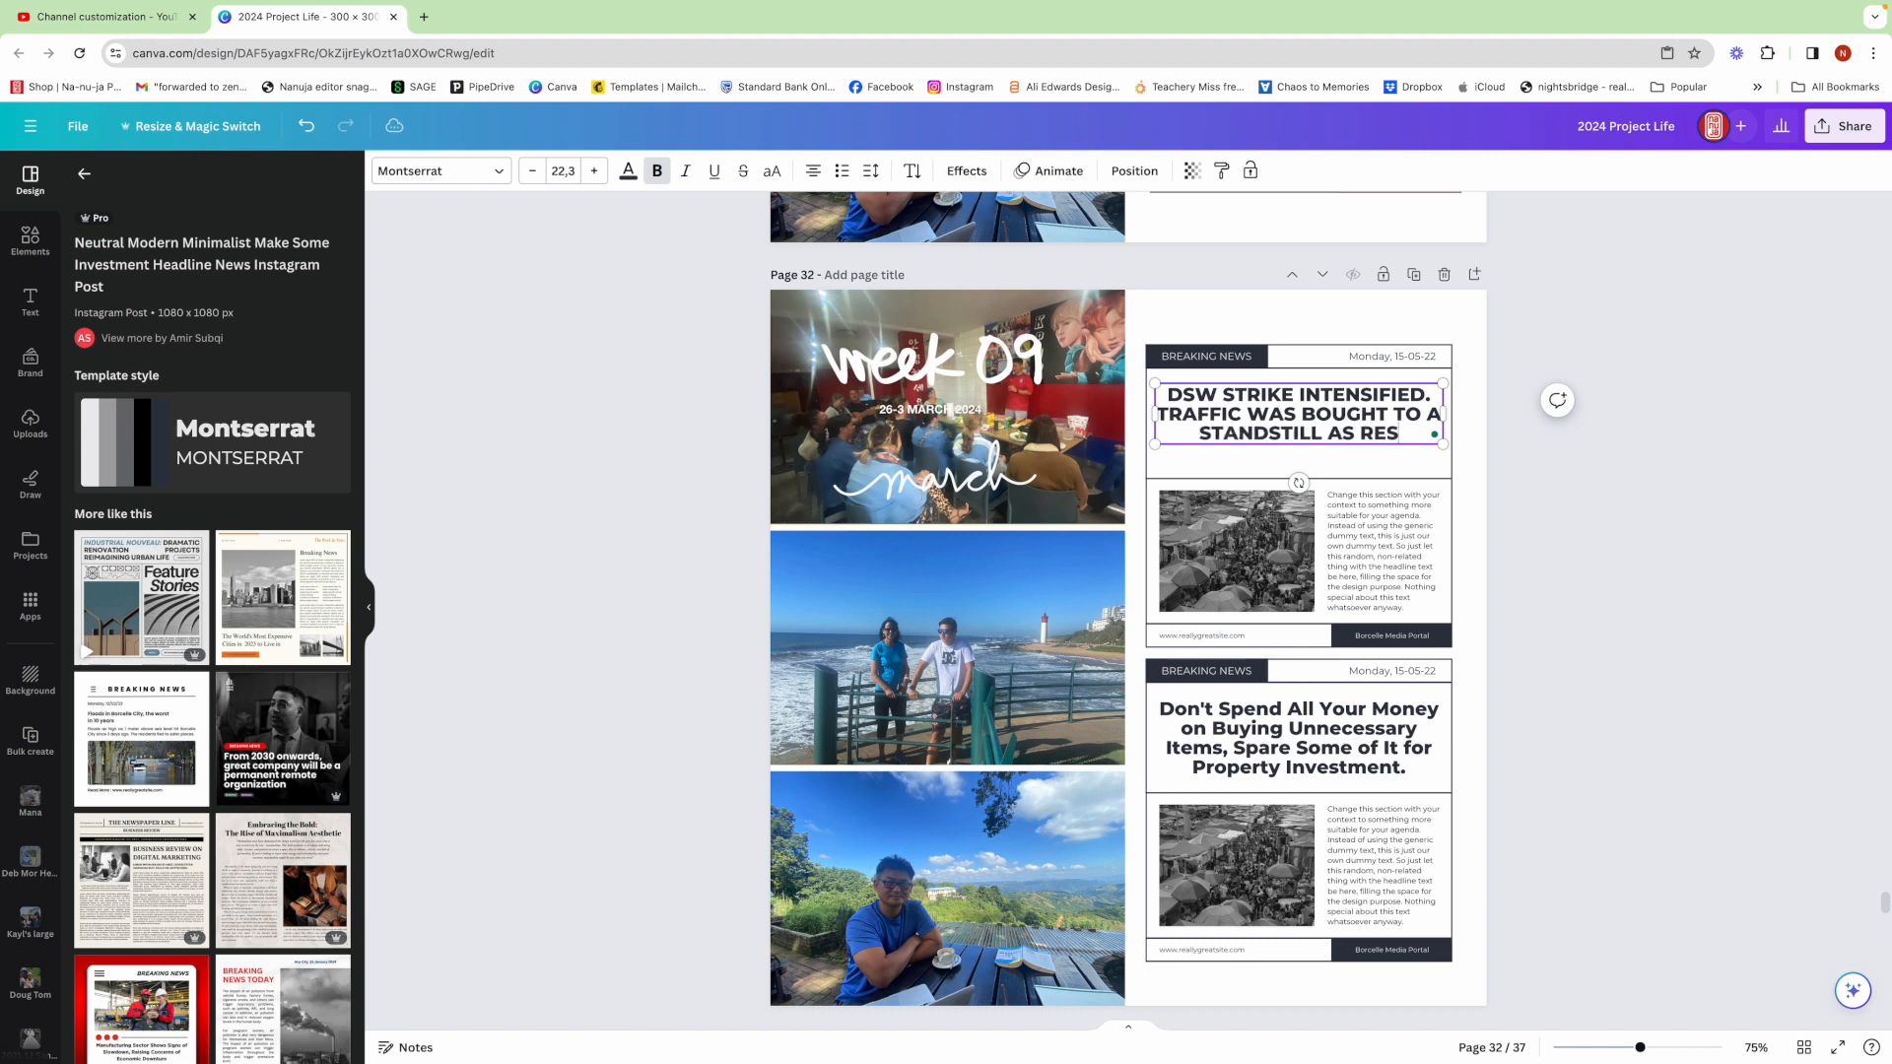
{"action": "type", "text": "USE WAS THROWN"}
{"action": "type", "text": "HE BUSY STREETS"}
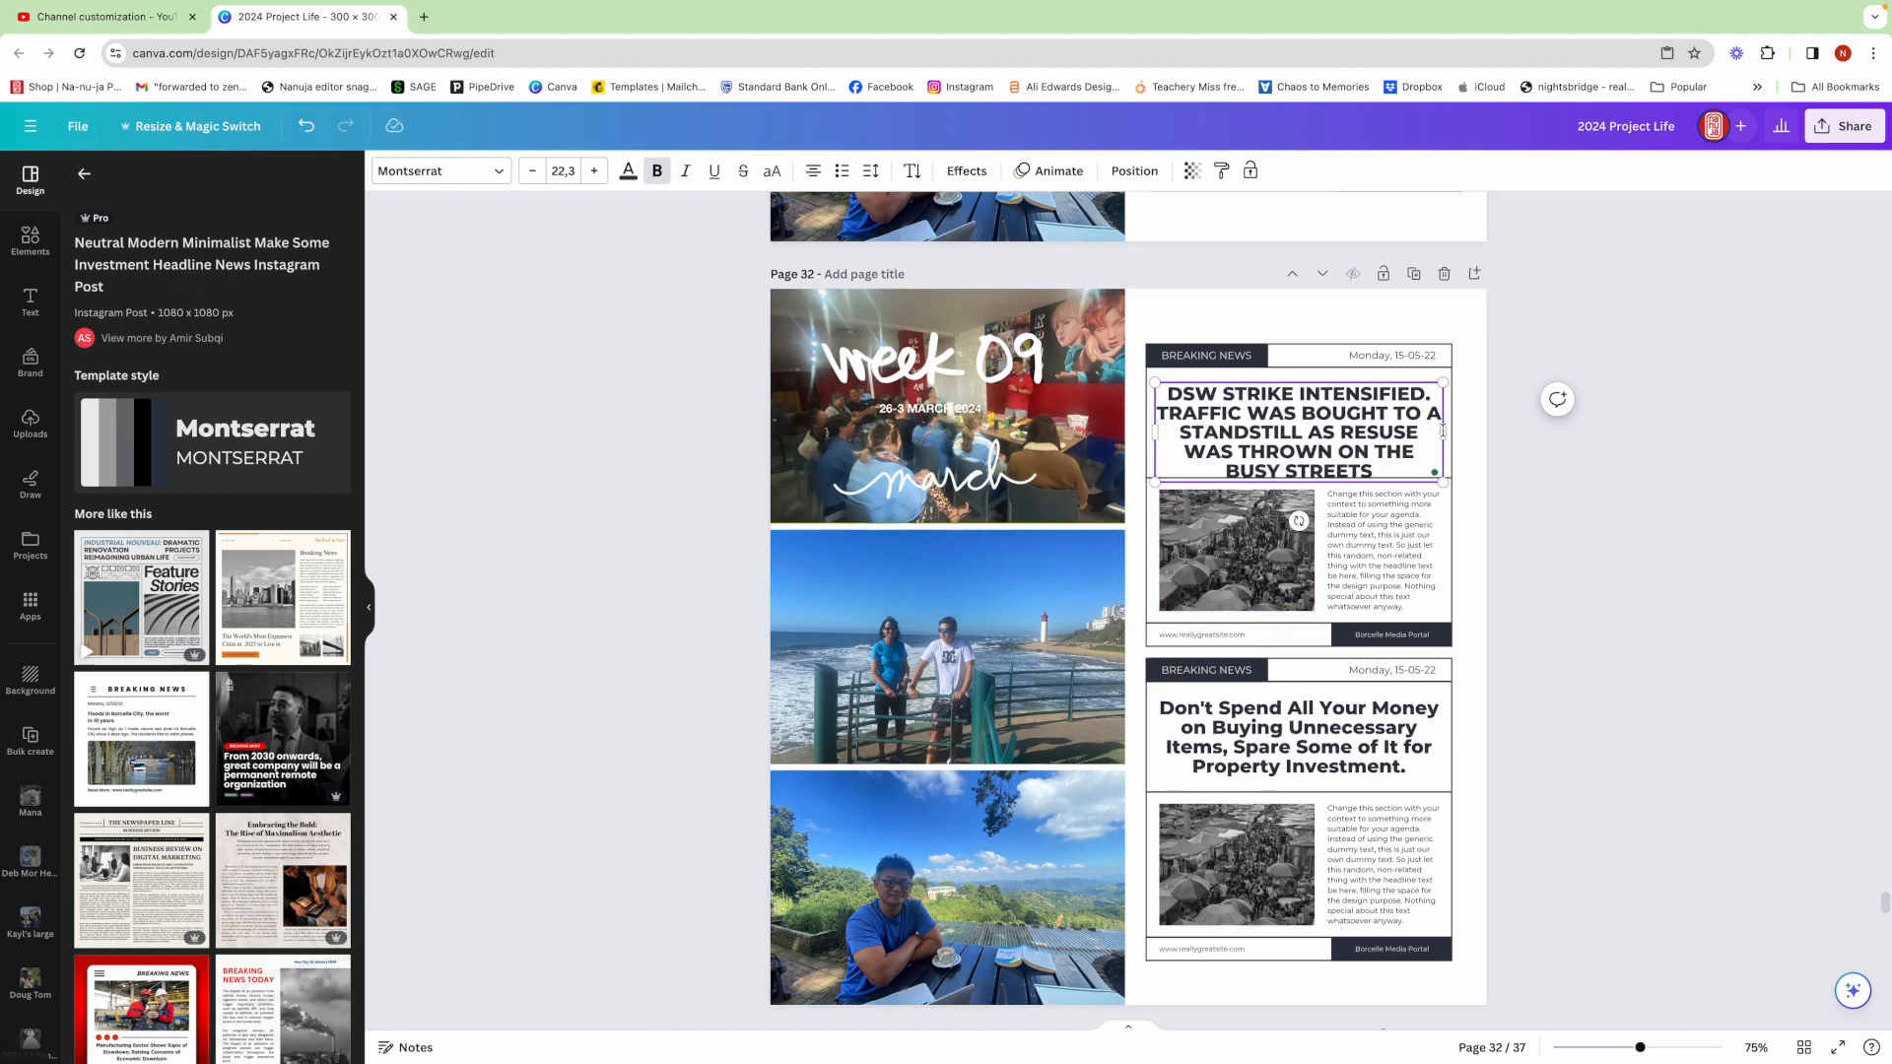
Fit the headline text box to the layout width and set the headline font size to 20
{"action": "scroll", "coordinate": [1340, 422], "scroll_direction": "up", "scroll_amount": 1}
{"action": "scroll", "coordinate": [1339, 424], "scroll_direction": "down", "scroll_amount": 1}
{"action": "mouse_move", "coordinate": [1339, 424]}
{"action": "left_click", "coordinate": [1336, 473]}
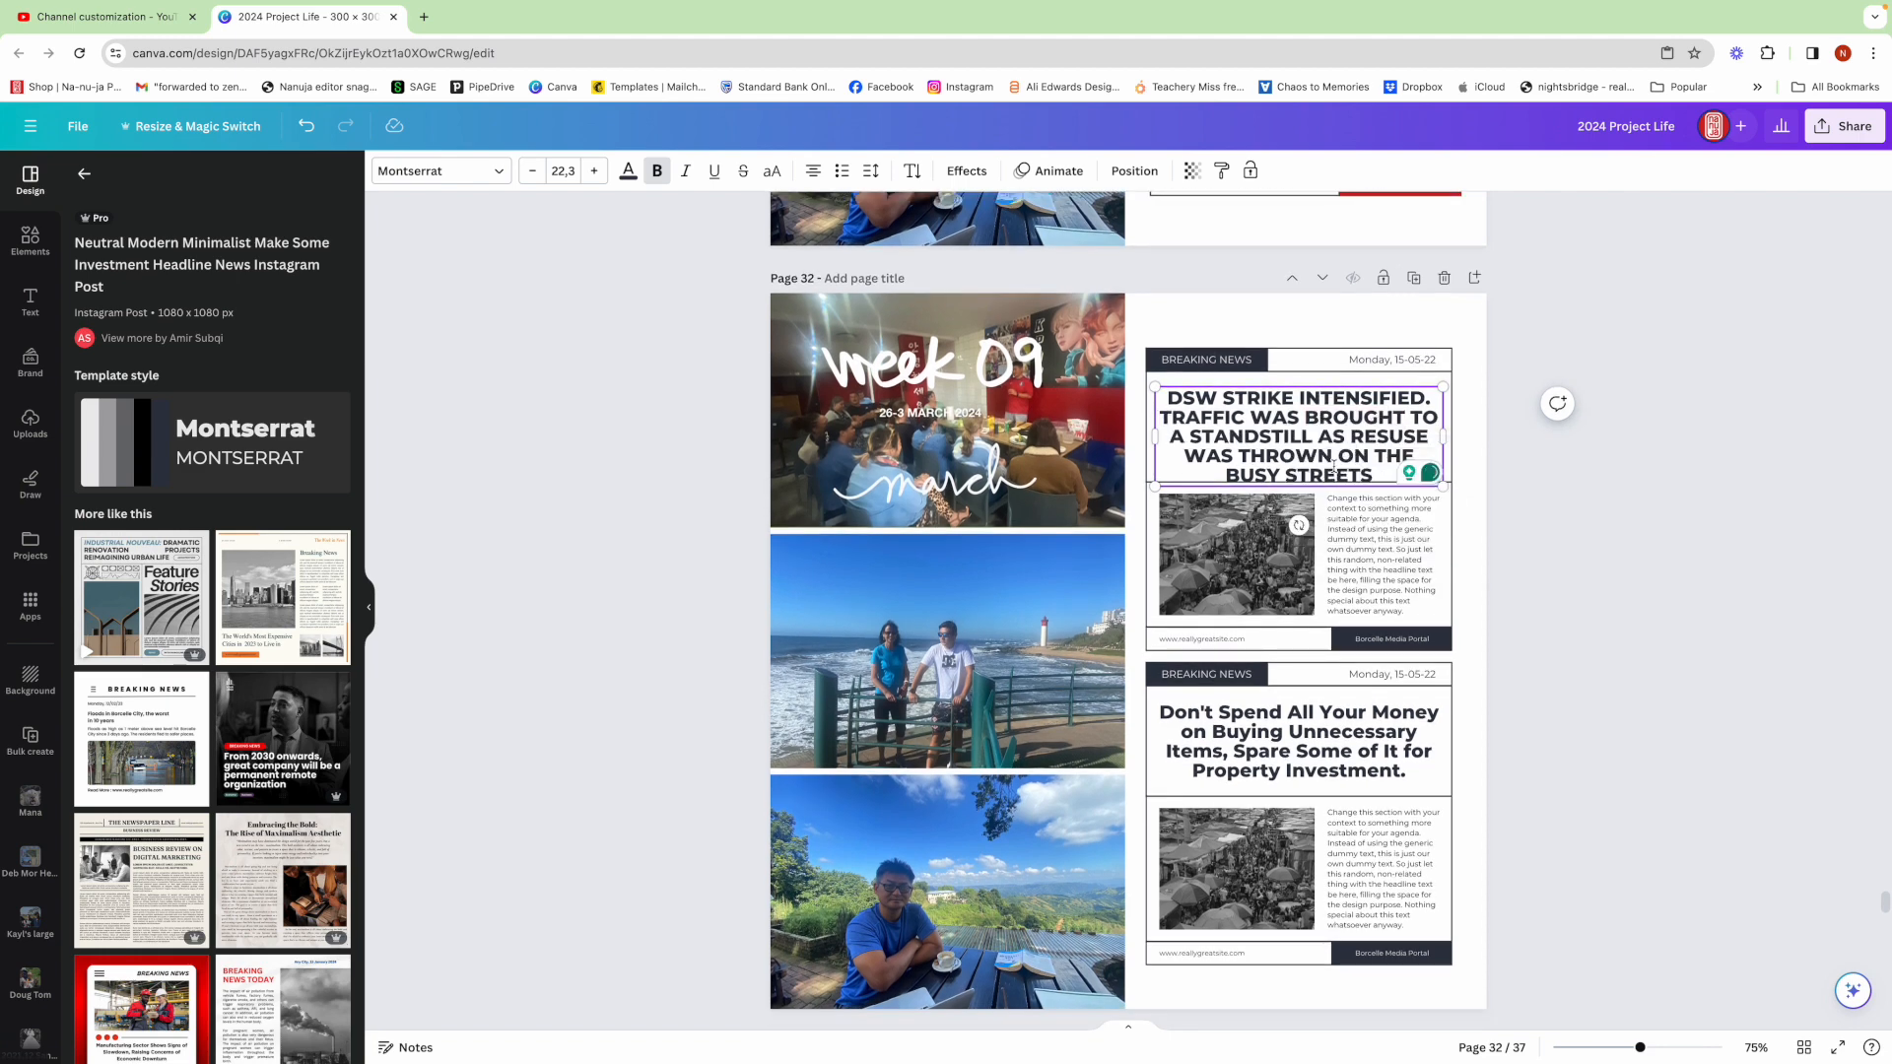
{"action": "left_click_drag", "start_coordinate": [1443, 436], "coordinate": [1453, 437]}
{"action": "left_click_drag", "start_coordinate": [1155, 438], "coordinate": [1146, 437]}
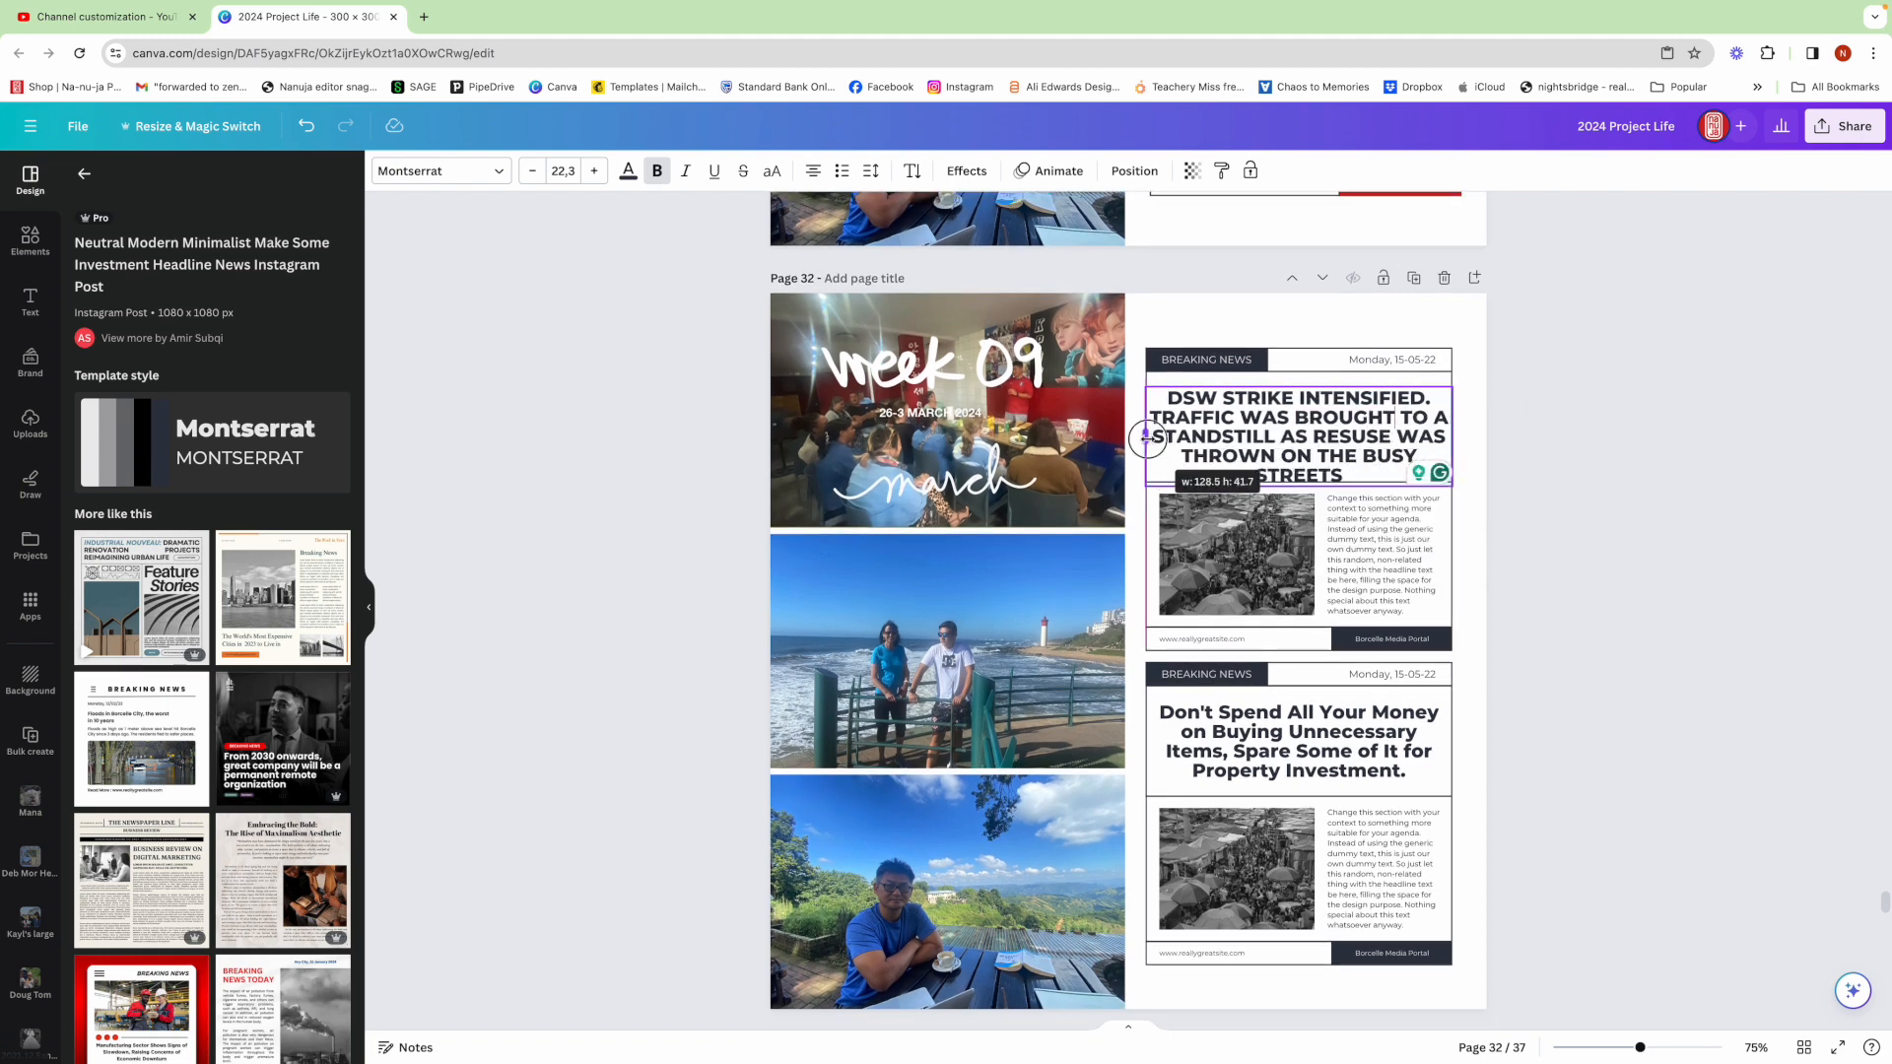
{"action": "key", "text": "ctrl+shift+comma"}
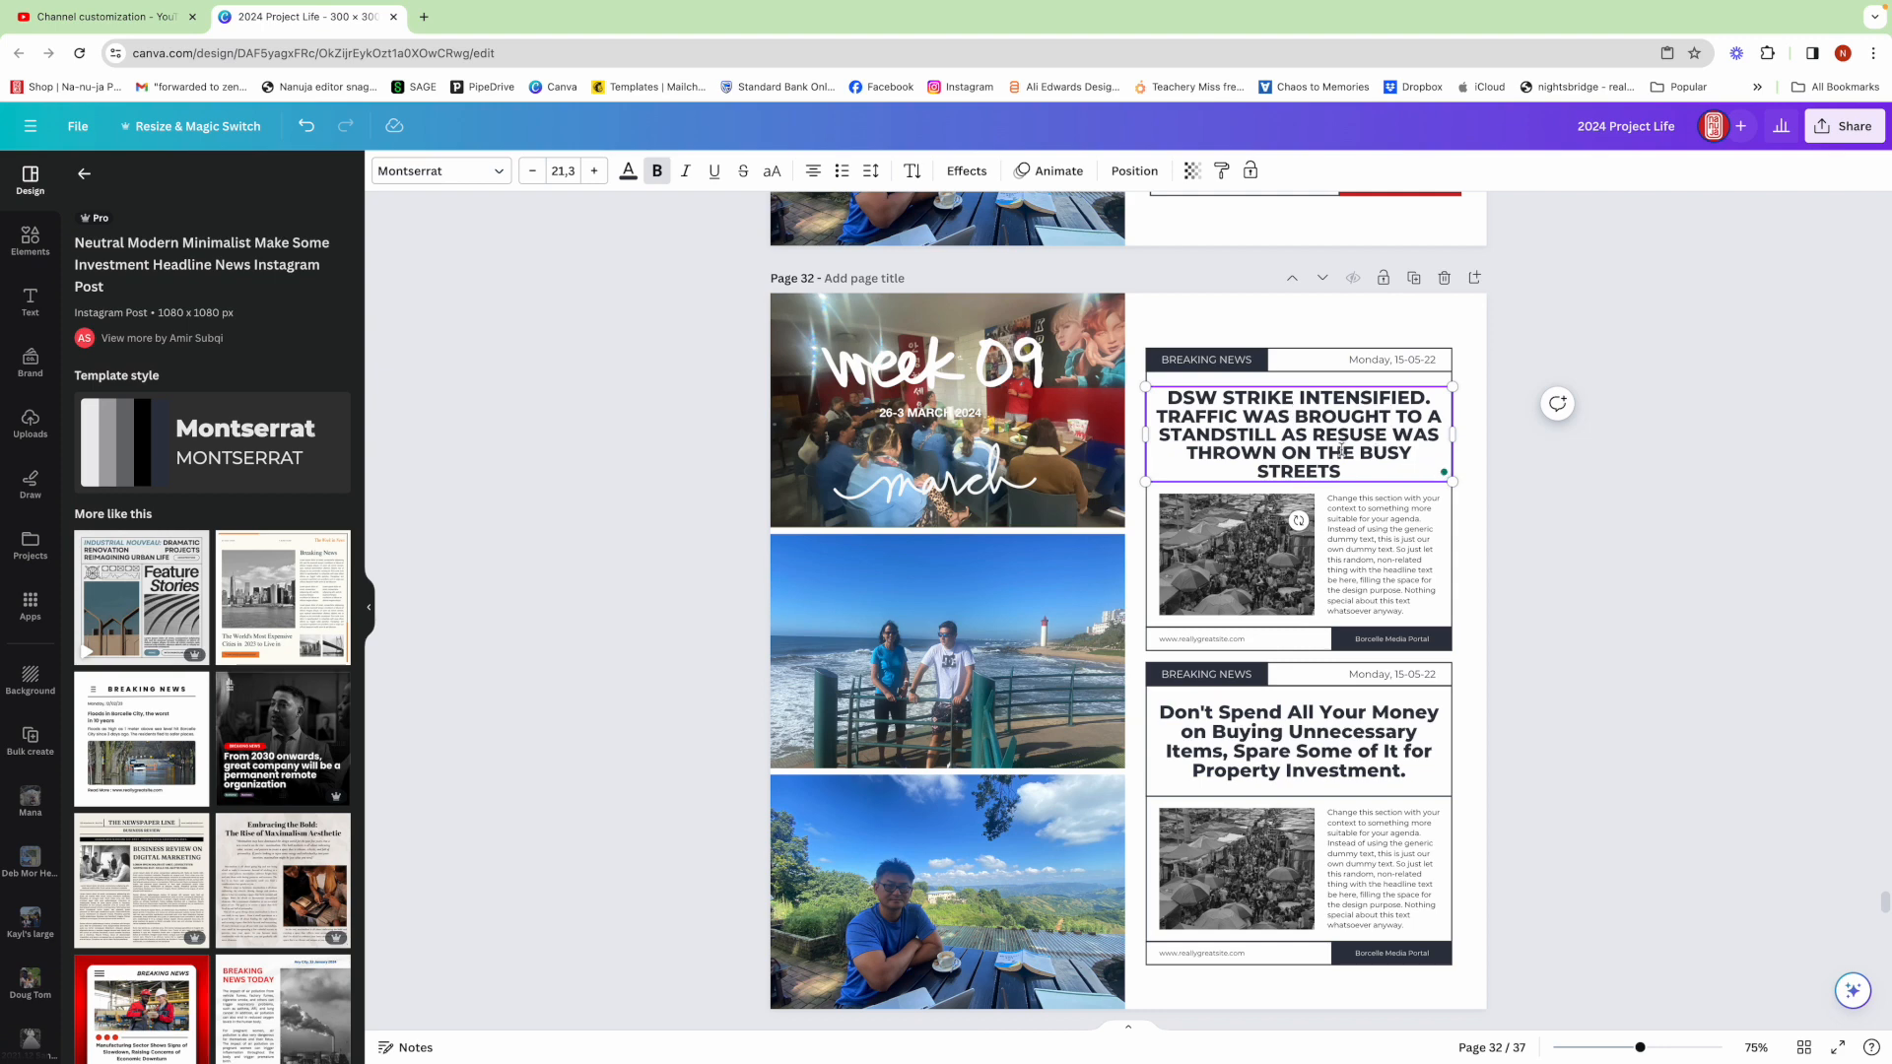
{"action": "left_click", "coordinate": [564, 170]}
{"action": "left_click", "coordinate": [593, 414]}
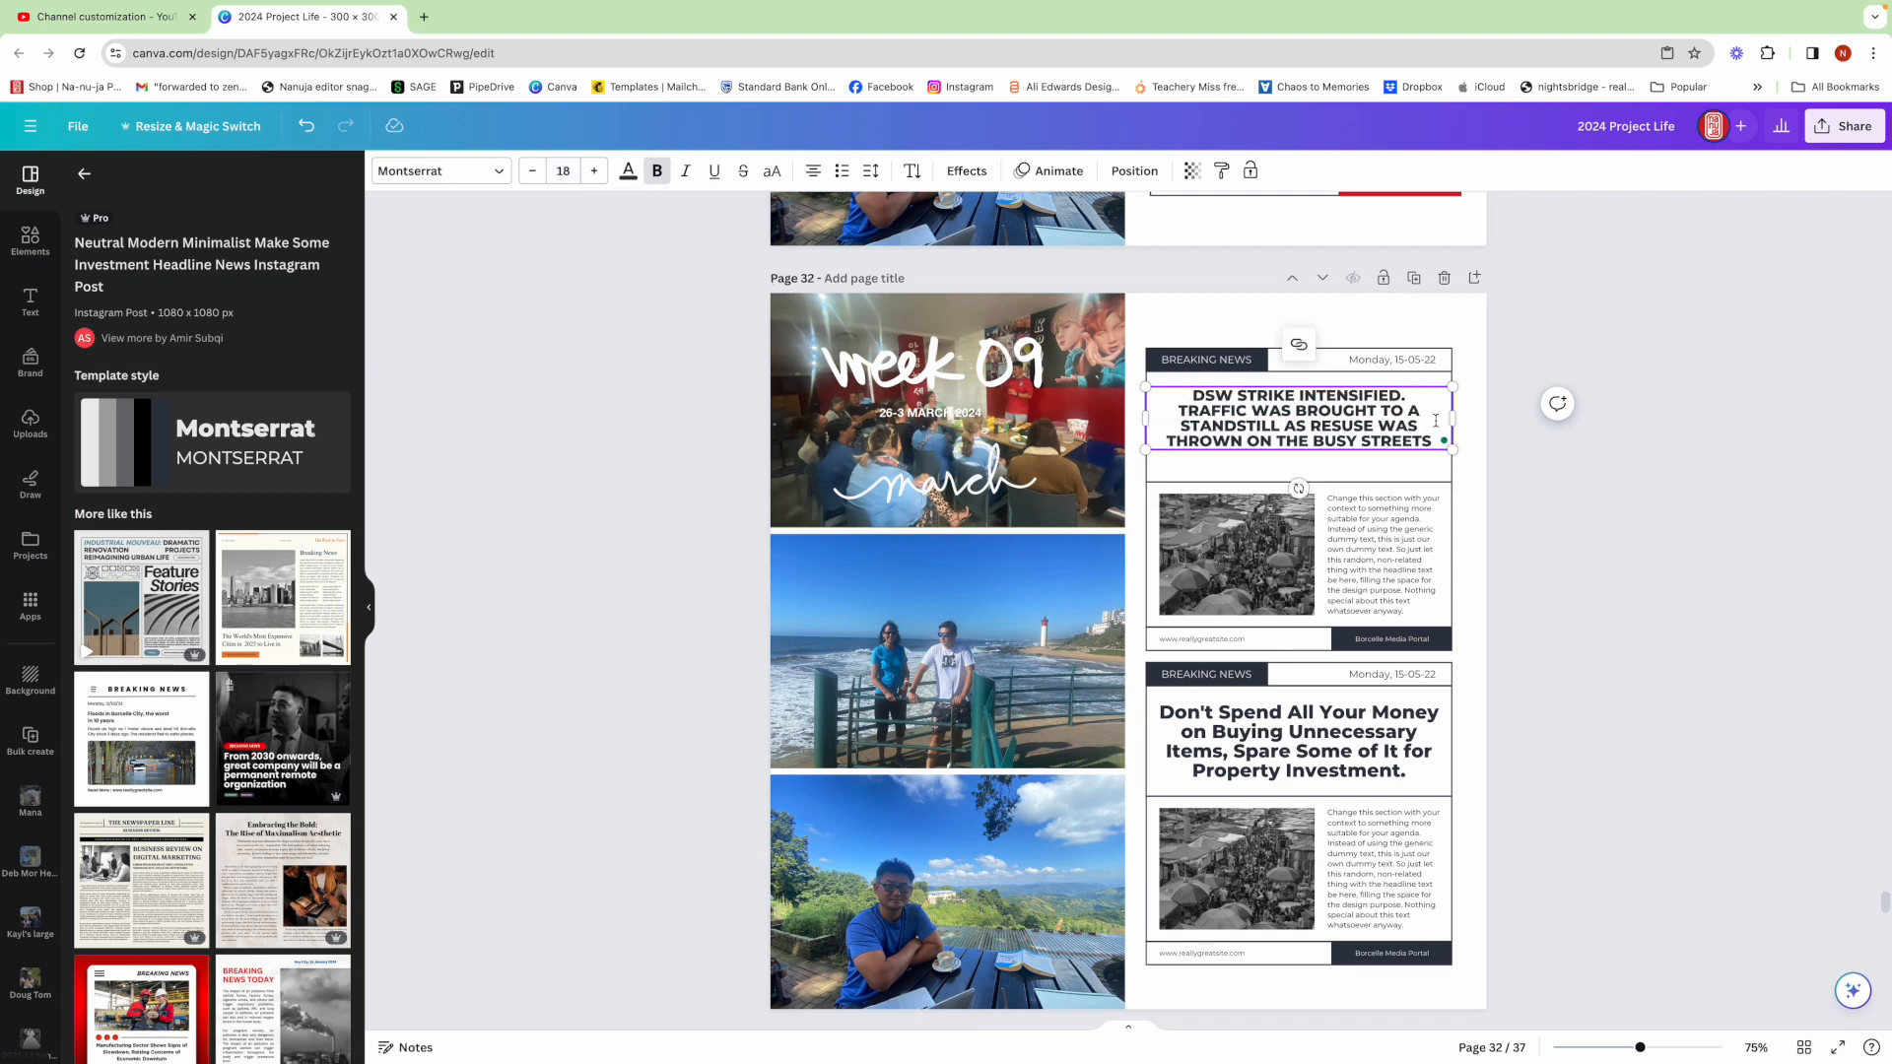
{"action": "key", "text": "super+a"}
{"action": "left_click", "coordinate": [1466, 424]}
{"action": "double_click", "coordinate": [1433, 433]}
{"action": "key", "text": "super+a"}
{"action": "left_click", "coordinate": [596, 176]}
{"action": "left_click", "coordinate": [596, 176]}
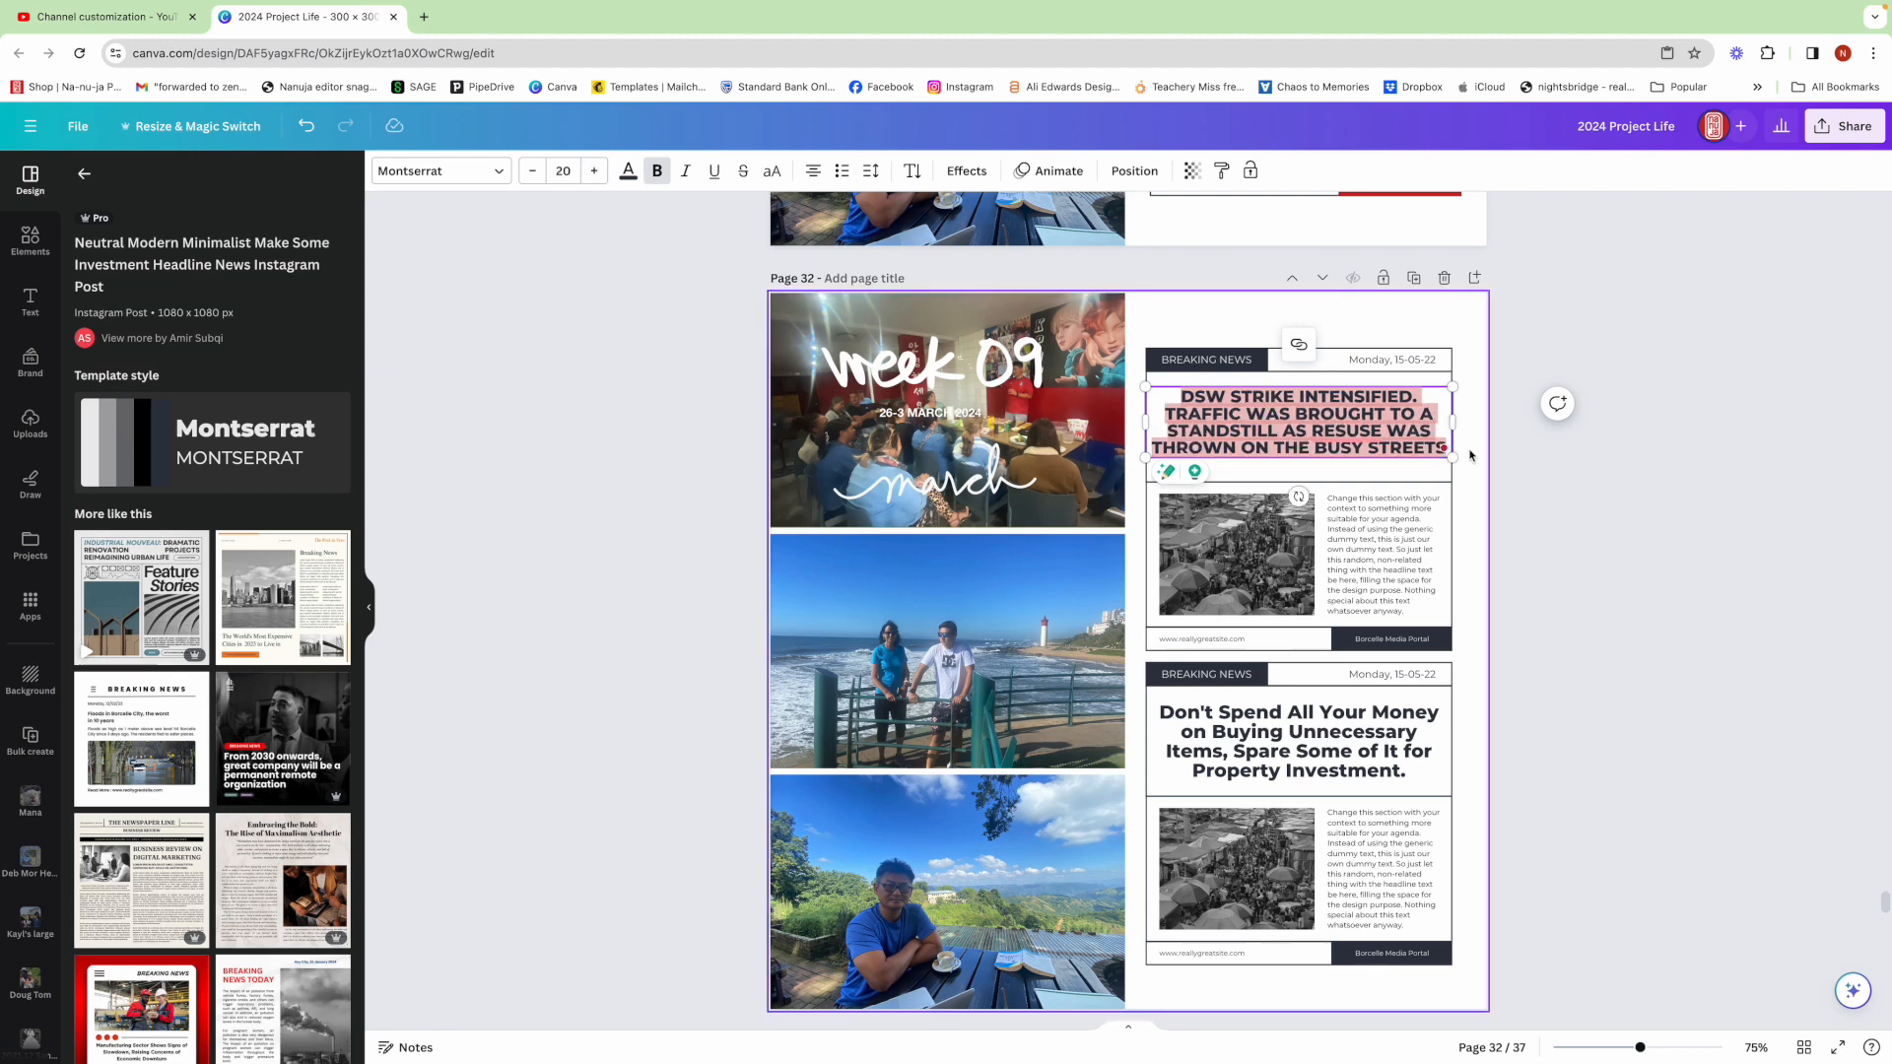
{"action": "left_click_drag", "start_coordinate": [1454, 425], "coordinate": [1438, 426]}
{"action": "left_click_drag", "start_coordinate": [1145, 431], "coordinate": [1158, 429]}
{"action": "left_click", "coordinate": [1476, 452]}
Change the first layout's date text to 'THURSDAY 29TH FEB' and widen its text box
{"action": "scroll", "coordinate": [1438, 394], "scroll_direction": "down", "scroll_amount": 1}
{"action": "double_click", "coordinate": [1391, 335]}
{"action": "key", "text": "BackSpace"}
{"action": "type", "text": "THURSDA"}
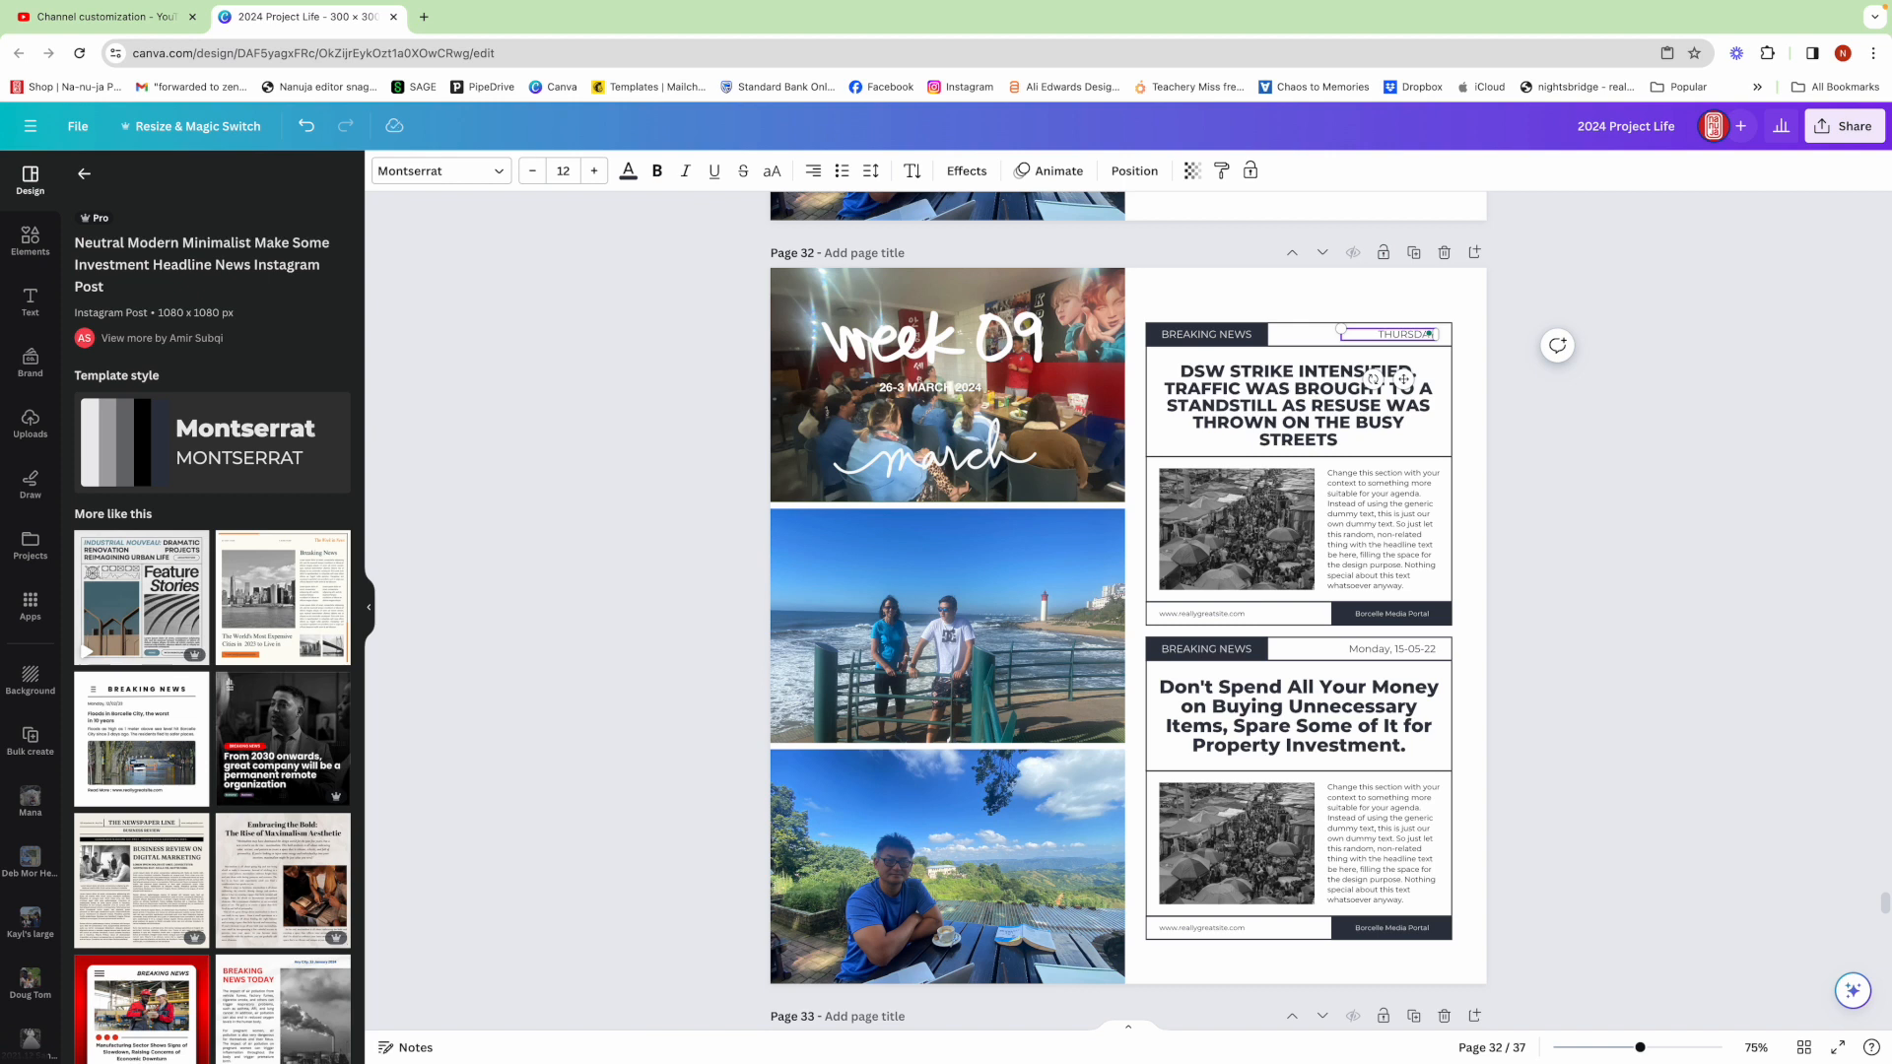
{"action": "type", "text": "Y 29TH"}
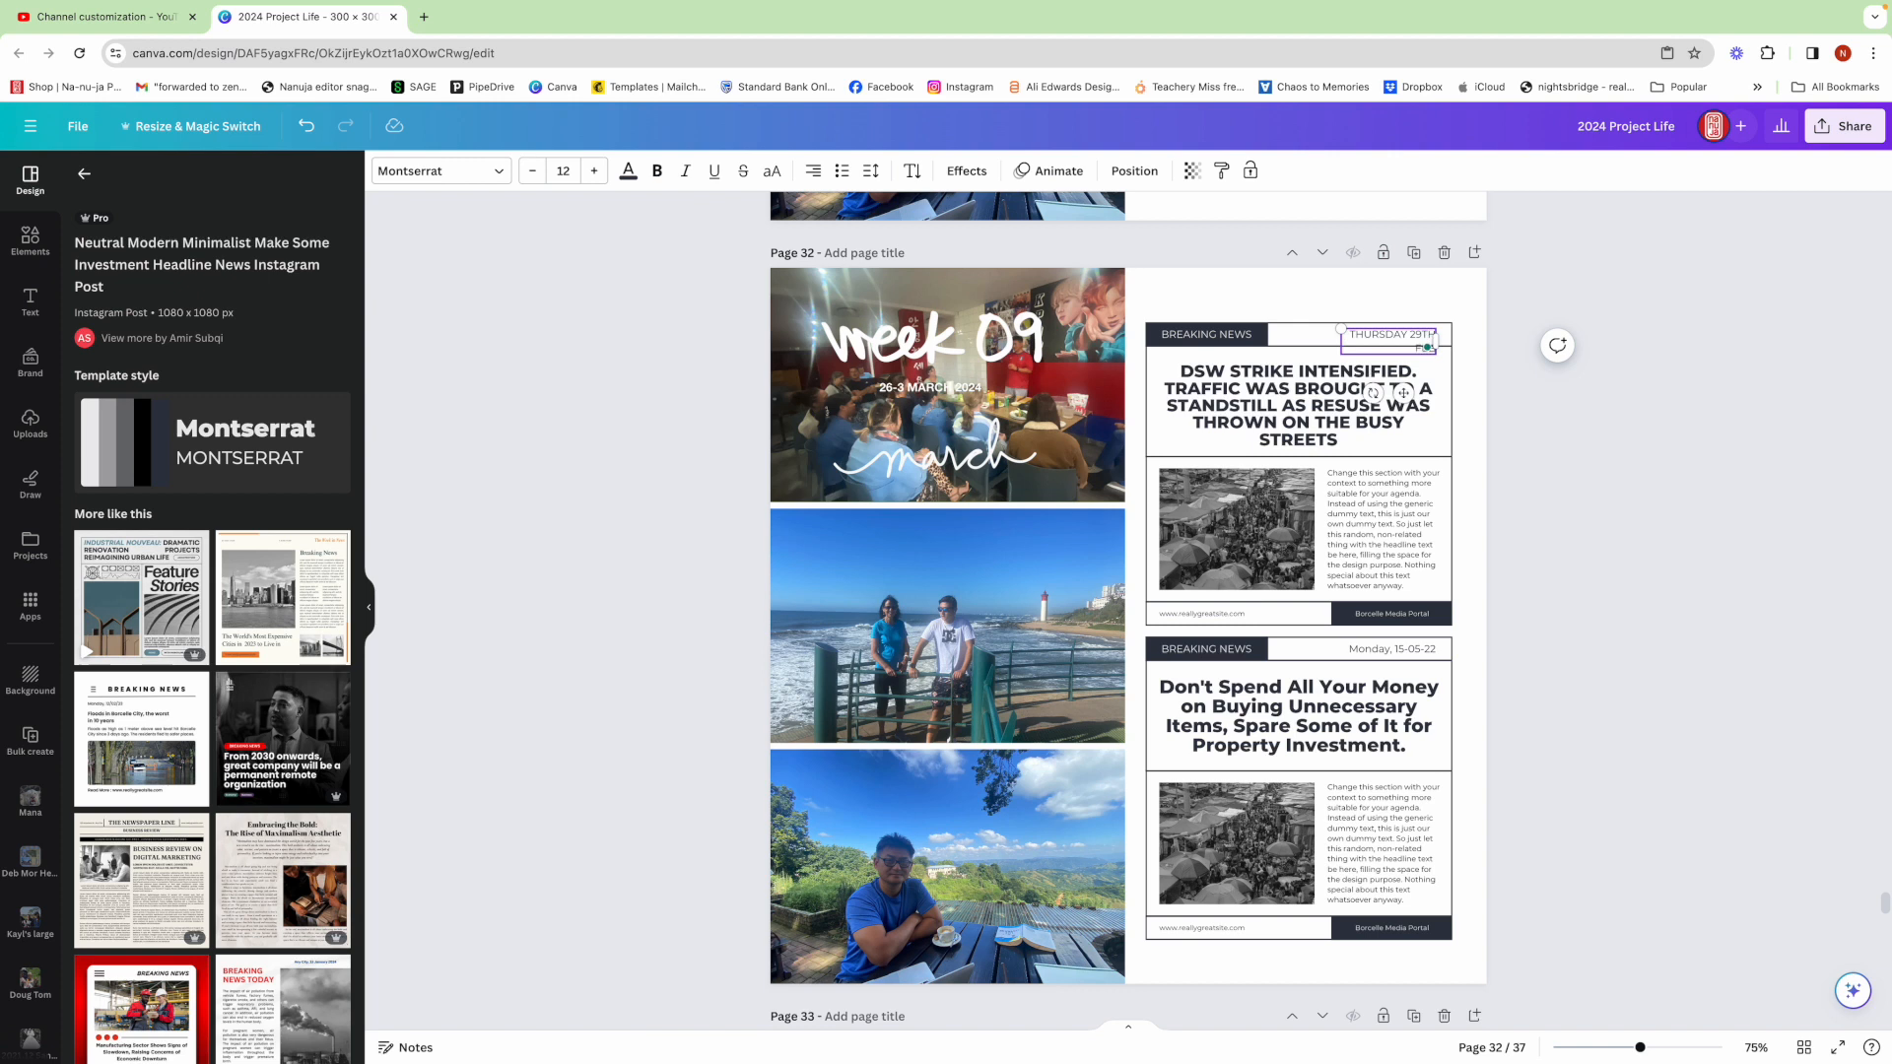
{"action": "left_click_drag", "start_coordinate": [1333, 343], "coordinate": [1305, 343]}
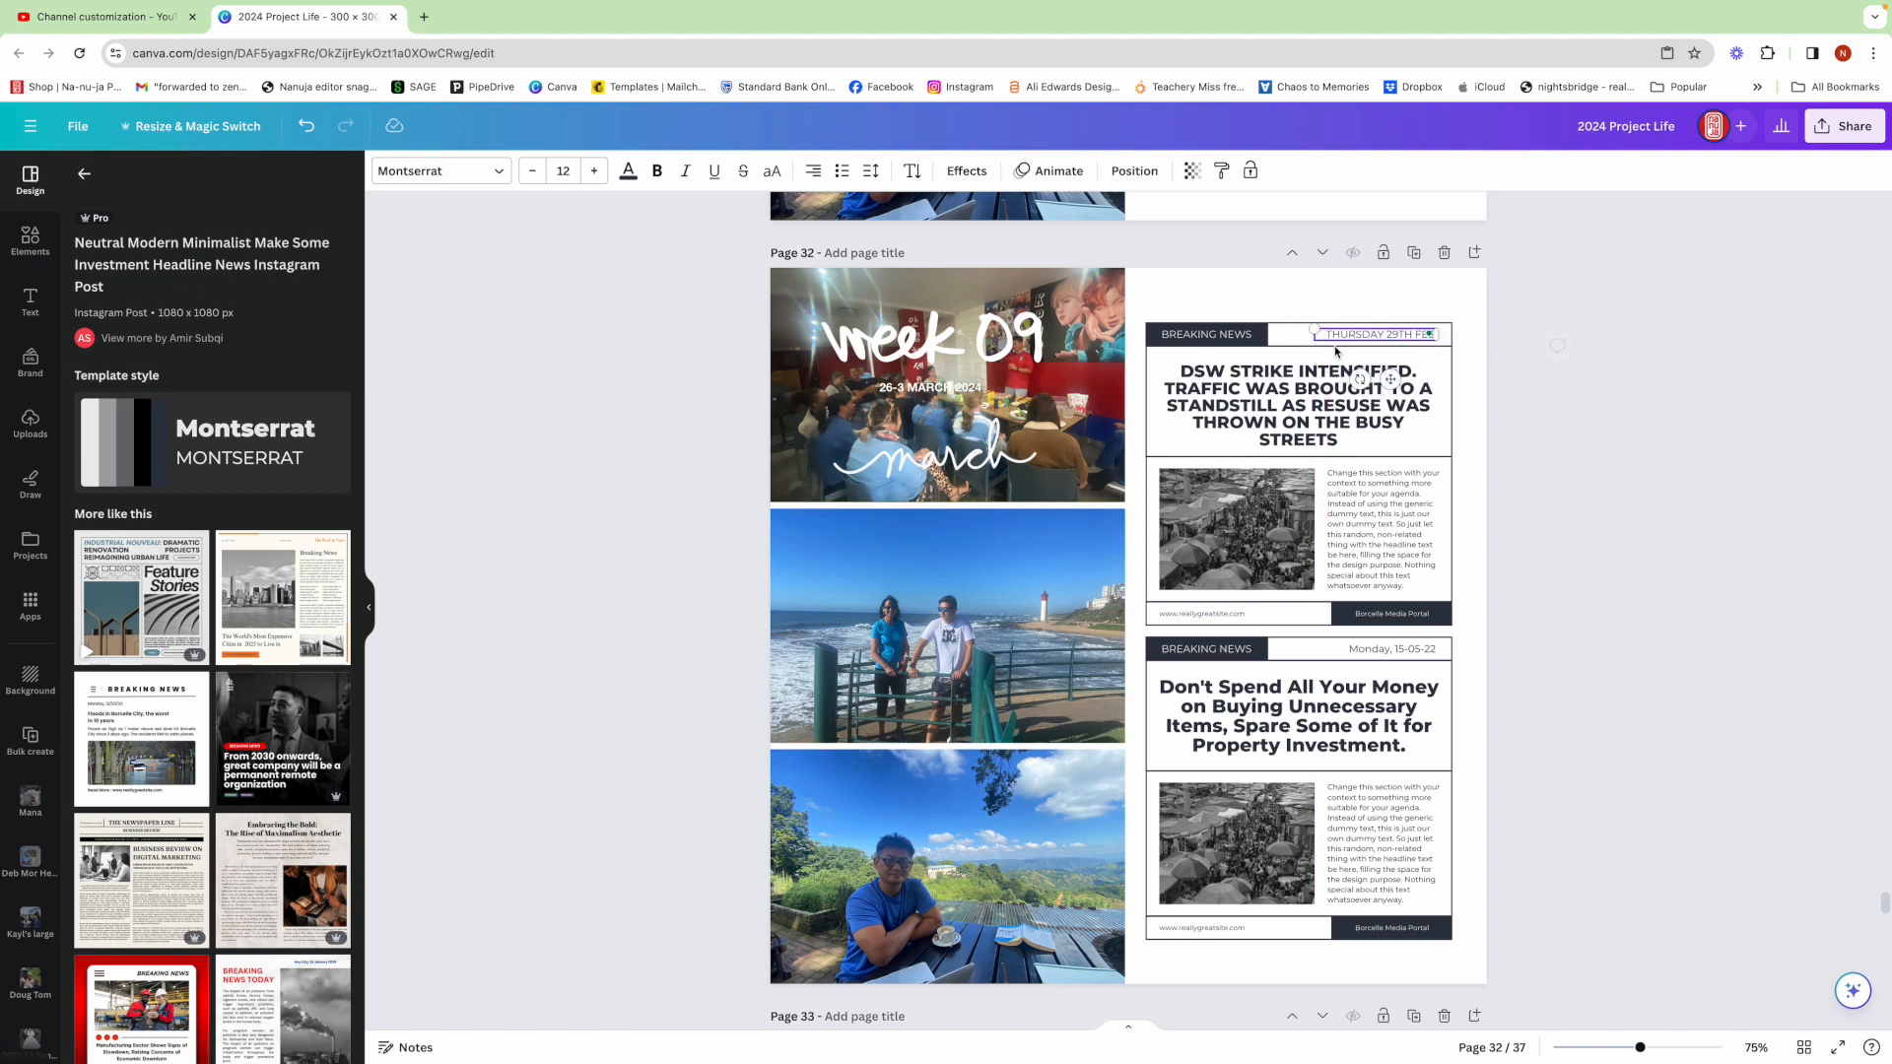
{"action": "left_click", "coordinate": [1478, 369]}
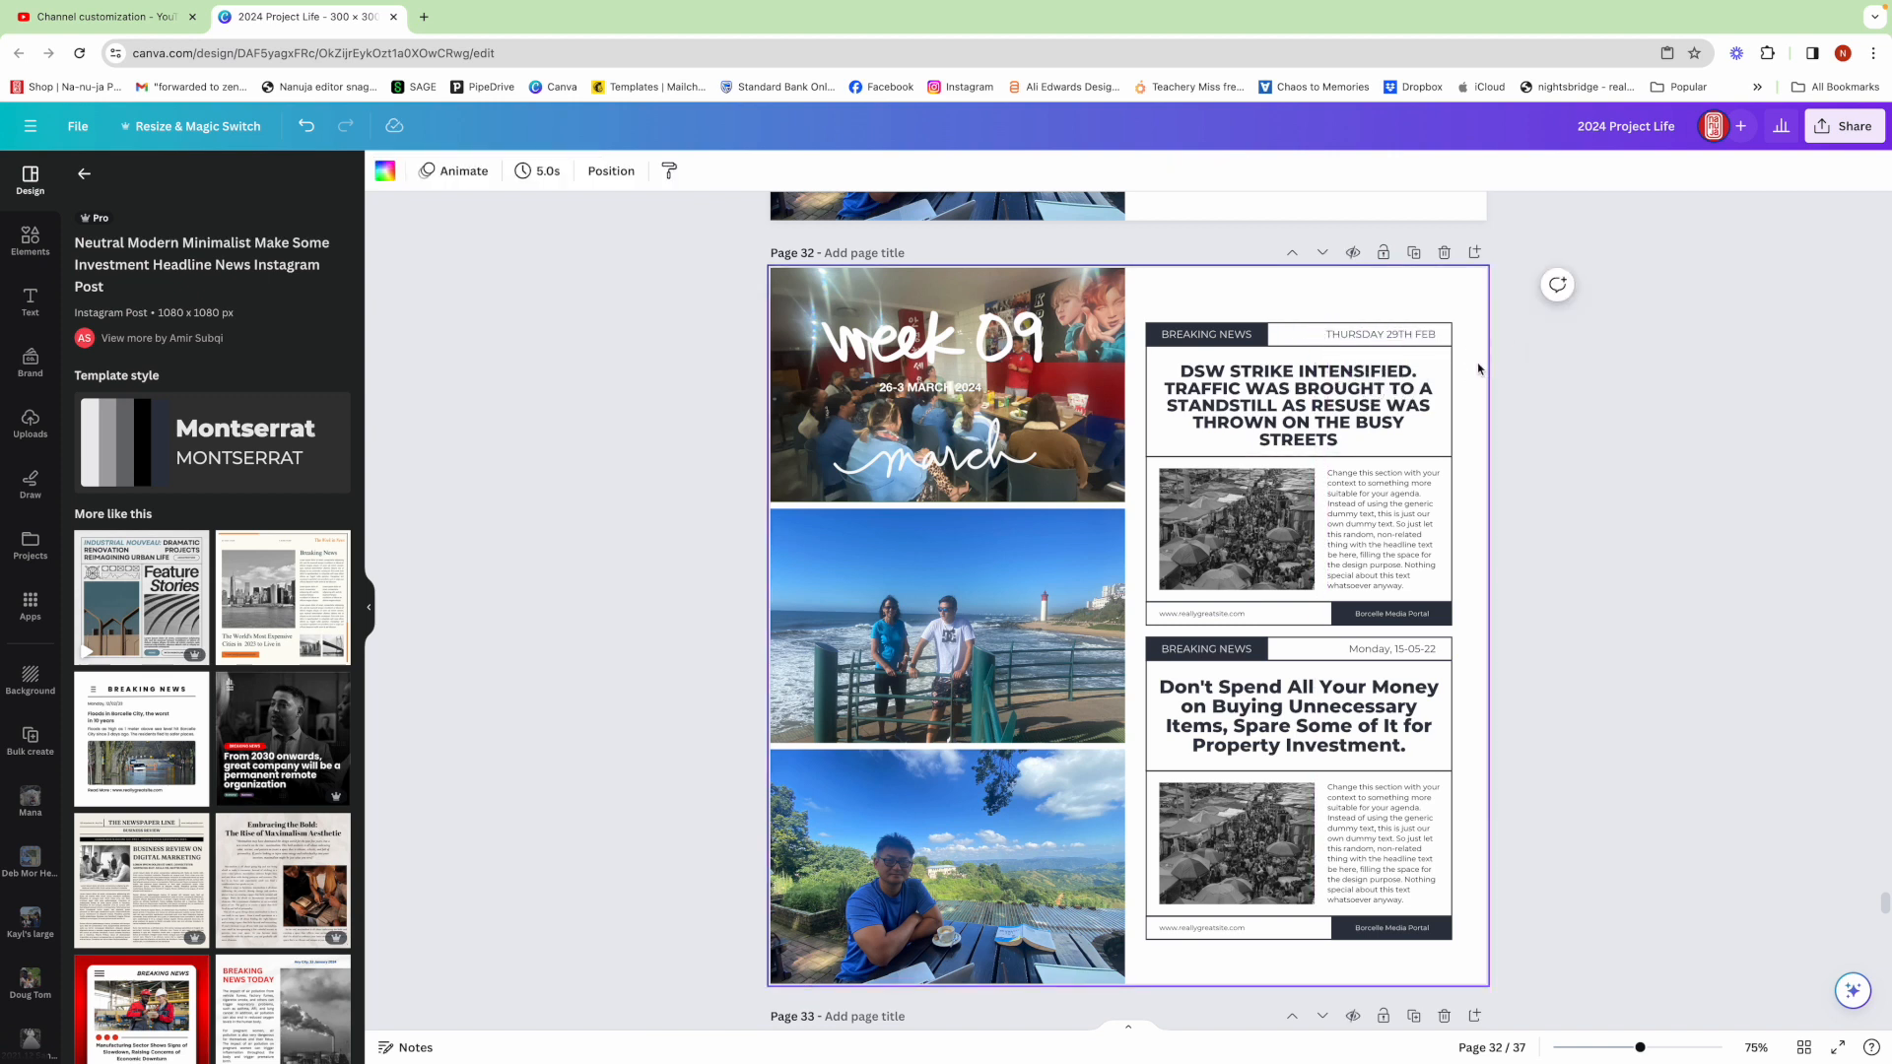
Recolour the first layout's BREAKING NEWS banner and its footer box to red
{"action": "left_click", "coordinate": [1258, 335]}
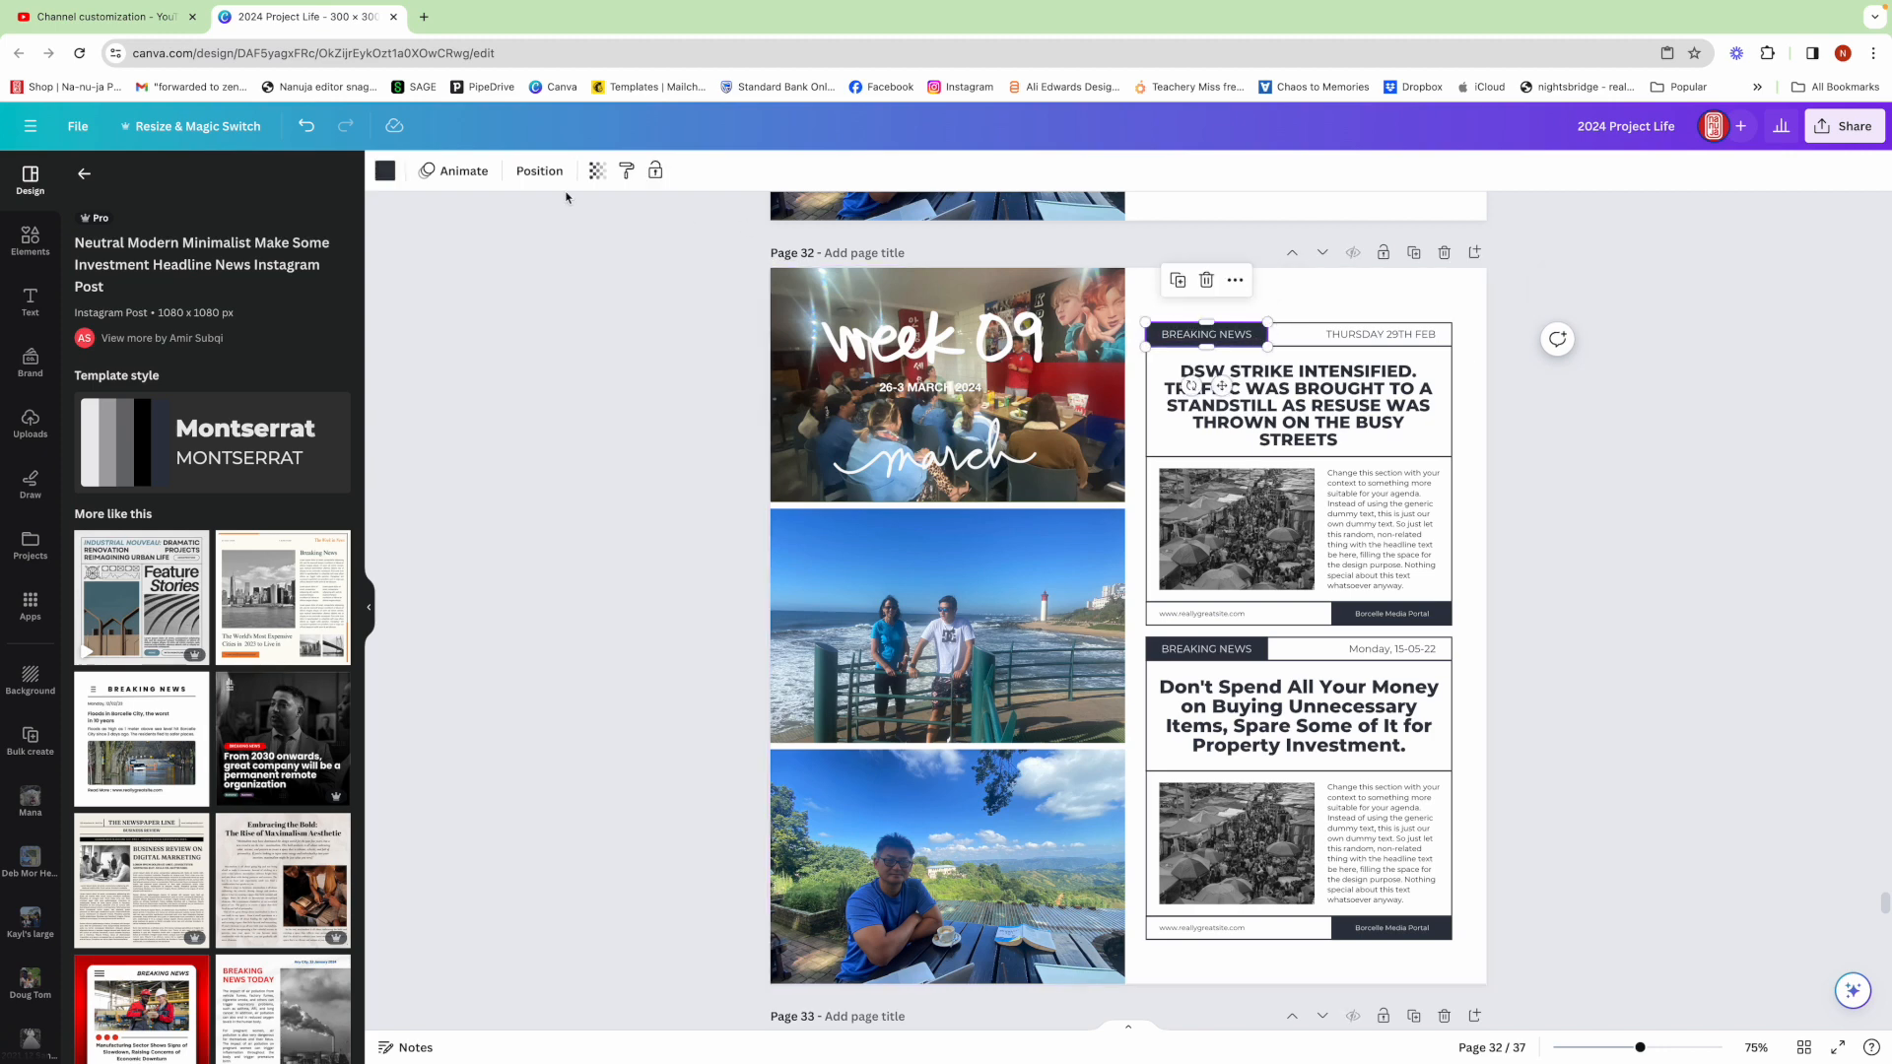
{"action": "left_click", "coordinate": [385, 170]}
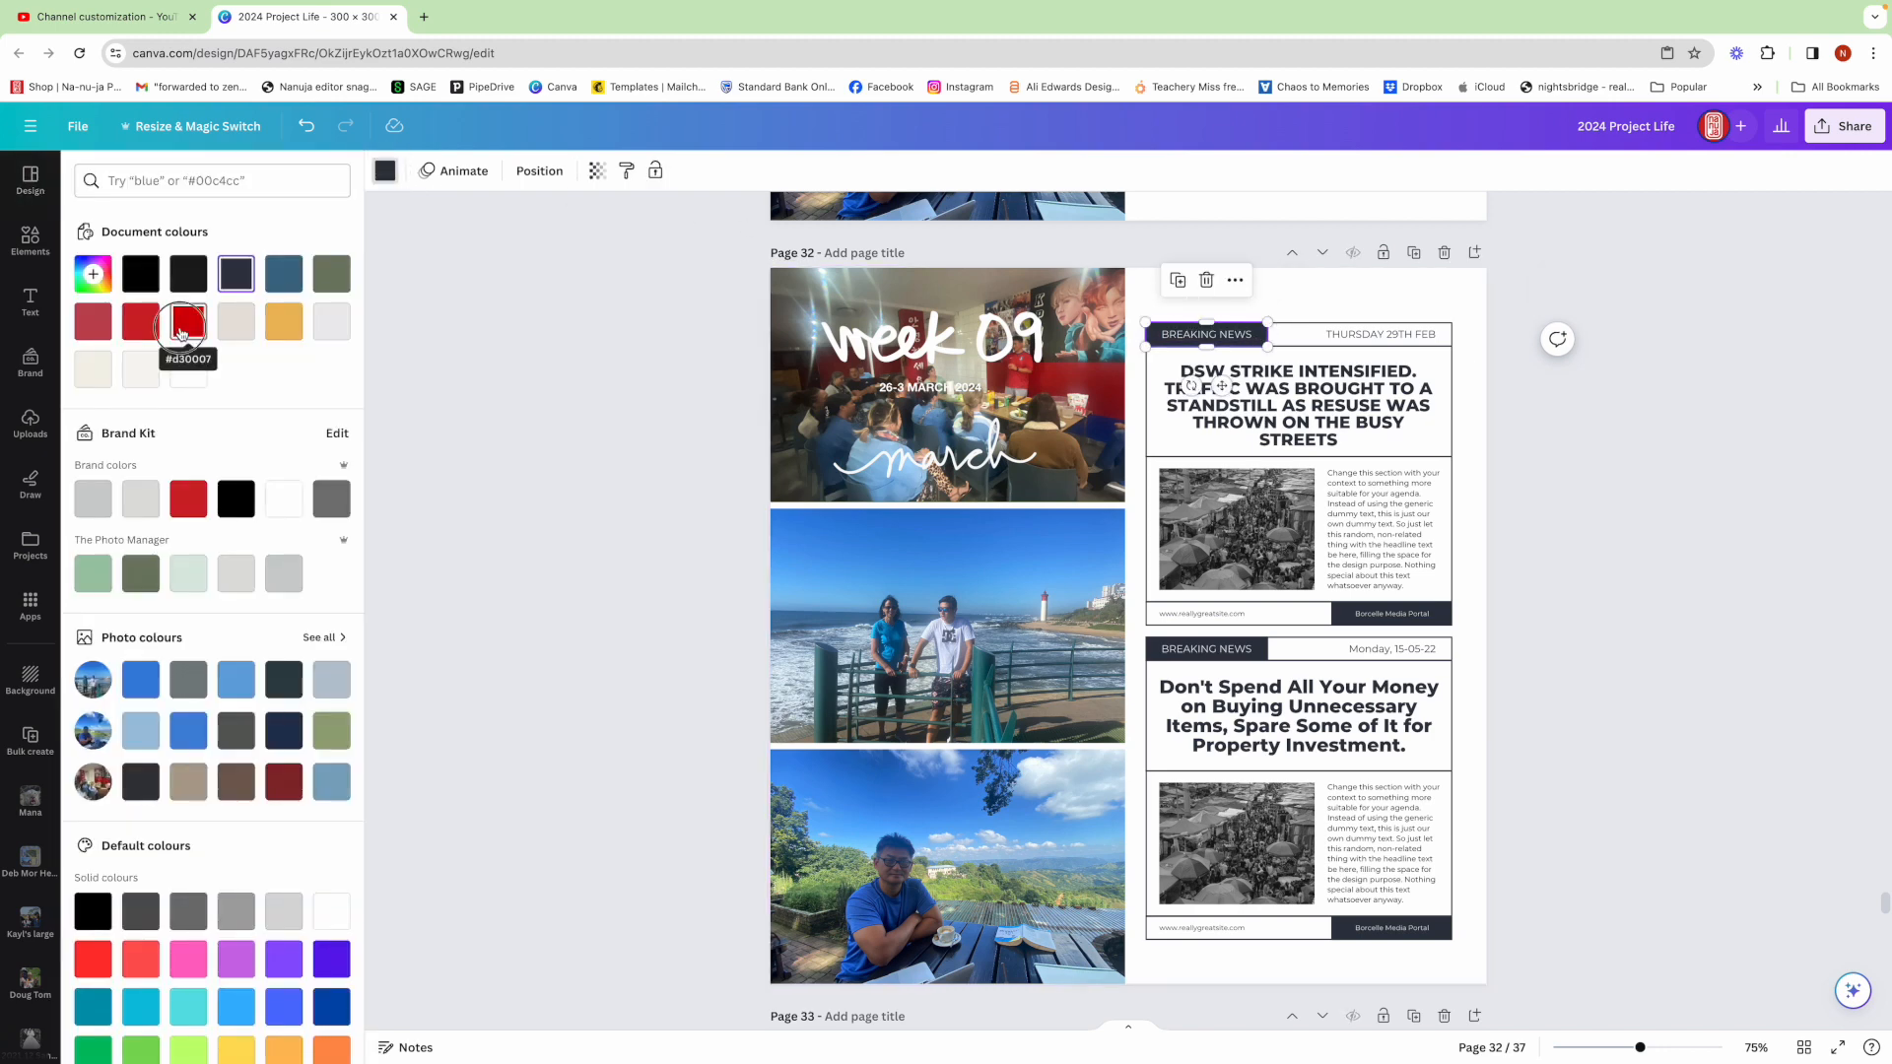
{"action": "left_click", "coordinate": [182, 334]}
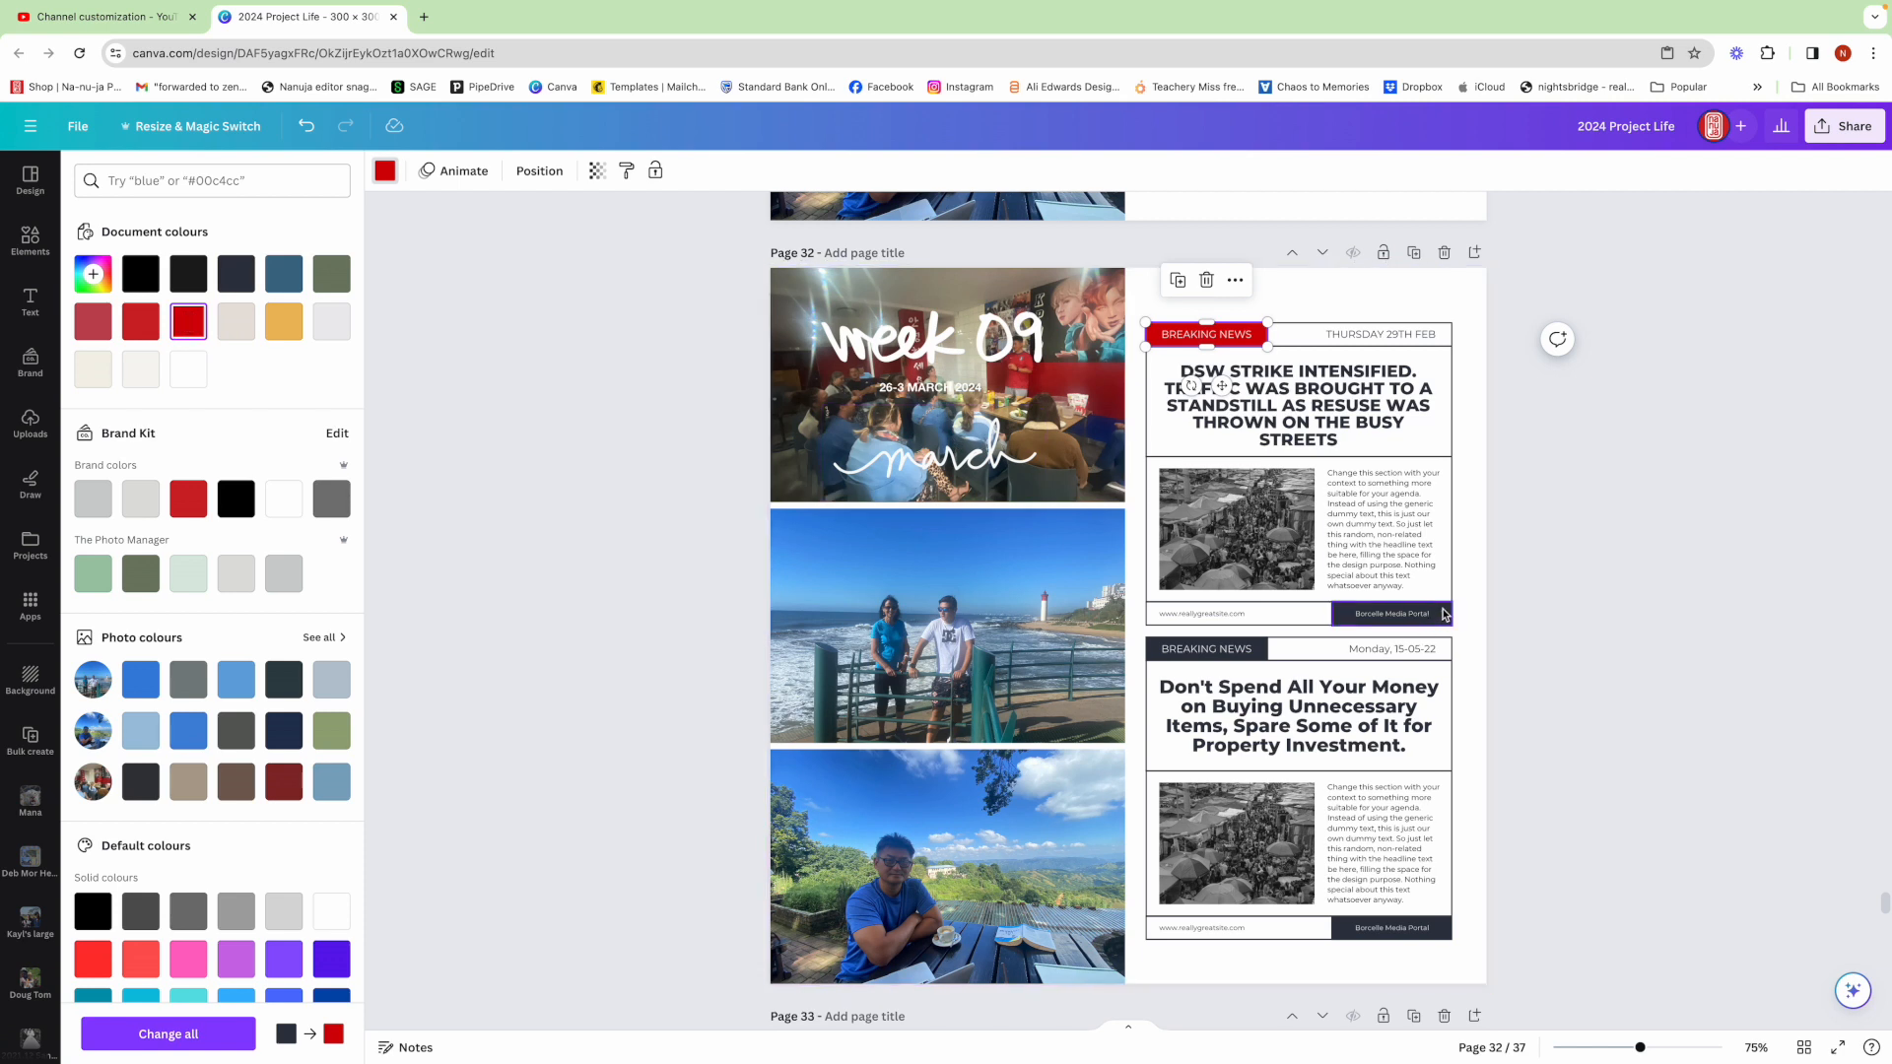
{"action": "left_click", "coordinate": [1444, 614]}
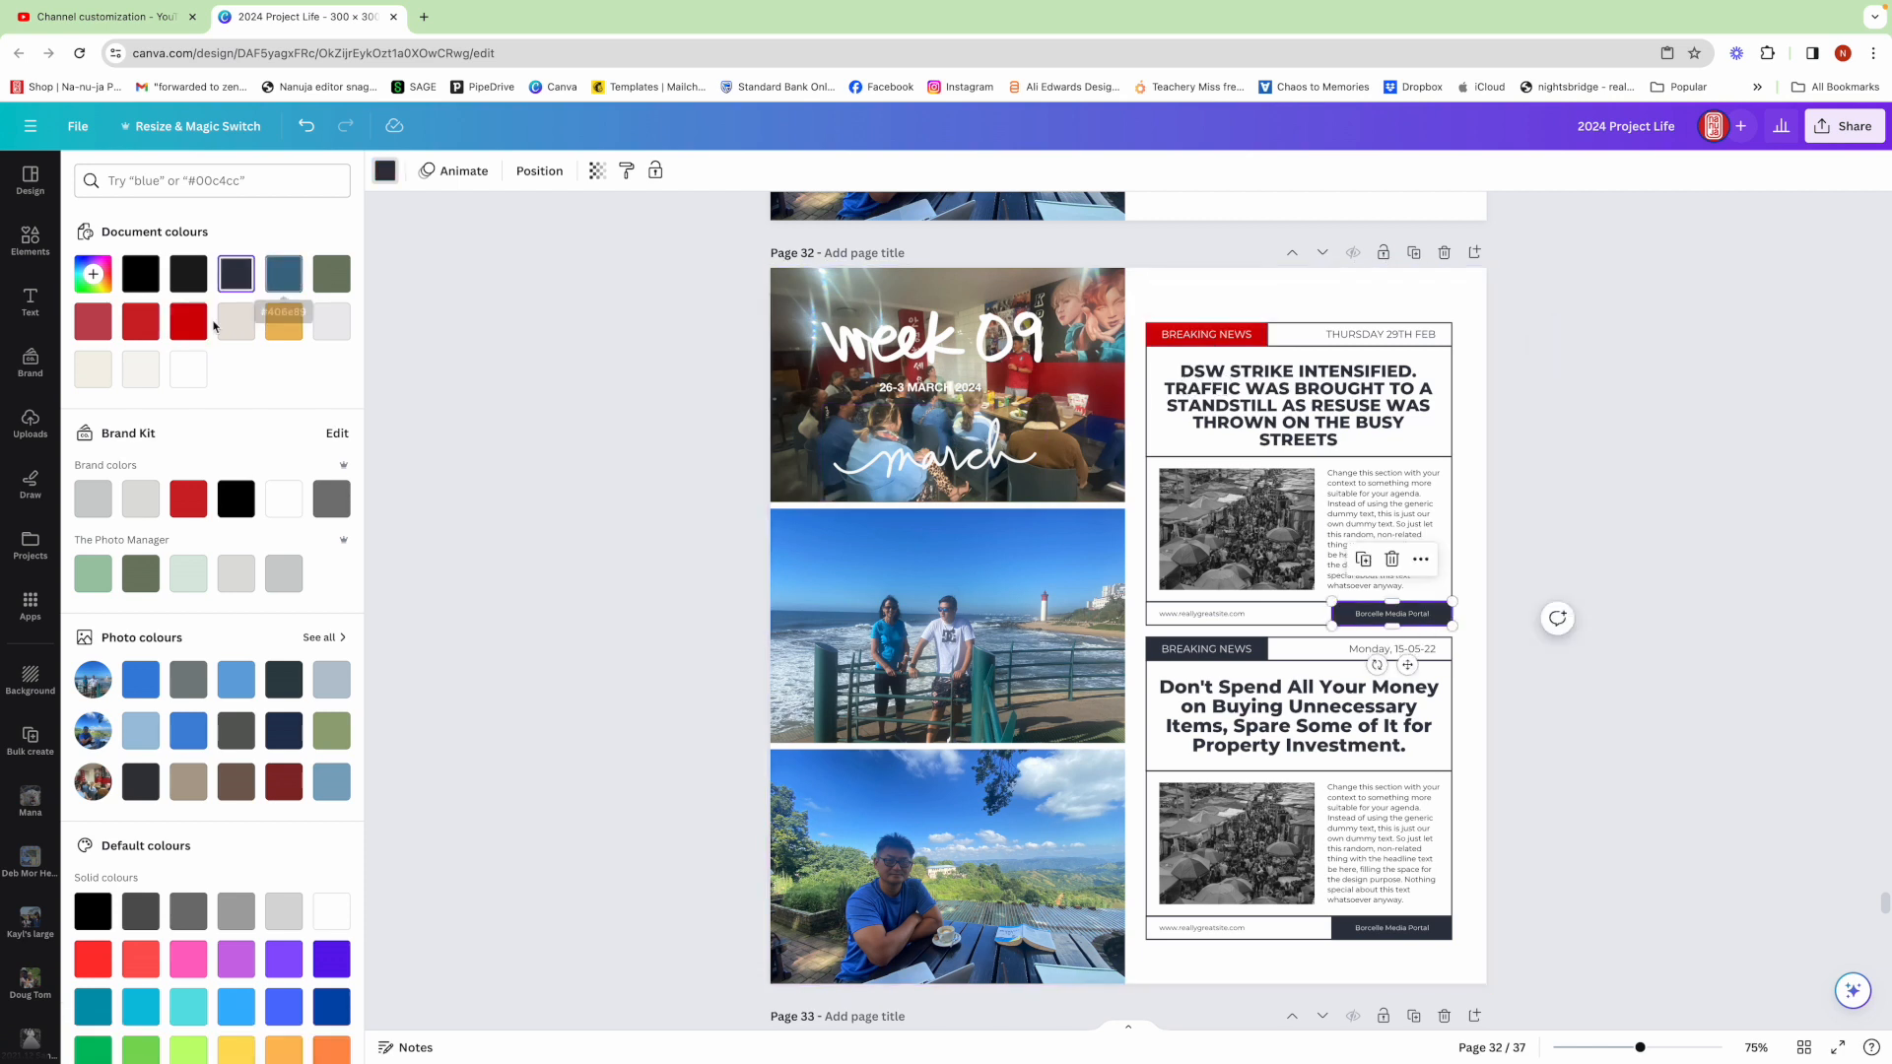
{"action": "left_click", "coordinate": [188, 499]}
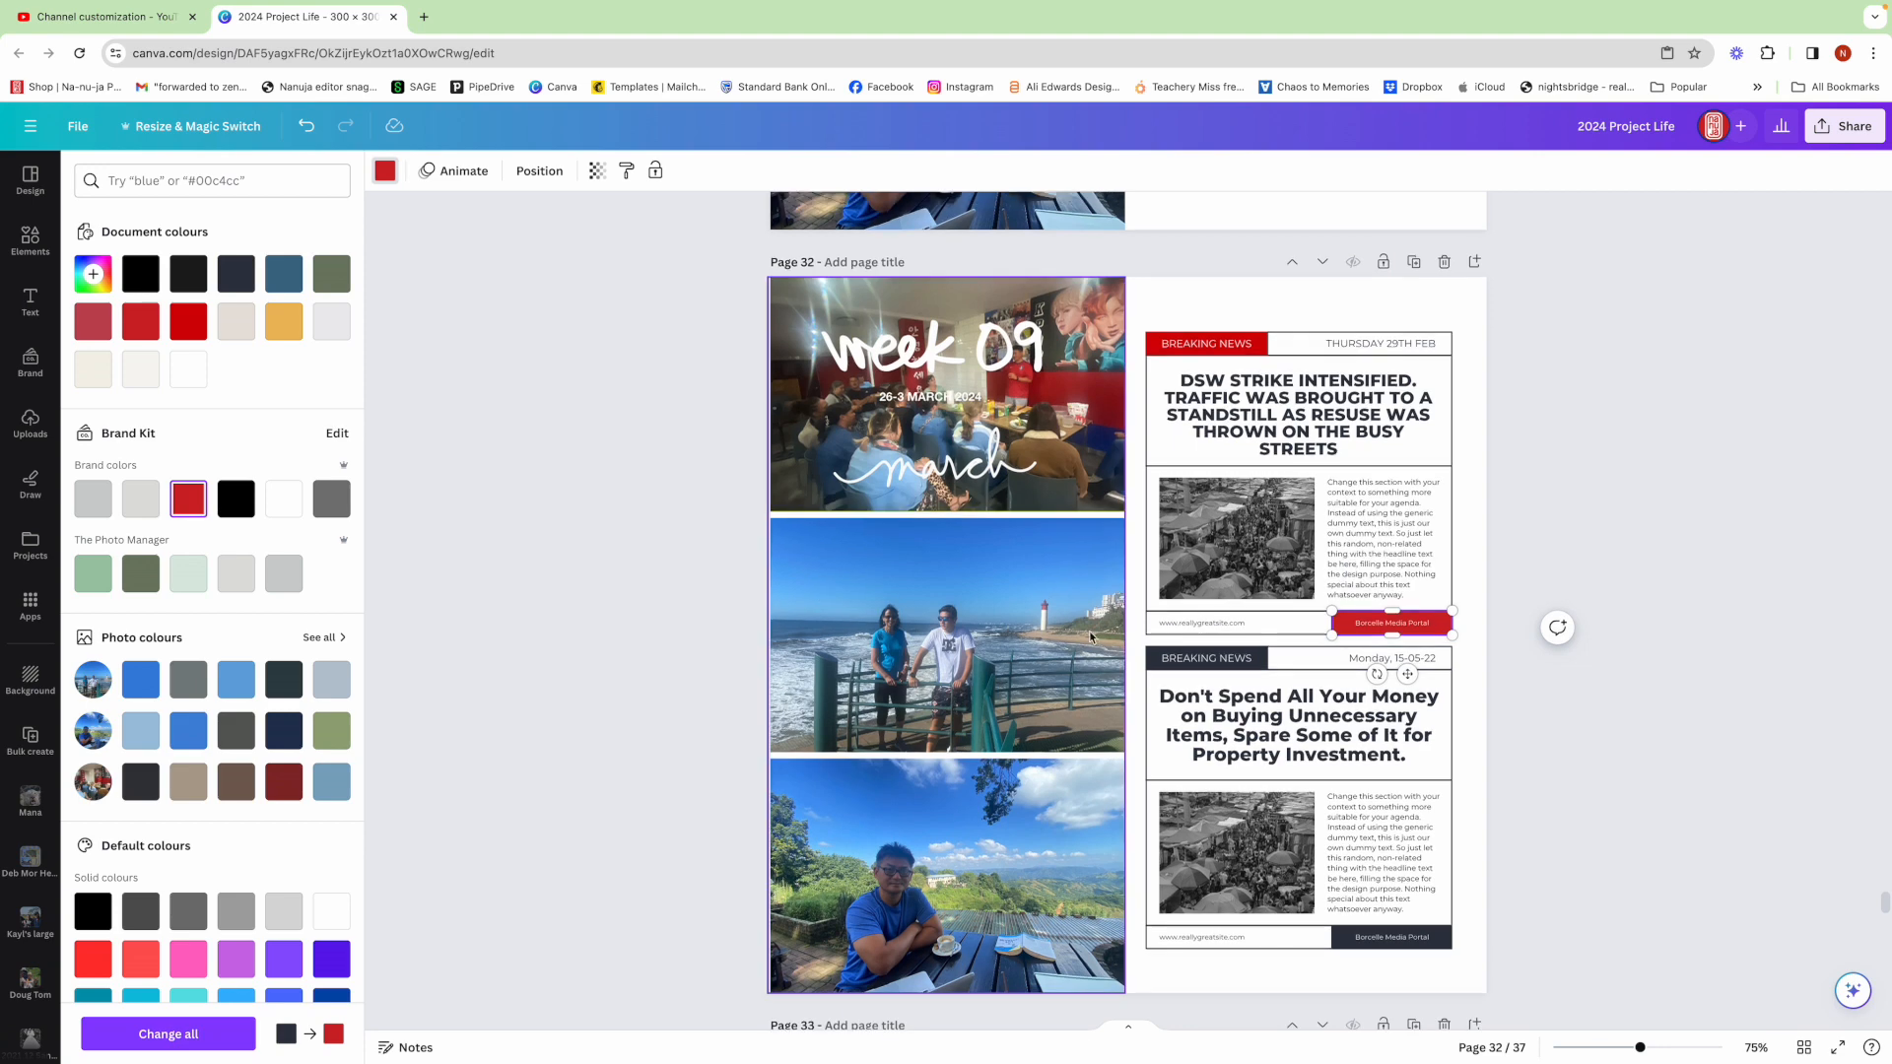
Recolour the second layout's BREAKING NEWS banner and its footer box to red
{"action": "left_click", "coordinate": [1155, 656]}
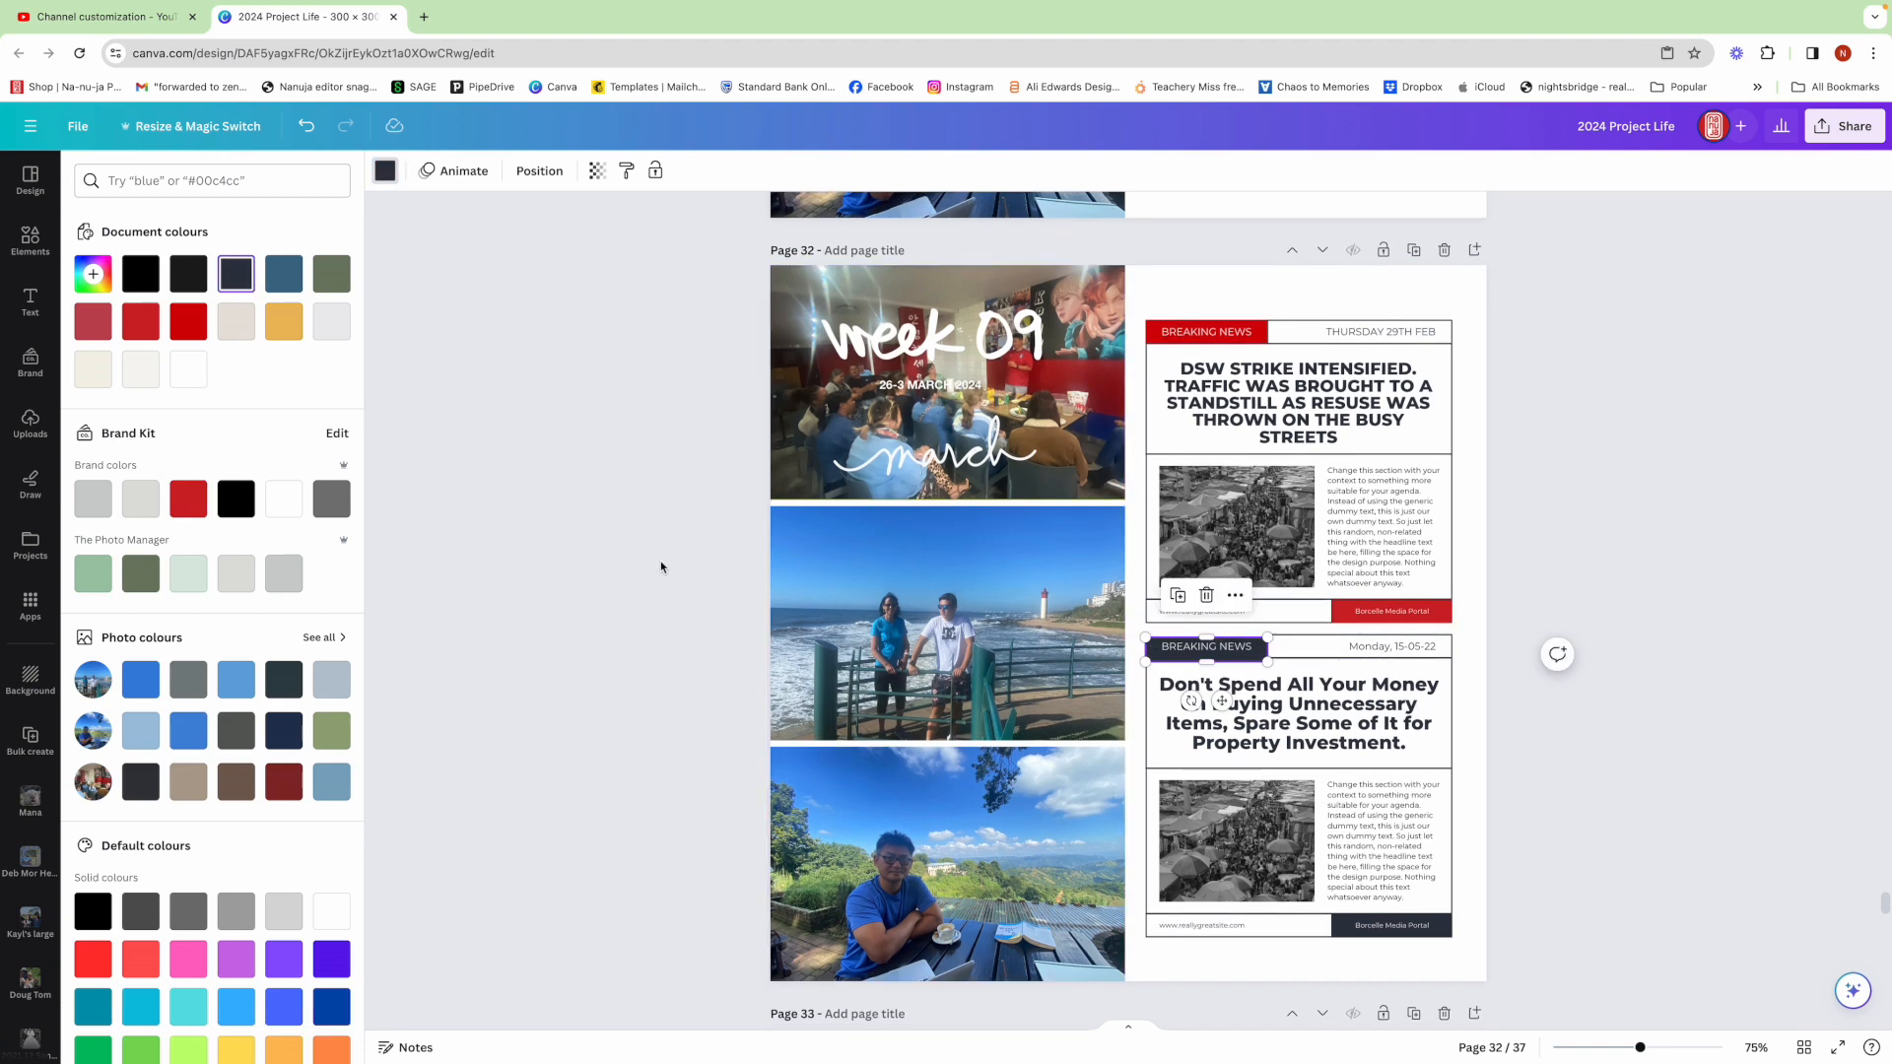
{"action": "left_click", "coordinate": [188, 498]}
{"action": "scroll", "coordinate": [1235, 653], "scroll_direction": "up", "scroll_amount": 1}
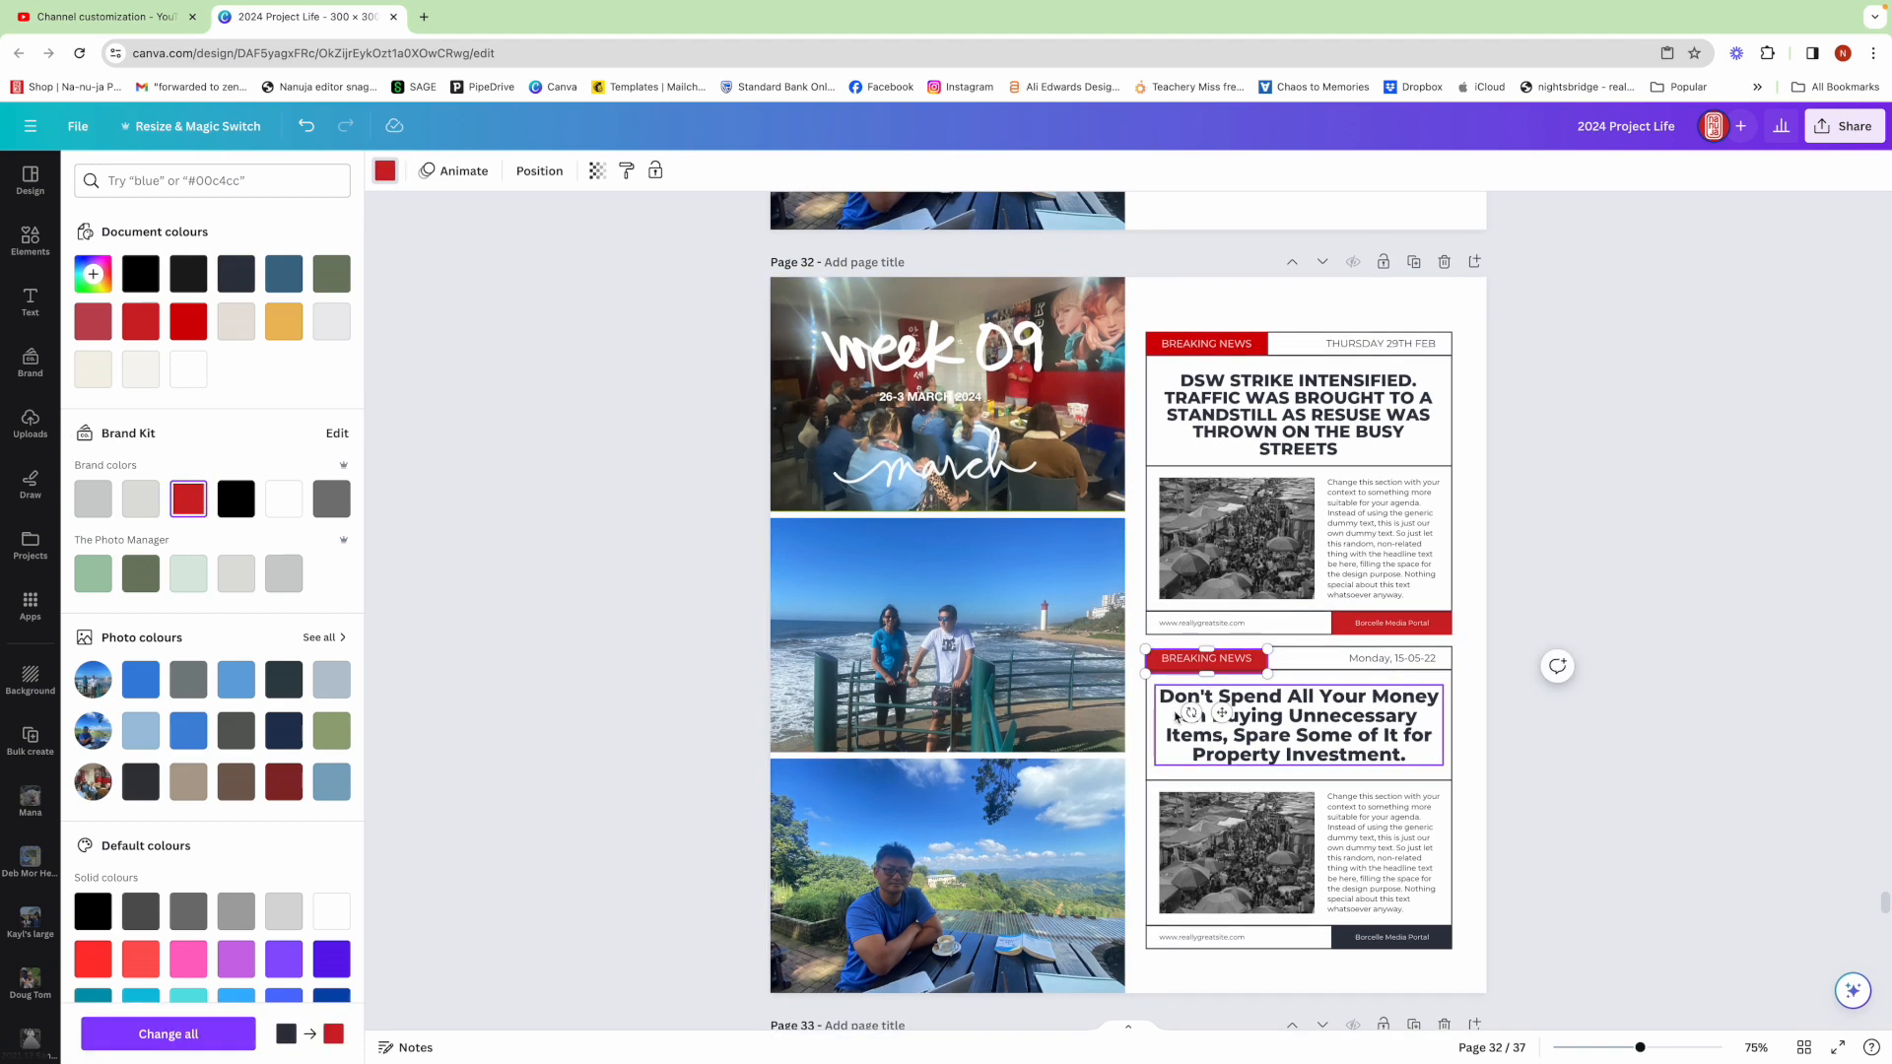
{"action": "scroll", "coordinate": [1235, 652], "scroll_direction": "down", "scroll_amount": 1}
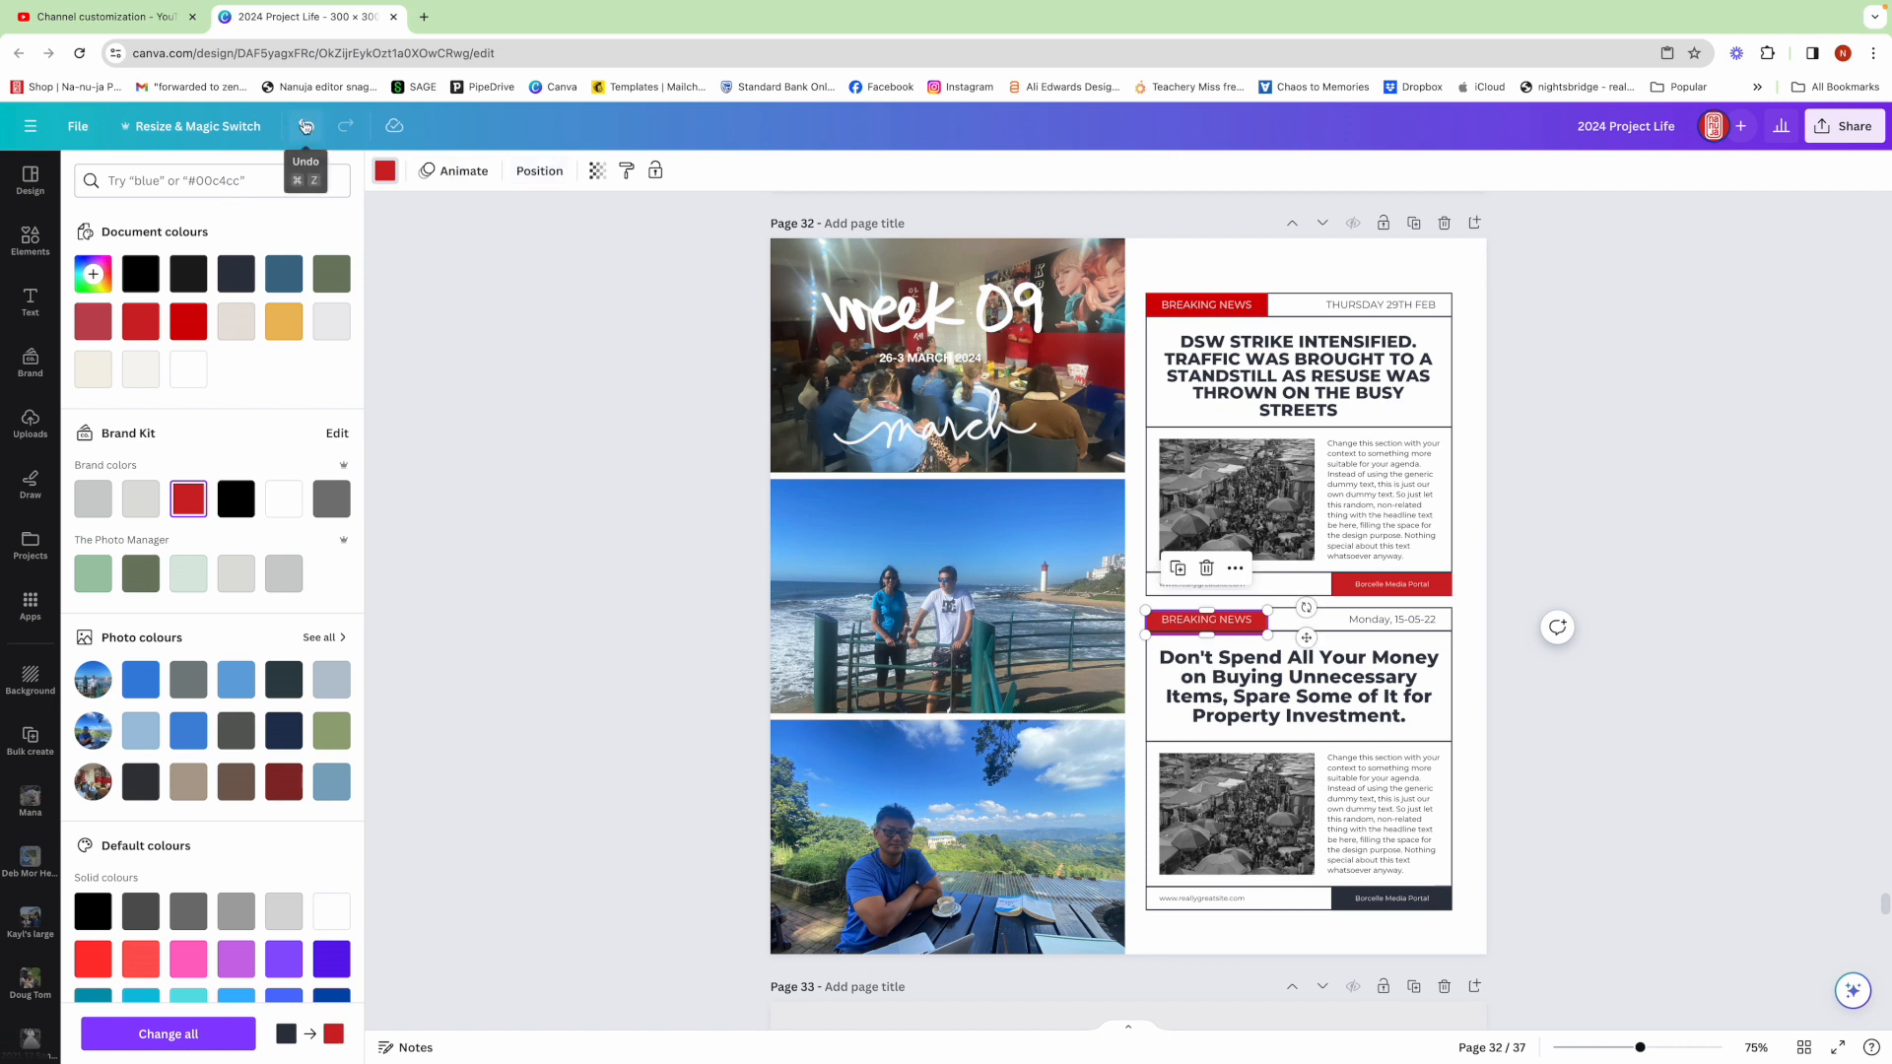
{"action": "left_click", "coordinate": [306, 126]}
{"action": "left_click", "coordinate": [306, 126]}
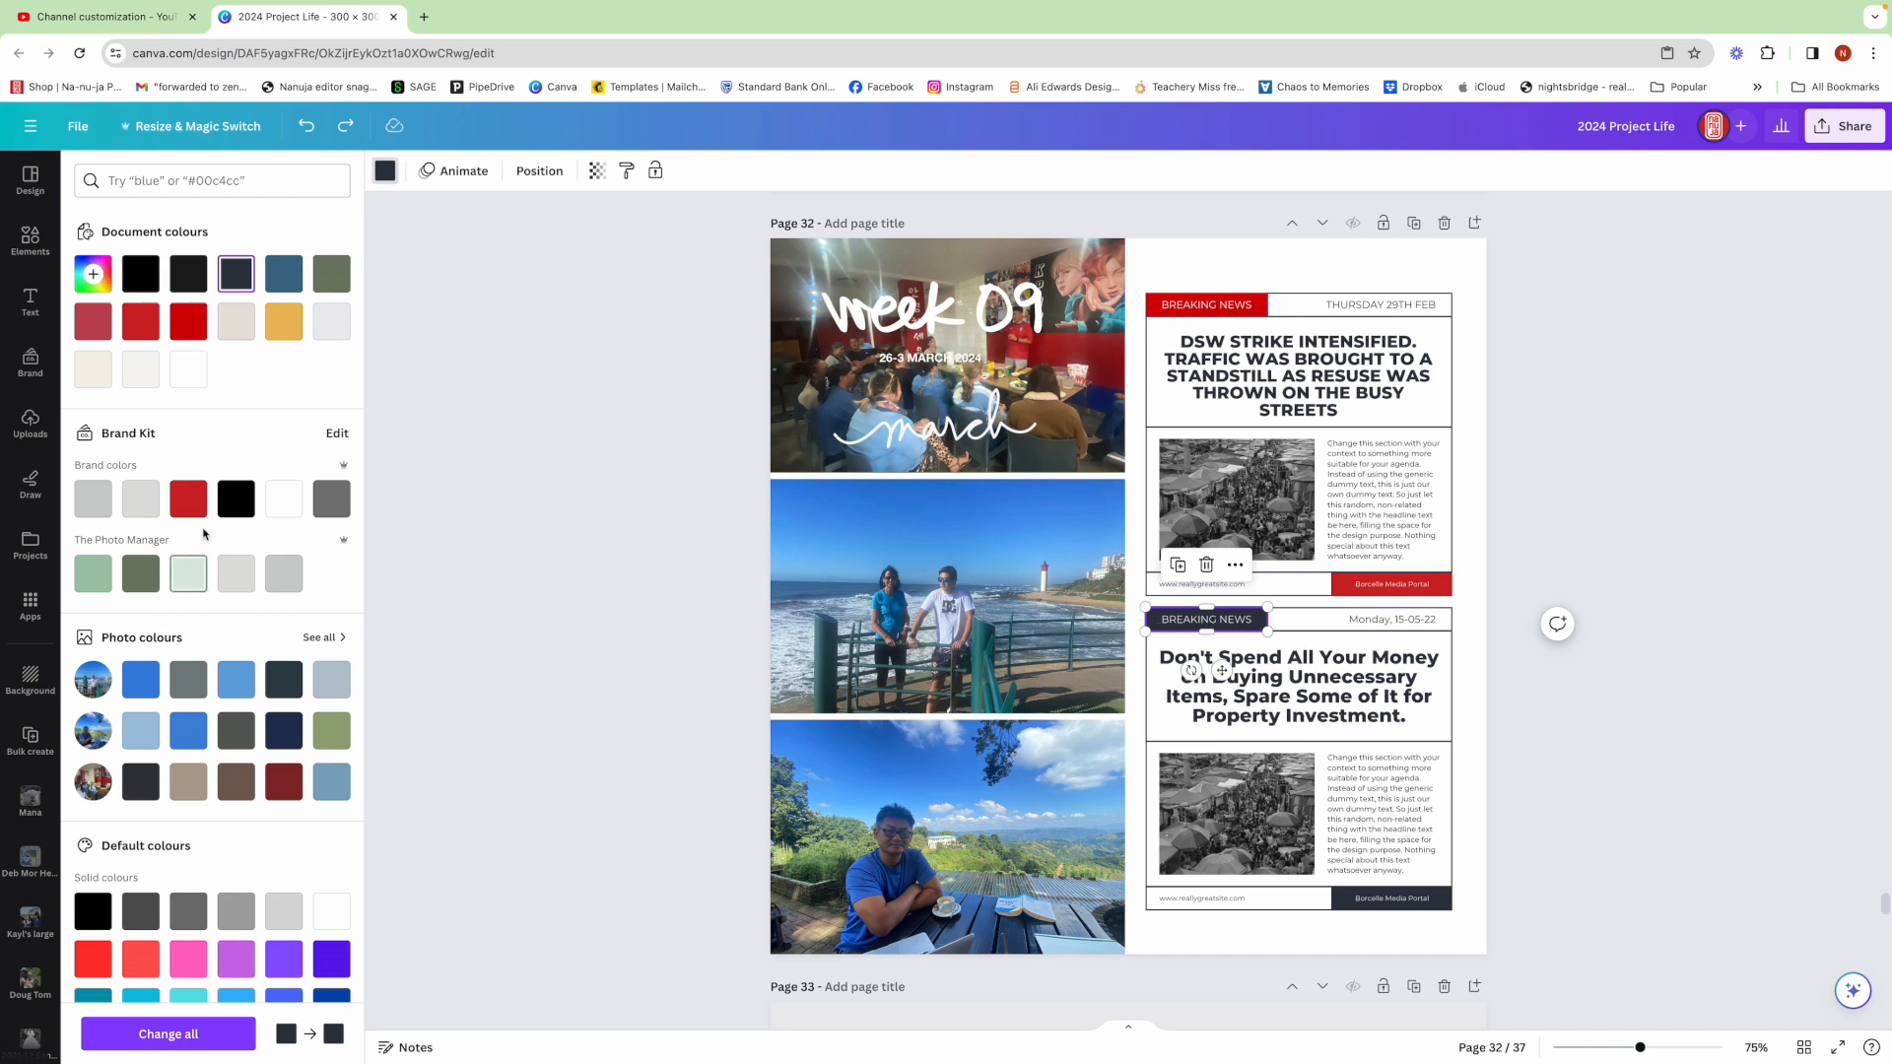
{"action": "left_click", "coordinate": [188, 504]}
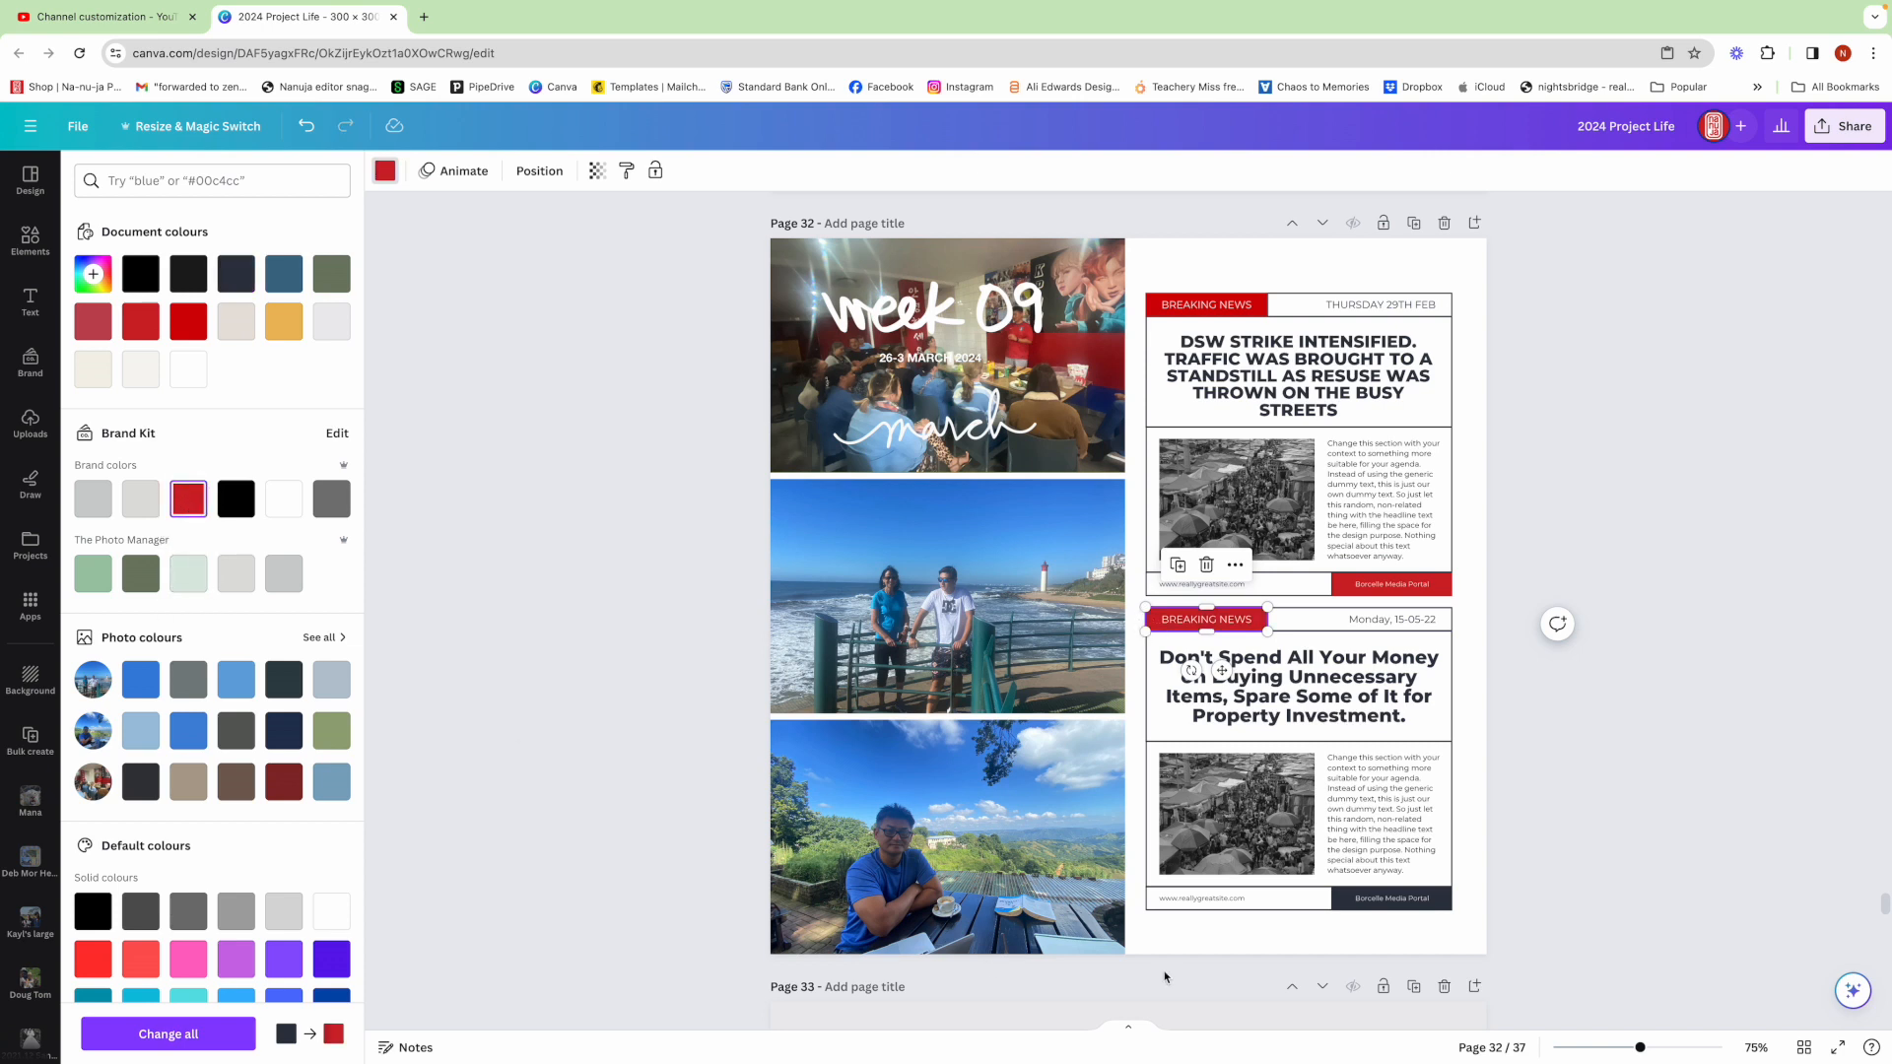
{"action": "left_click", "coordinate": [1345, 907]}
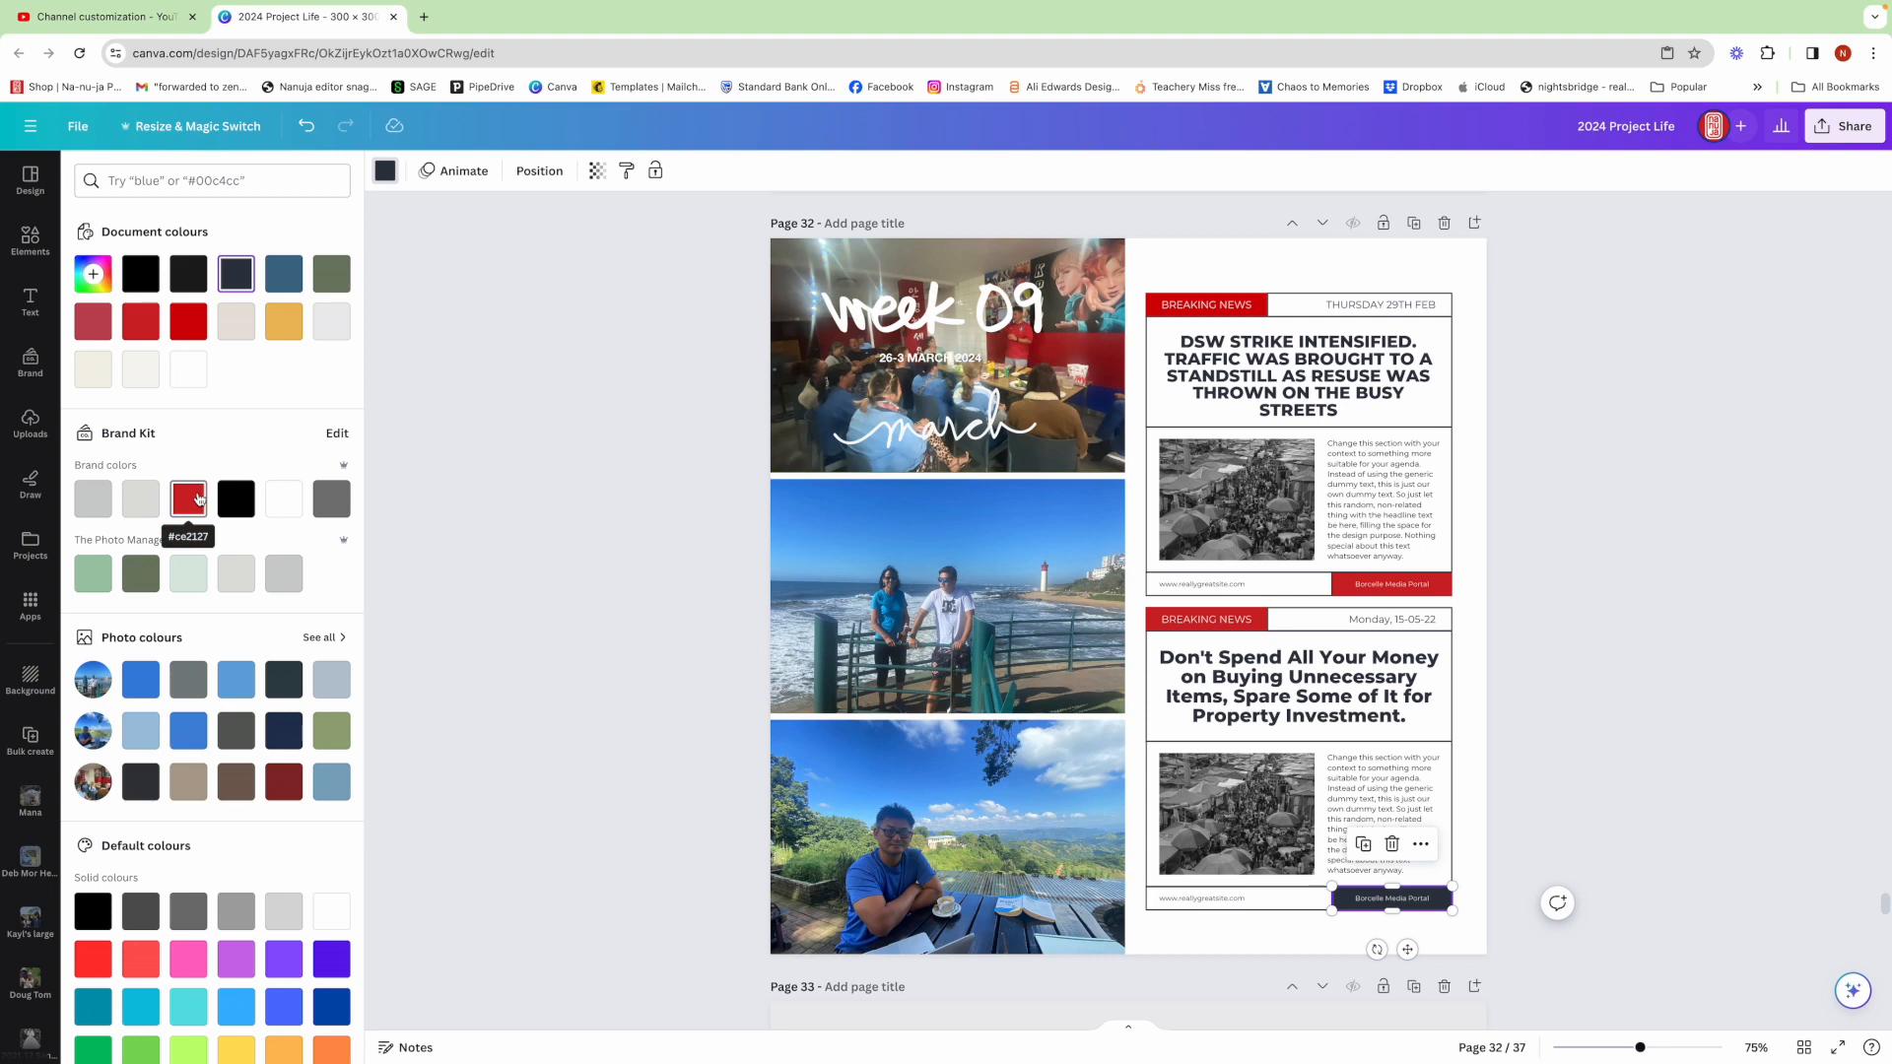
{"action": "left_click", "coordinate": [199, 499]}
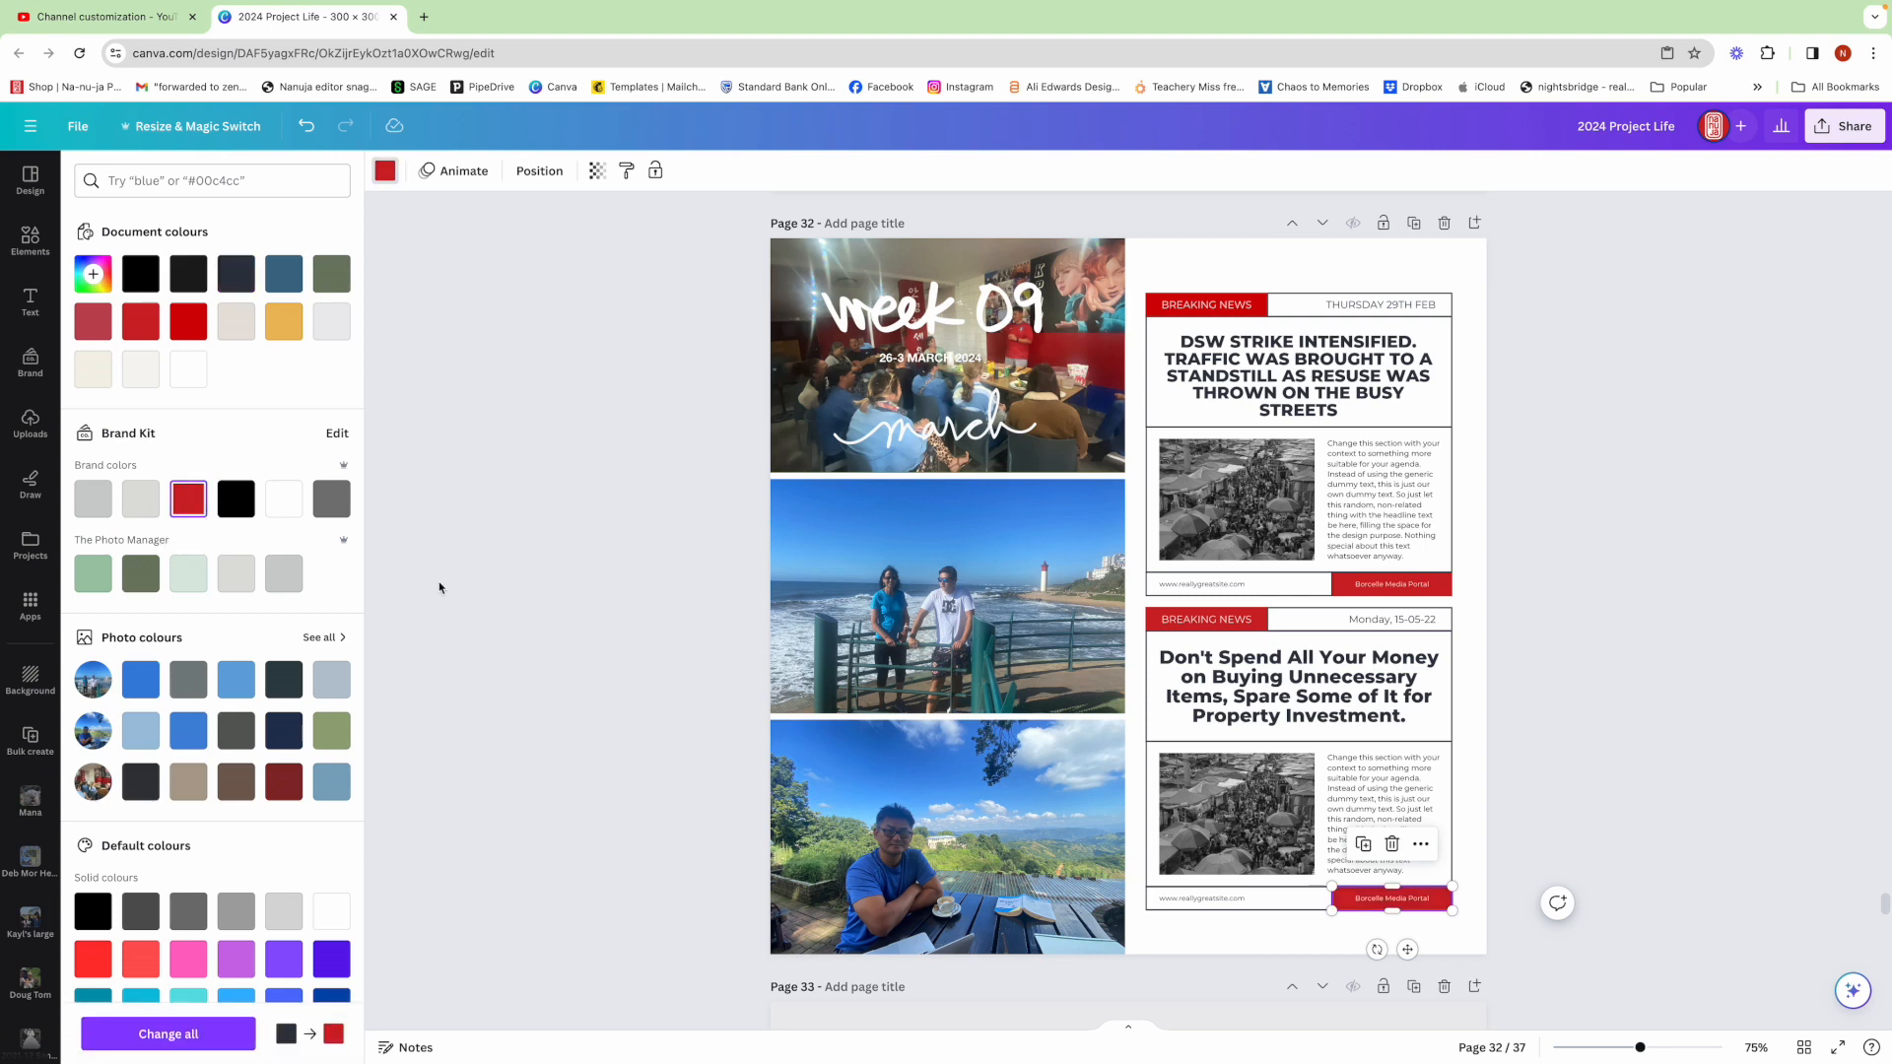
Change the second layout's banner text to 'FRUSTRATED'
{"action": "double_click", "coordinate": [1205, 618]}
{"action": "type", "text": "FRUSTRATED"}
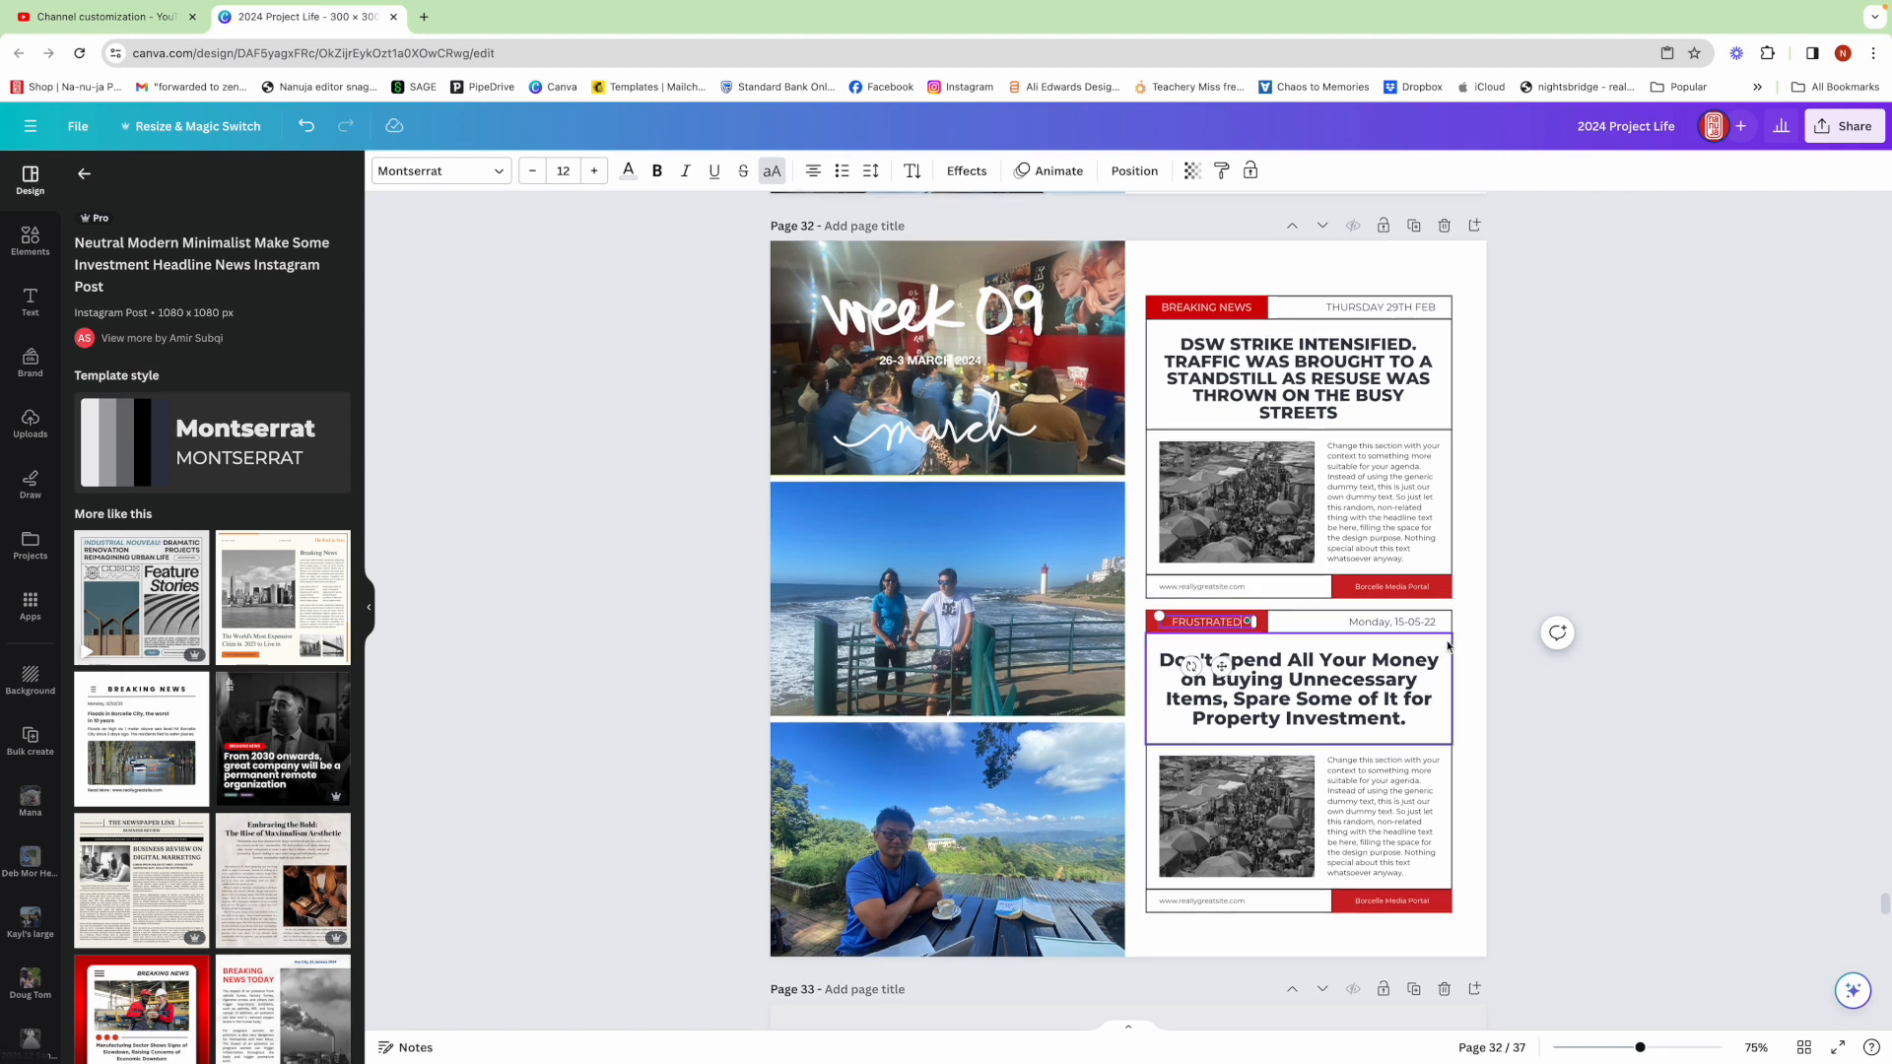
Change the first layout's red footer label to 'CRYTHEBELOVED COUNTRY'
{"action": "double_click", "coordinate": [1407, 588]}
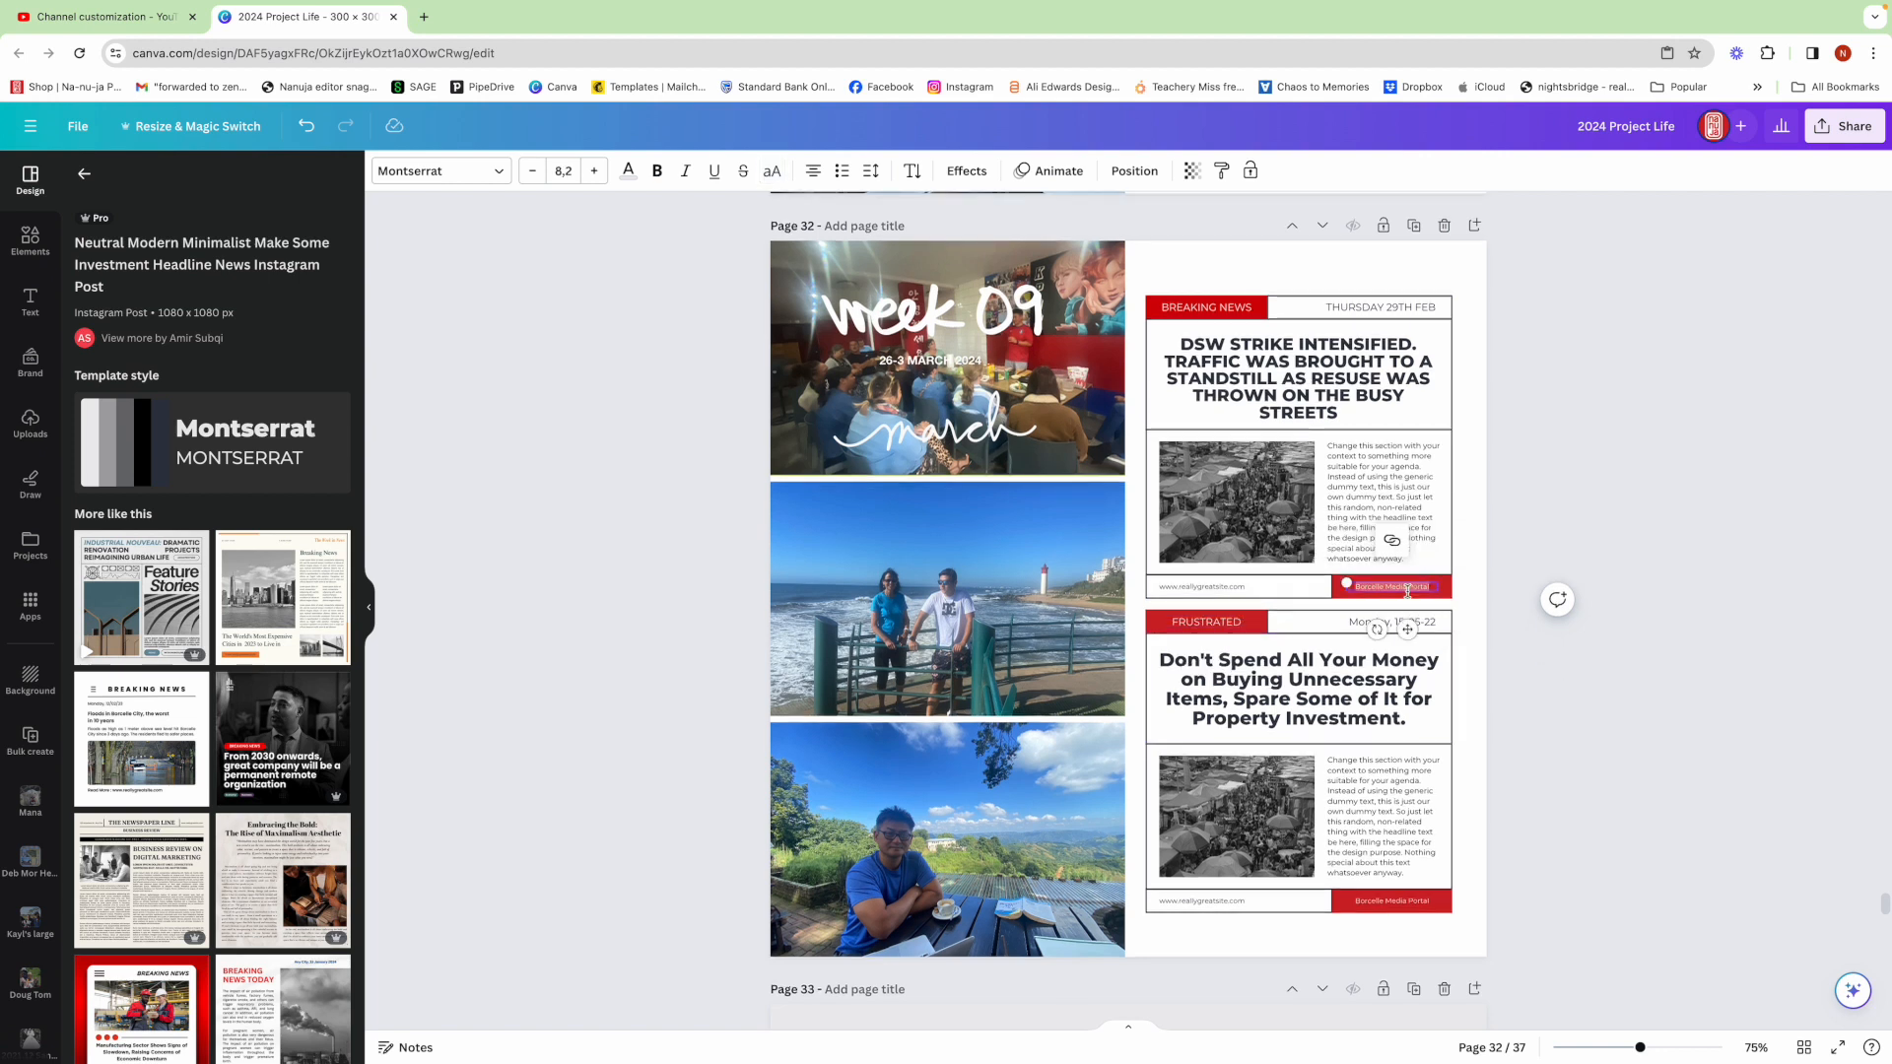
{"action": "type", "text": "CRYTHEBELOVED COUNTRY"}
{"action": "left_click_drag", "start_coordinate": [1347, 571], "coordinate": [1445, 559]}
{"action": "left_click", "coordinate": [1489, 678]}
Replace the second layout's date text with 'NIGHTMARE CONTINUES'
{"action": "scroll", "coordinate": [1489, 678], "scroll_direction": "down", "scroll_amount": 1}
{"action": "double_click", "coordinate": [1429, 579]}
{"action": "type", "text": "NOGHTMARE CONTINUES"}
{"action": "left_click", "coordinate": [1653, 629]}
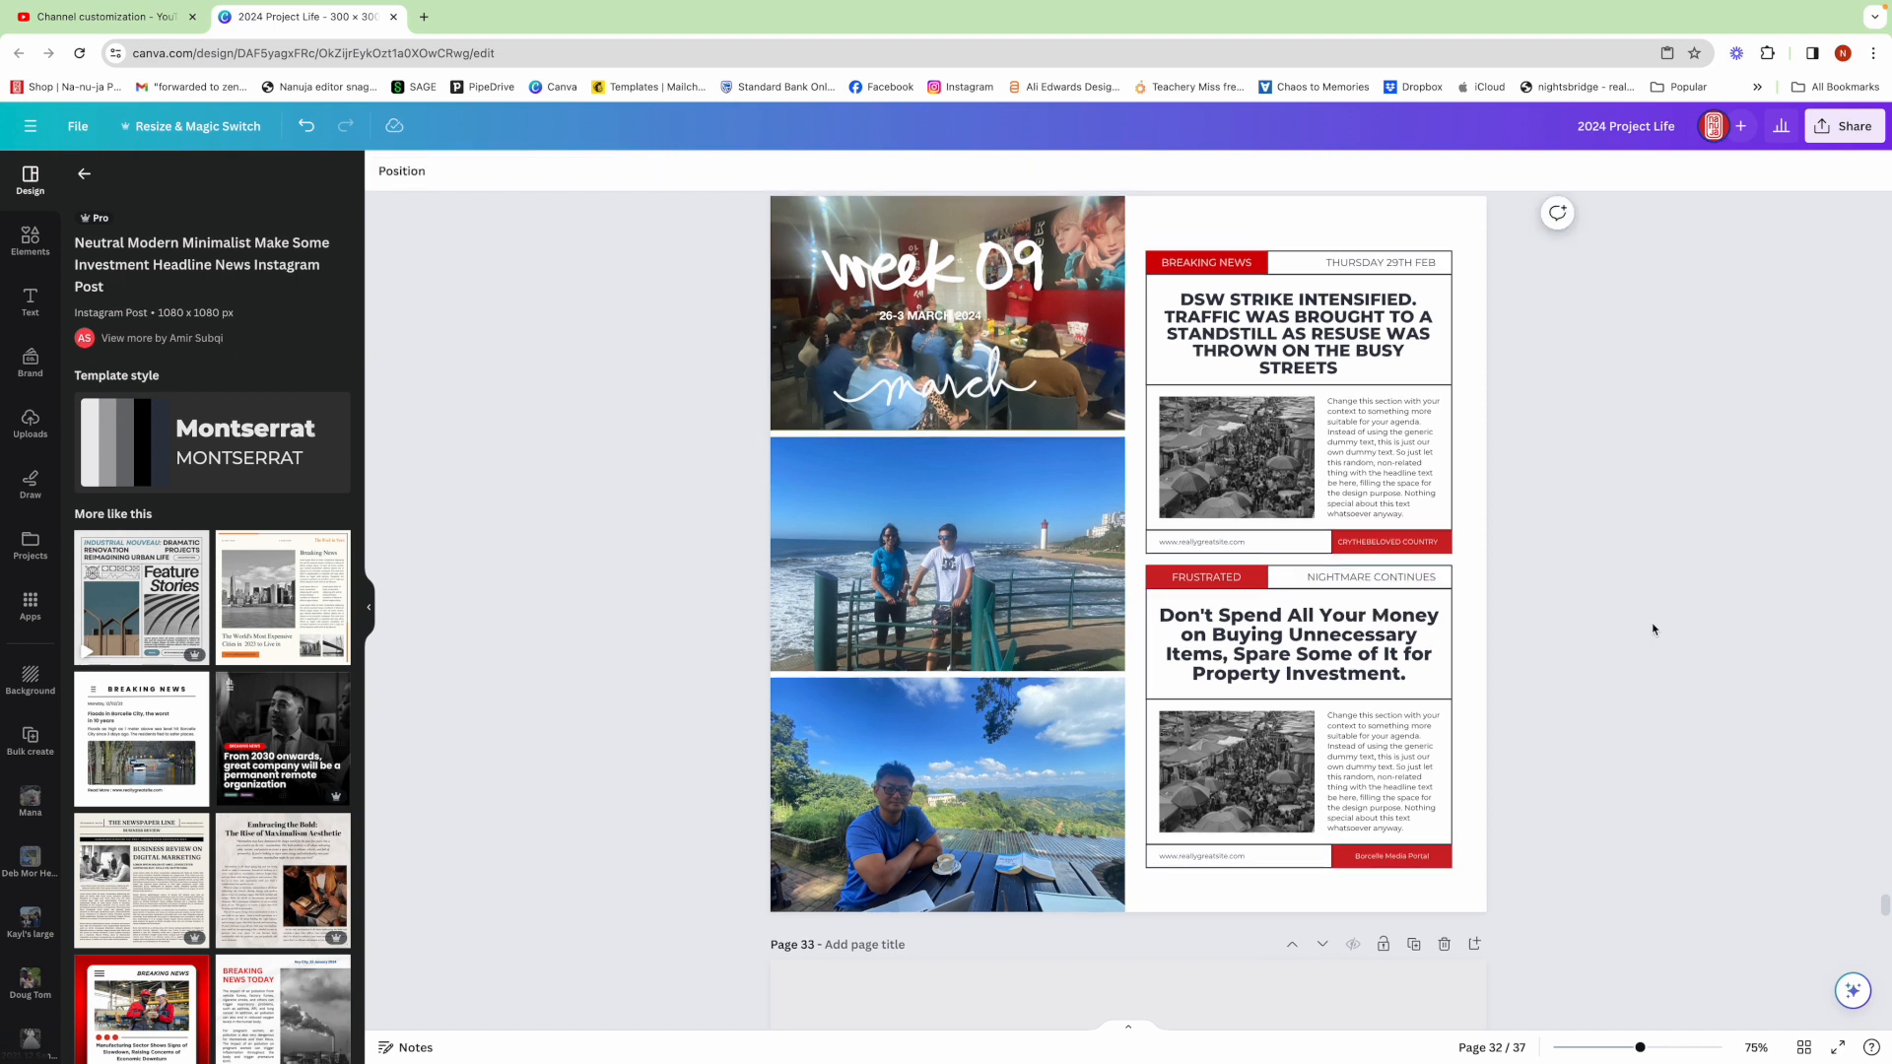
Replace the second layout's website footer text with 'HOW BAD DO THINGS NEED TO GET?'
{"action": "double_click", "coordinate": [1243, 858]}
{"action": "type", "text": "HOW BAD DO THINGS NEED TO GET?"}
{"action": "left_click", "coordinate": [1356, 894]}
Replace the first layout's website footer text with 'ABSOLUTE CHAOS IN THE CITY'
{"action": "left_click", "coordinate": [1227, 536]}
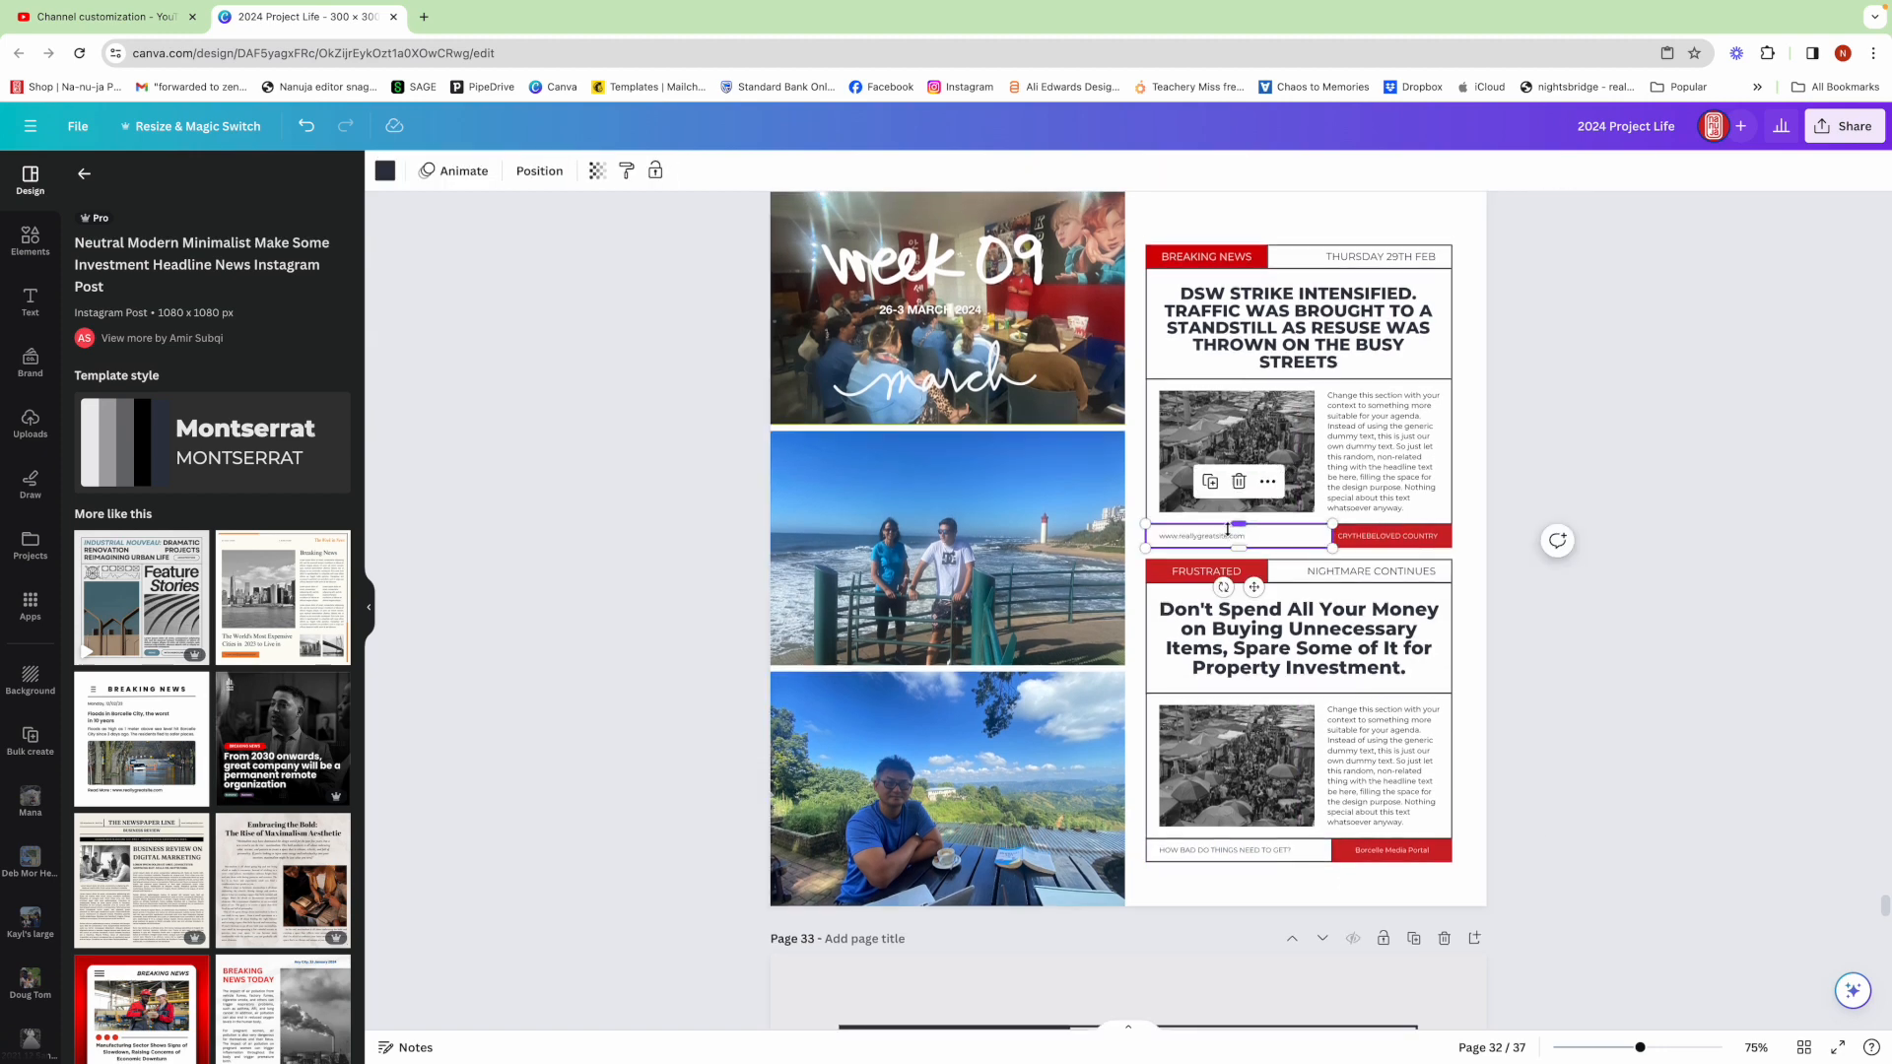
{"action": "double_click", "coordinate": [1226, 536]}
{"action": "type", "text": "ABSOLUTE CHAOS IN THE CITY"}
{"action": "key", "text": "Escape"}
{"action": "left_click", "coordinate": [1617, 633]}
Replace the first layout's image with the rubbish-strewn street photo from the 2024 Yearbook source folder
{"action": "left_click", "coordinate": [30, 545]}
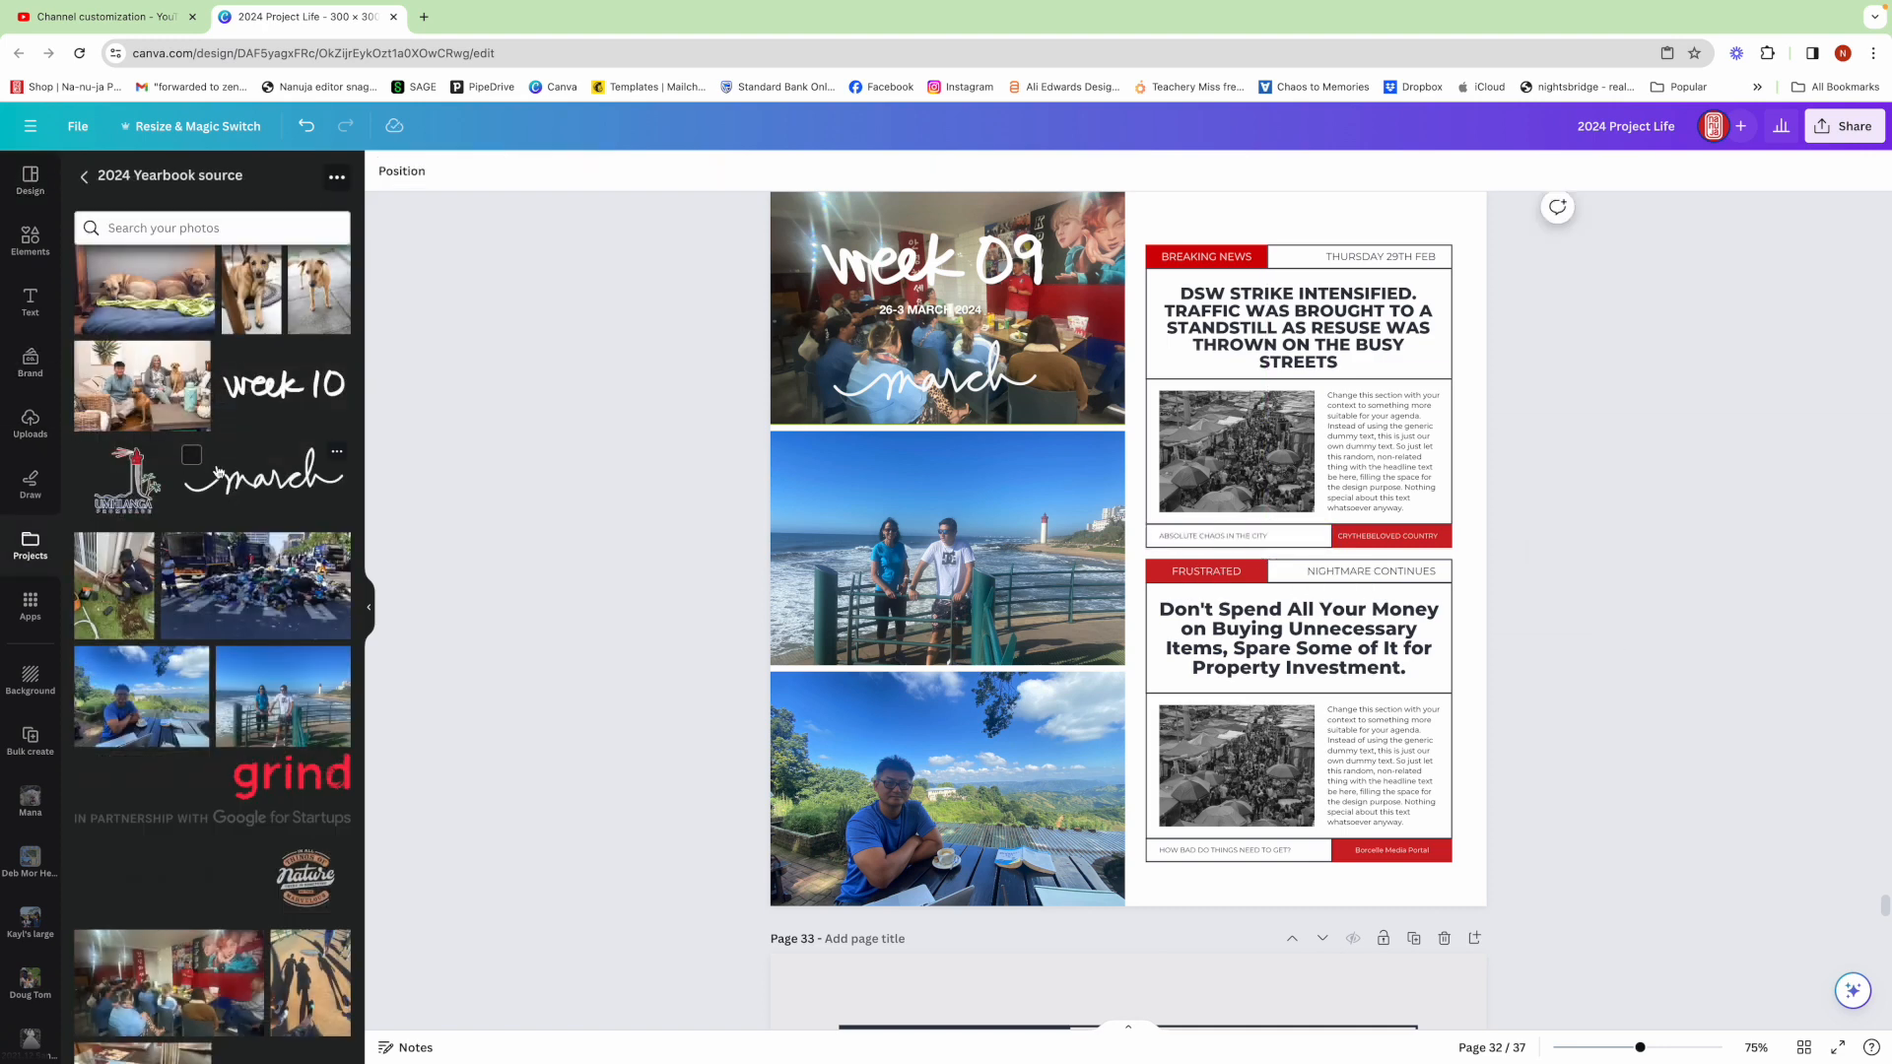
{"action": "left_click_drag", "start_coordinate": [244, 584], "coordinate": [1219, 458]}
{"action": "double_click", "coordinate": [1240, 456]}
{"action": "left_click", "coordinate": [1682, 505]}
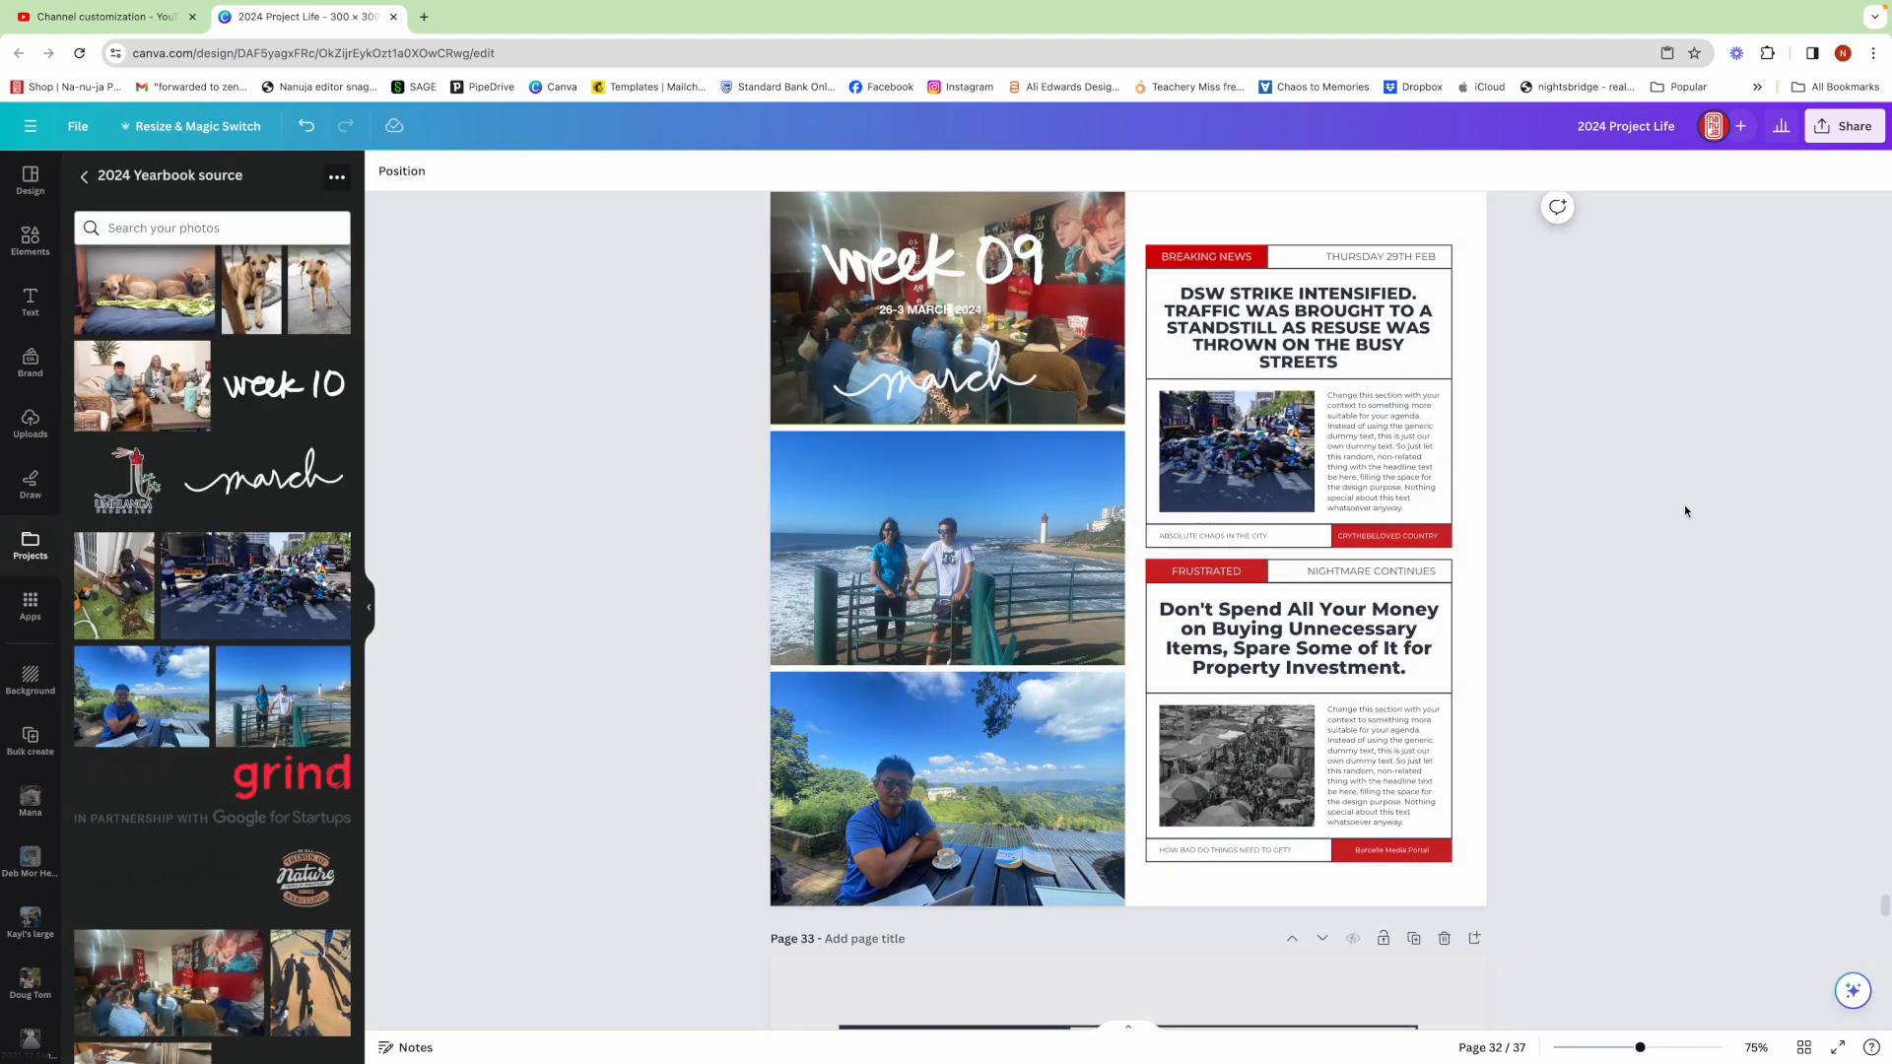
Replace the second layout's image with the photo of the man working in the garden
{"action": "left_click_drag", "start_coordinate": [116, 588], "coordinate": [1243, 767]}
{"action": "double_click", "coordinate": [1222, 766]}
{"action": "left_click", "coordinate": [1641, 814]}
Replace the second layout's headline with 'NO WIFI(CABLES CUT BY THE GARDEN COMPANY) DAILY LOADSHEDDING OF ELECTRICITY, AND NOW WATER CUT OFF & WITNESSED A NUMBER OF ROAD ACCIDENTS - BEYOND UPSETTING'
{"action": "double_click", "coordinate": [1306, 630]}
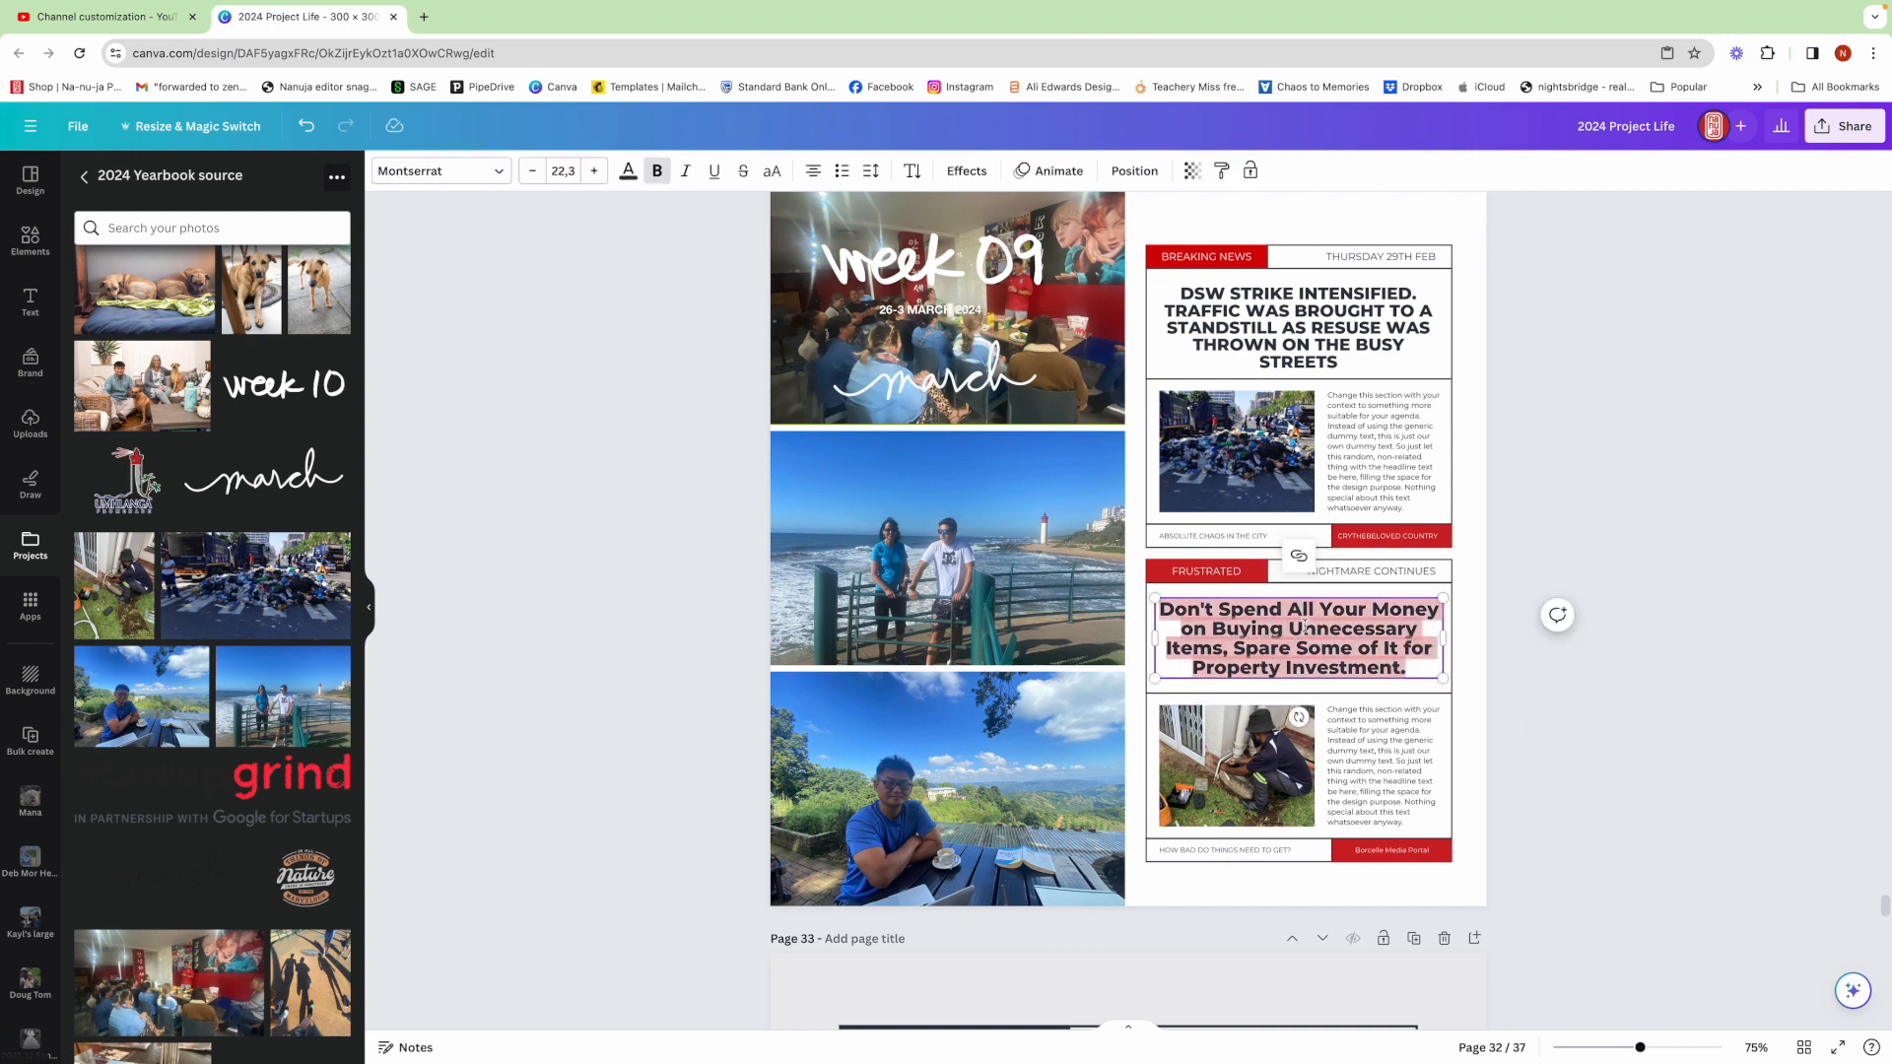
{"action": "type", "text": "N"}
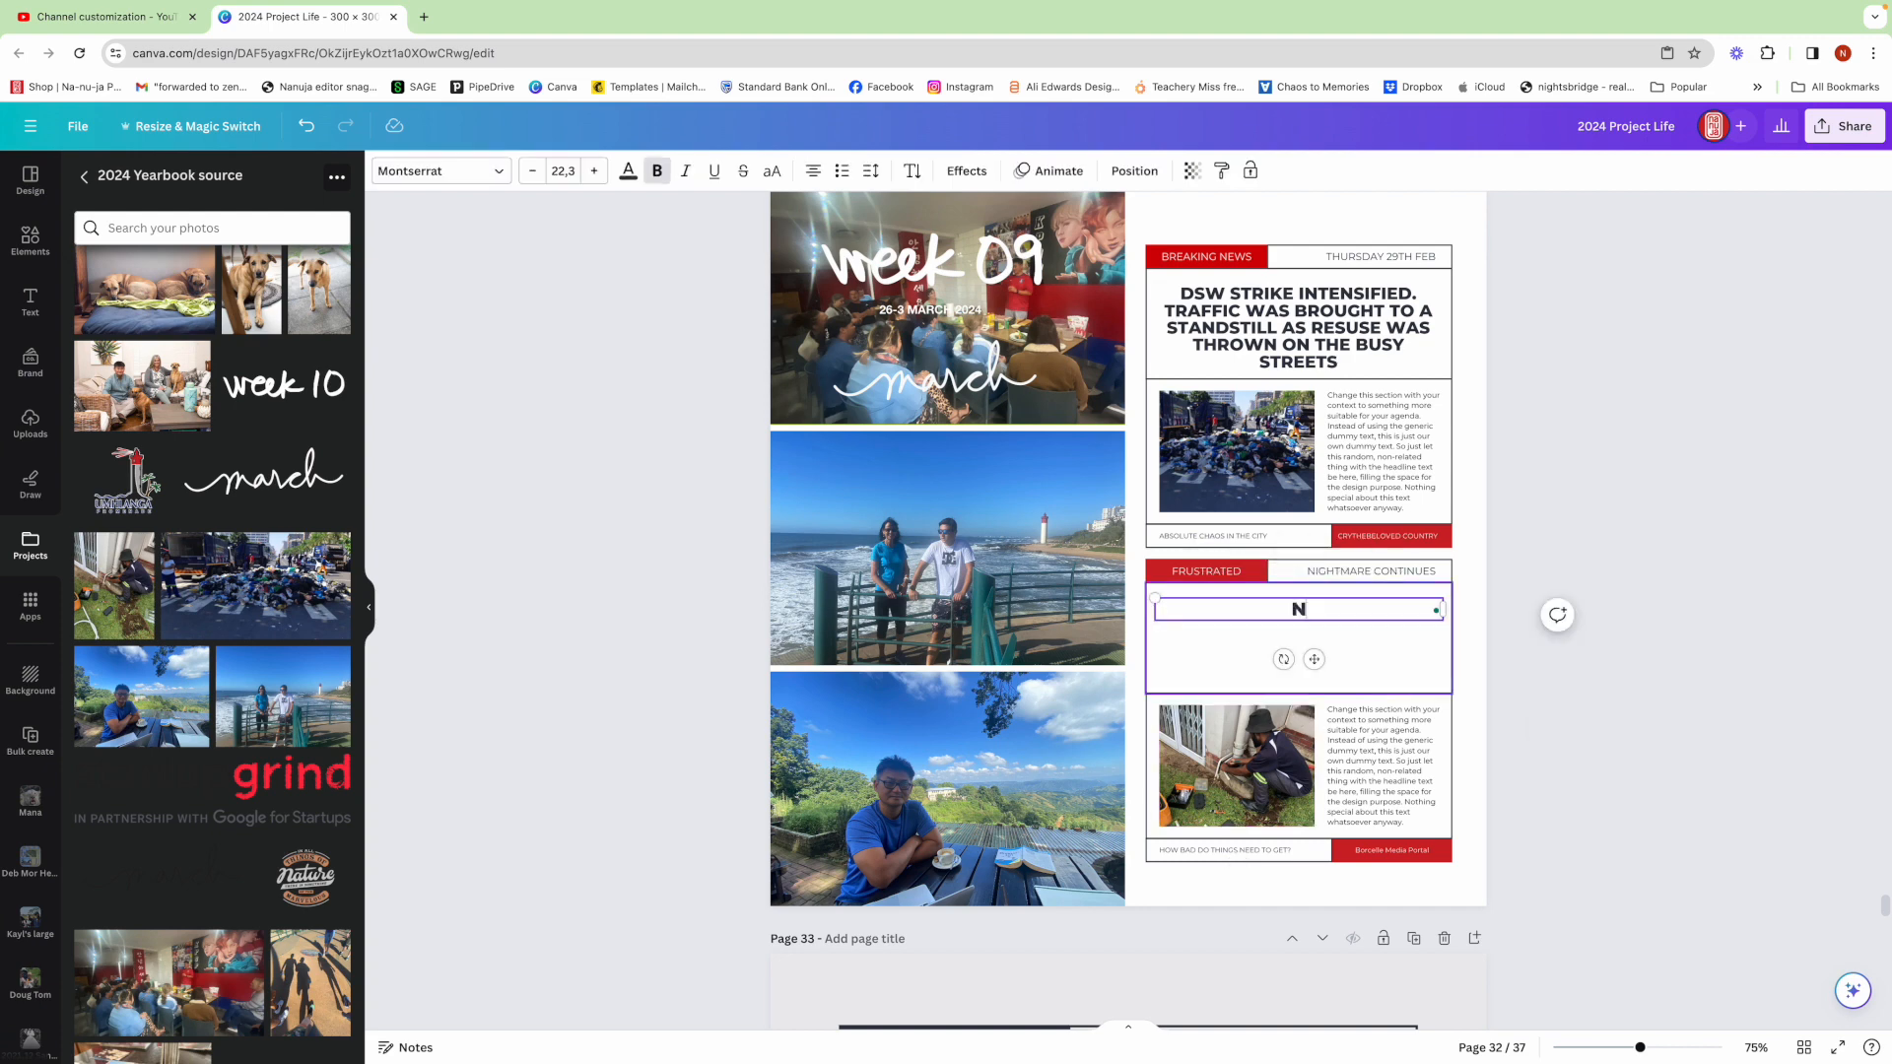
{"action": "type", "text": "O WIFI(CABLES"}
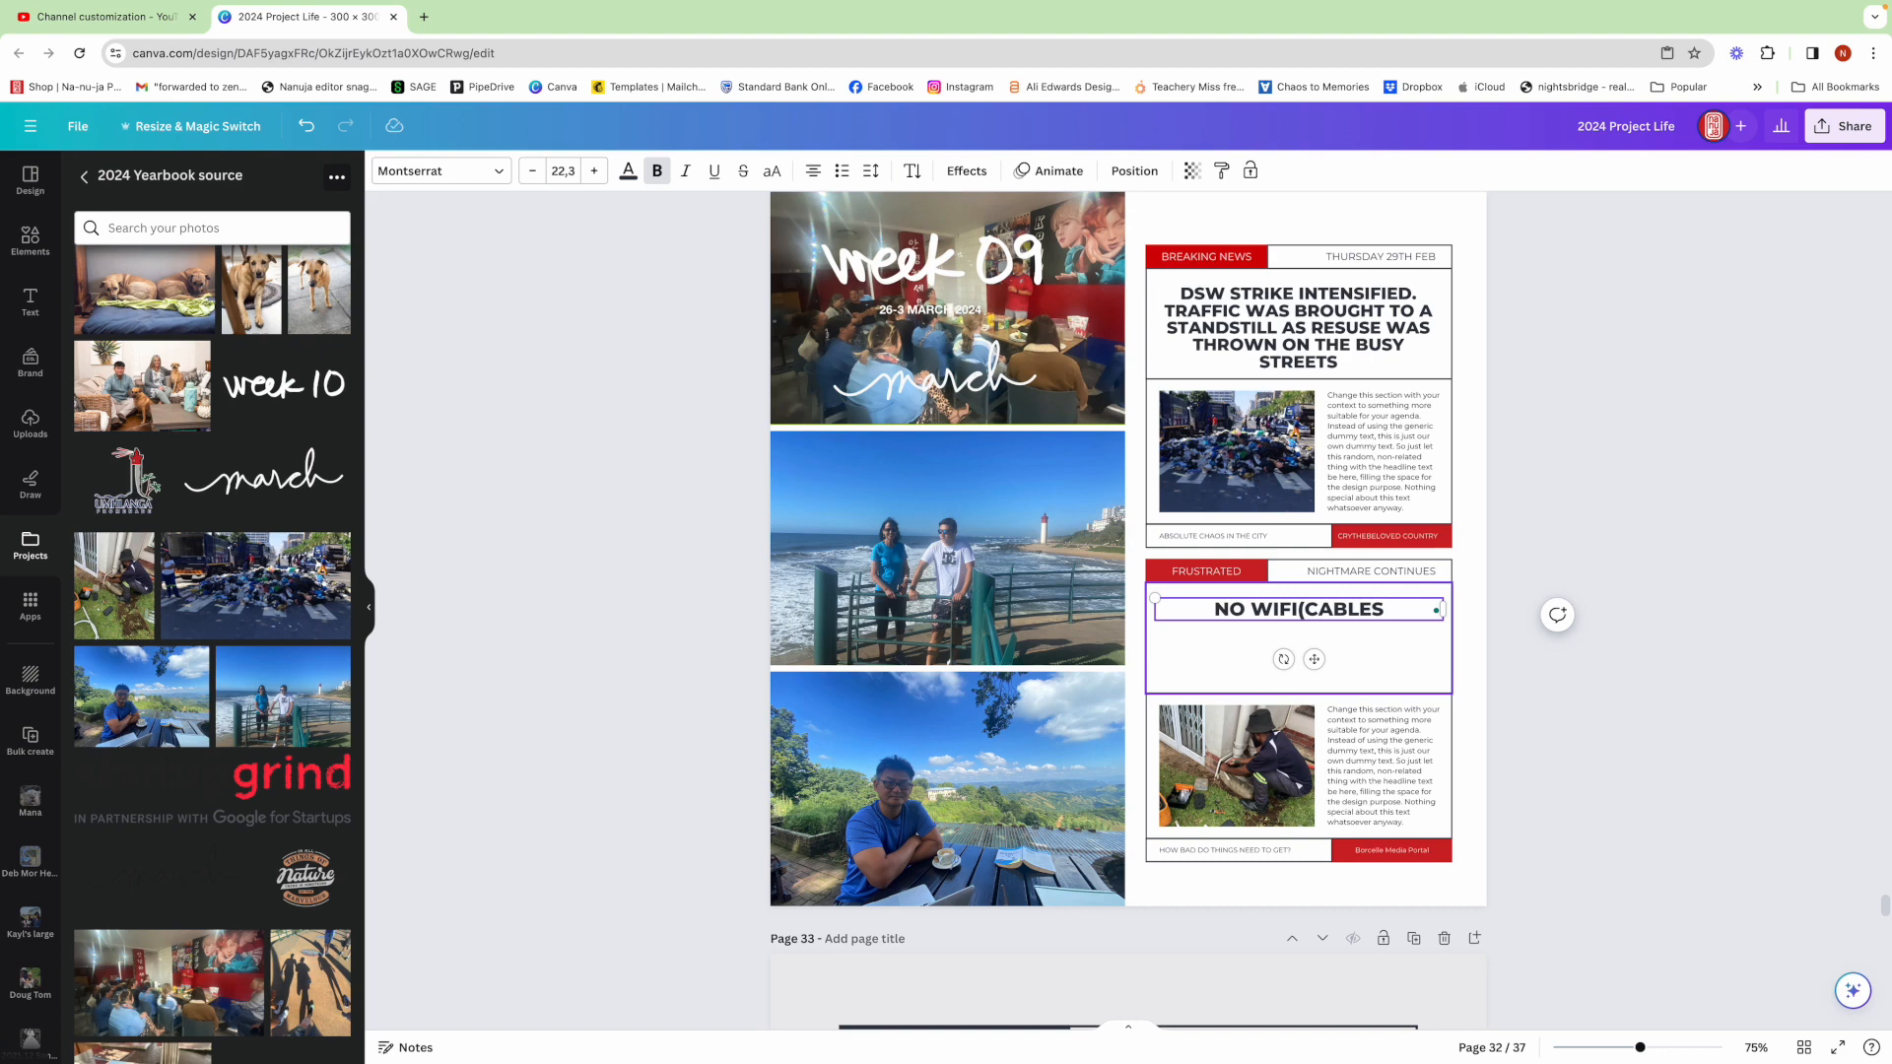
{"action": "type", "text": " CUT BY"}
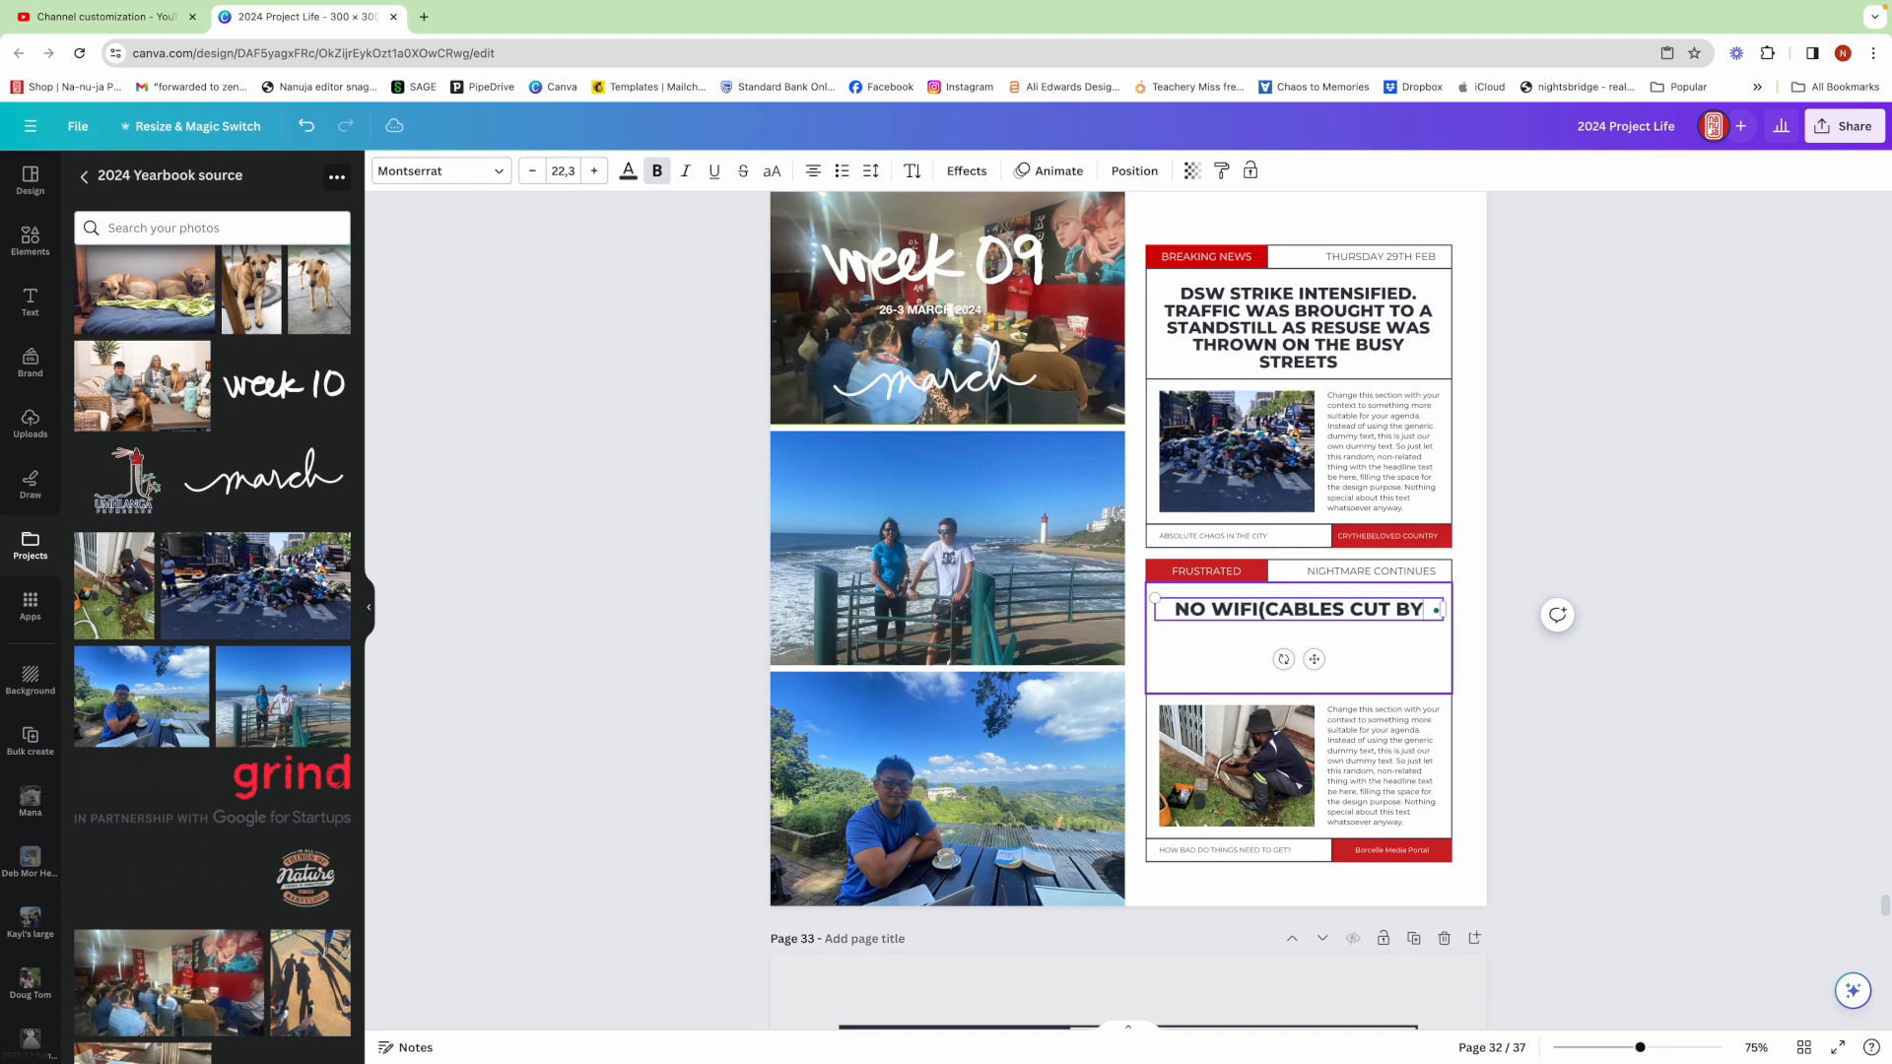
{"action": "type", "text": " THE GARDEN "}
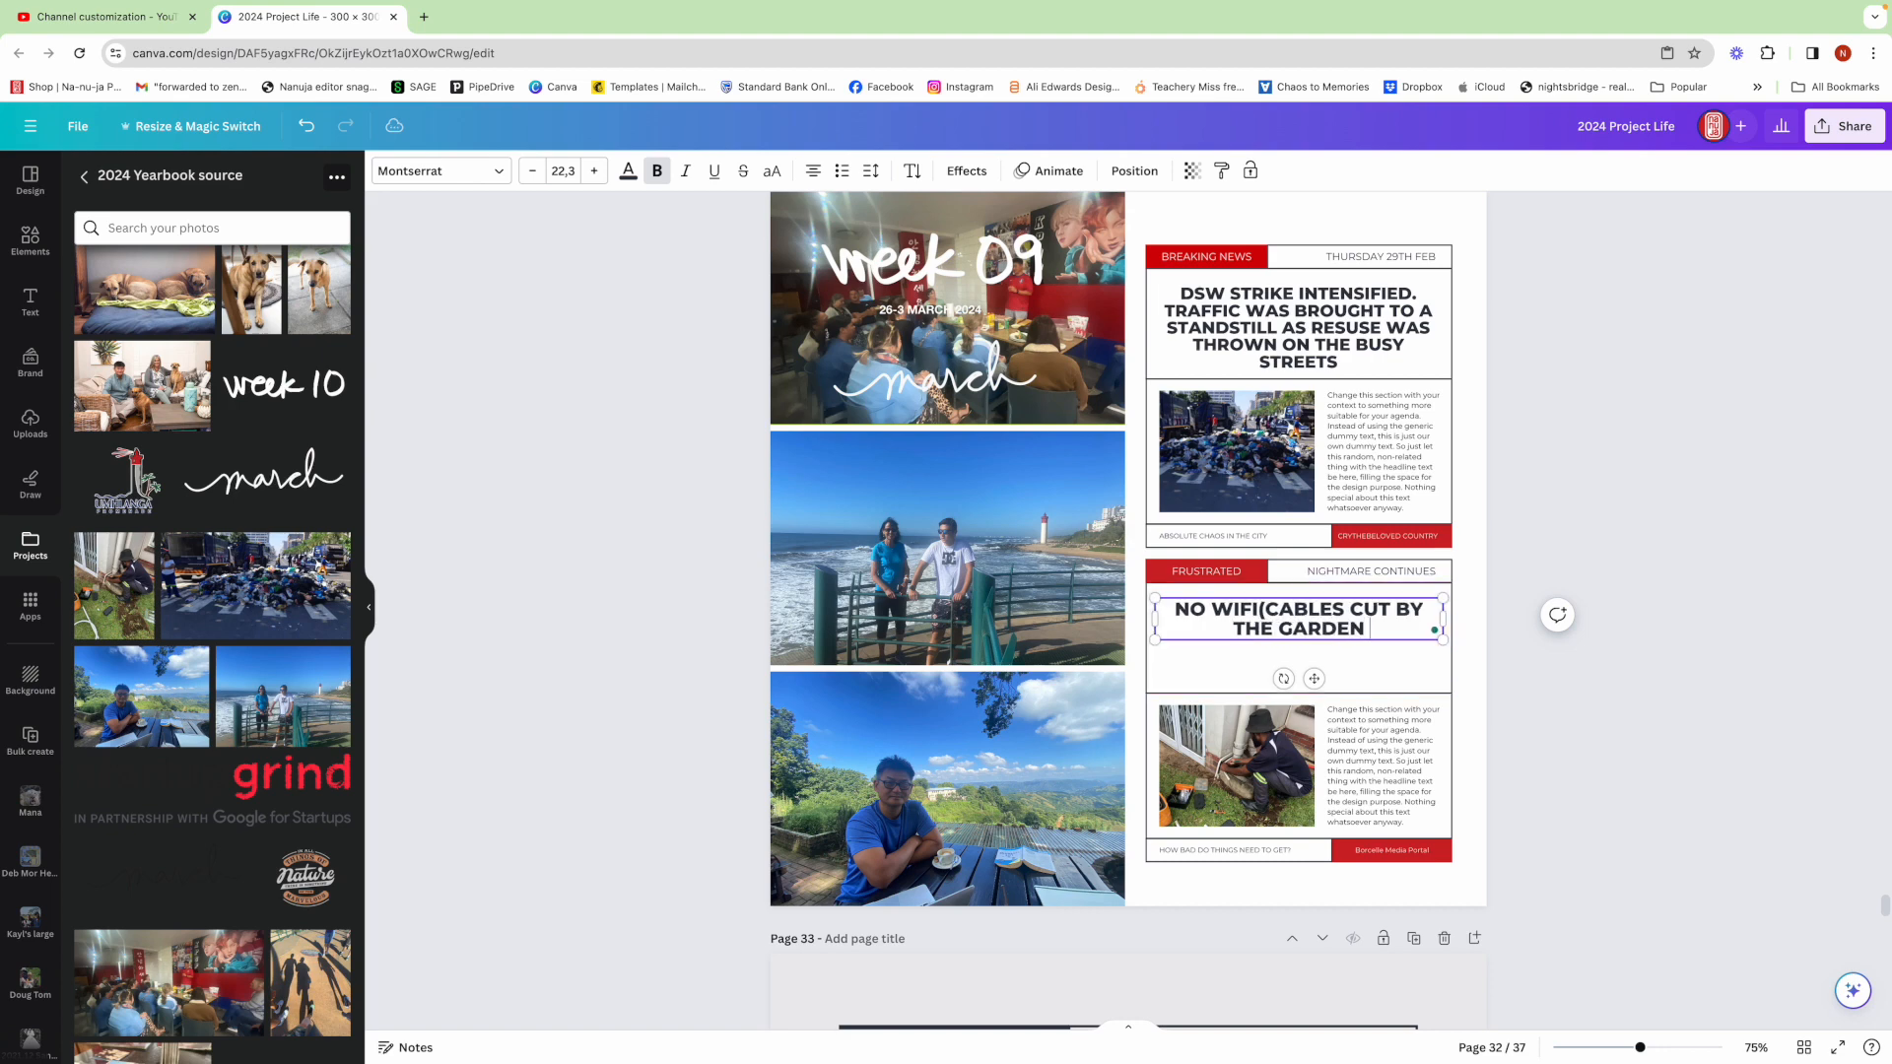
{"action": "type", "text": "COMPAN"}
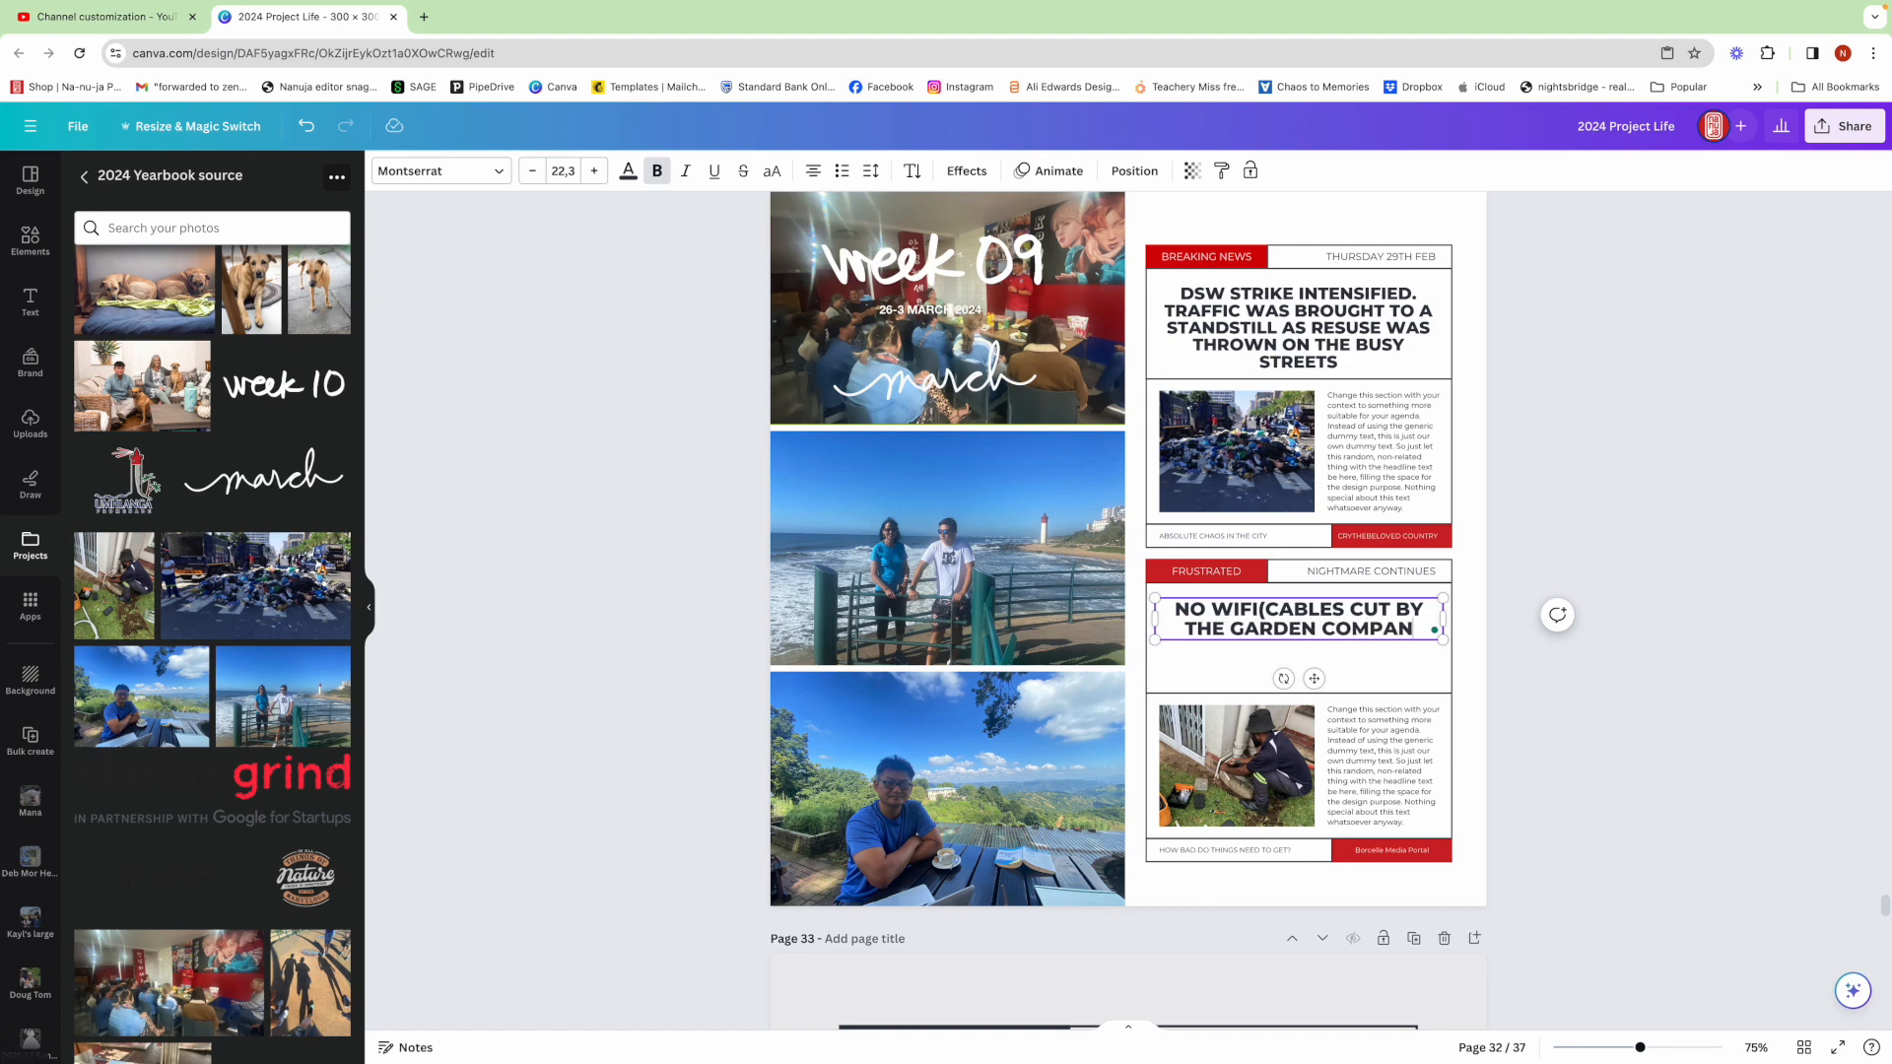
{"action": "type", "text": "Y) DAILY LOADSHEDDING"}
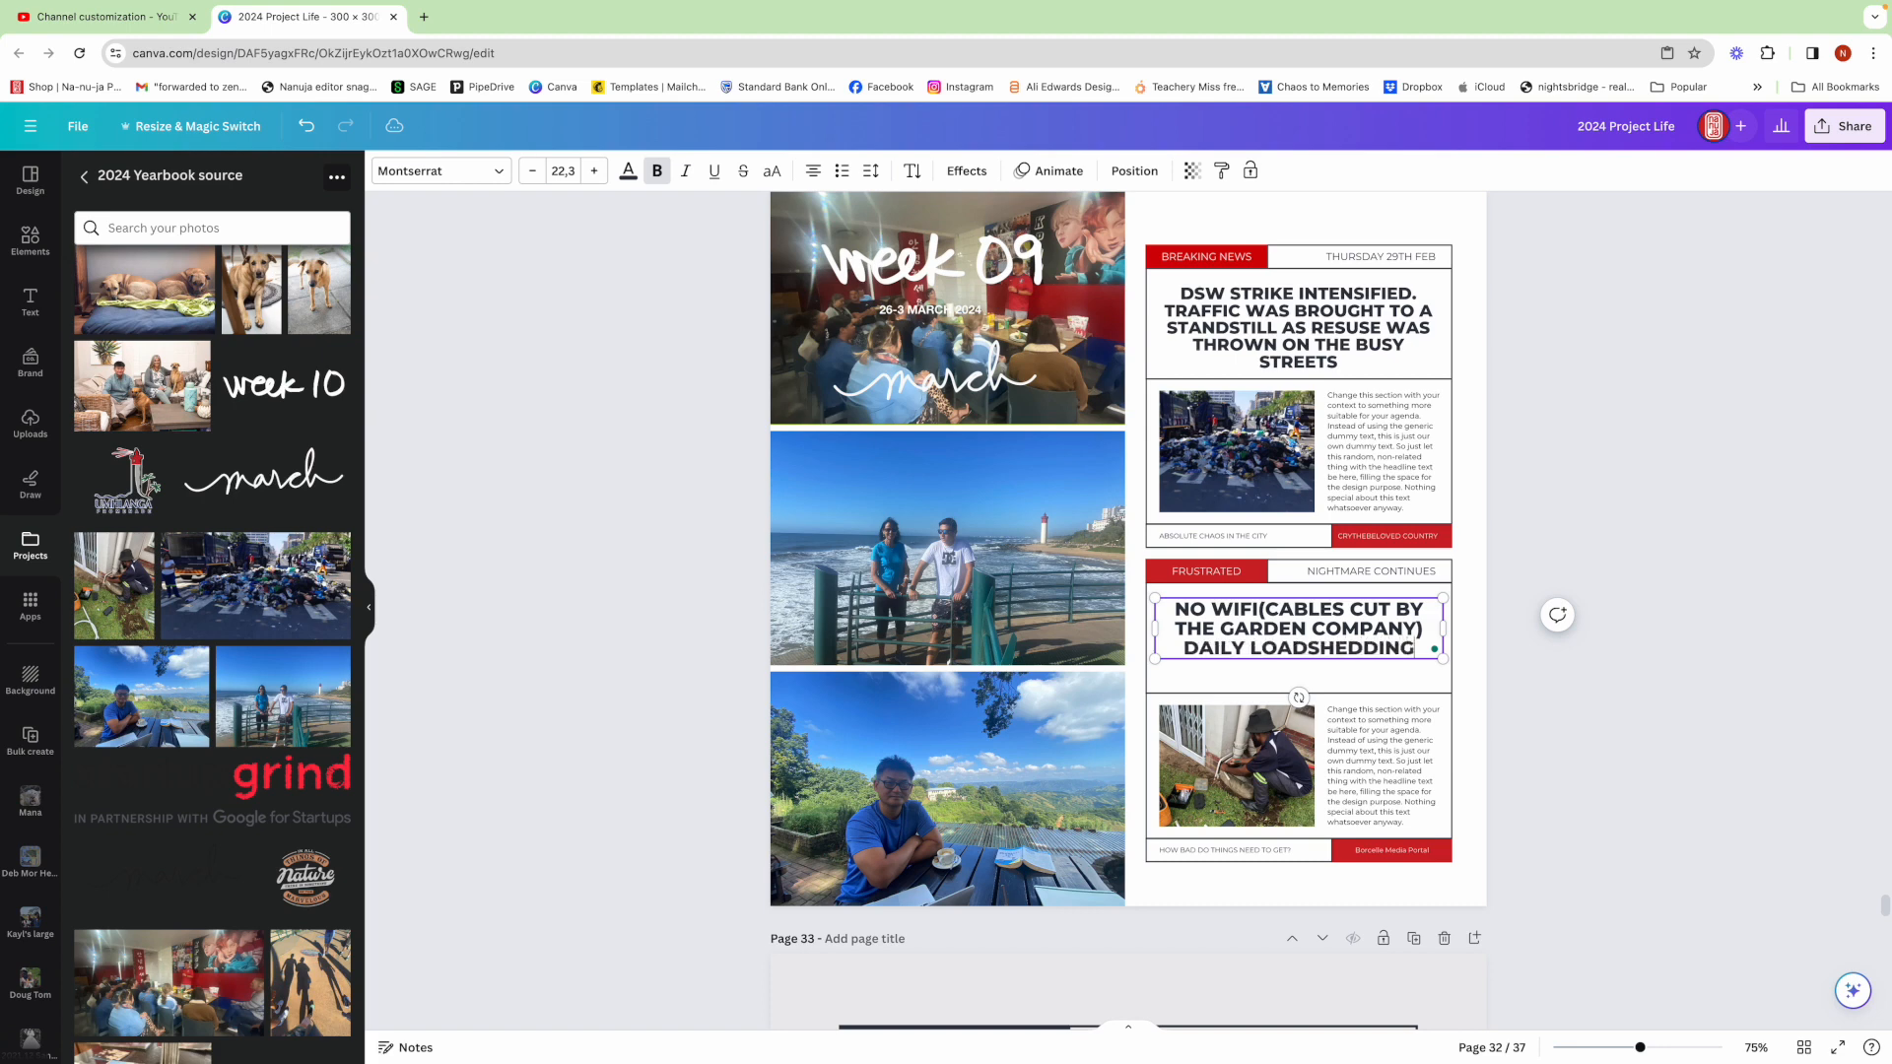
{"action": "type", "text": " OF"}
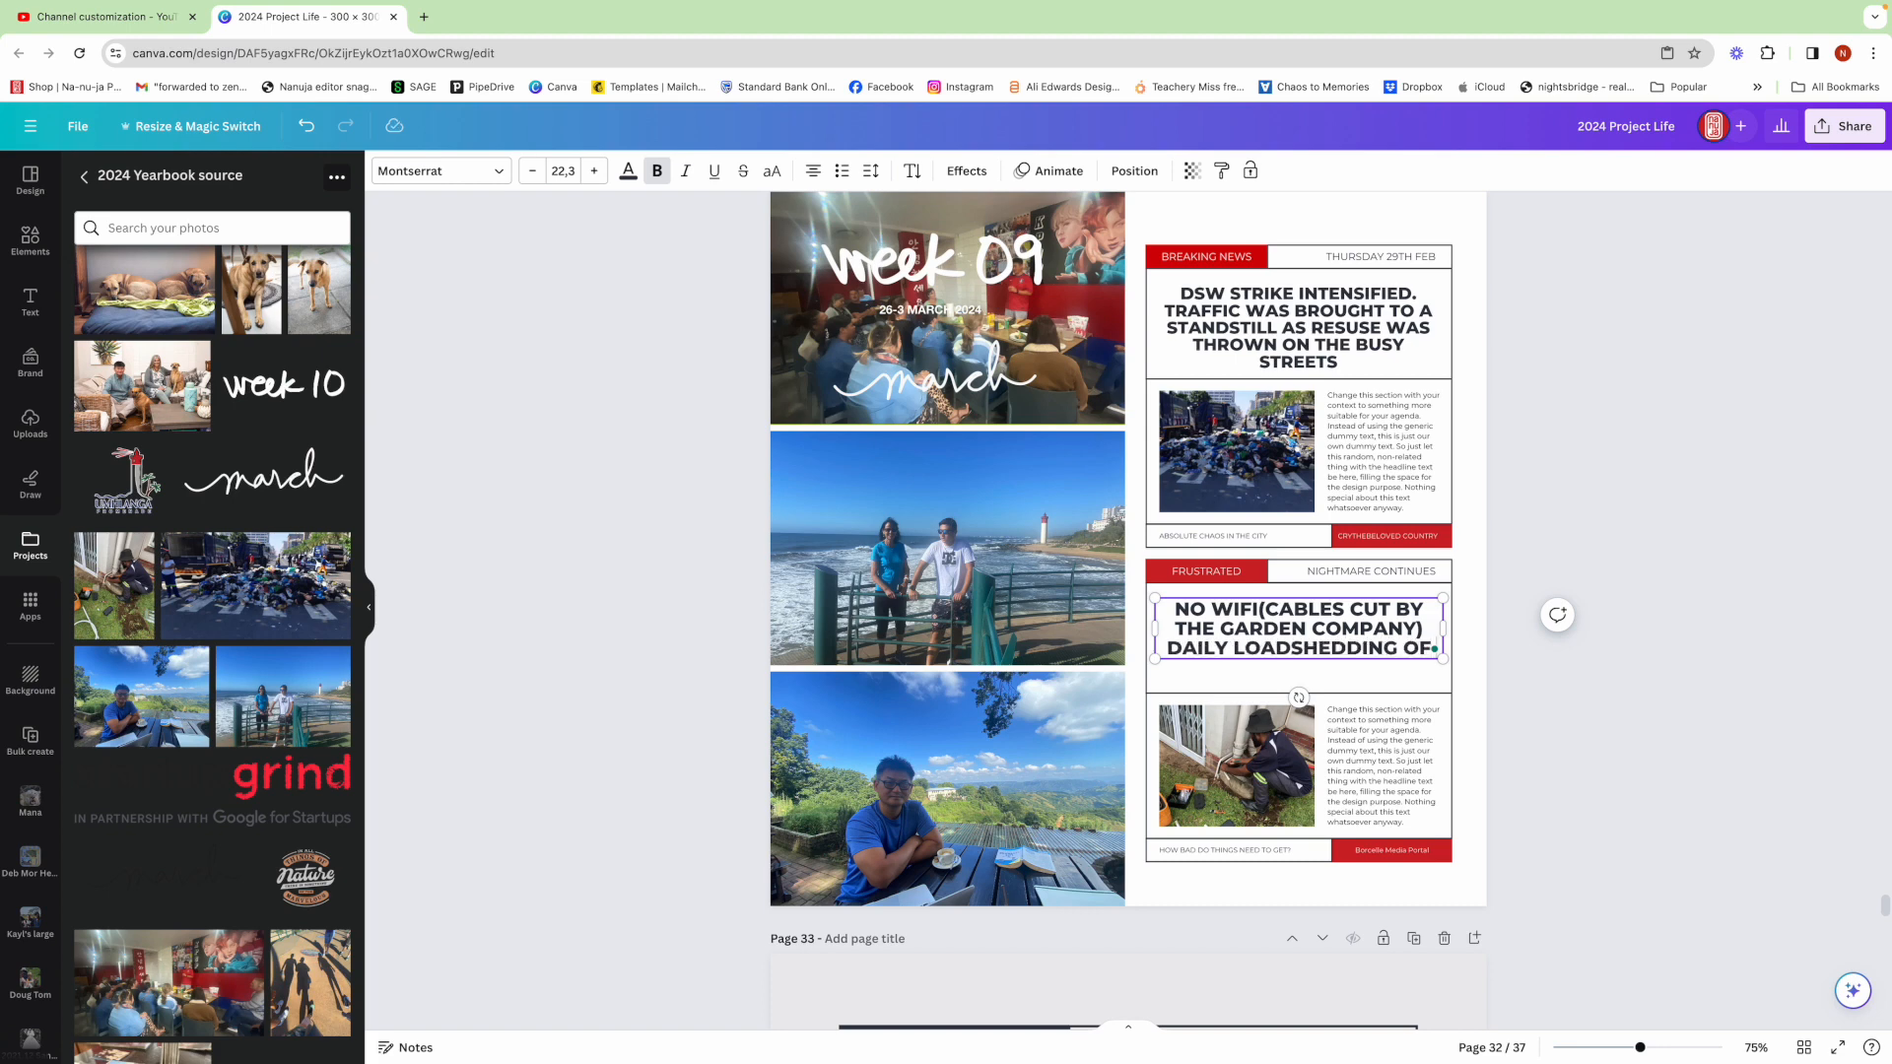
{"action": "type", "text": " ELECTRICITY"}
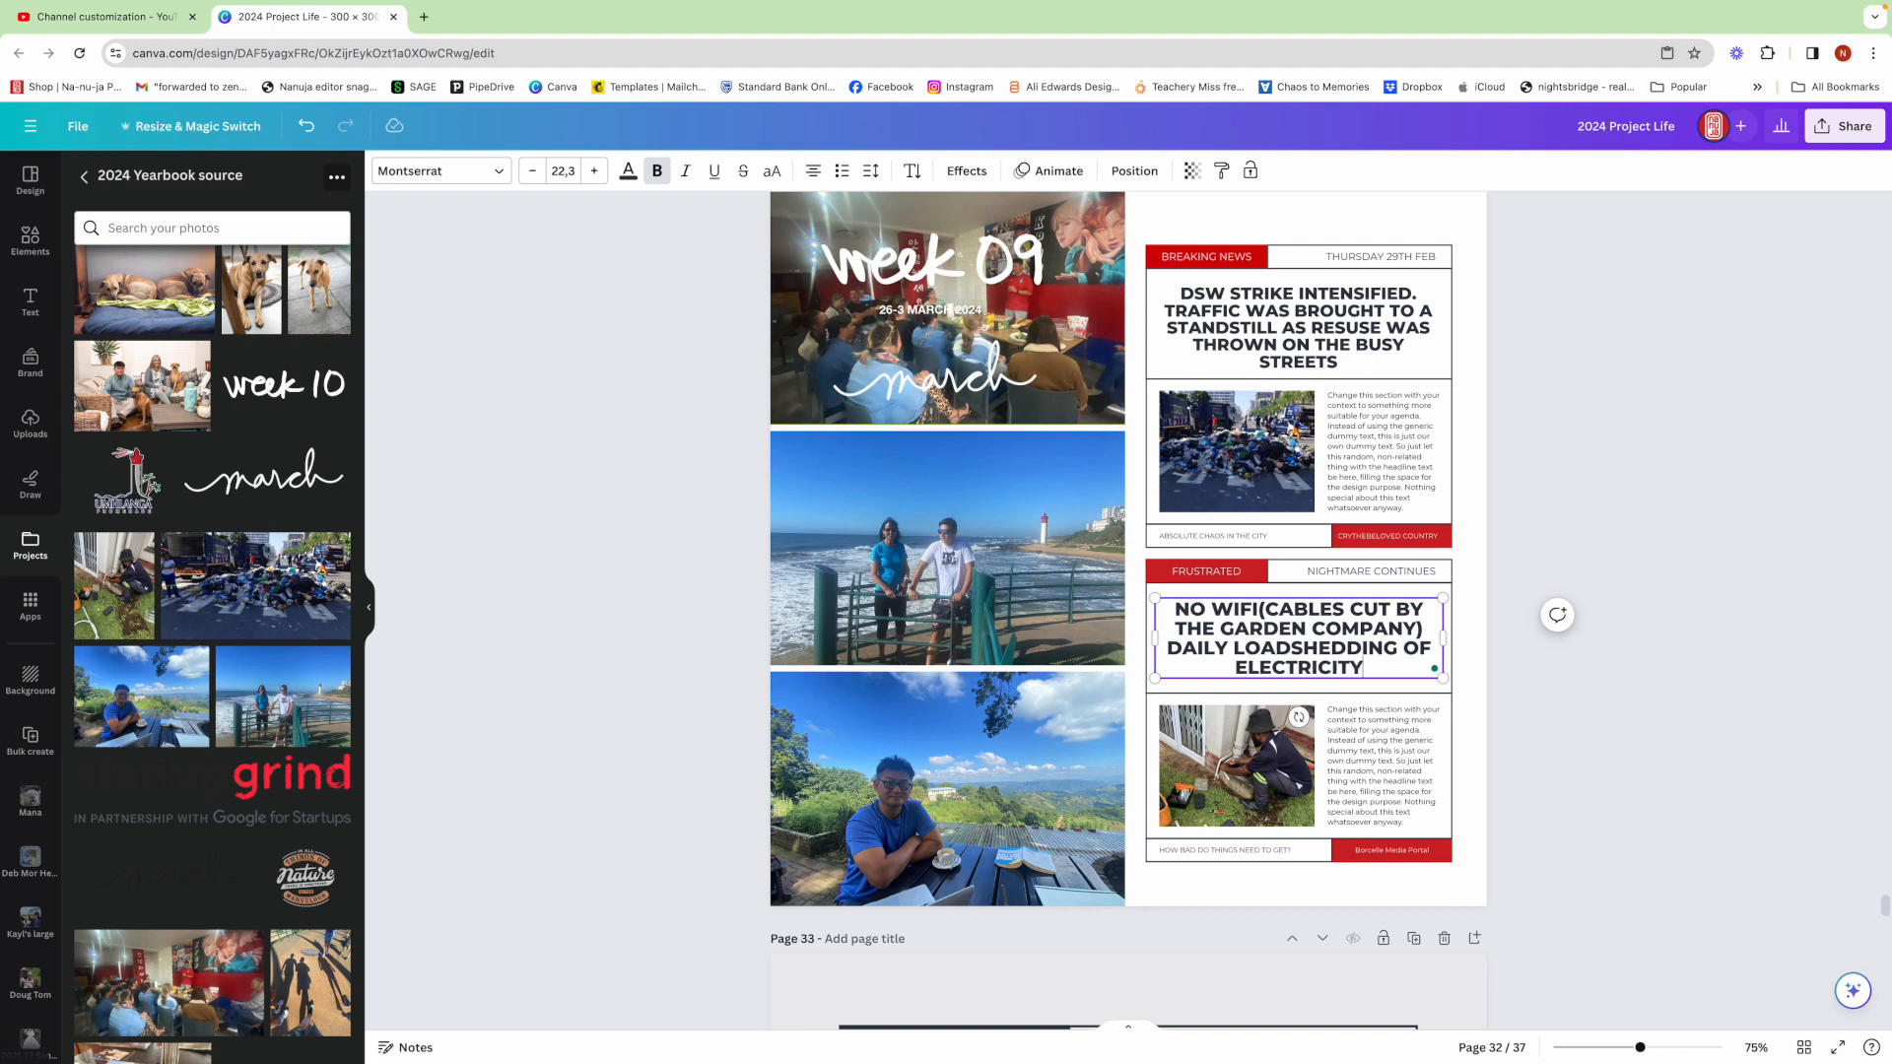
{"action": "type", "text": ", AN"}
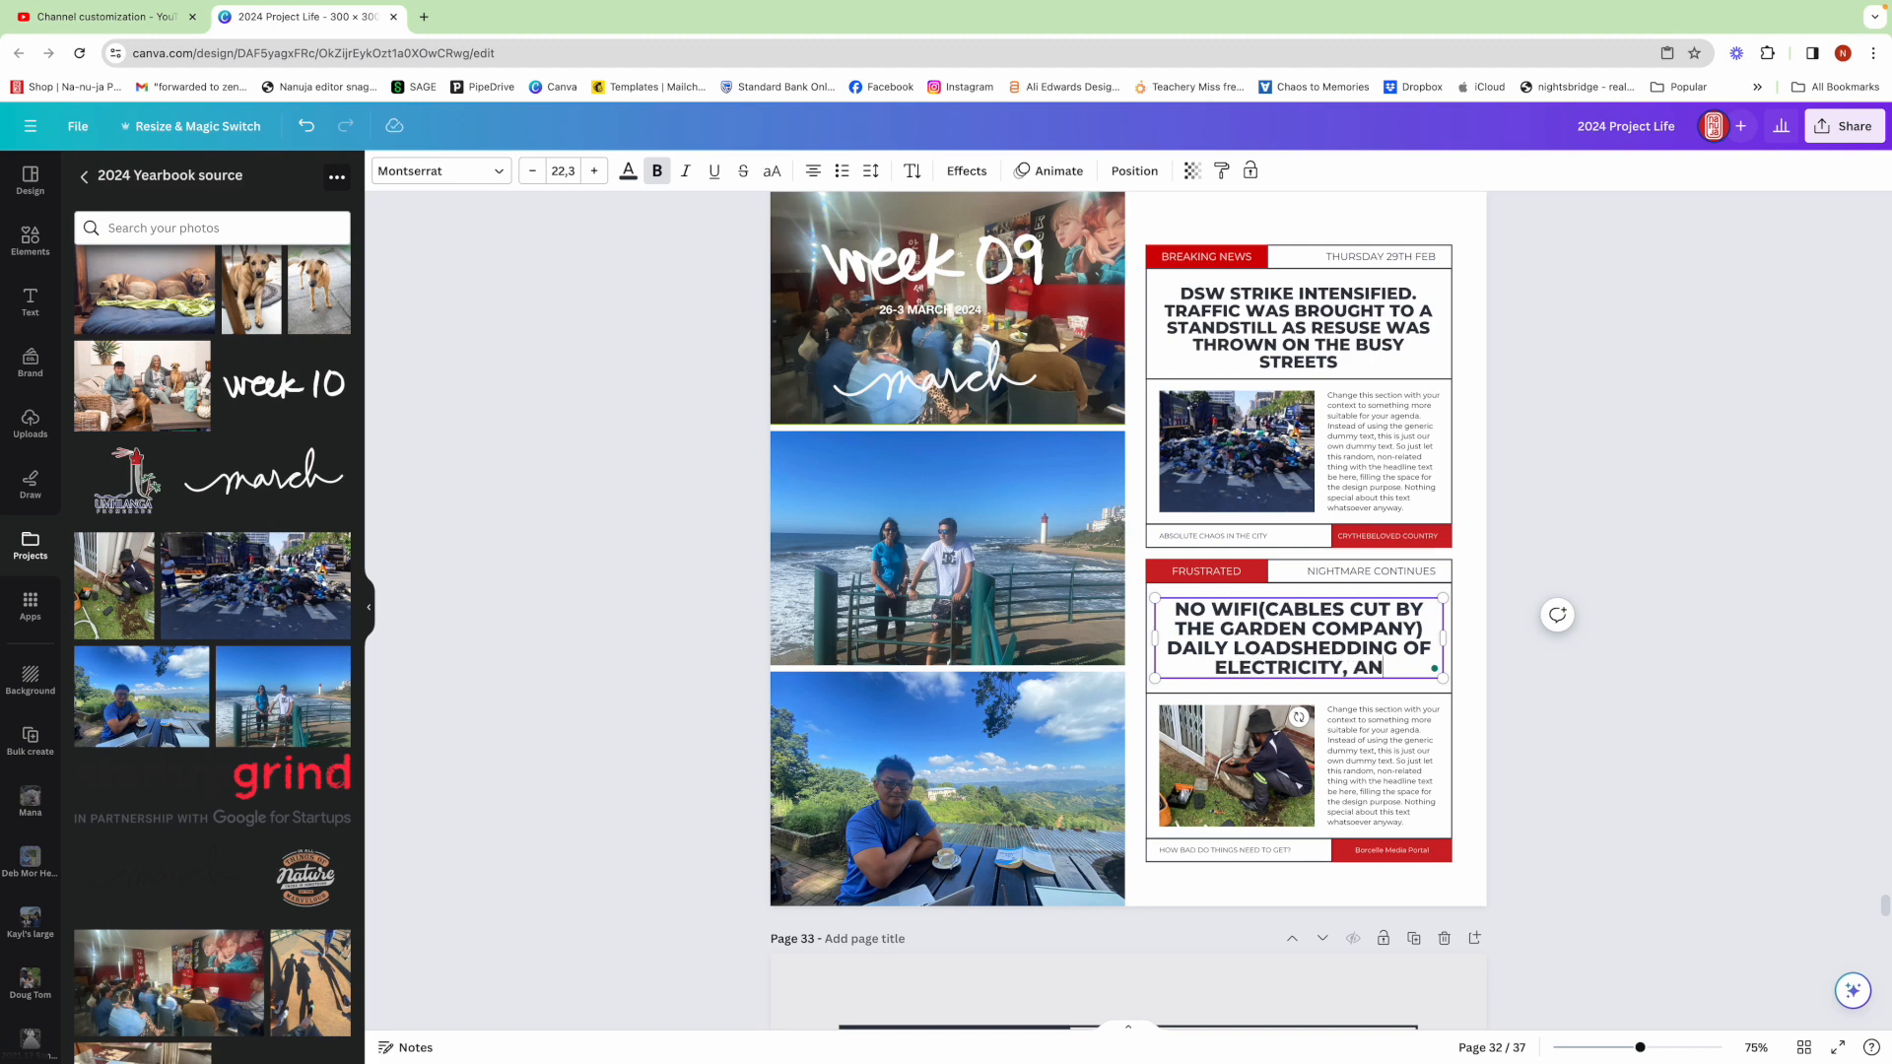
{"action": "type", "text": "D NOW"}
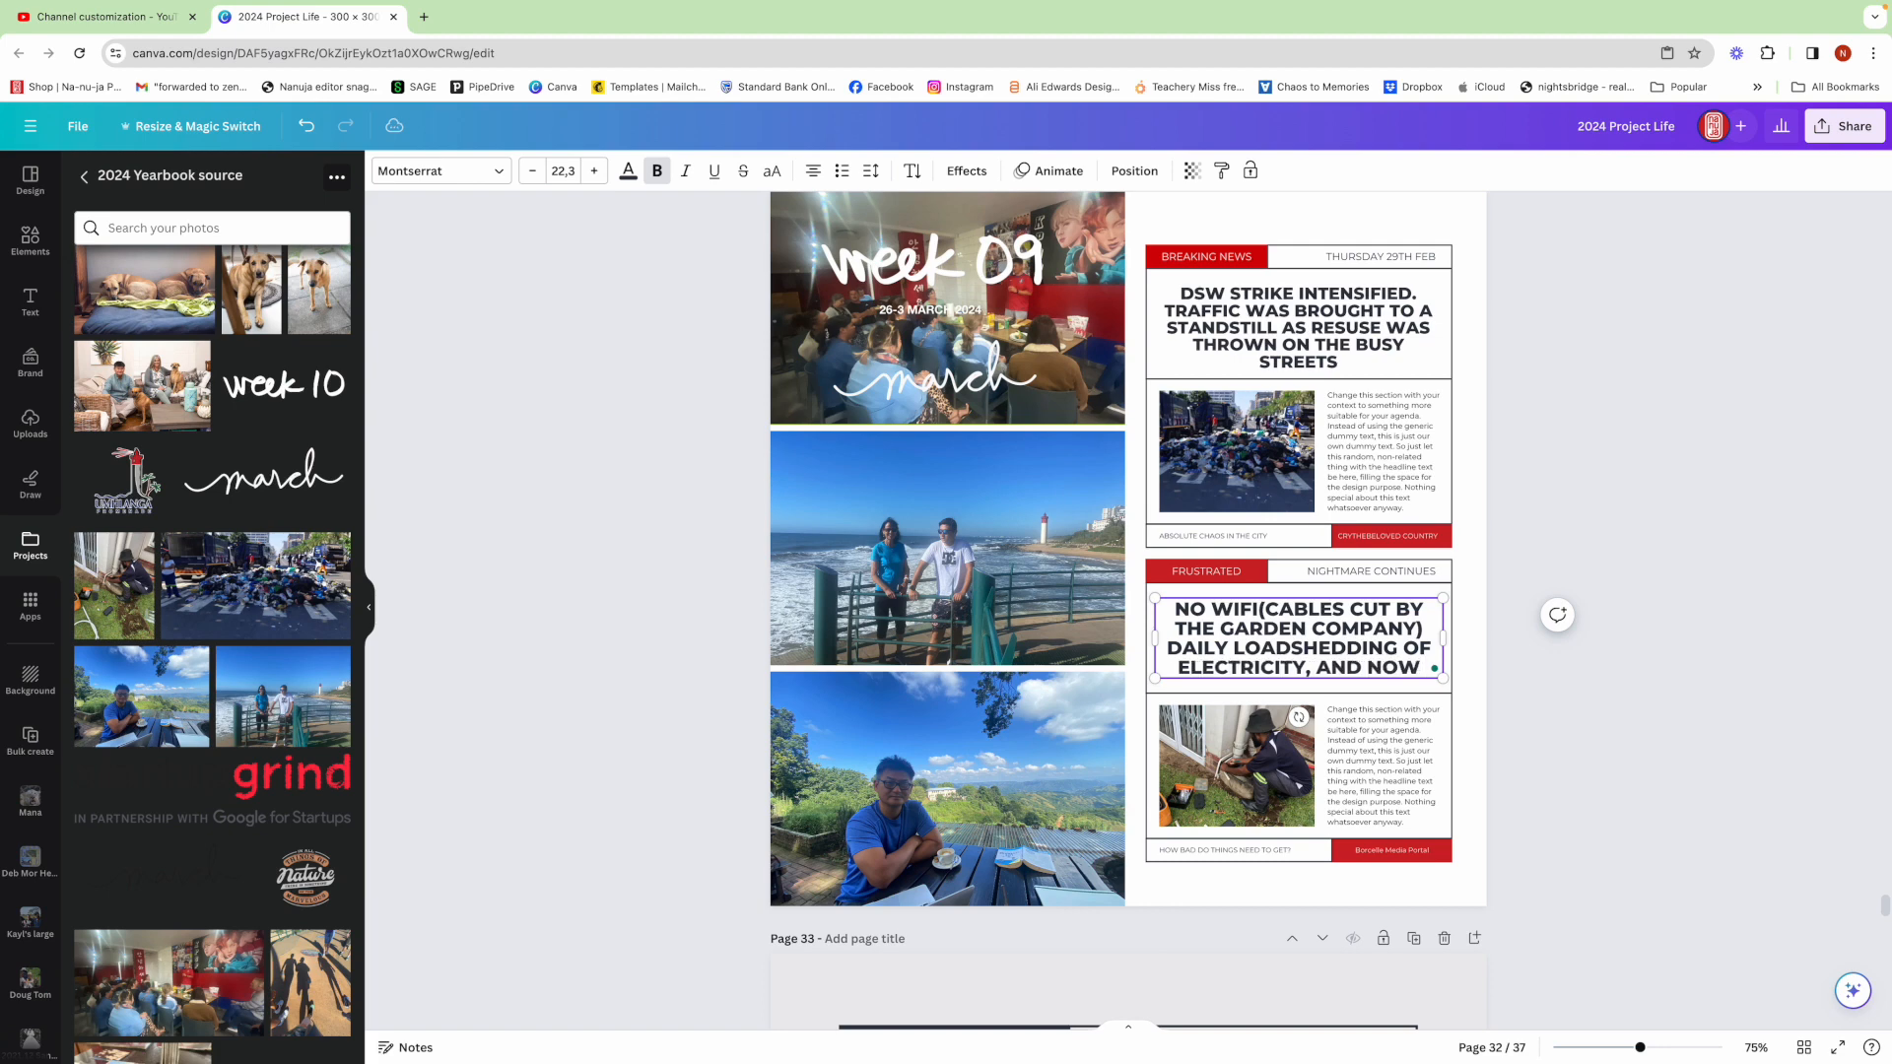
{"action": "type", "text": " WATER"}
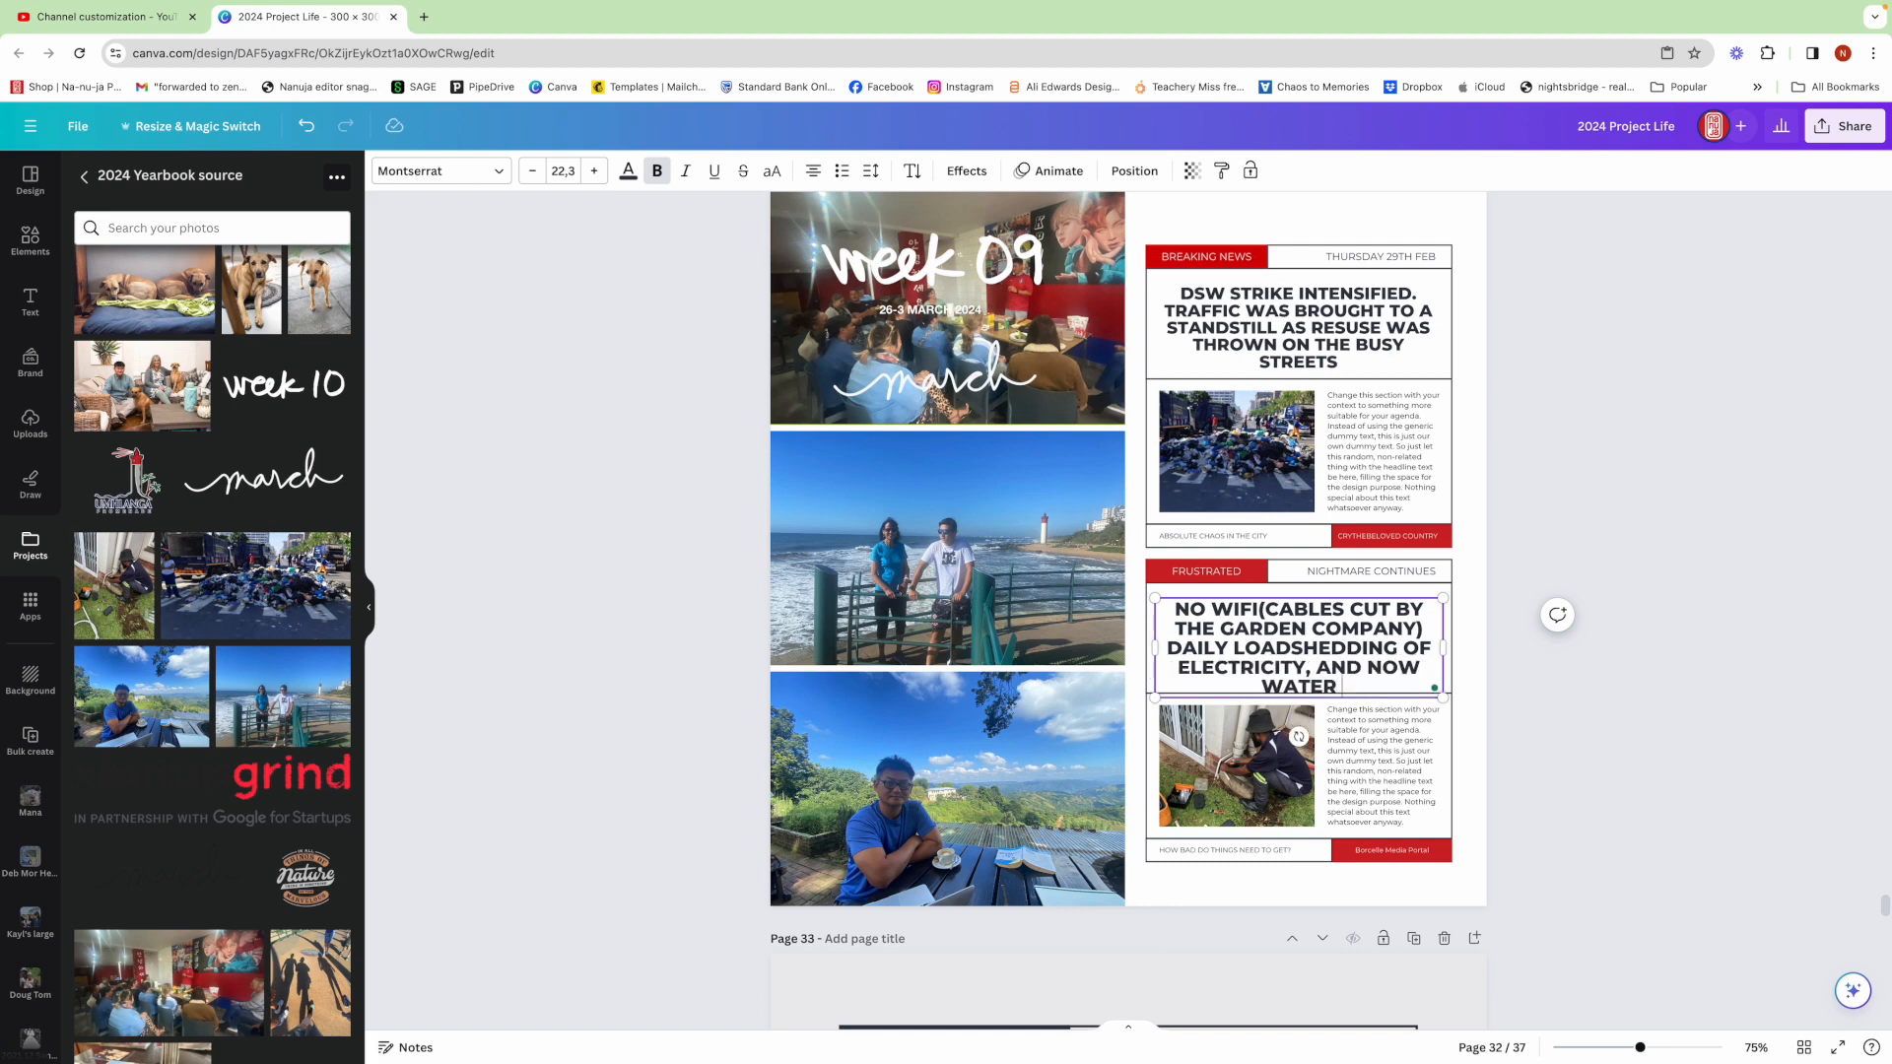
{"action": "type", "text": " CUT OFF"}
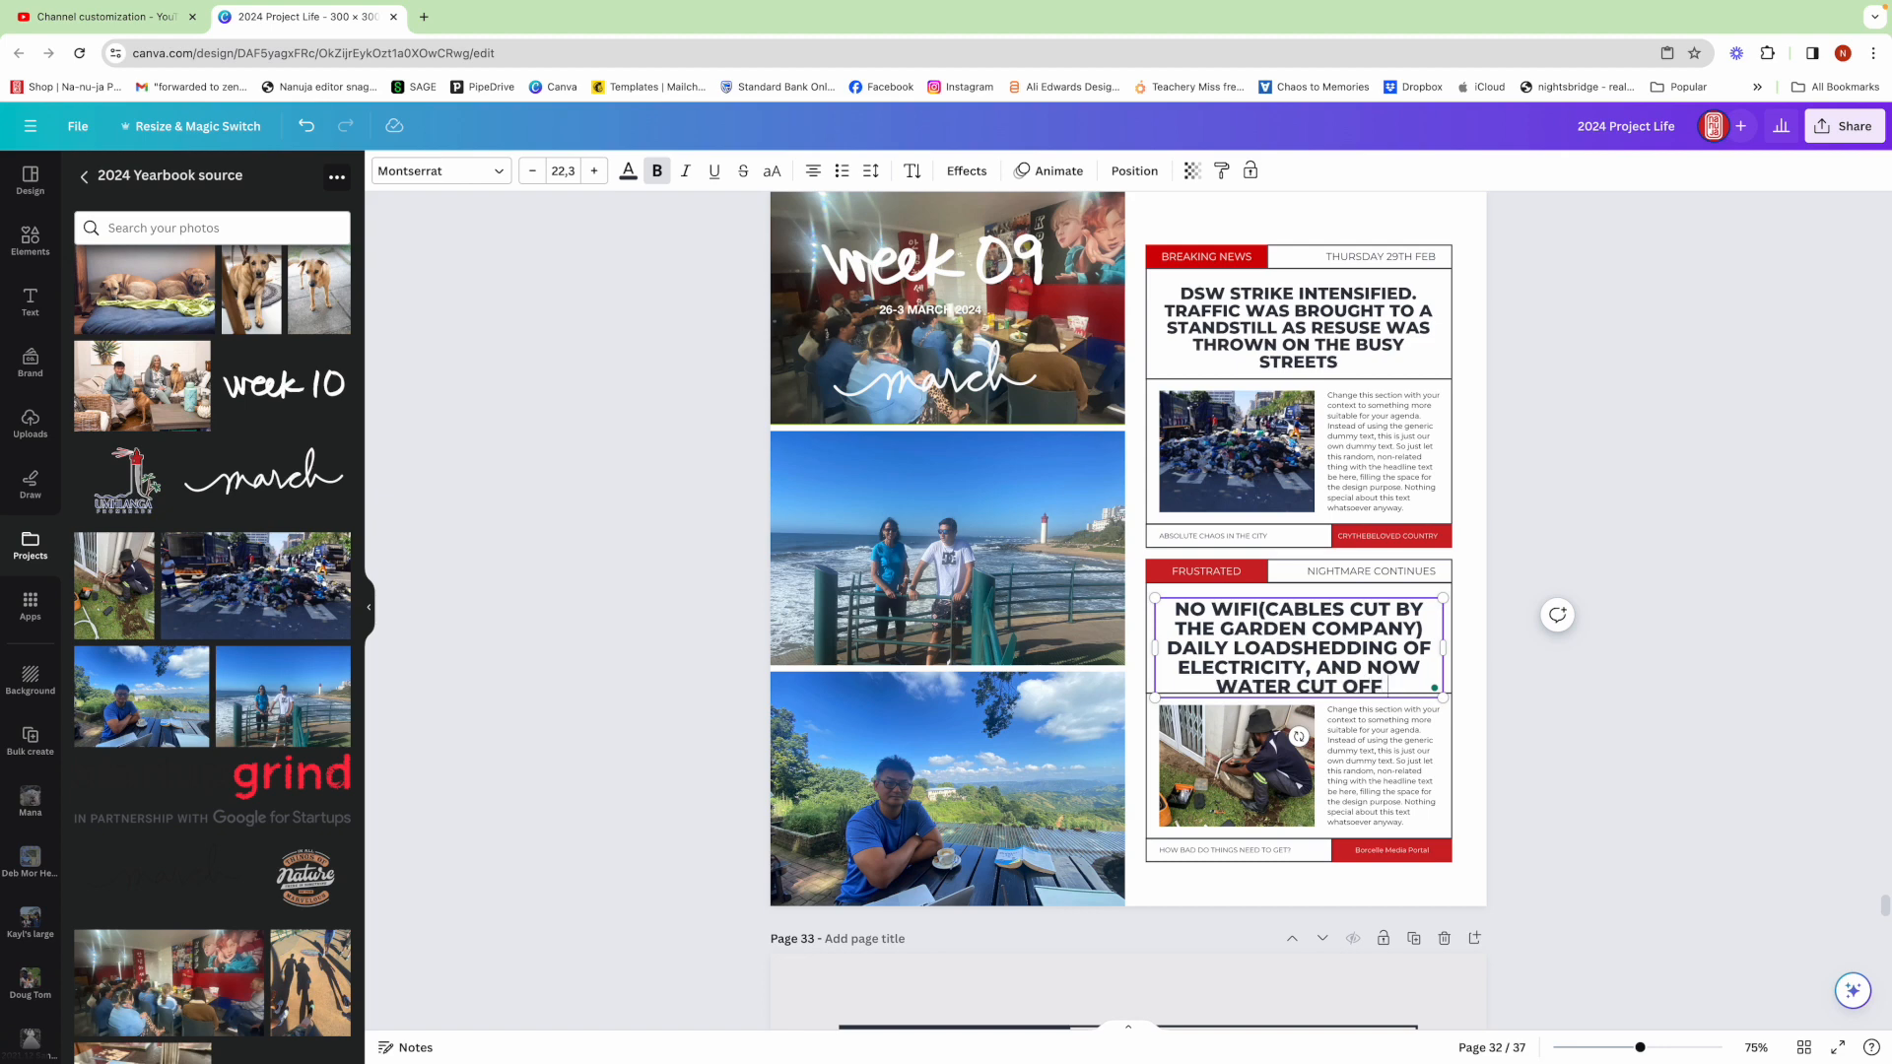
{"action": "type", "text": " &"}
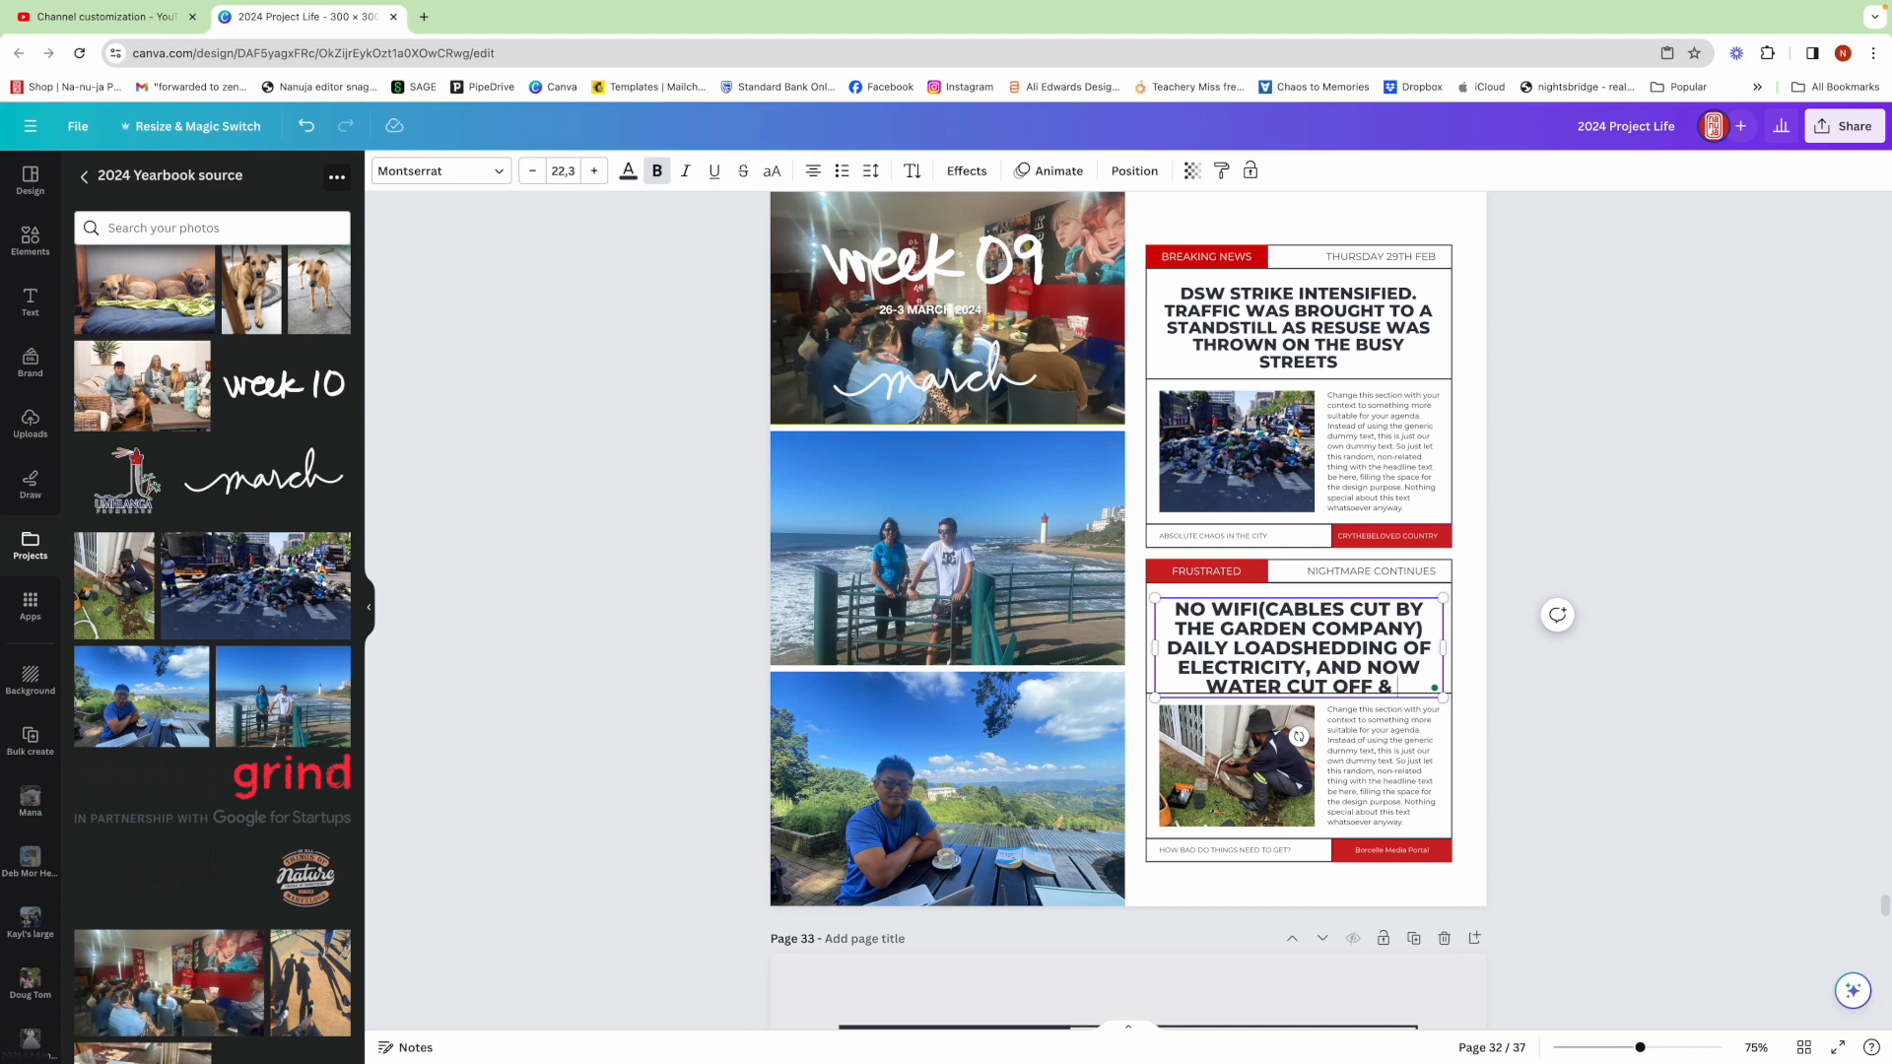
{"action": "type", "text": " WITNES"}
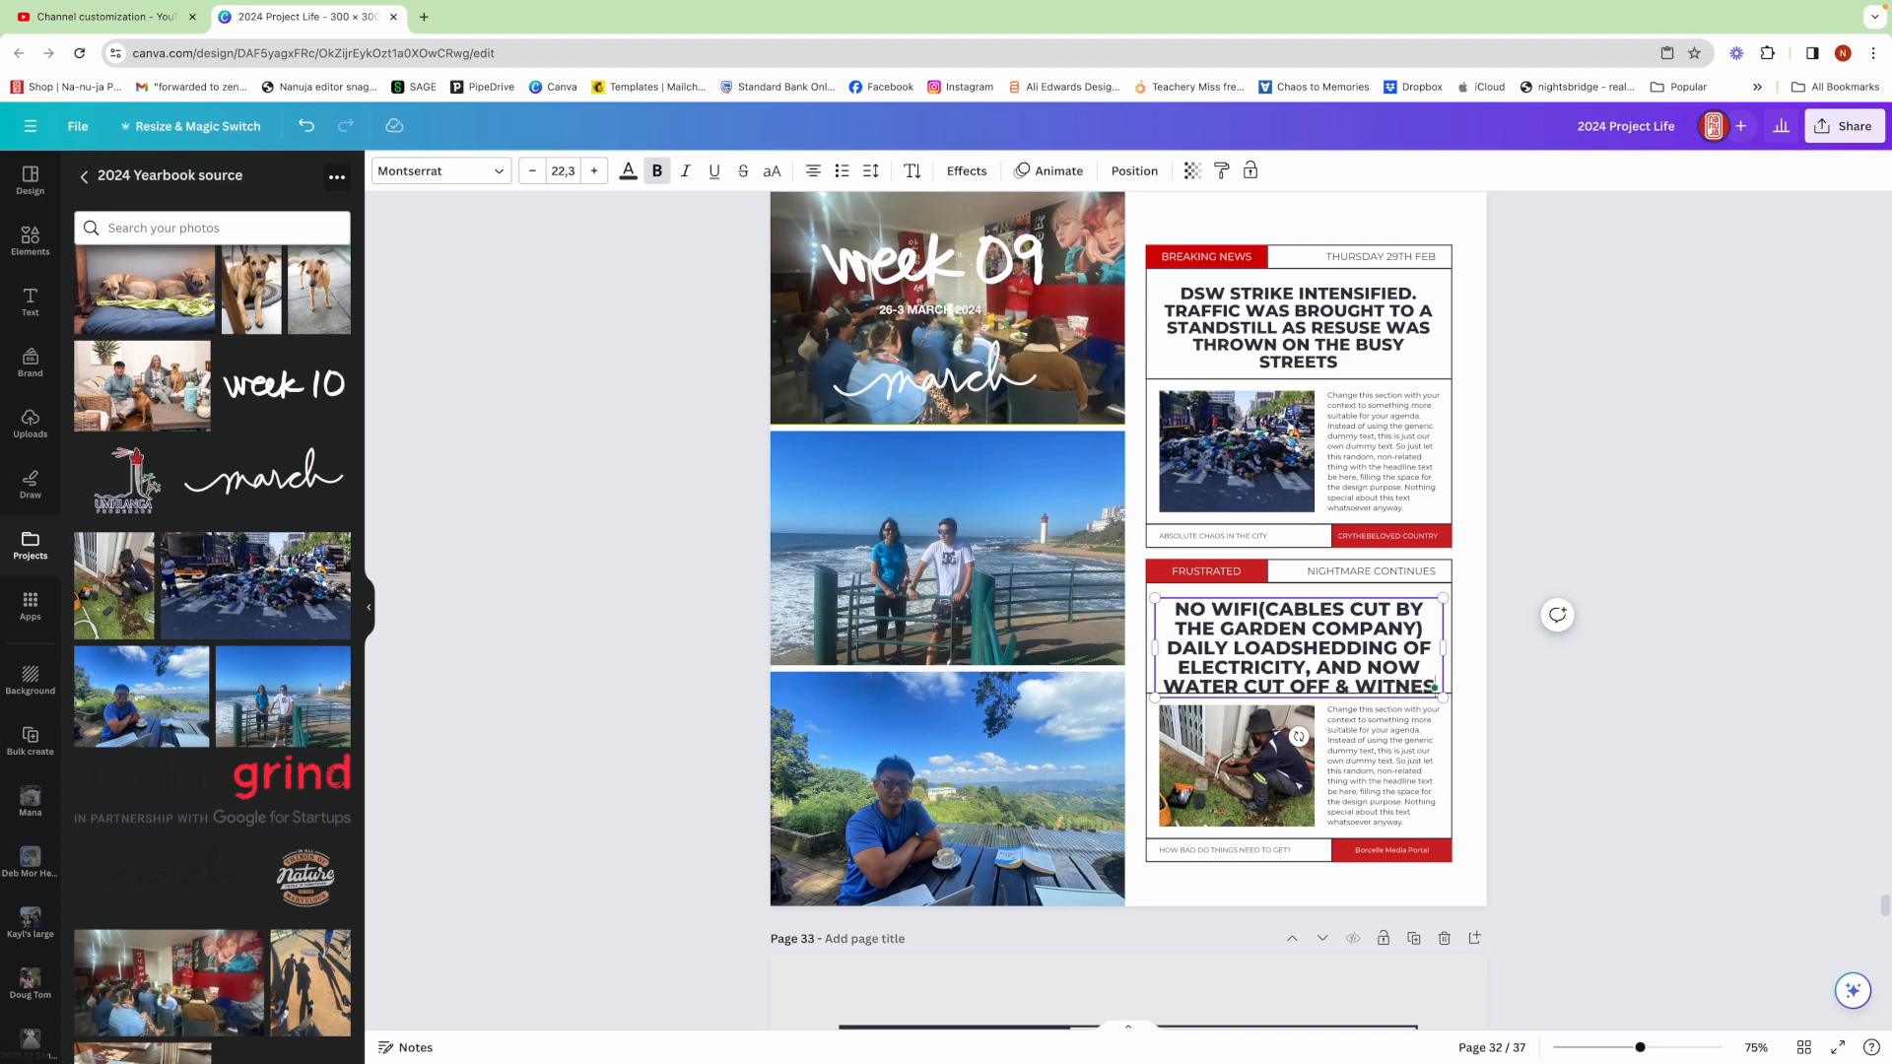
{"action": "type", "text": "SED A"}
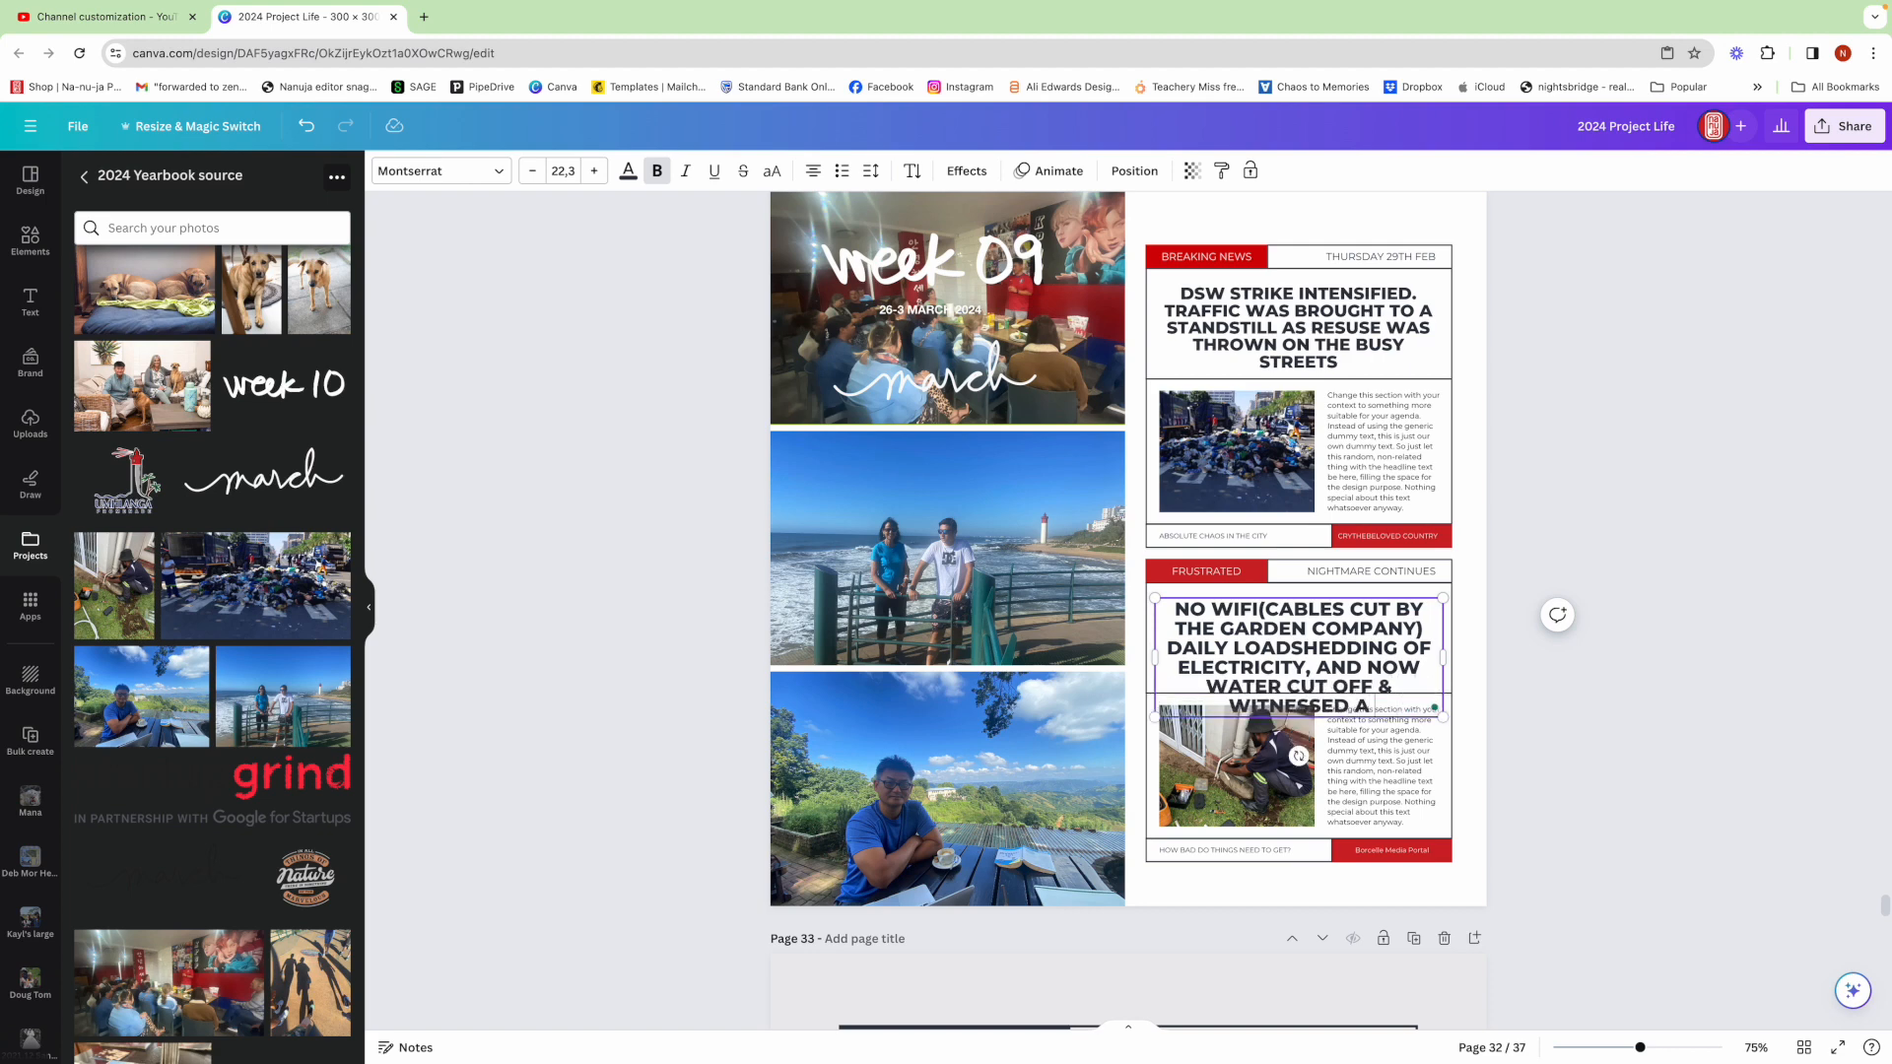
{"action": "type", "text": " NUMBER"}
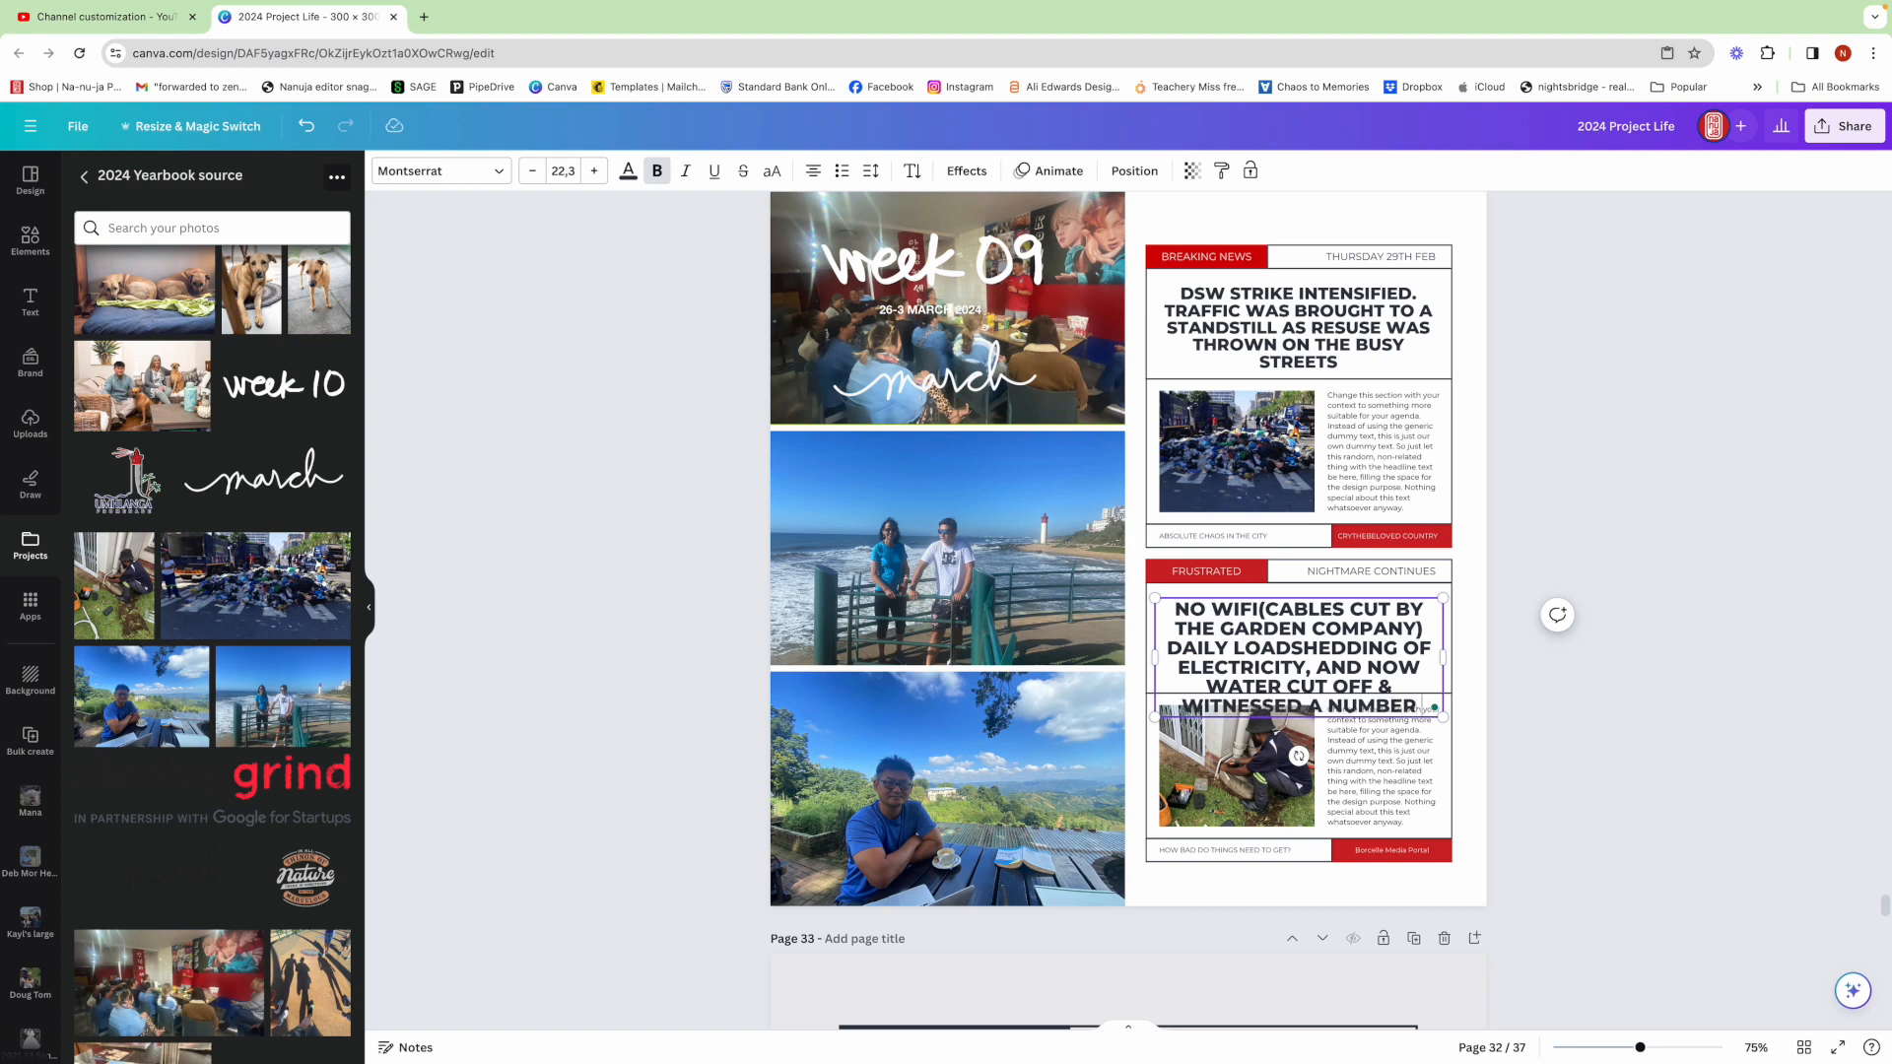
{"action": "type", "text": " OF"}
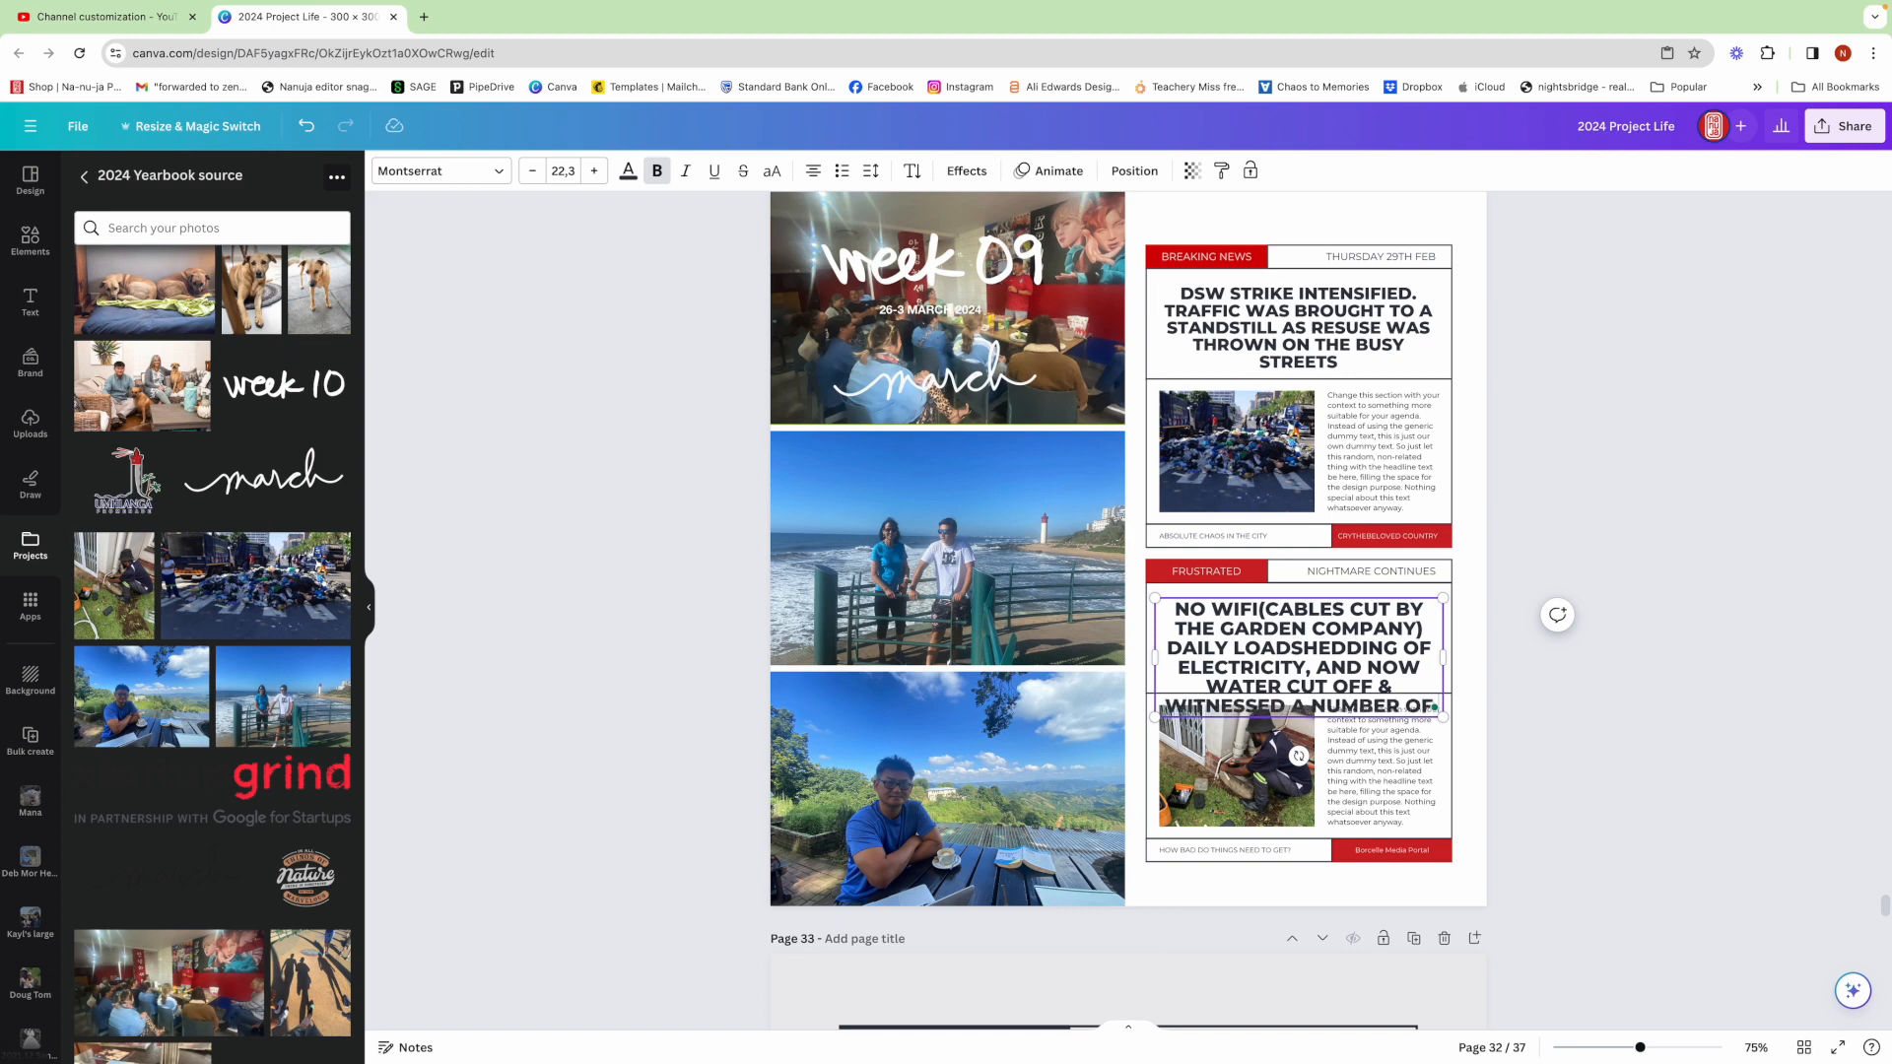
{"action": "type", "text": " ROAD ACCID"}
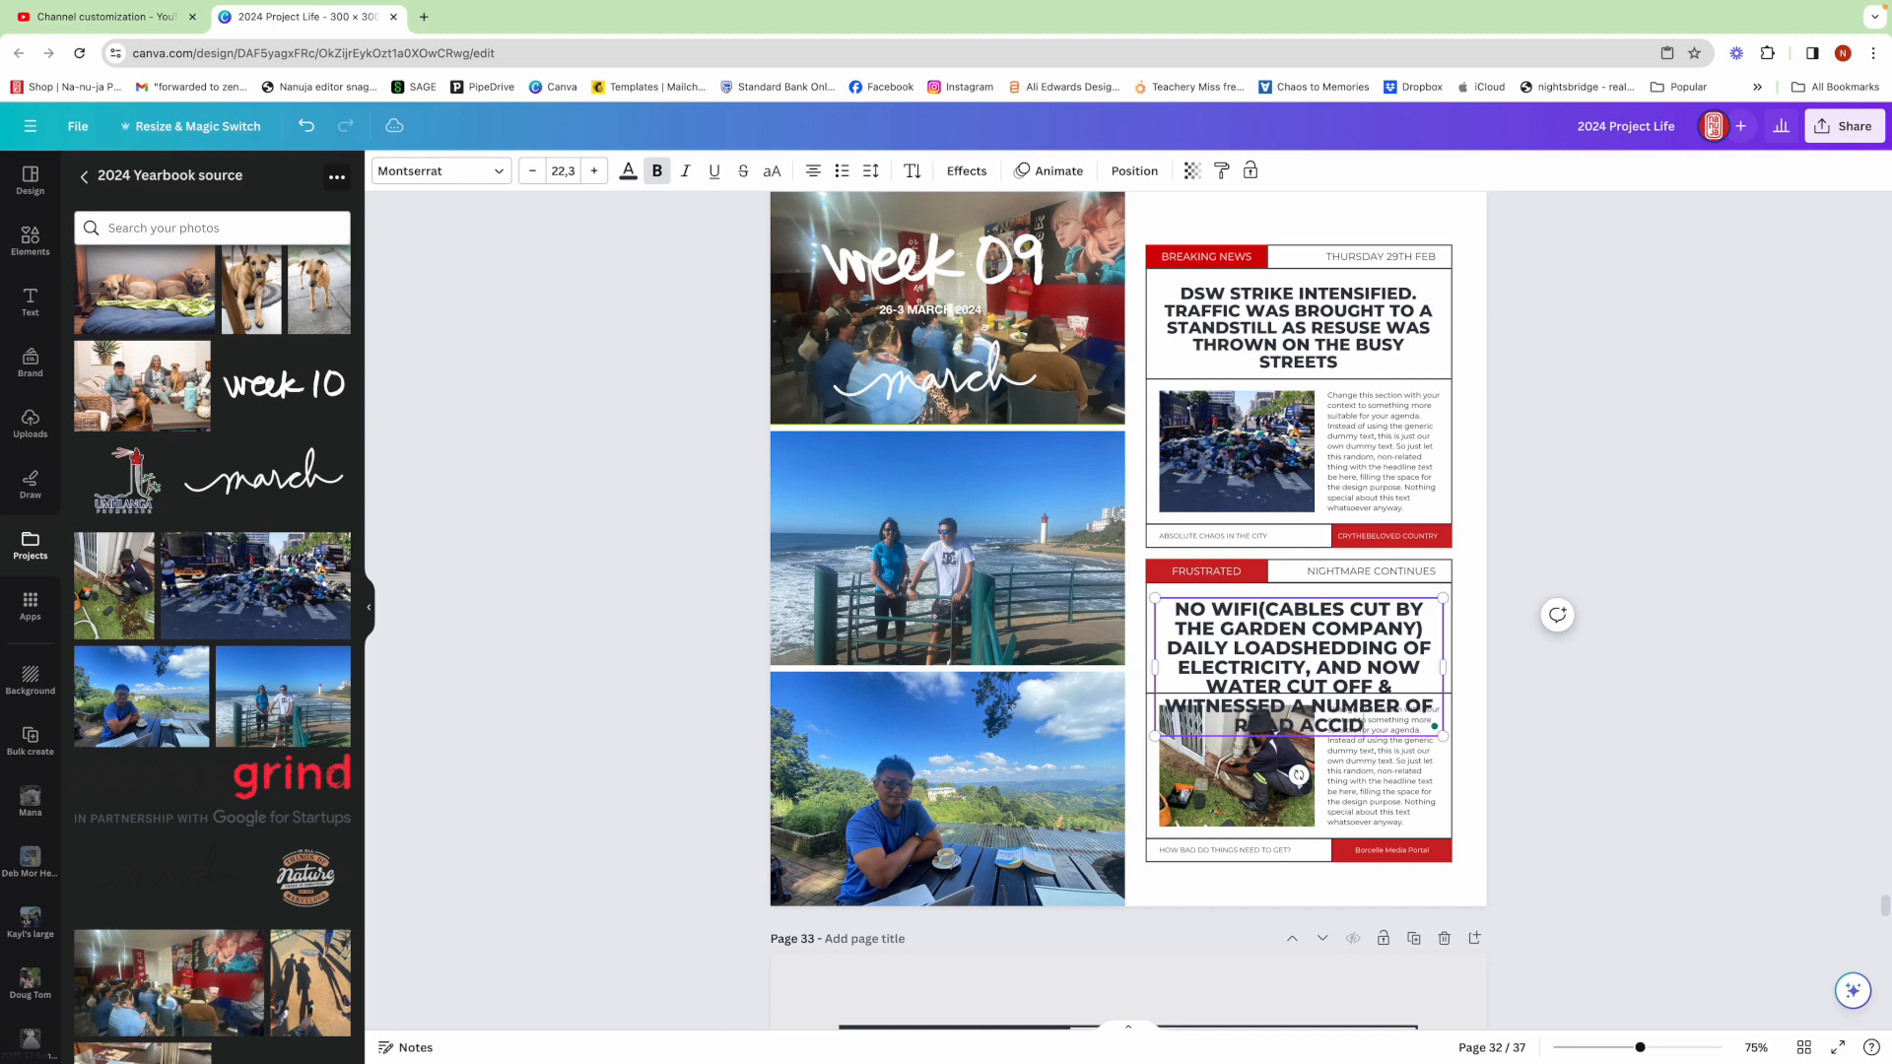
{"action": "type", "text": "ENTS - BEYOND"}
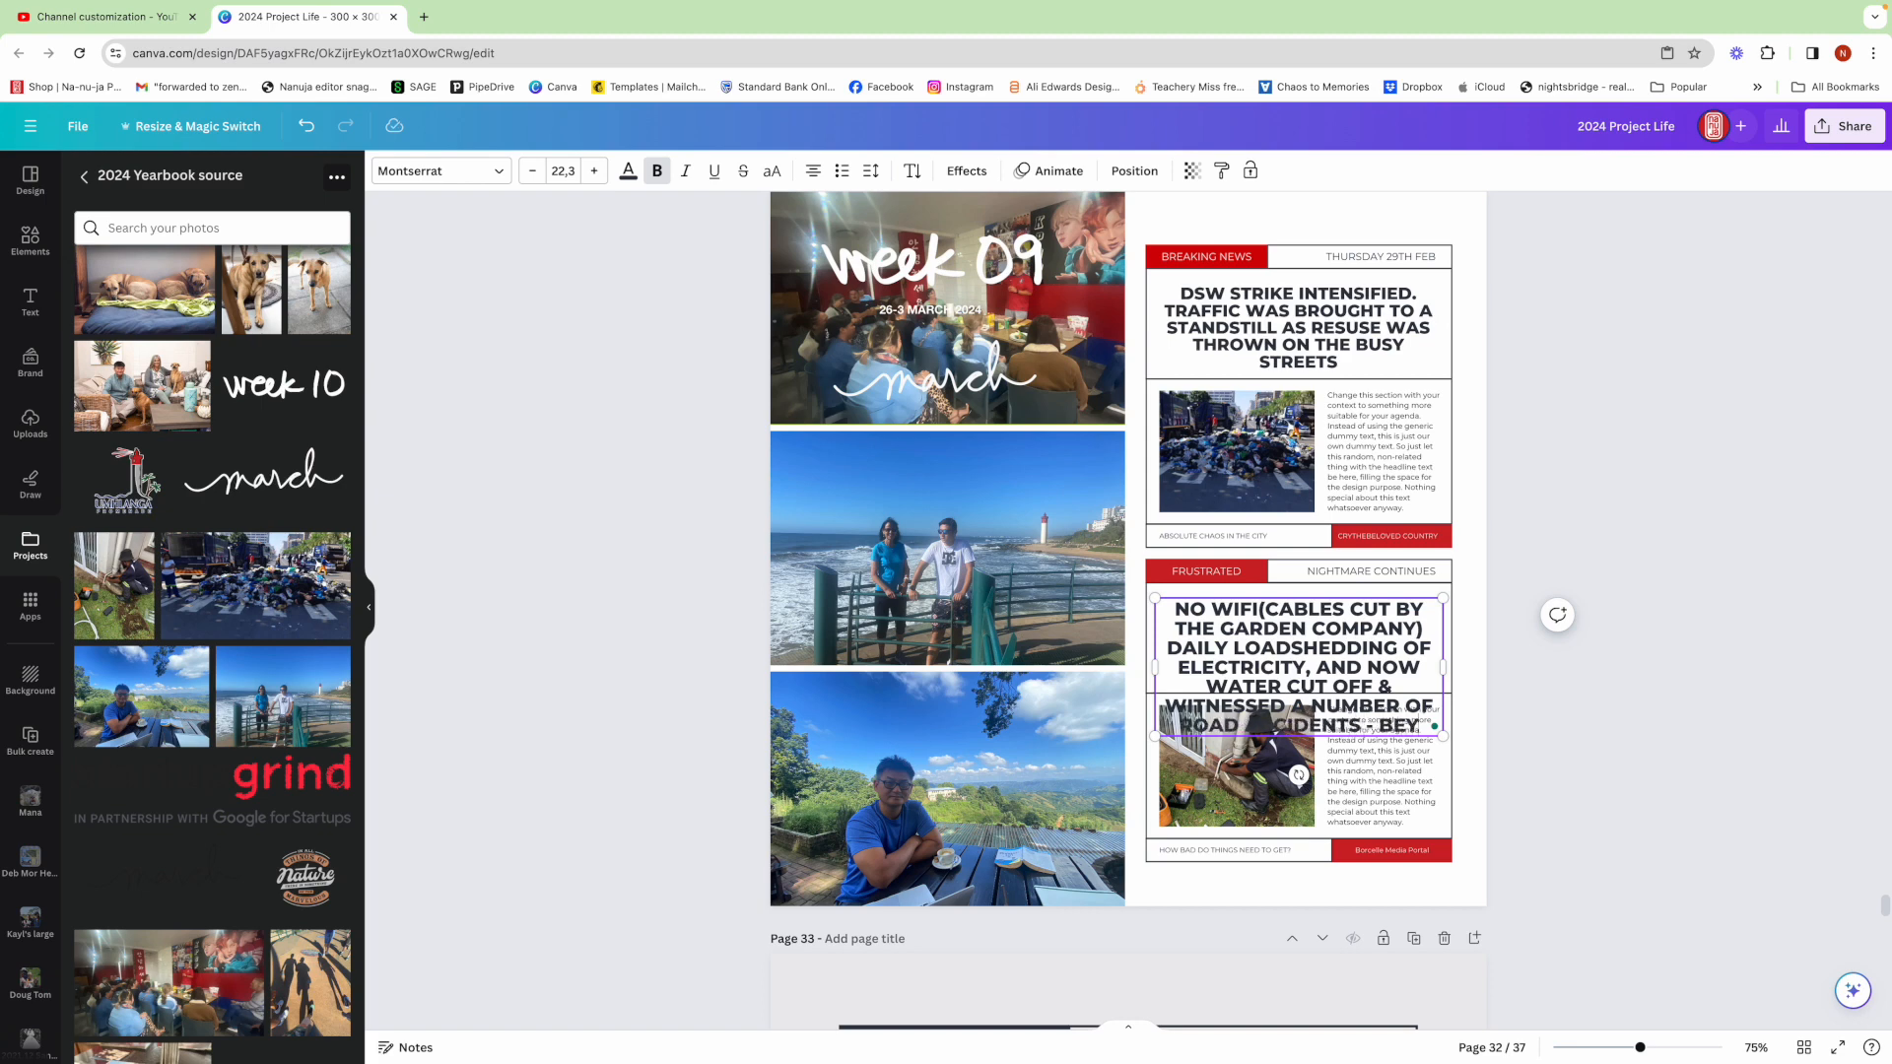
{"action": "key", "text": "Return"}
{"action": "type", "text": "IRRITATING"}
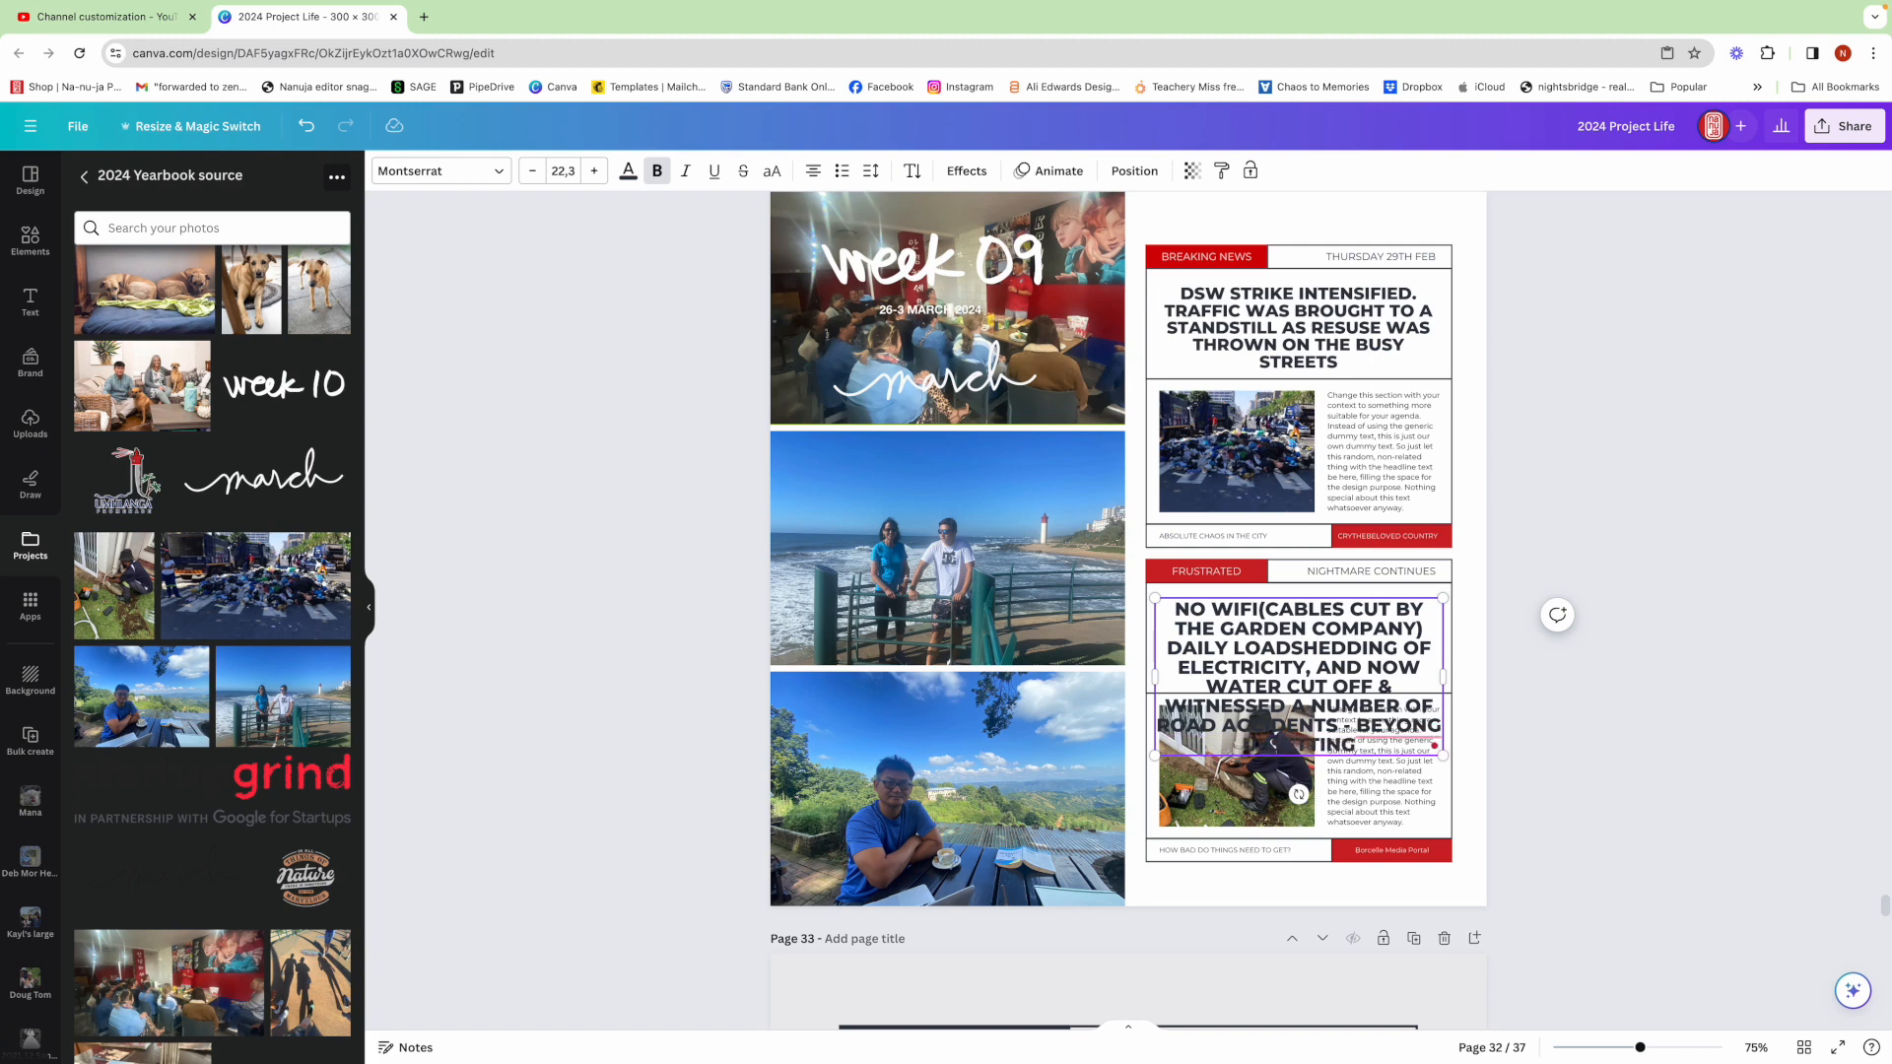
Reduce the second headline's font size to 17.3
{"action": "left_click", "coordinate": [532, 170]}
{"action": "left_click", "coordinate": [532, 171]}
{"action": "left_click", "coordinate": [532, 171]}
{"action": "left_click", "coordinate": [532, 170]}
{"action": "left_click", "coordinate": [532, 170]}
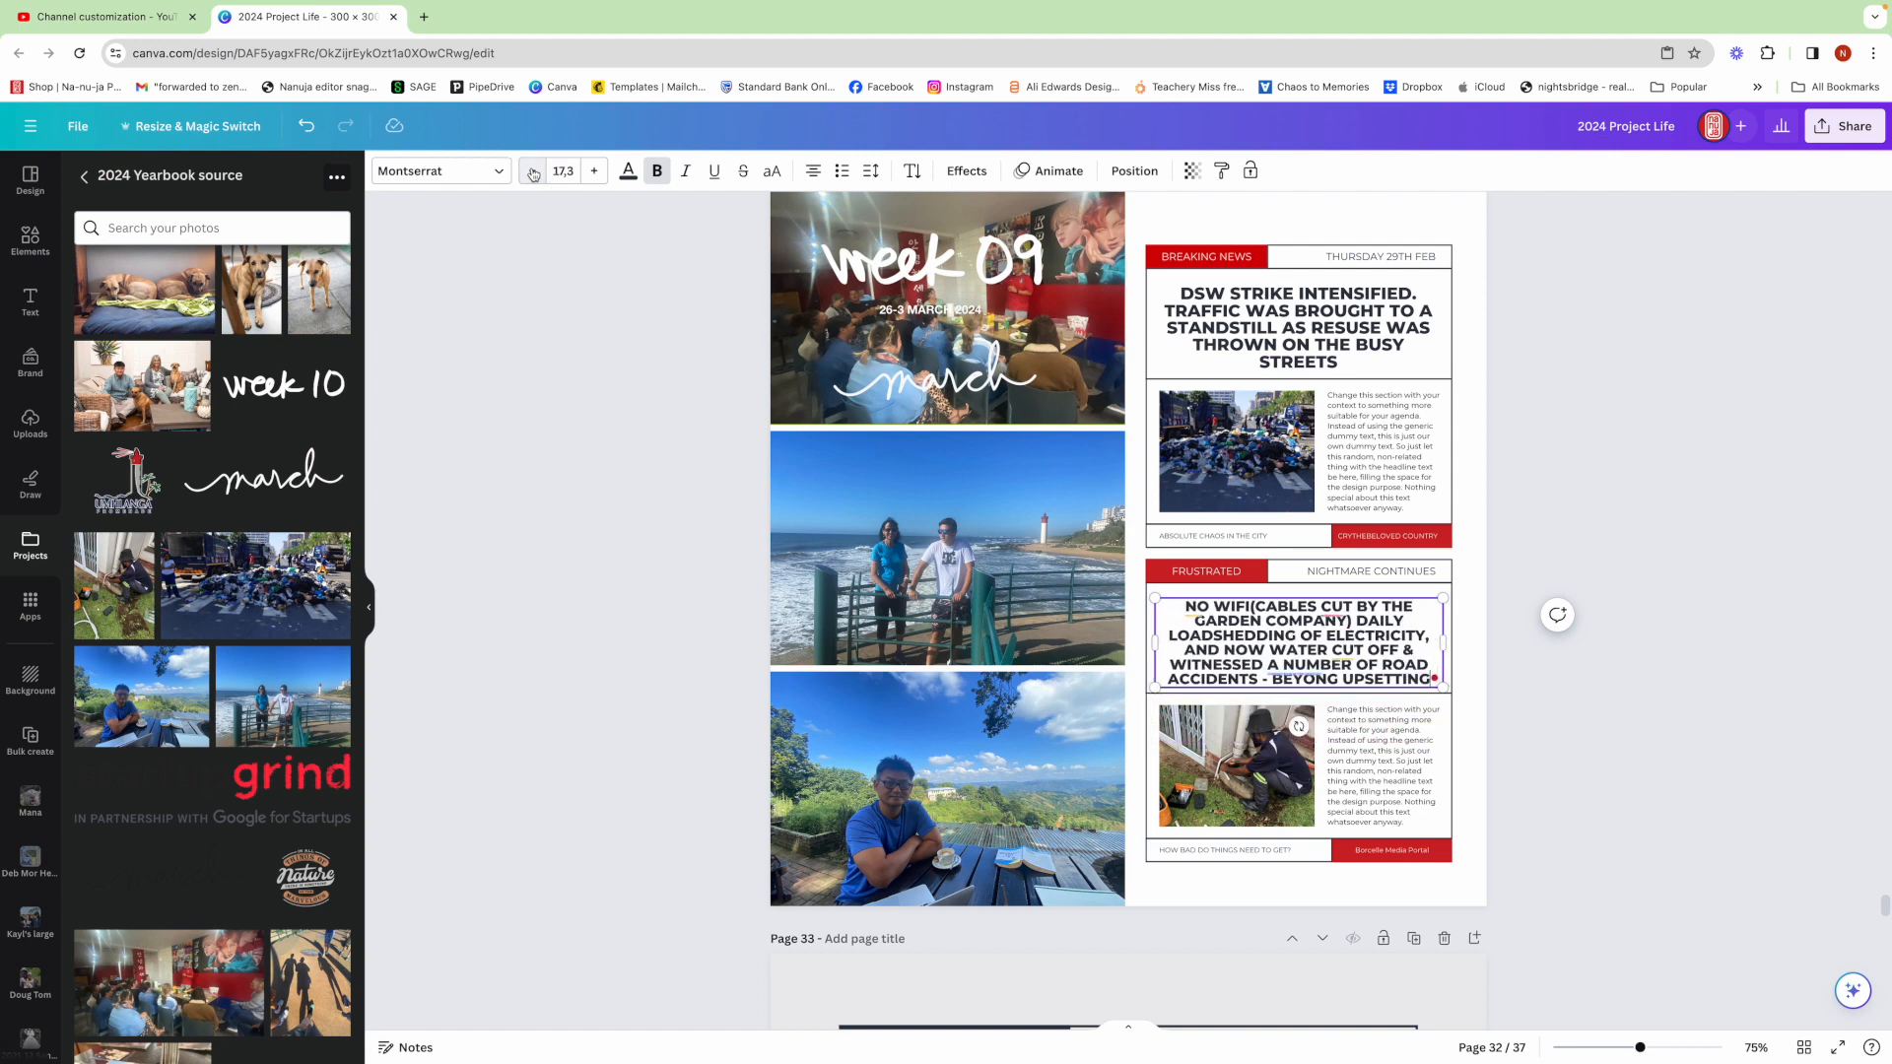
Insert a space between 'NO WIFI' and '(CABLES' in the second layout's headline
{"action": "left_click", "coordinate": [1477, 654]}
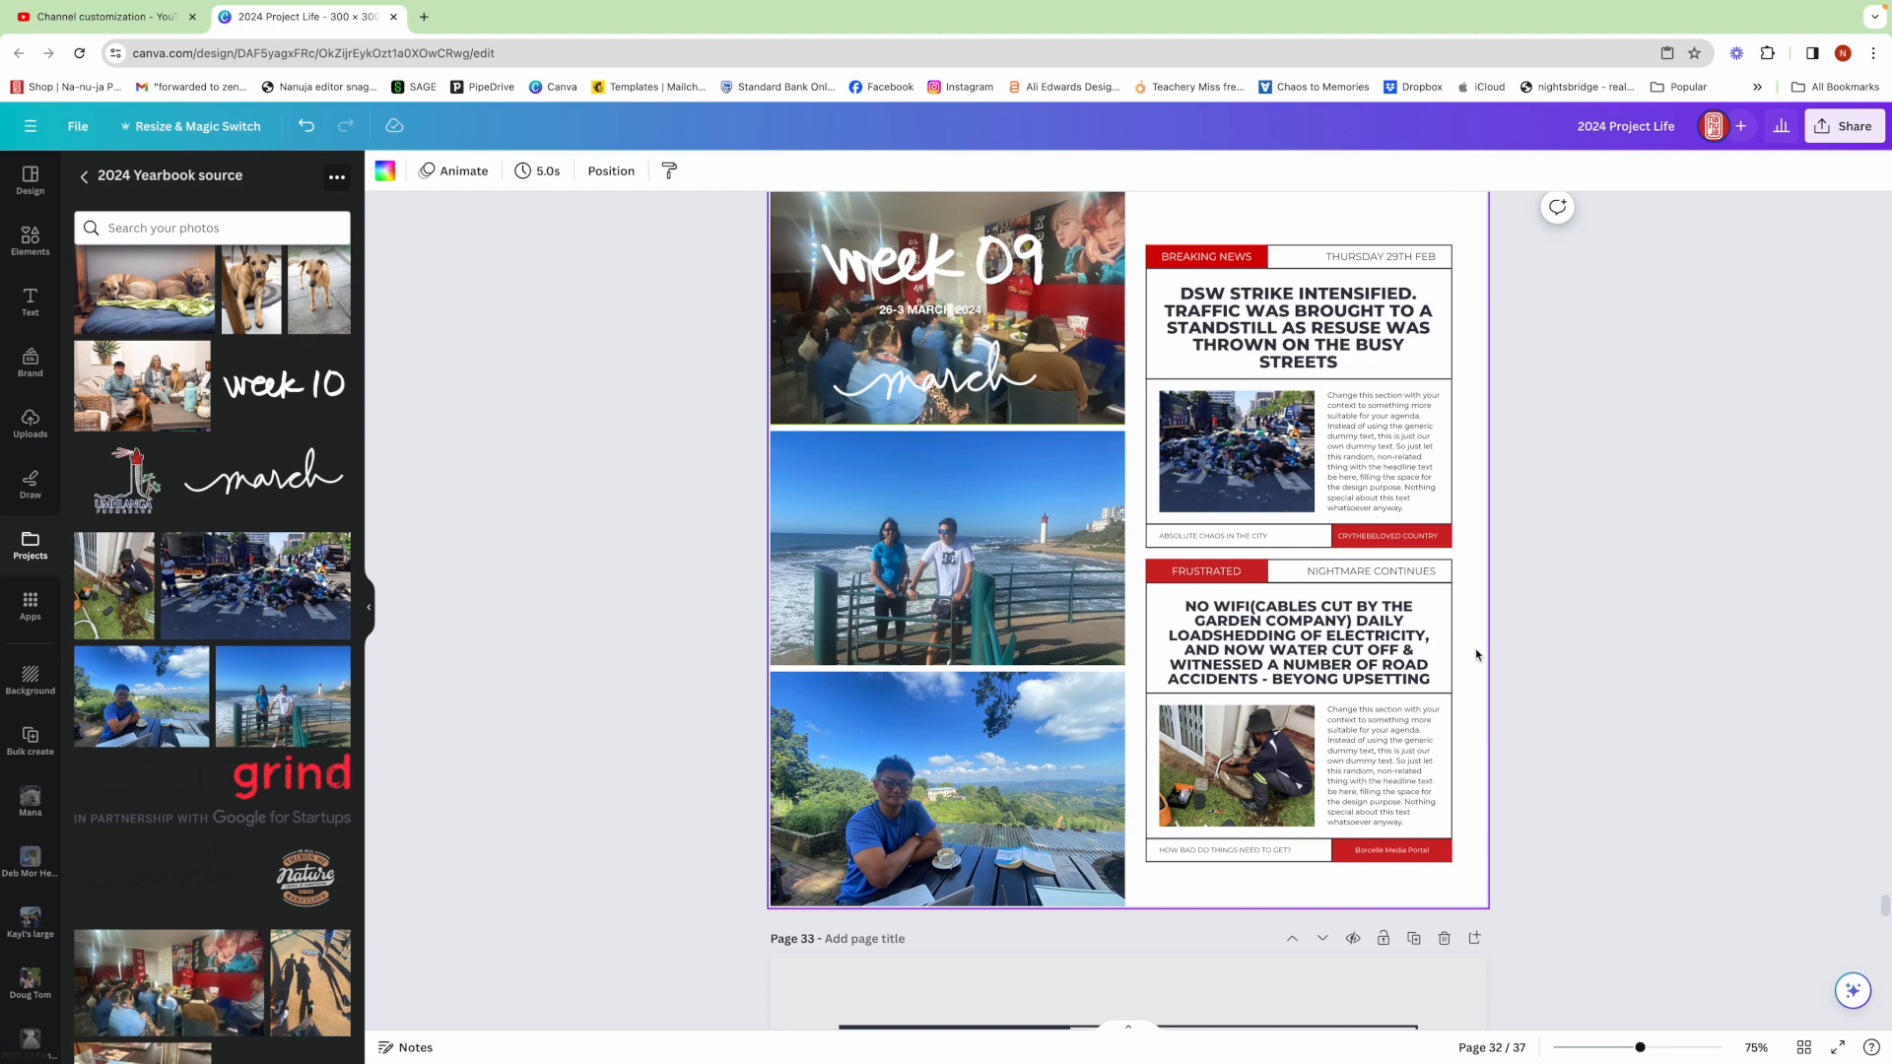
{"action": "left_click", "coordinate": [1256, 619]}
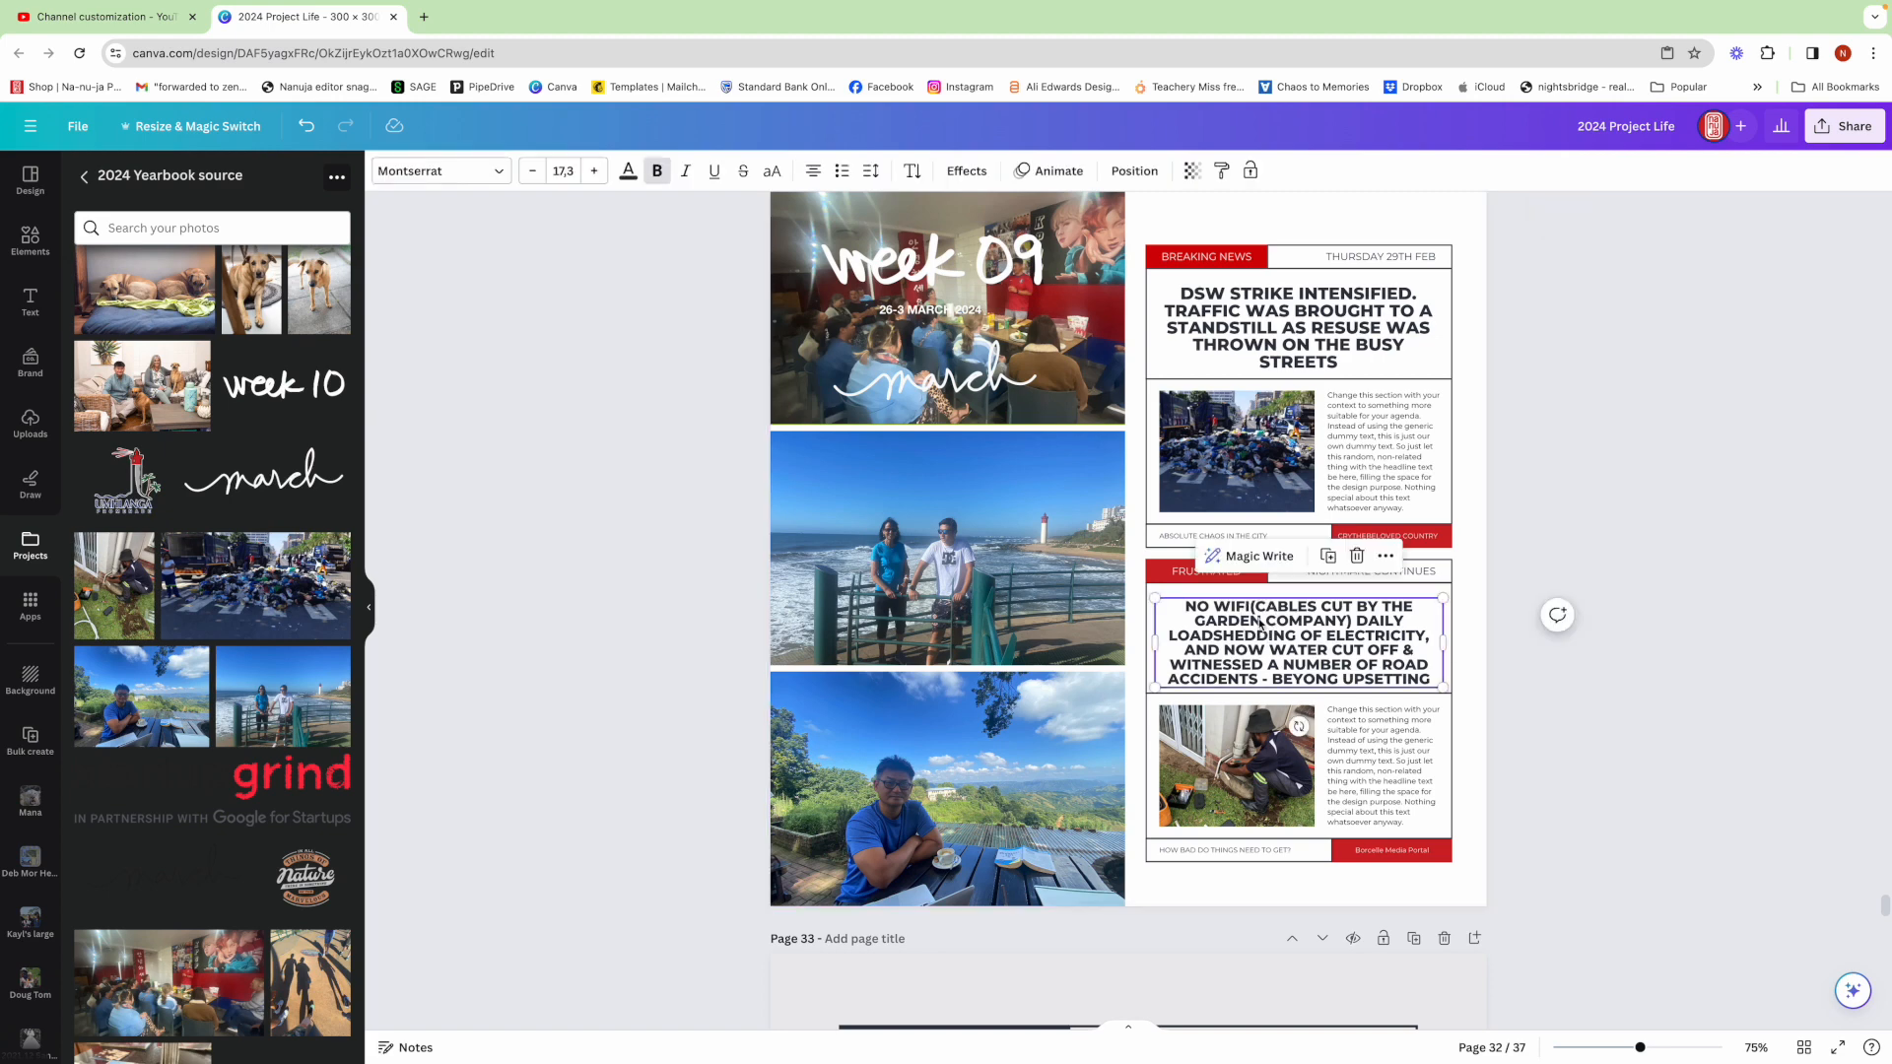
{"action": "left_click", "coordinate": [1256, 619]}
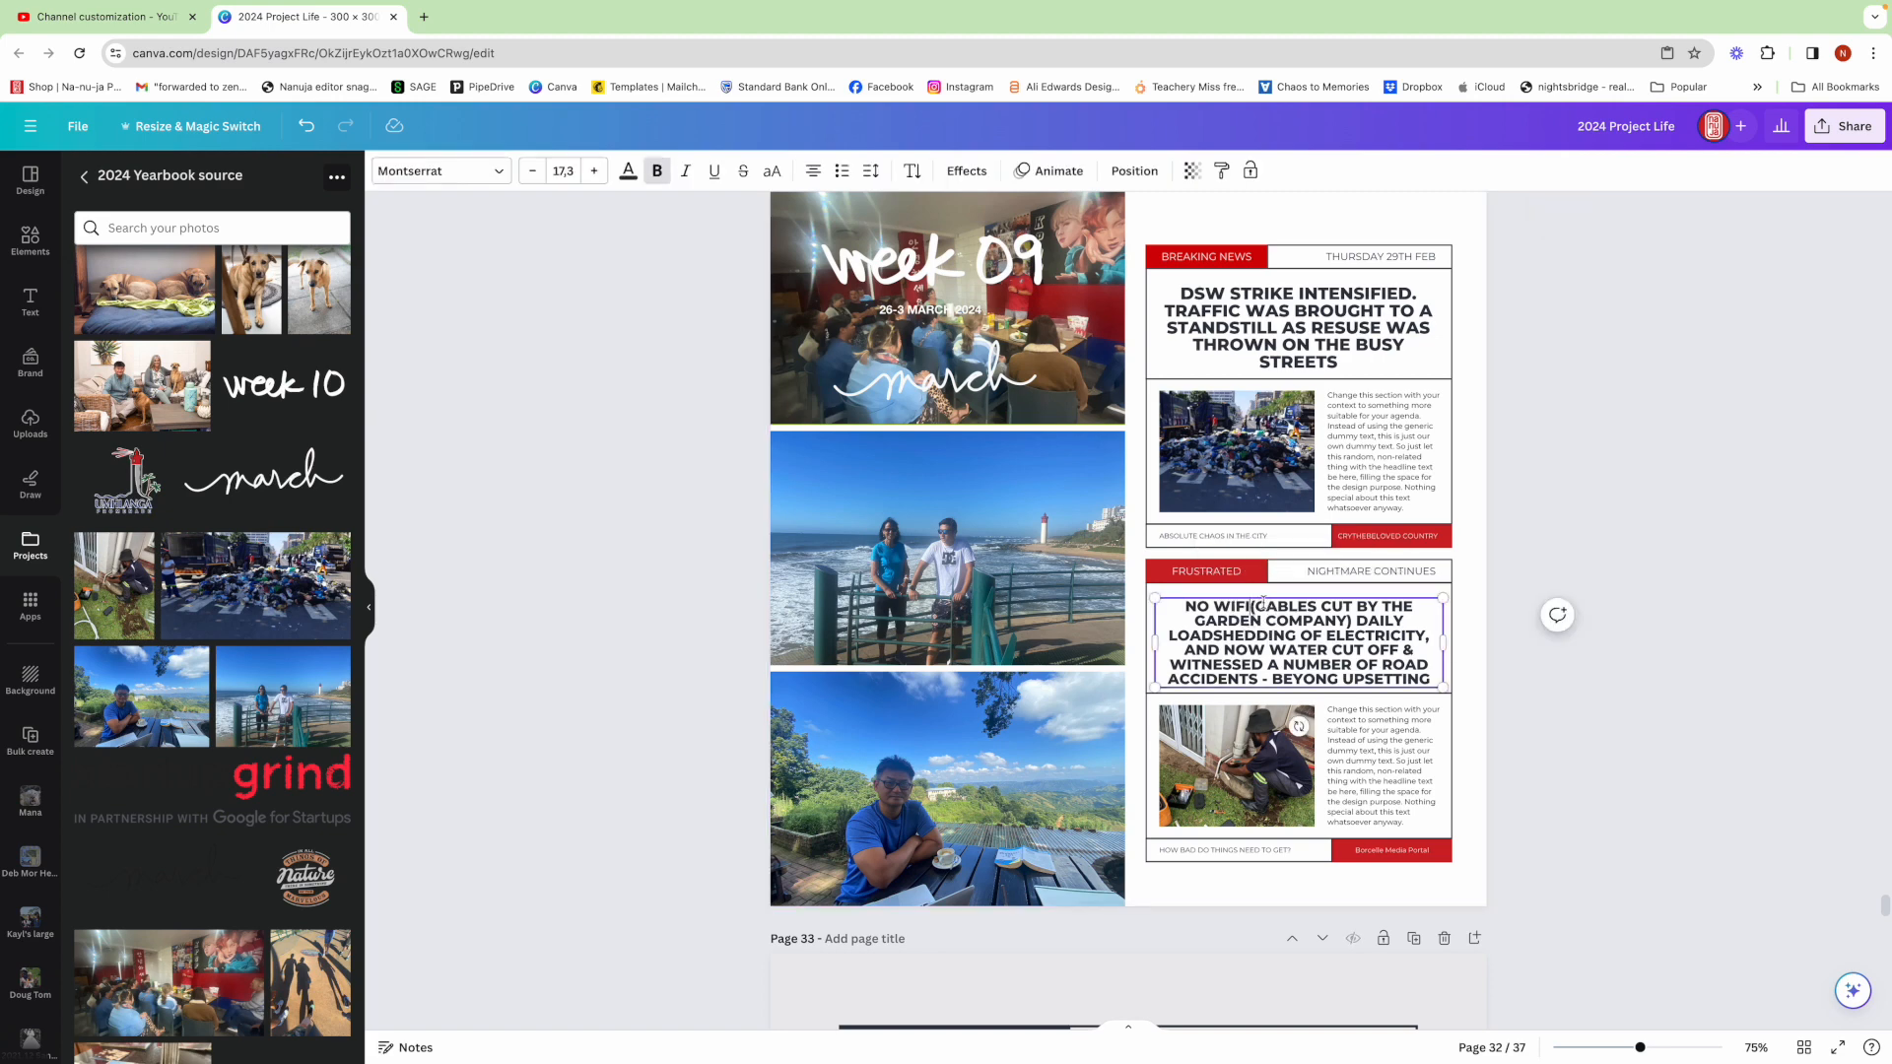
{"action": "left_click", "coordinate": [1475, 650]}
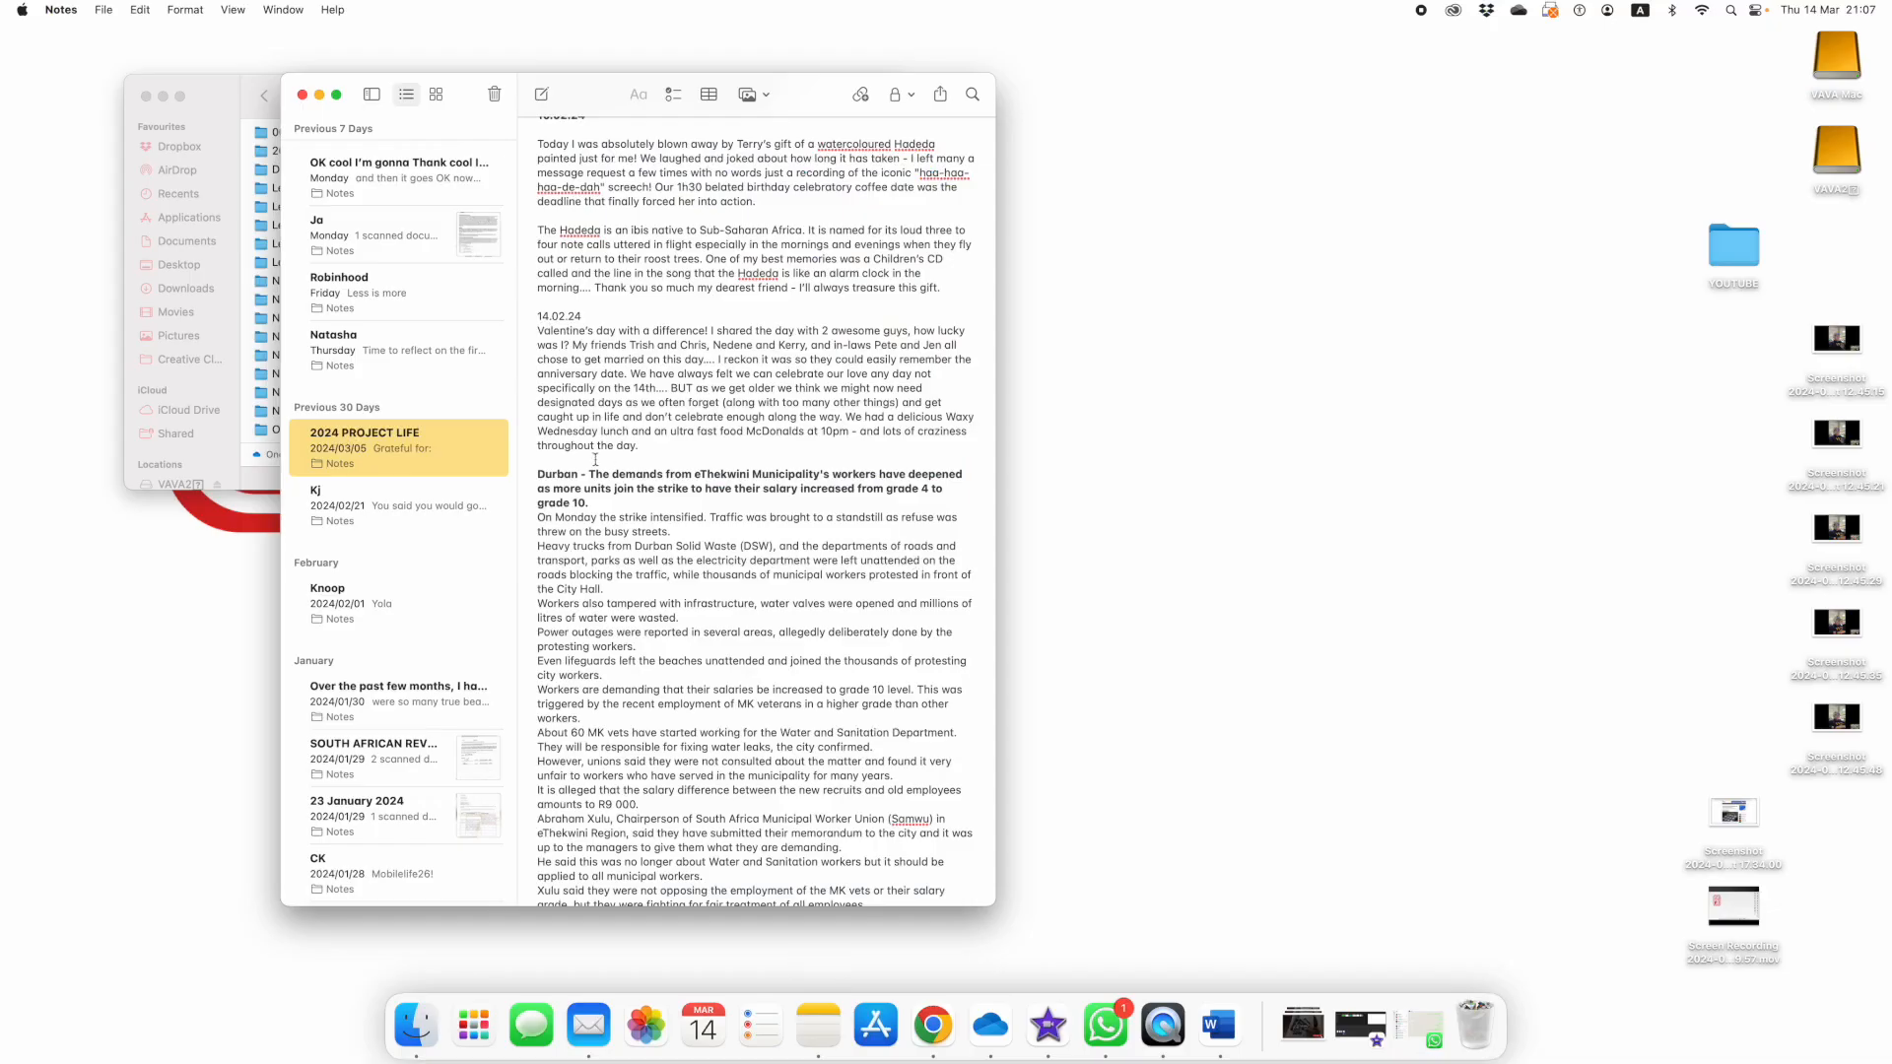
Switch to Notes and copy the DSW strike article paragraphs from the 2024 PROJECT LIFE note
{"action": "left_click_drag", "start_coordinate": [536, 518], "coordinate": [833, 719]}
{"action": "right_click", "coordinate": [707, 653]}
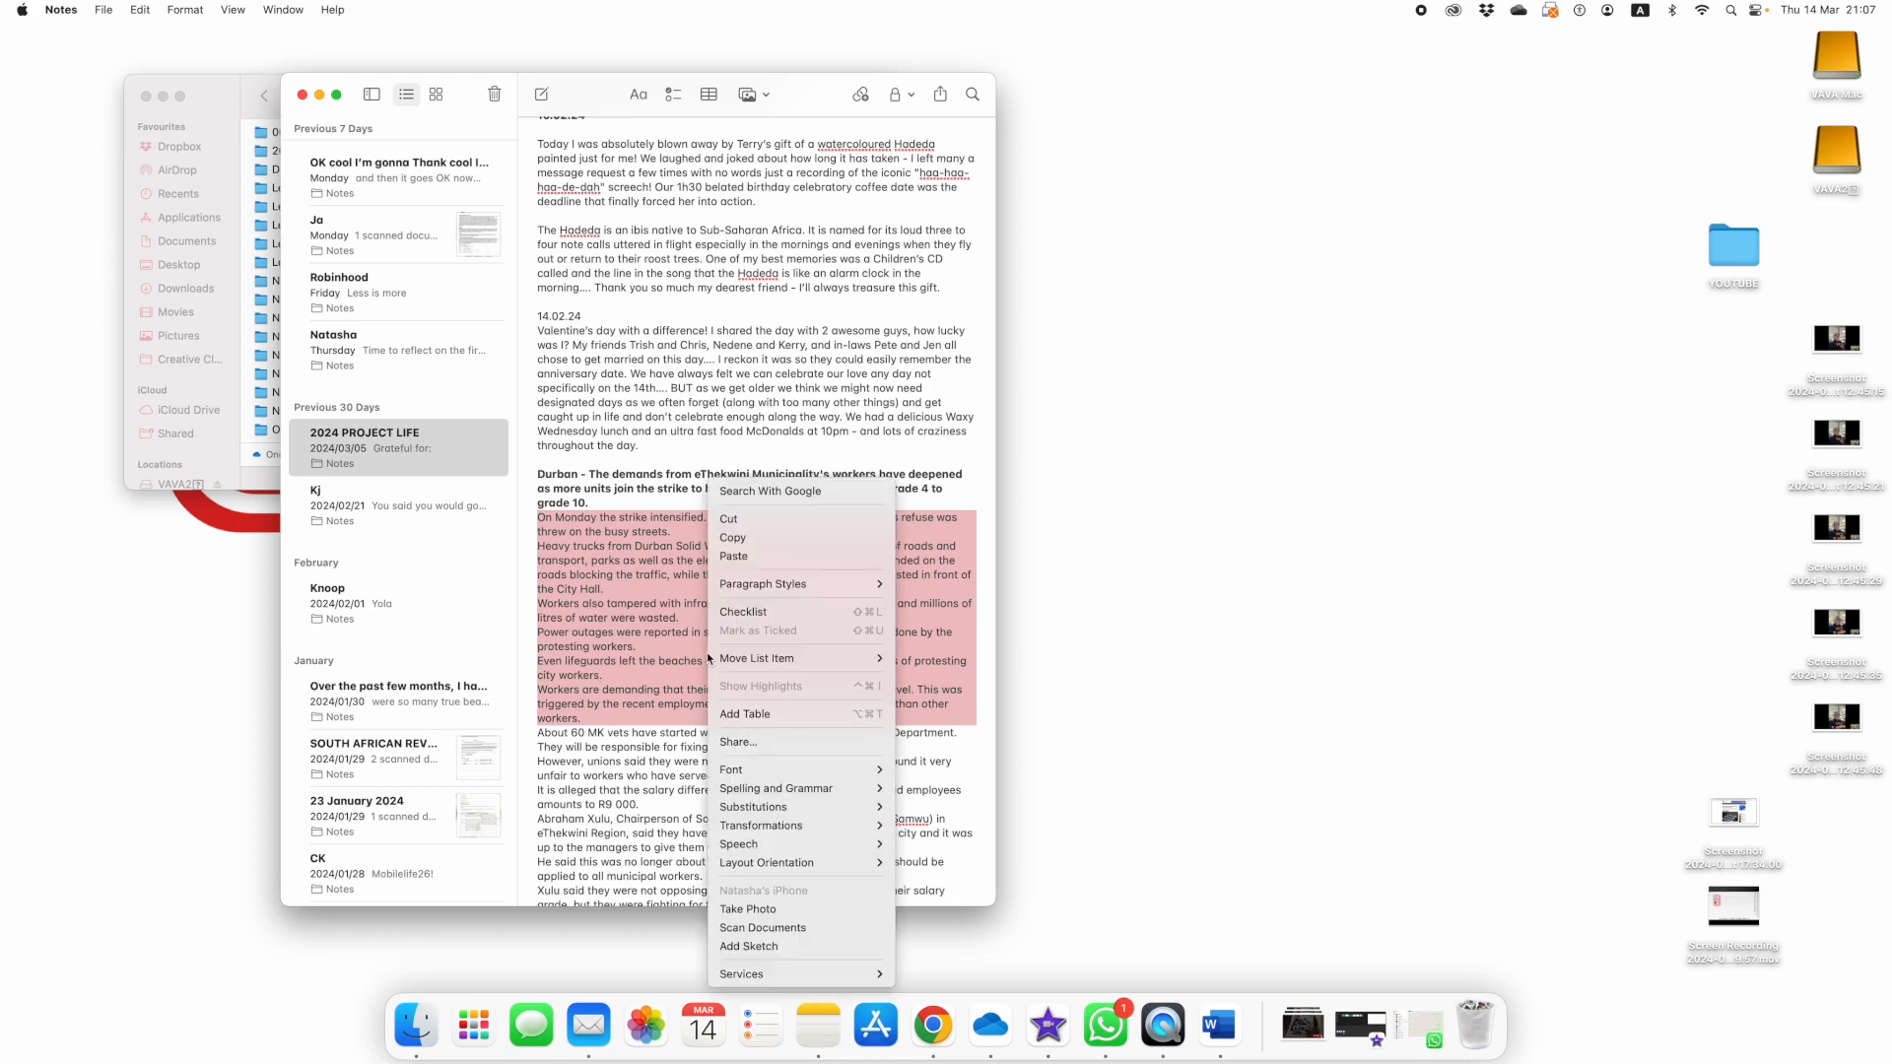
{"action": "left_click", "coordinate": [769, 539]}
Return to the browser and paste the copied article into the first layout's body text box
{"action": "left_click", "coordinate": [933, 1028]}
{"action": "left_click", "coordinate": [1404, 537]}
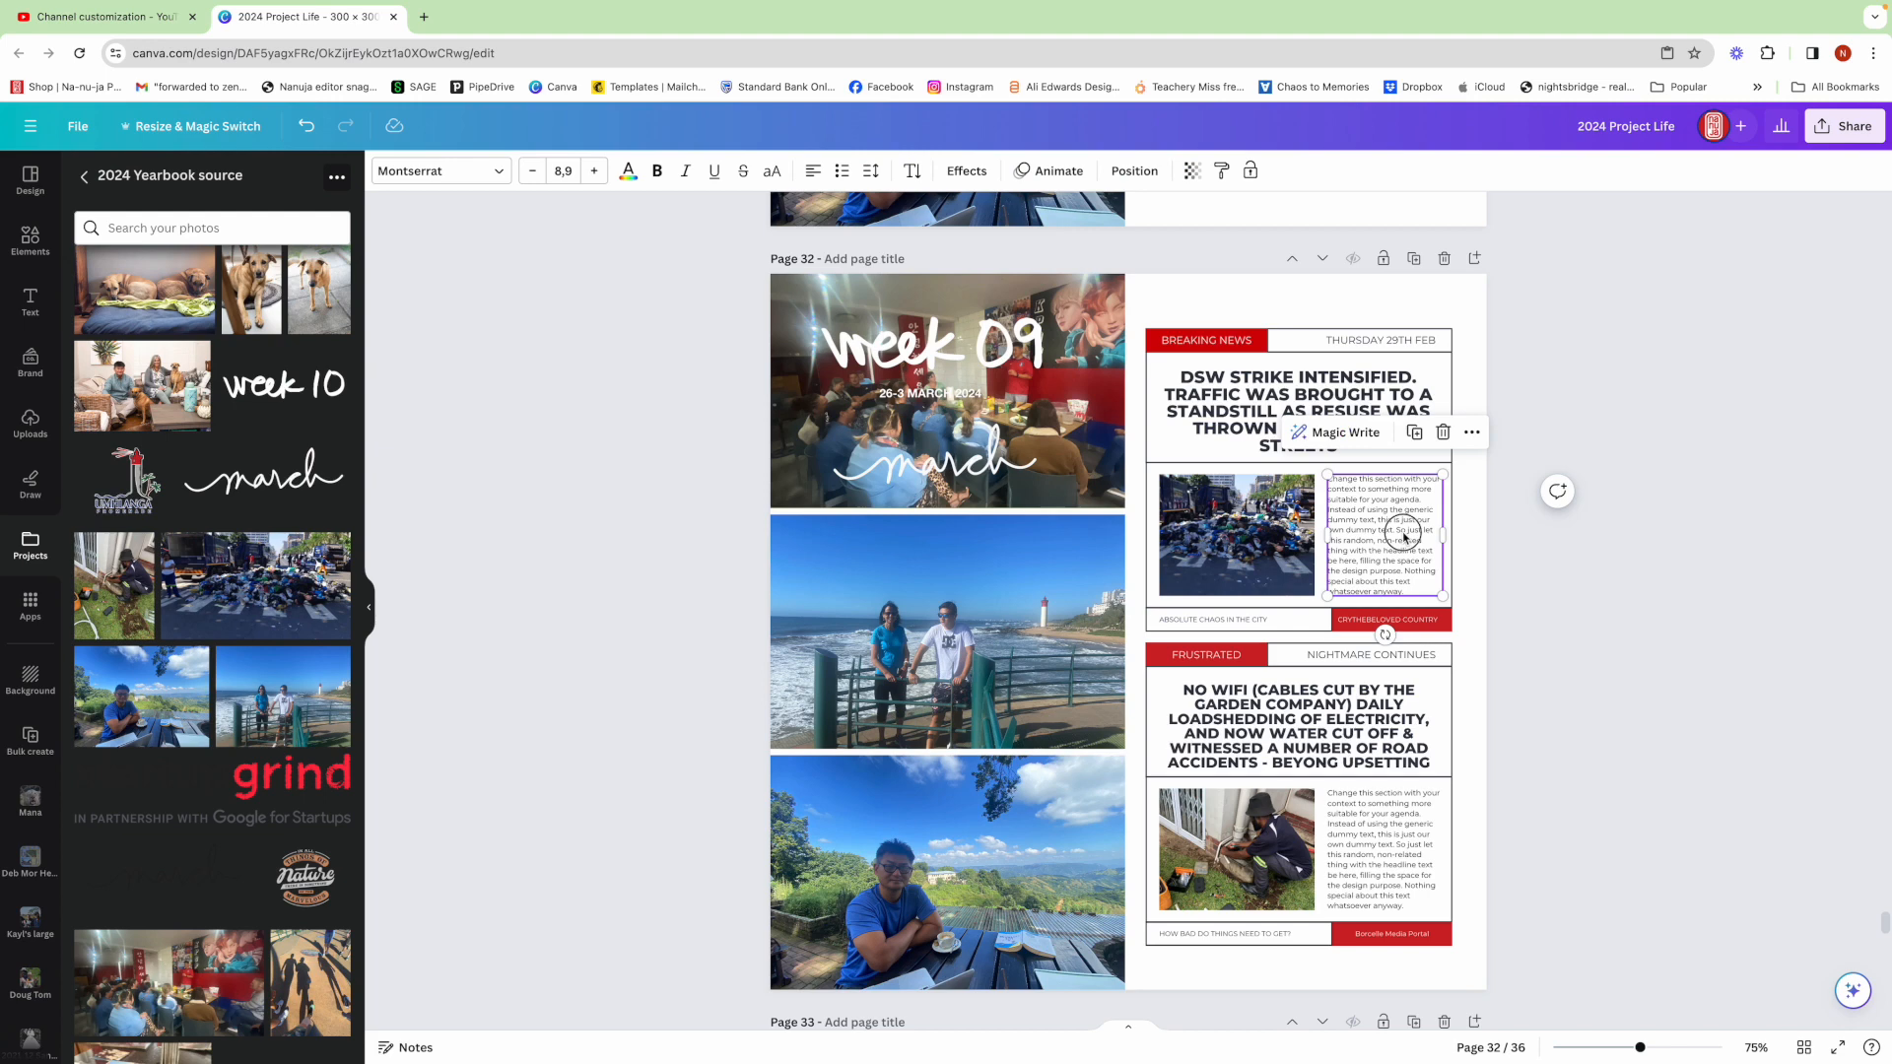
{"action": "left_click", "coordinate": [1404, 537]}
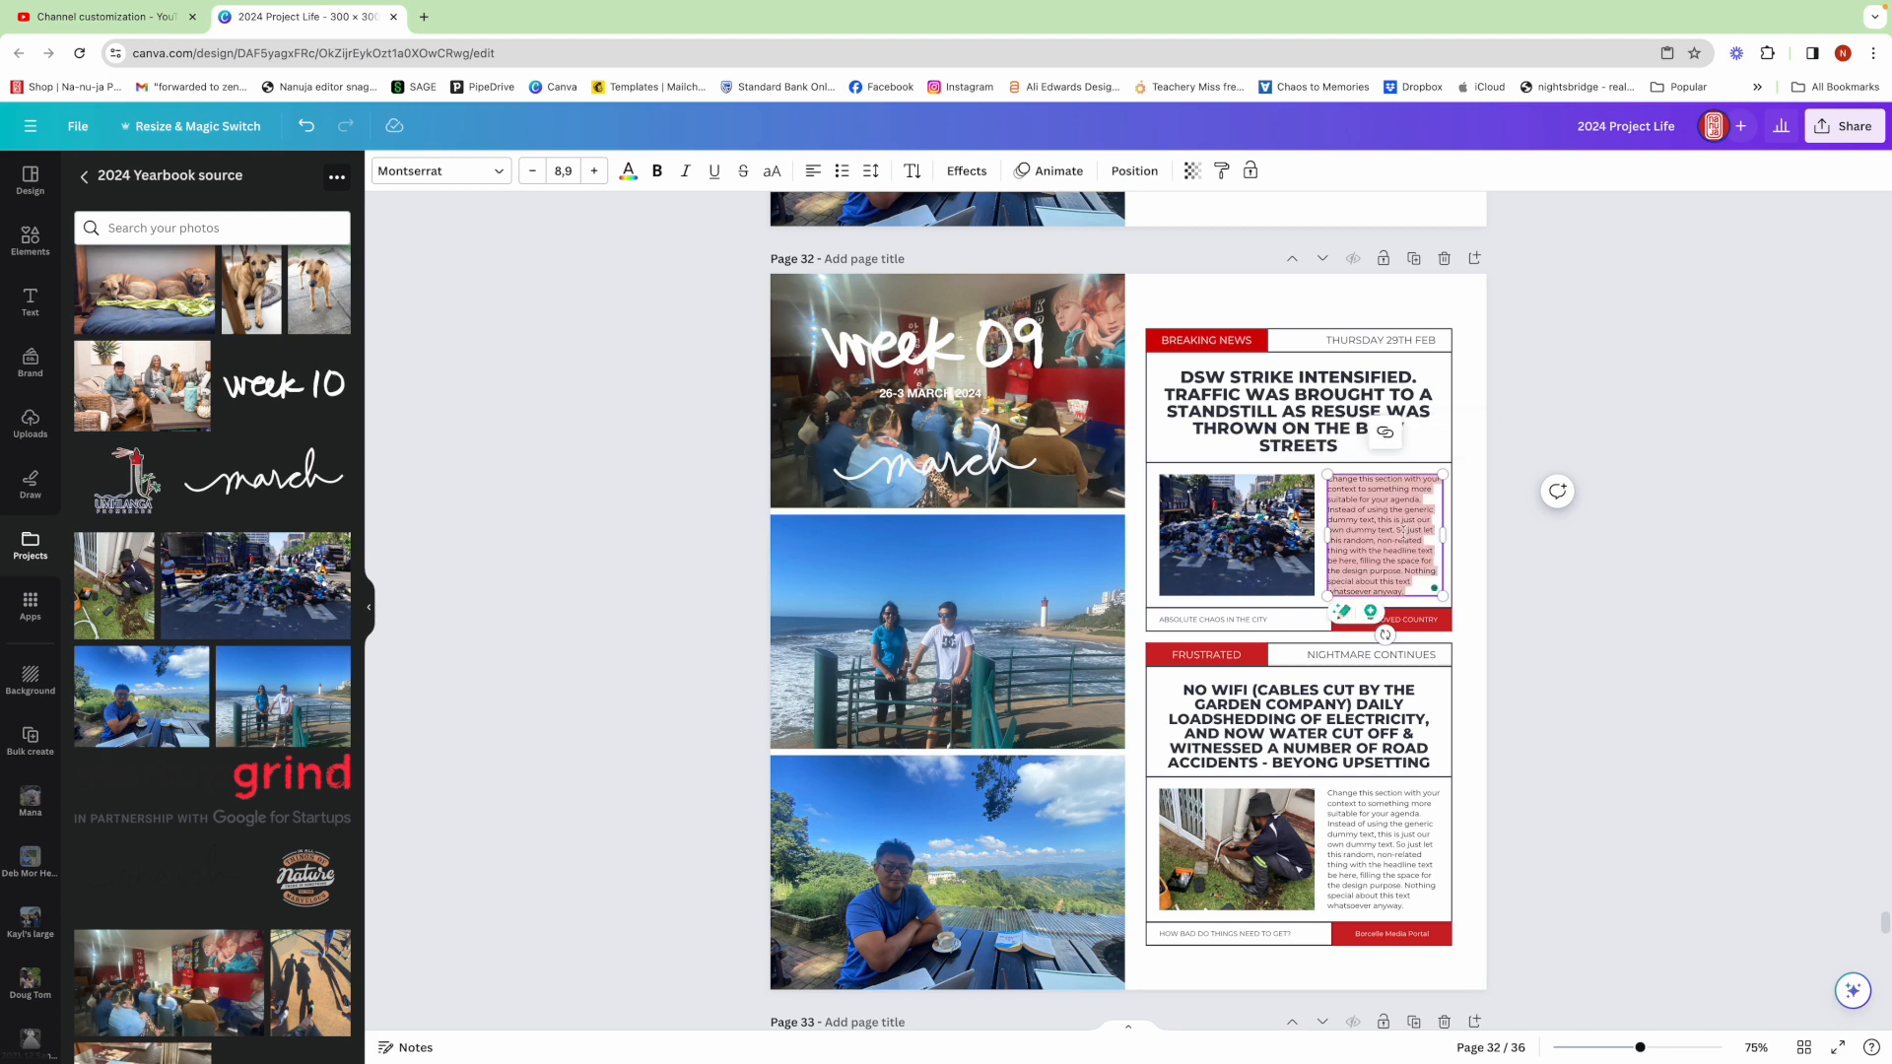
{"action": "key", "text": "ctrl+v"}
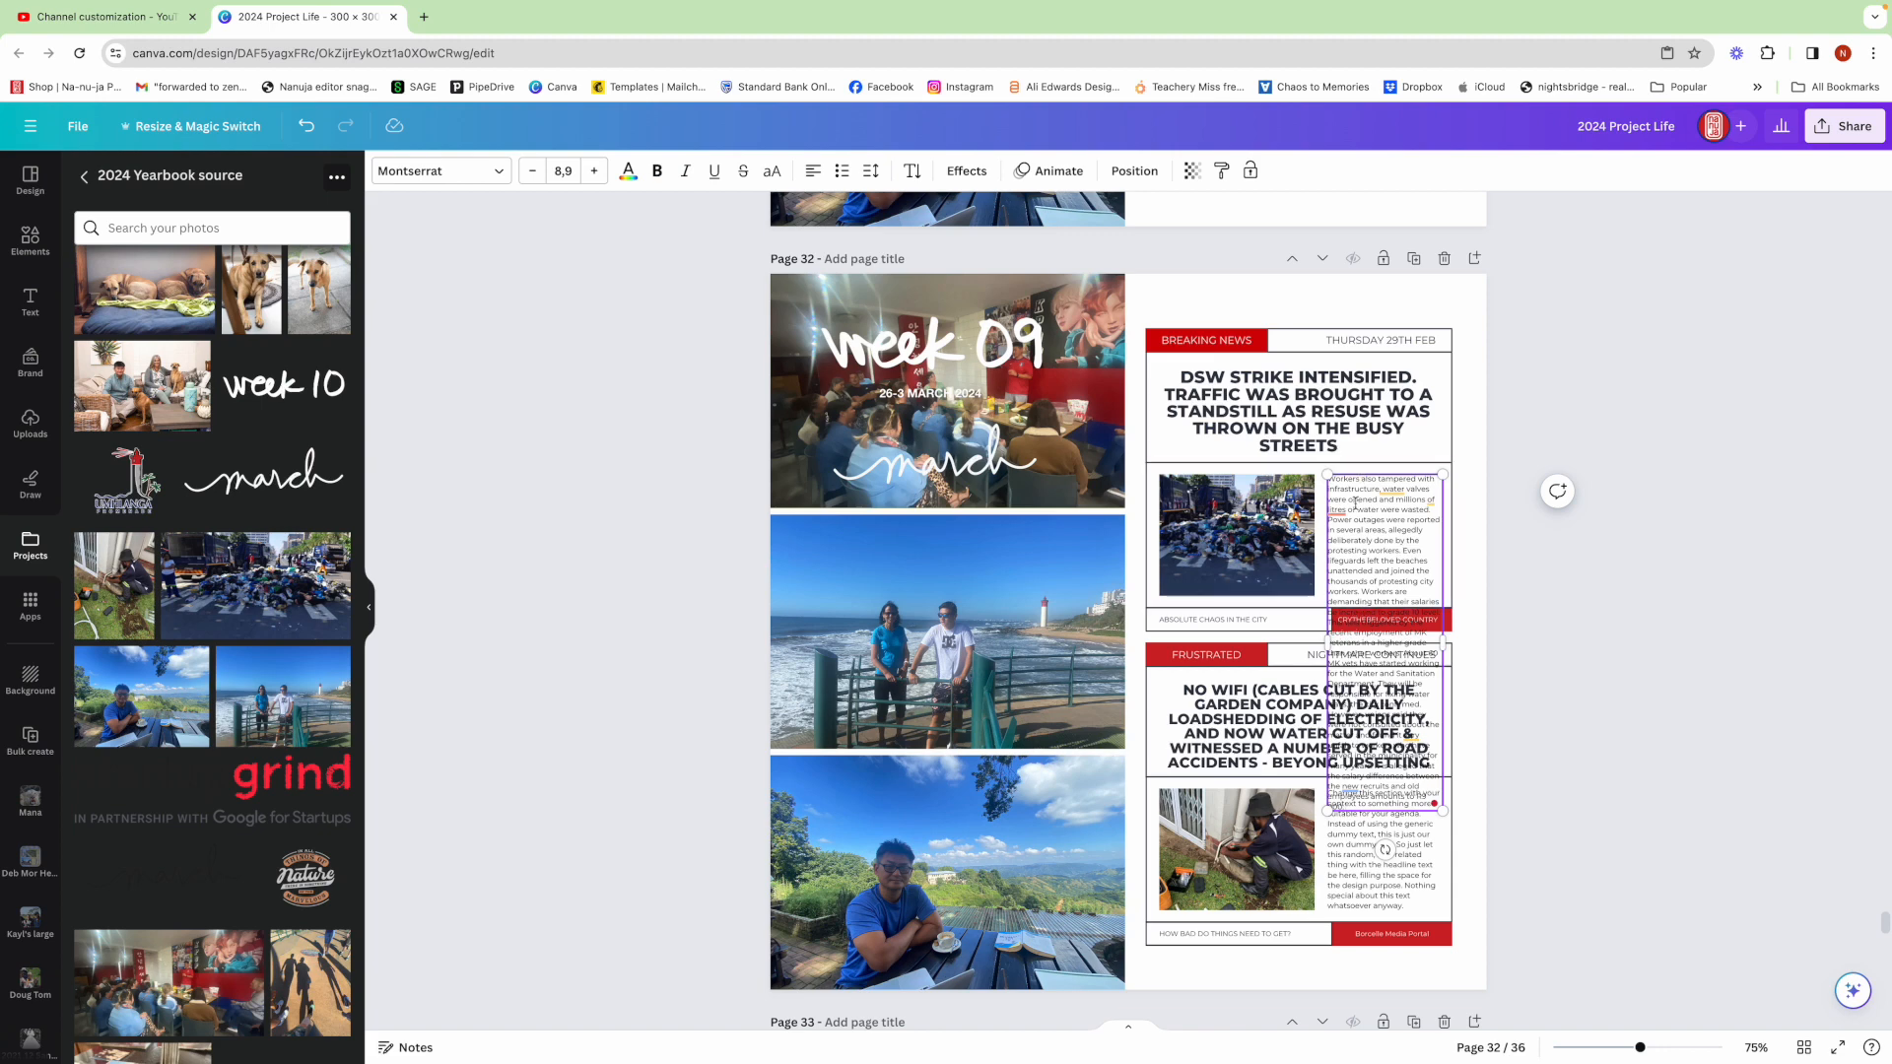
Select all the pasted body text and reduce its font size to 6
{"action": "key", "text": "ctrl+a"}
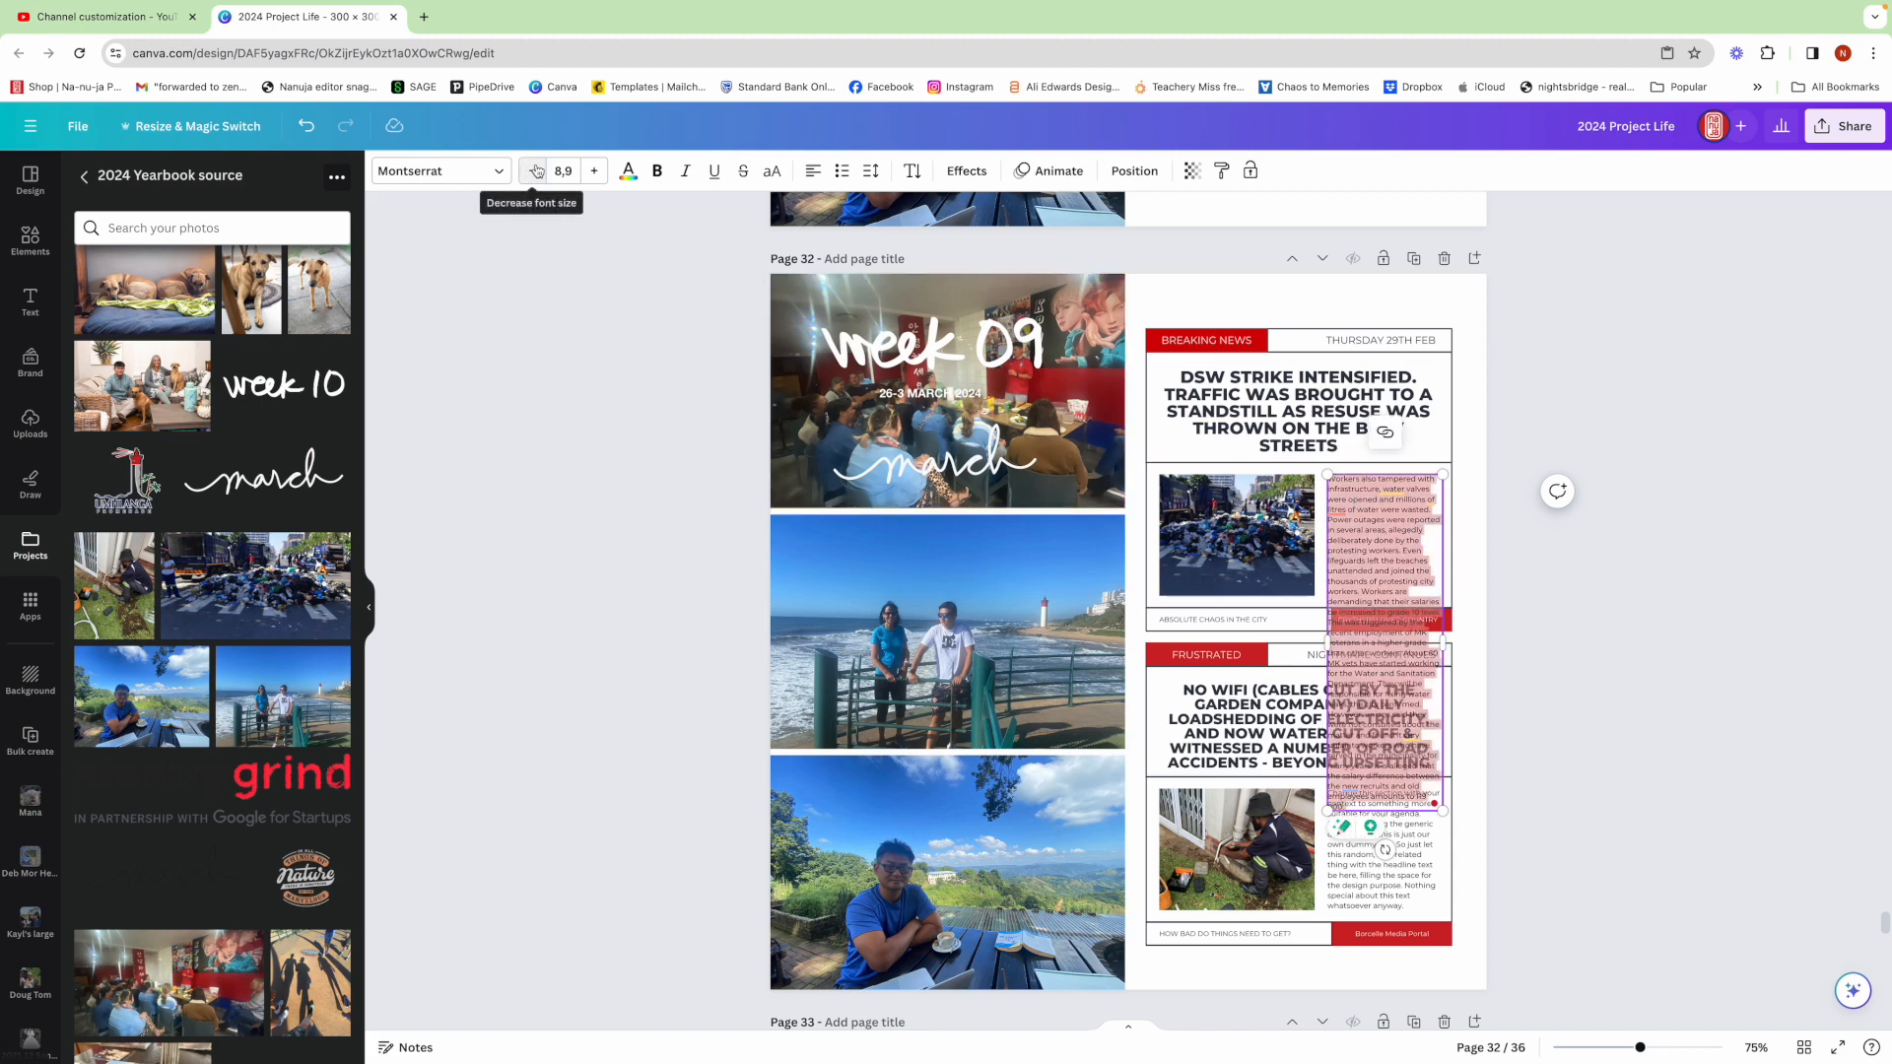
{"action": "left_click", "coordinate": [535, 171]}
{"action": "left_click", "coordinate": [535, 172]}
{"action": "left_click", "coordinate": [535, 171]}
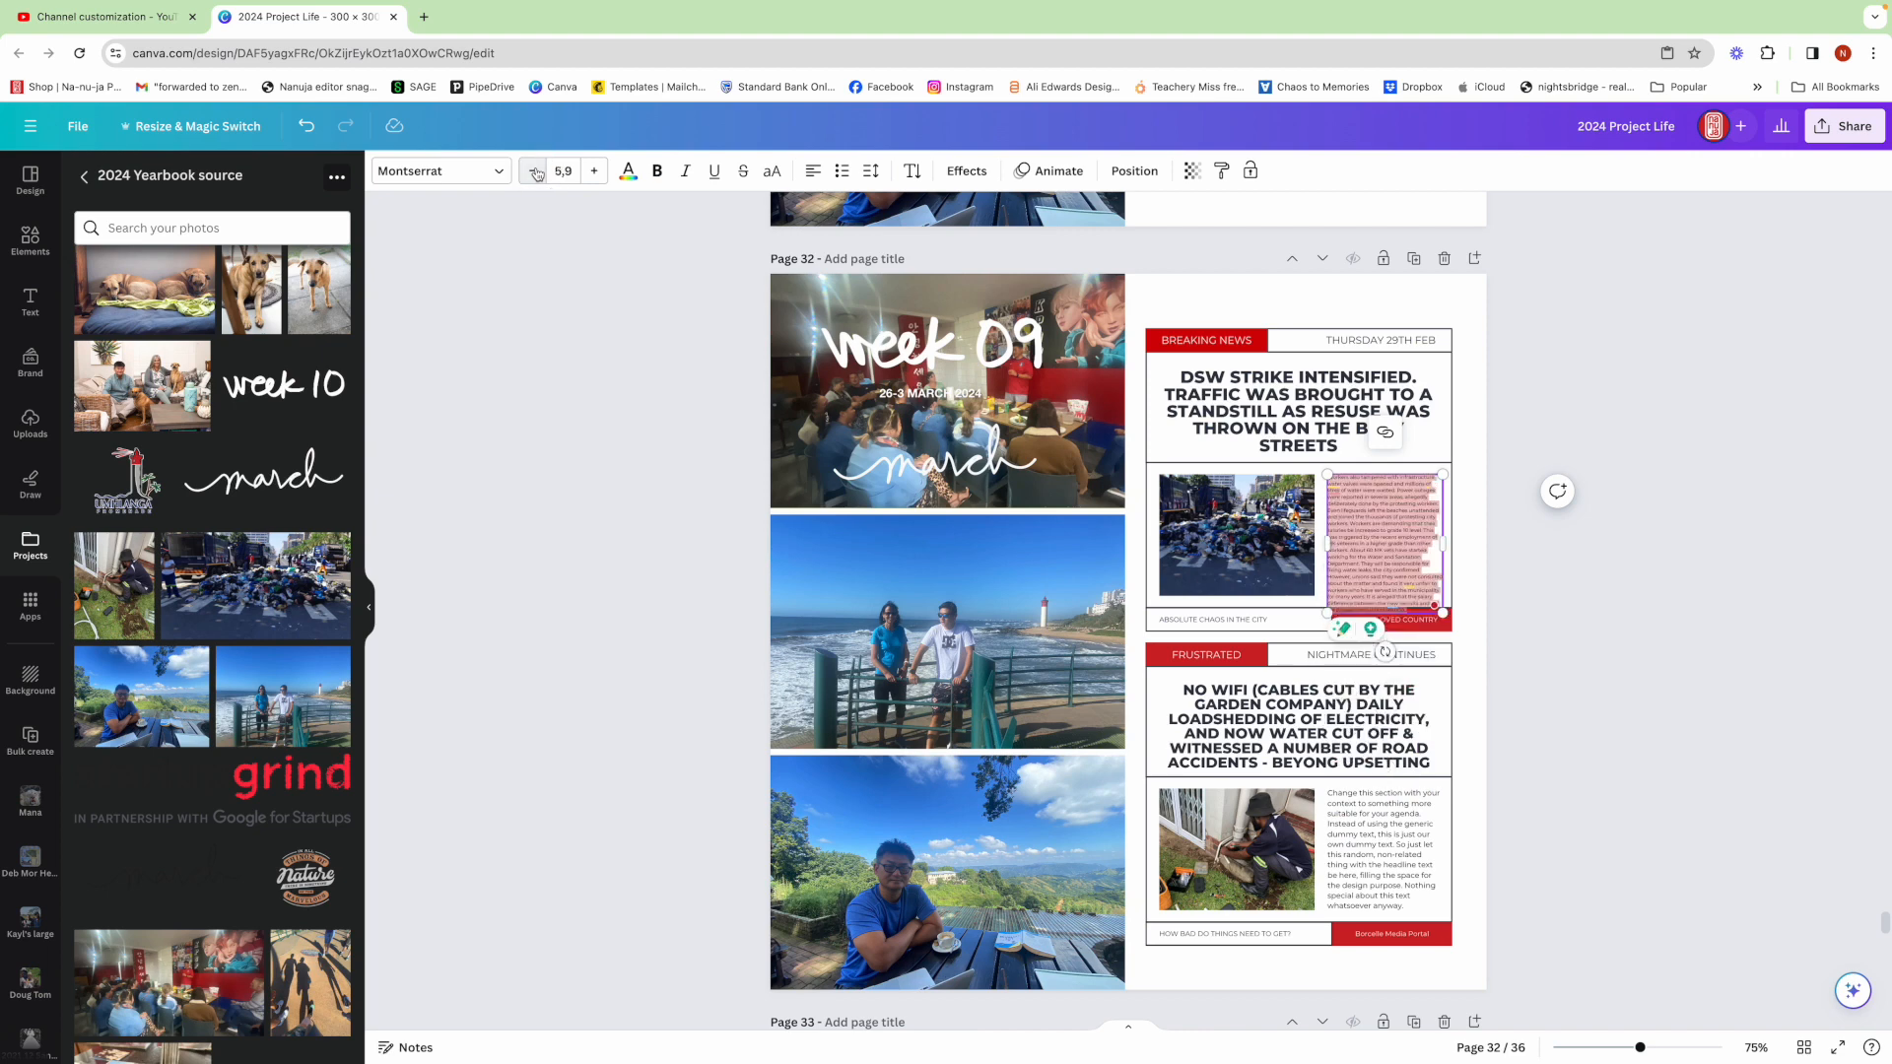
{"action": "left_click", "coordinate": [535, 171]}
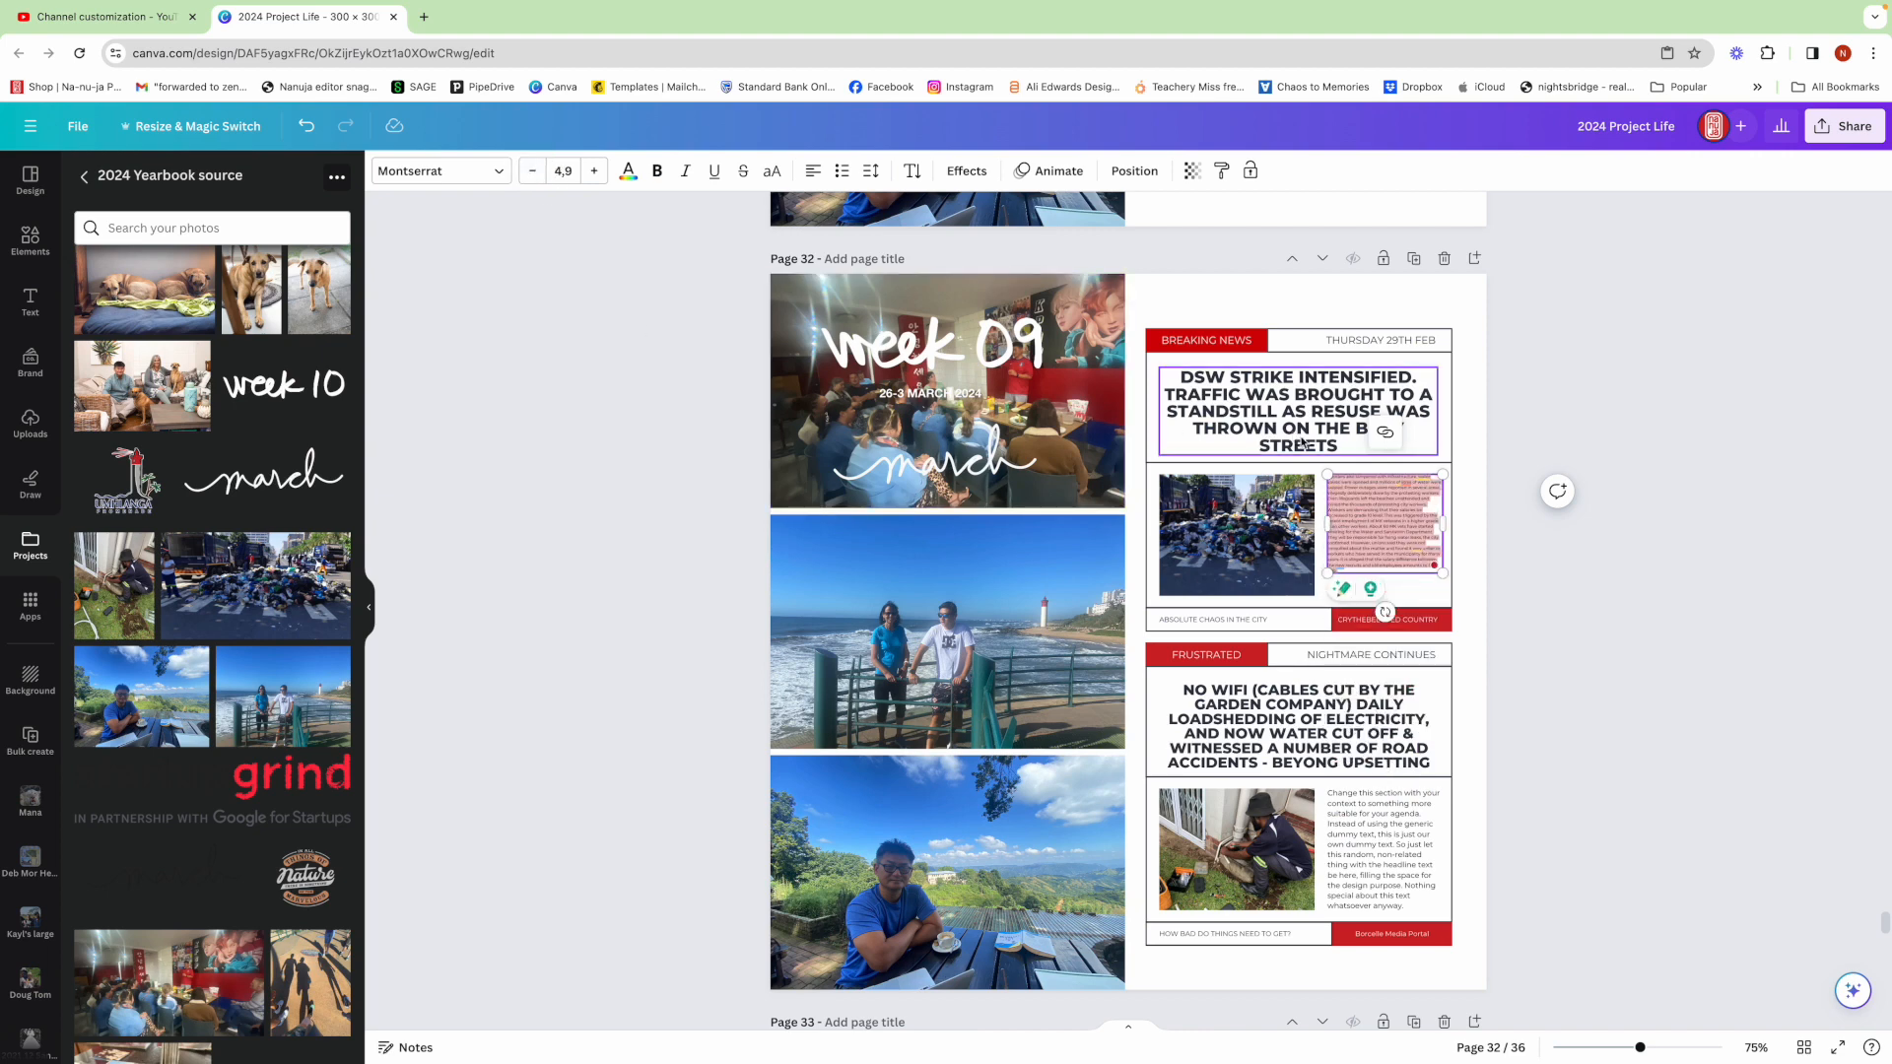
{"action": "left_click", "coordinate": [591, 173]}
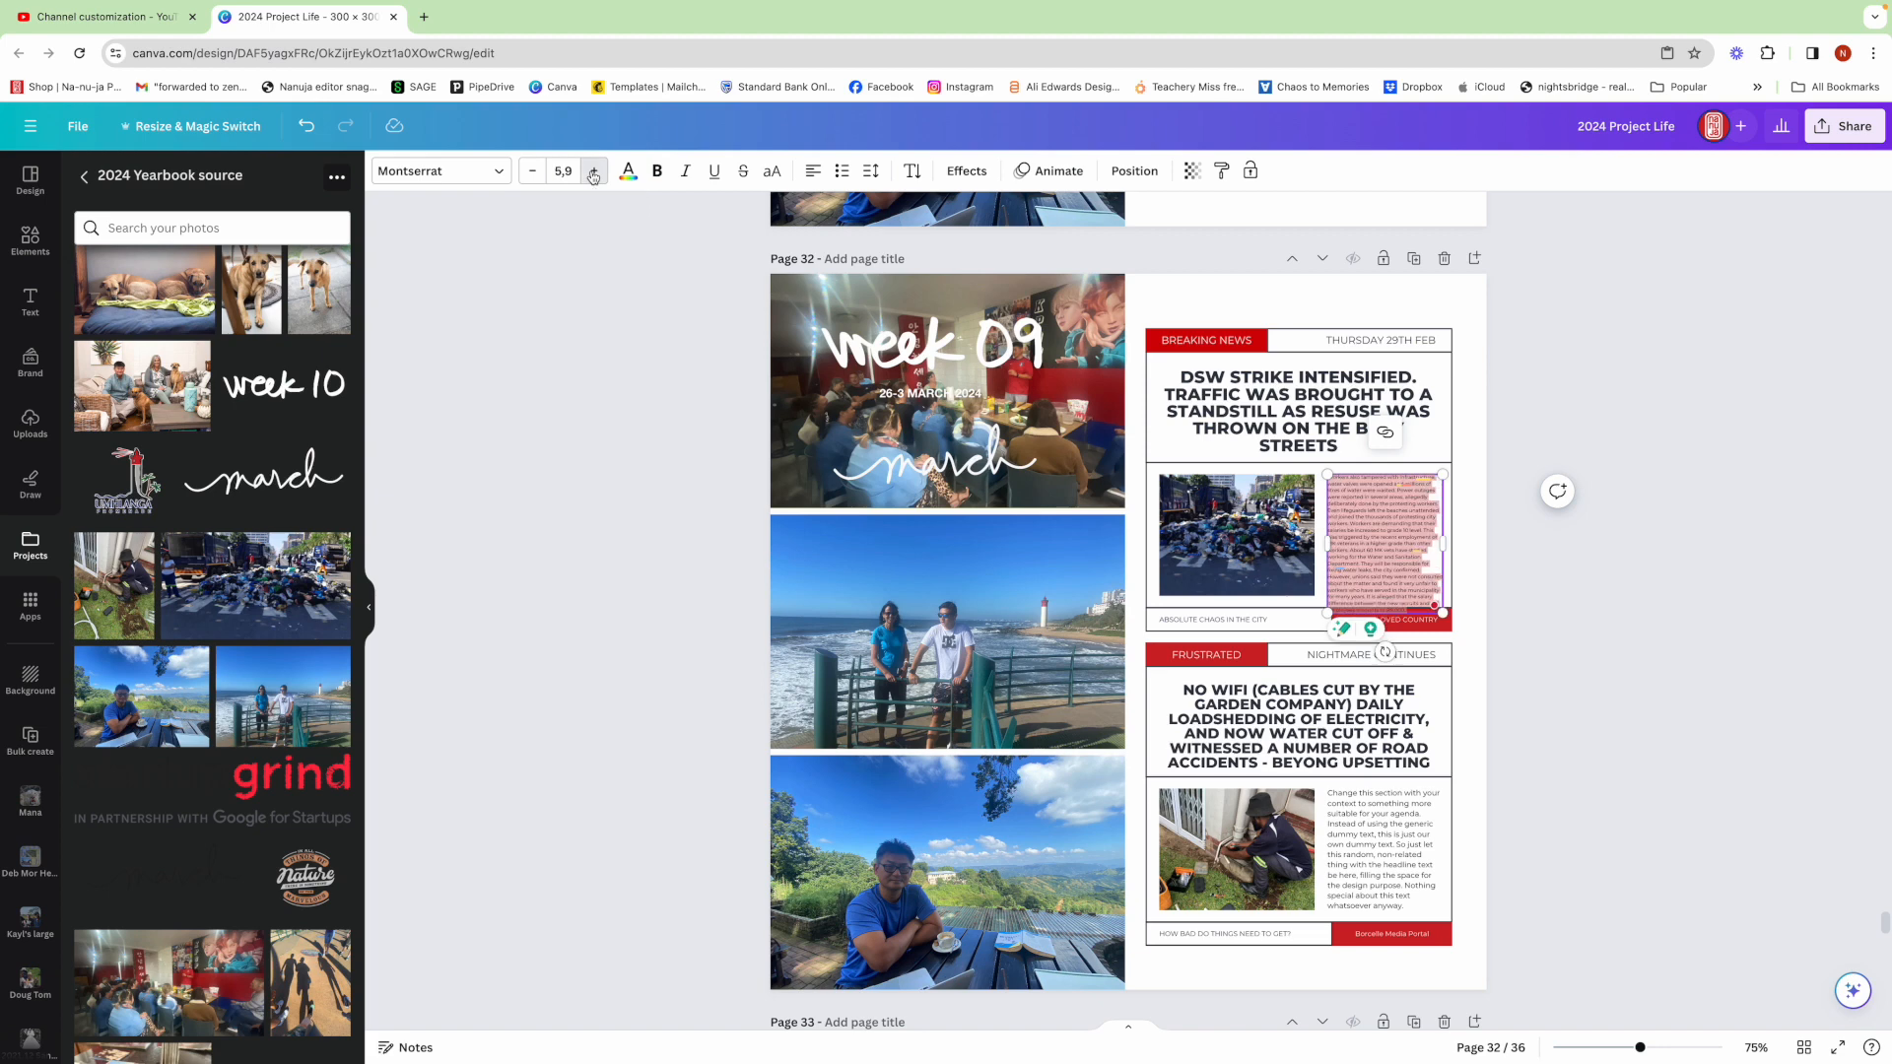
{"action": "left_click", "coordinate": [570, 173]}
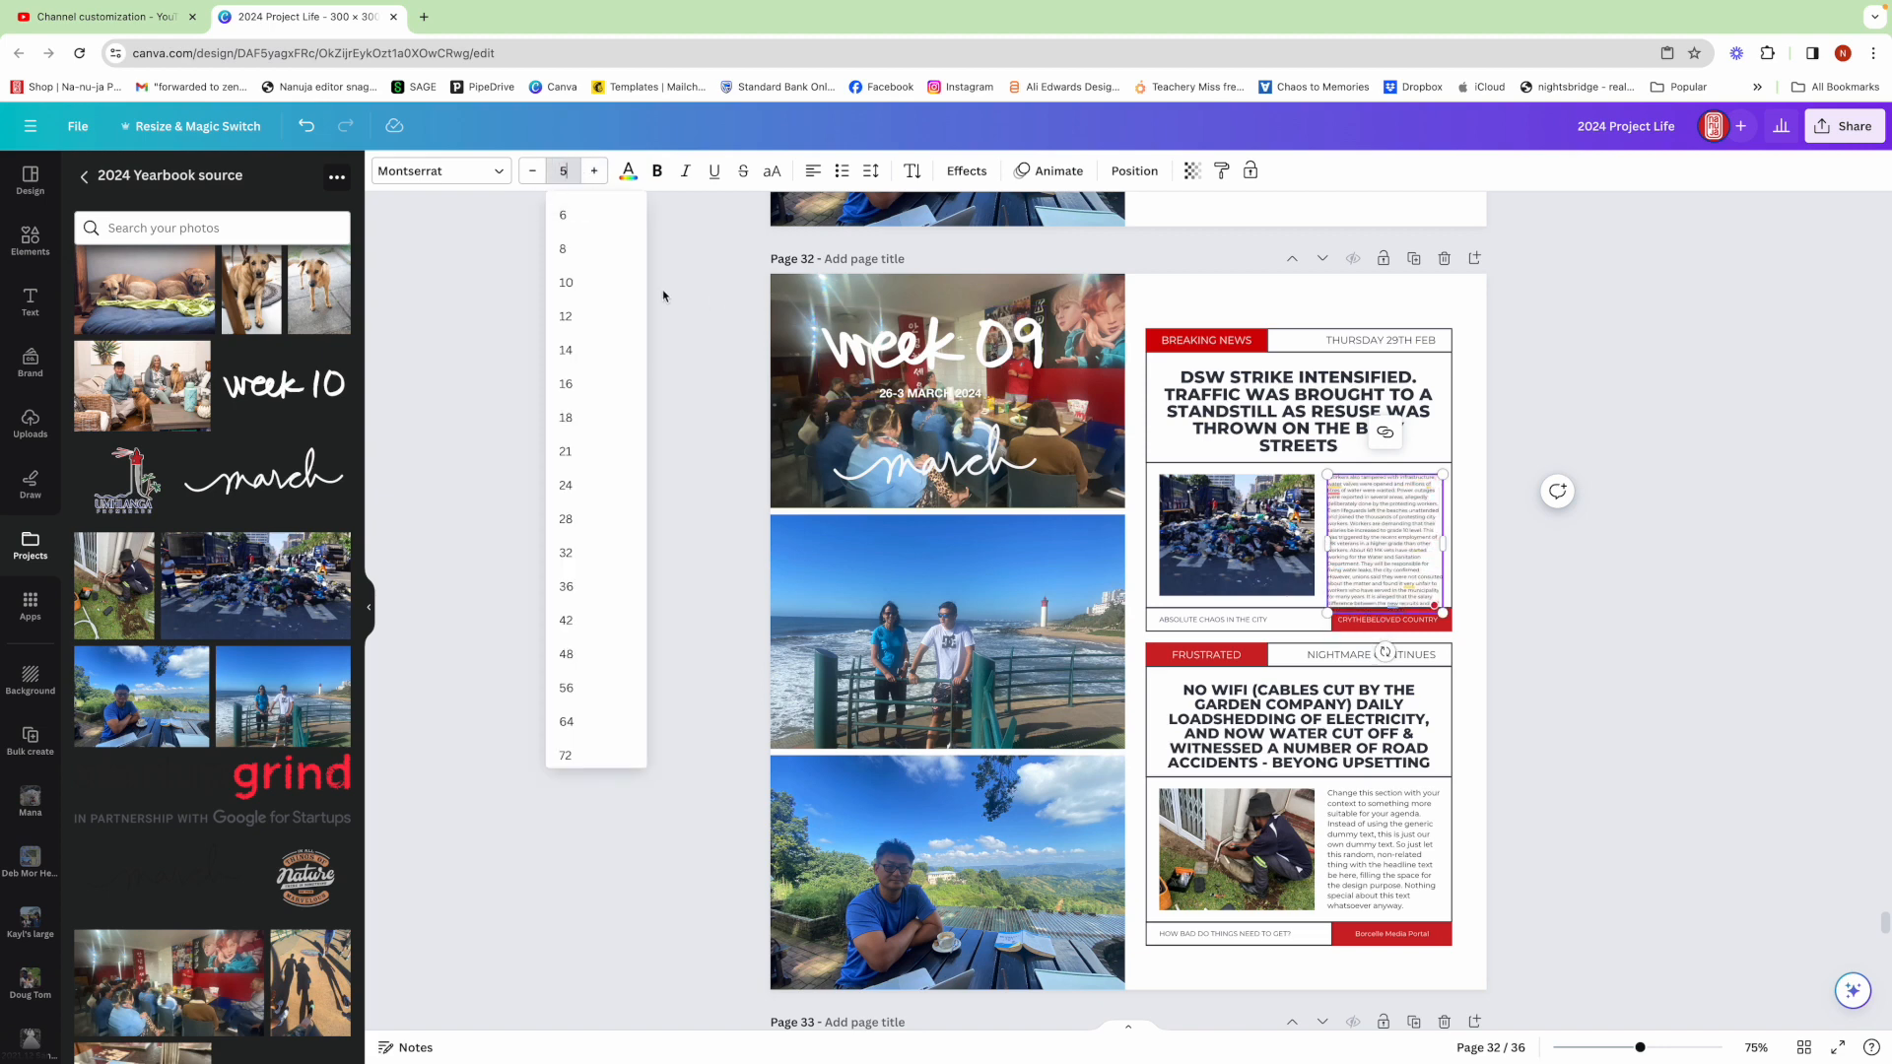
{"action": "key", "text": "Return"}
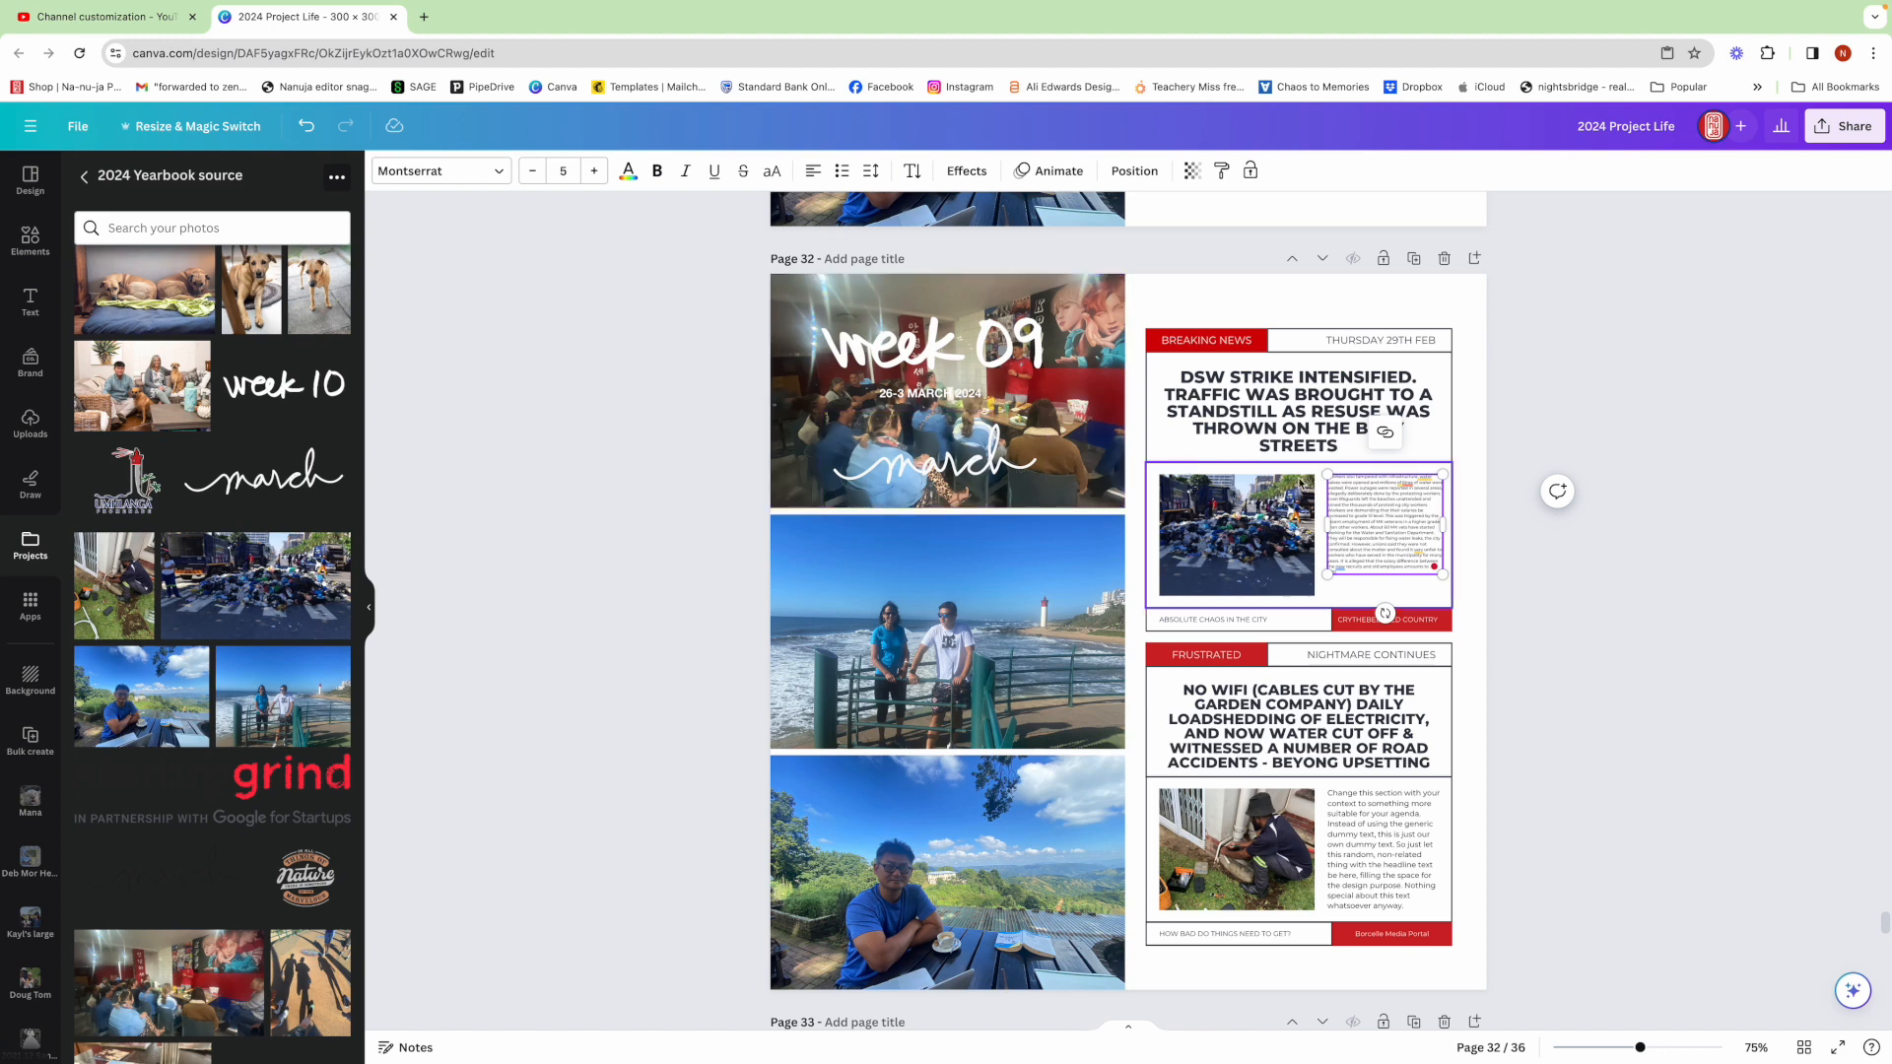
{"action": "left_click", "coordinate": [563, 171]}
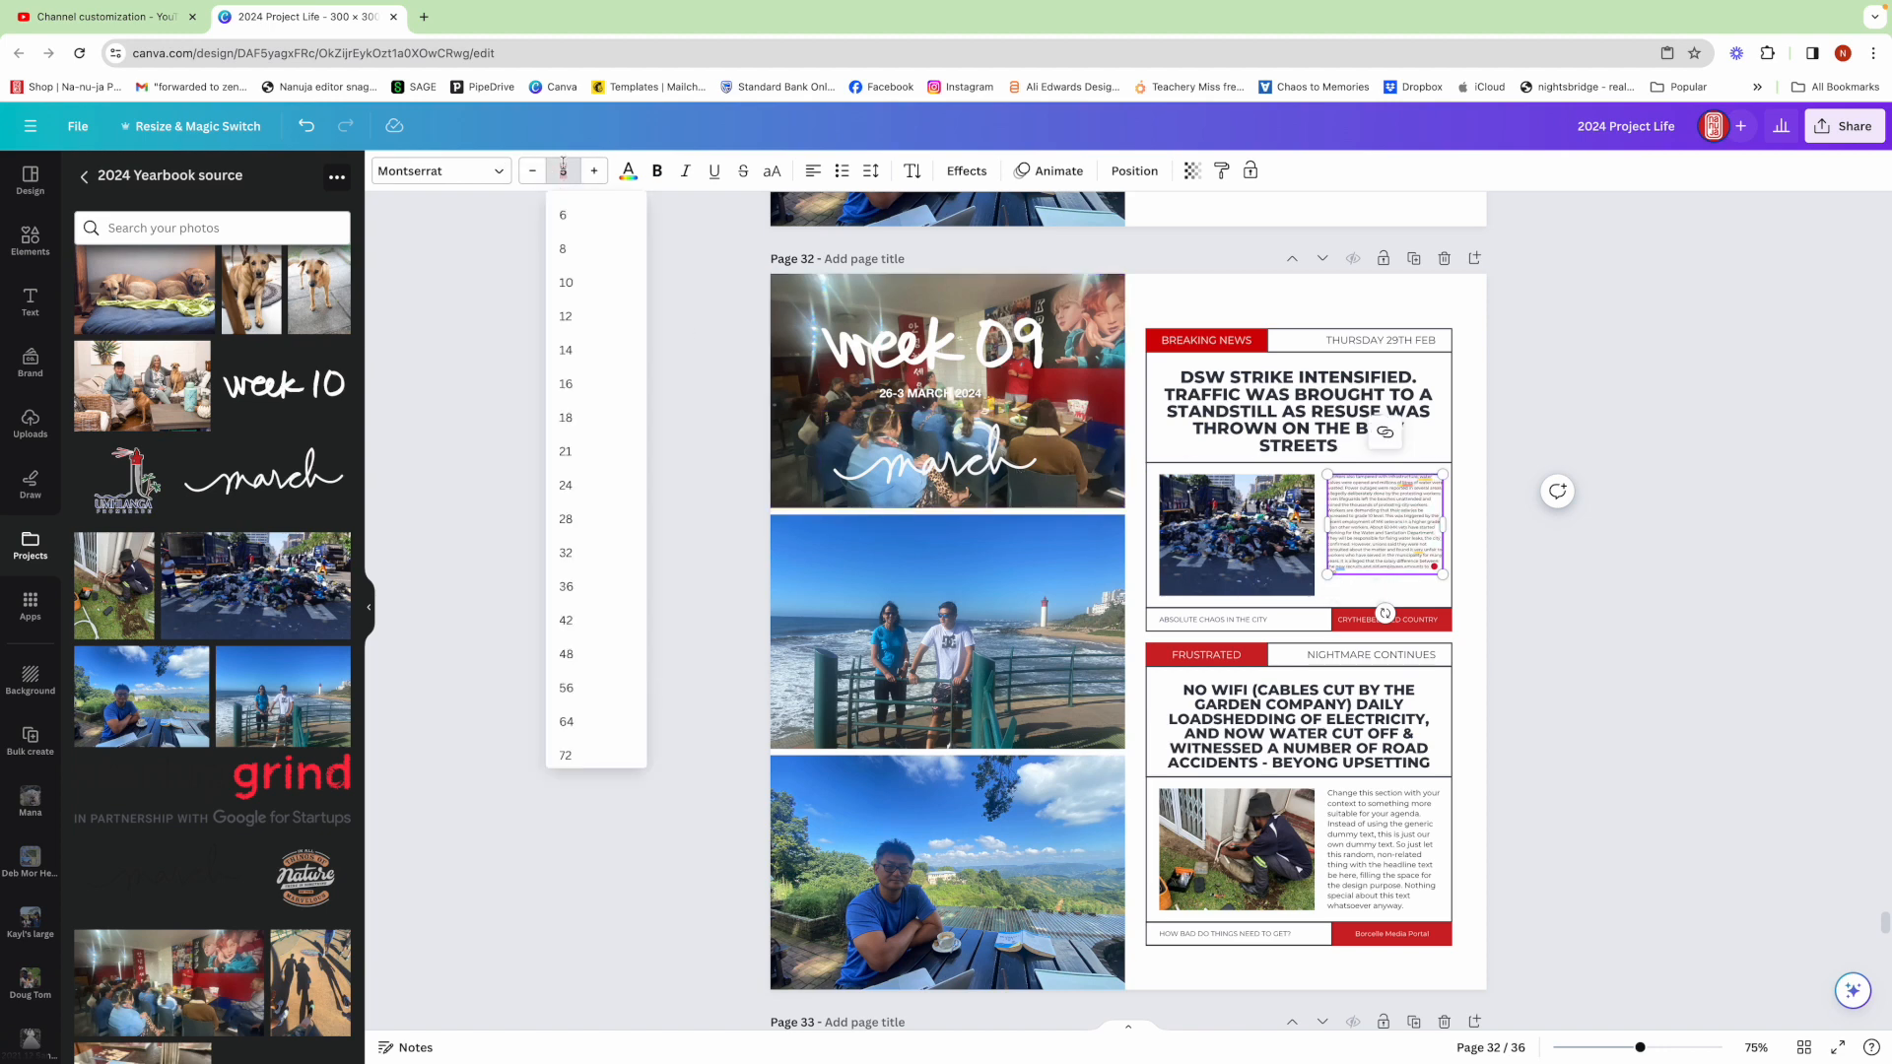
{"action": "left_click", "coordinate": [568, 218]}
Widen the first layout's body text box slightly toward the photo
{"action": "left_click_drag", "start_coordinate": [1327, 549], "coordinate": [1297, 535]}
{"action": "left_click", "coordinate": [1247, 547]}
{"action": "left_click", "coordinate": [1661, 559]}
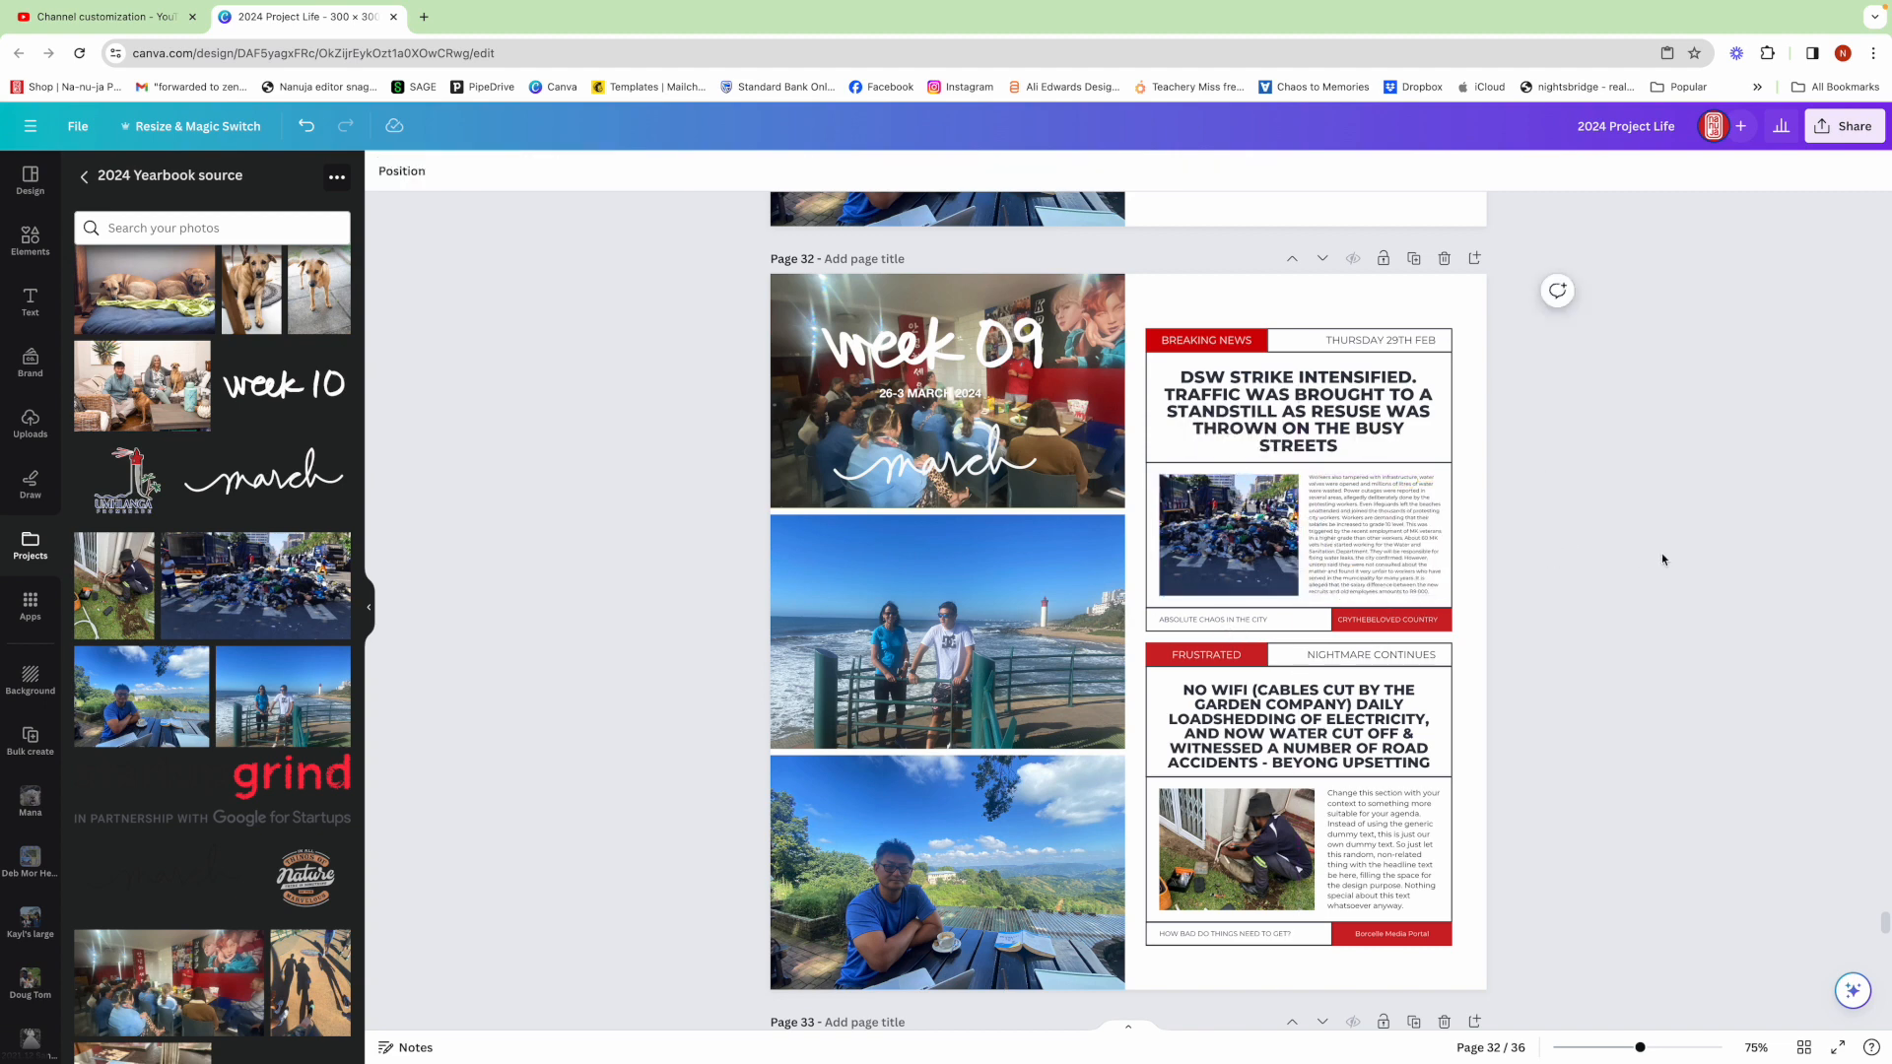
Paste the journaling text into the second layout's body text box and reduce its font size to 6.9
{"action": "scroll", "coordinate": [1661, 553], "scroll_direction": "down", "scroll_amount": 1}
{"action": "double_click", "coordinate": [1369, 709]}
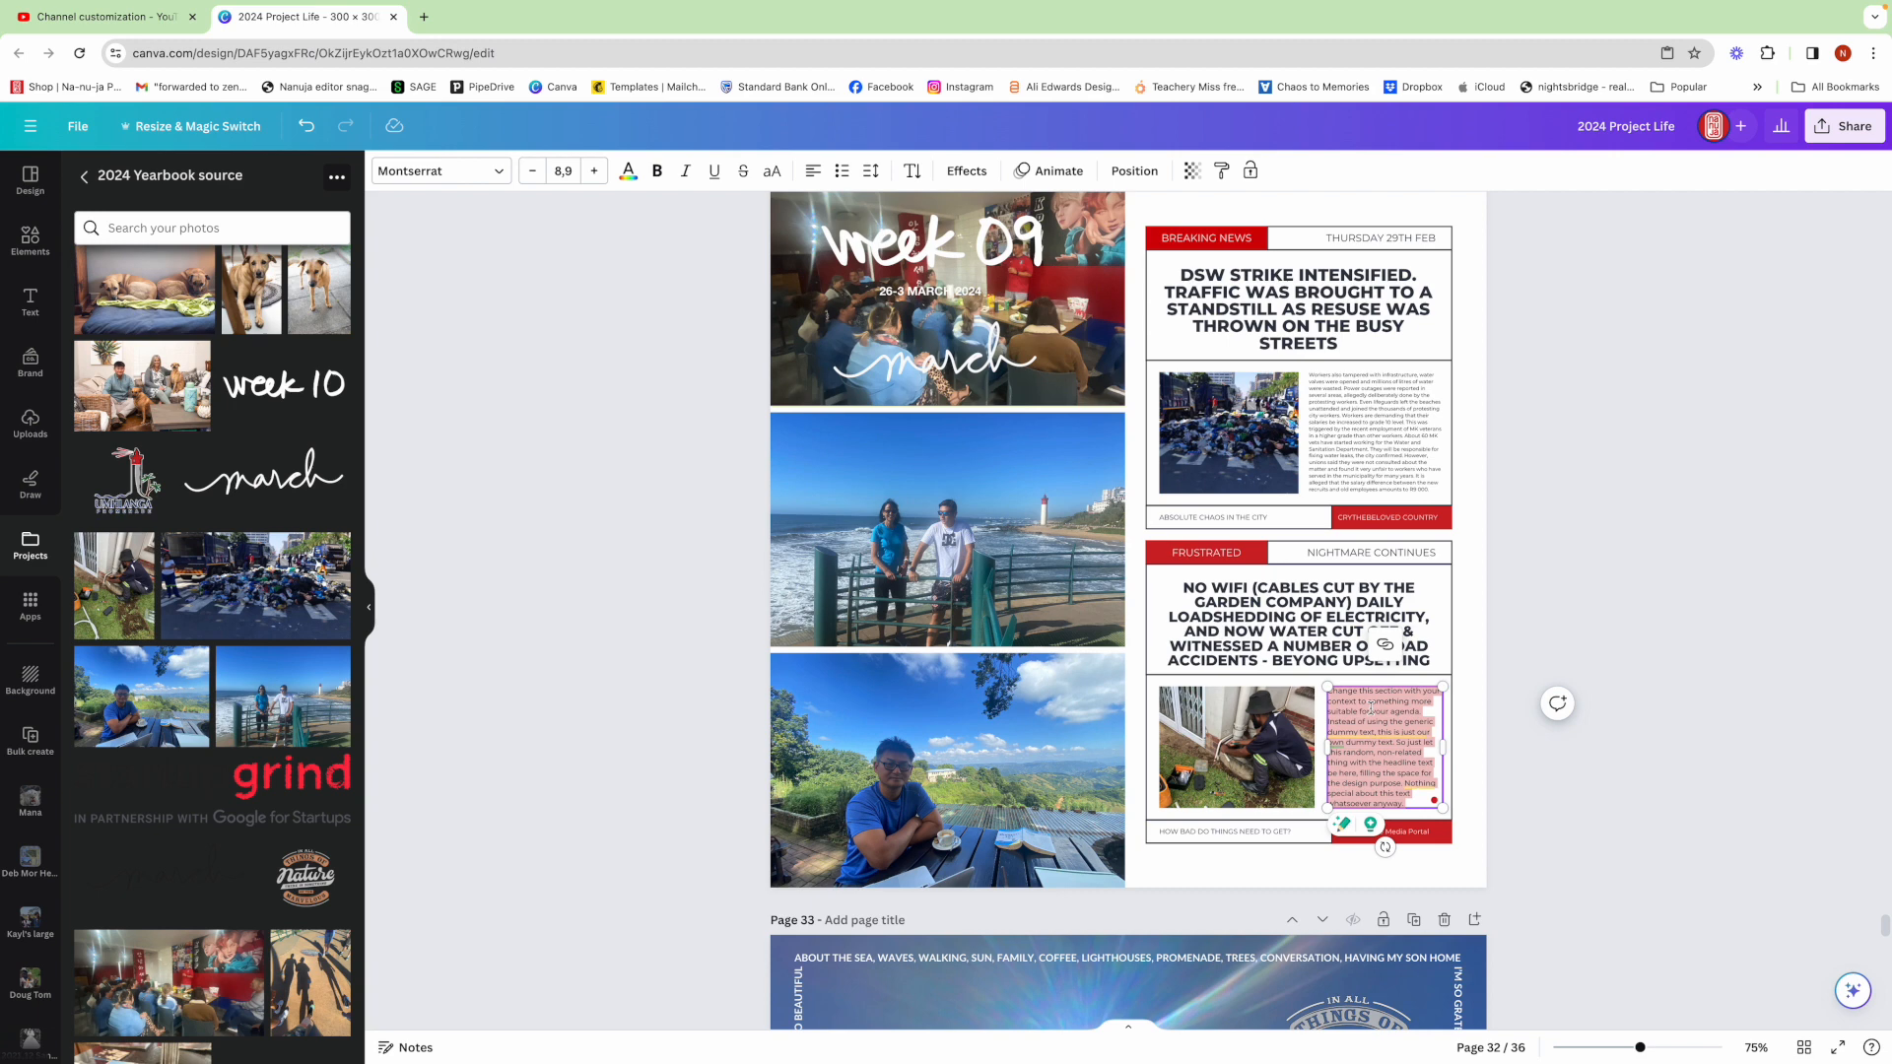
{"action": "key", "text": "super+v"}
{"action": "left_click", "coordinate": [532, 170]}
{"action": "left_click", "coordinate": [532, 170]}
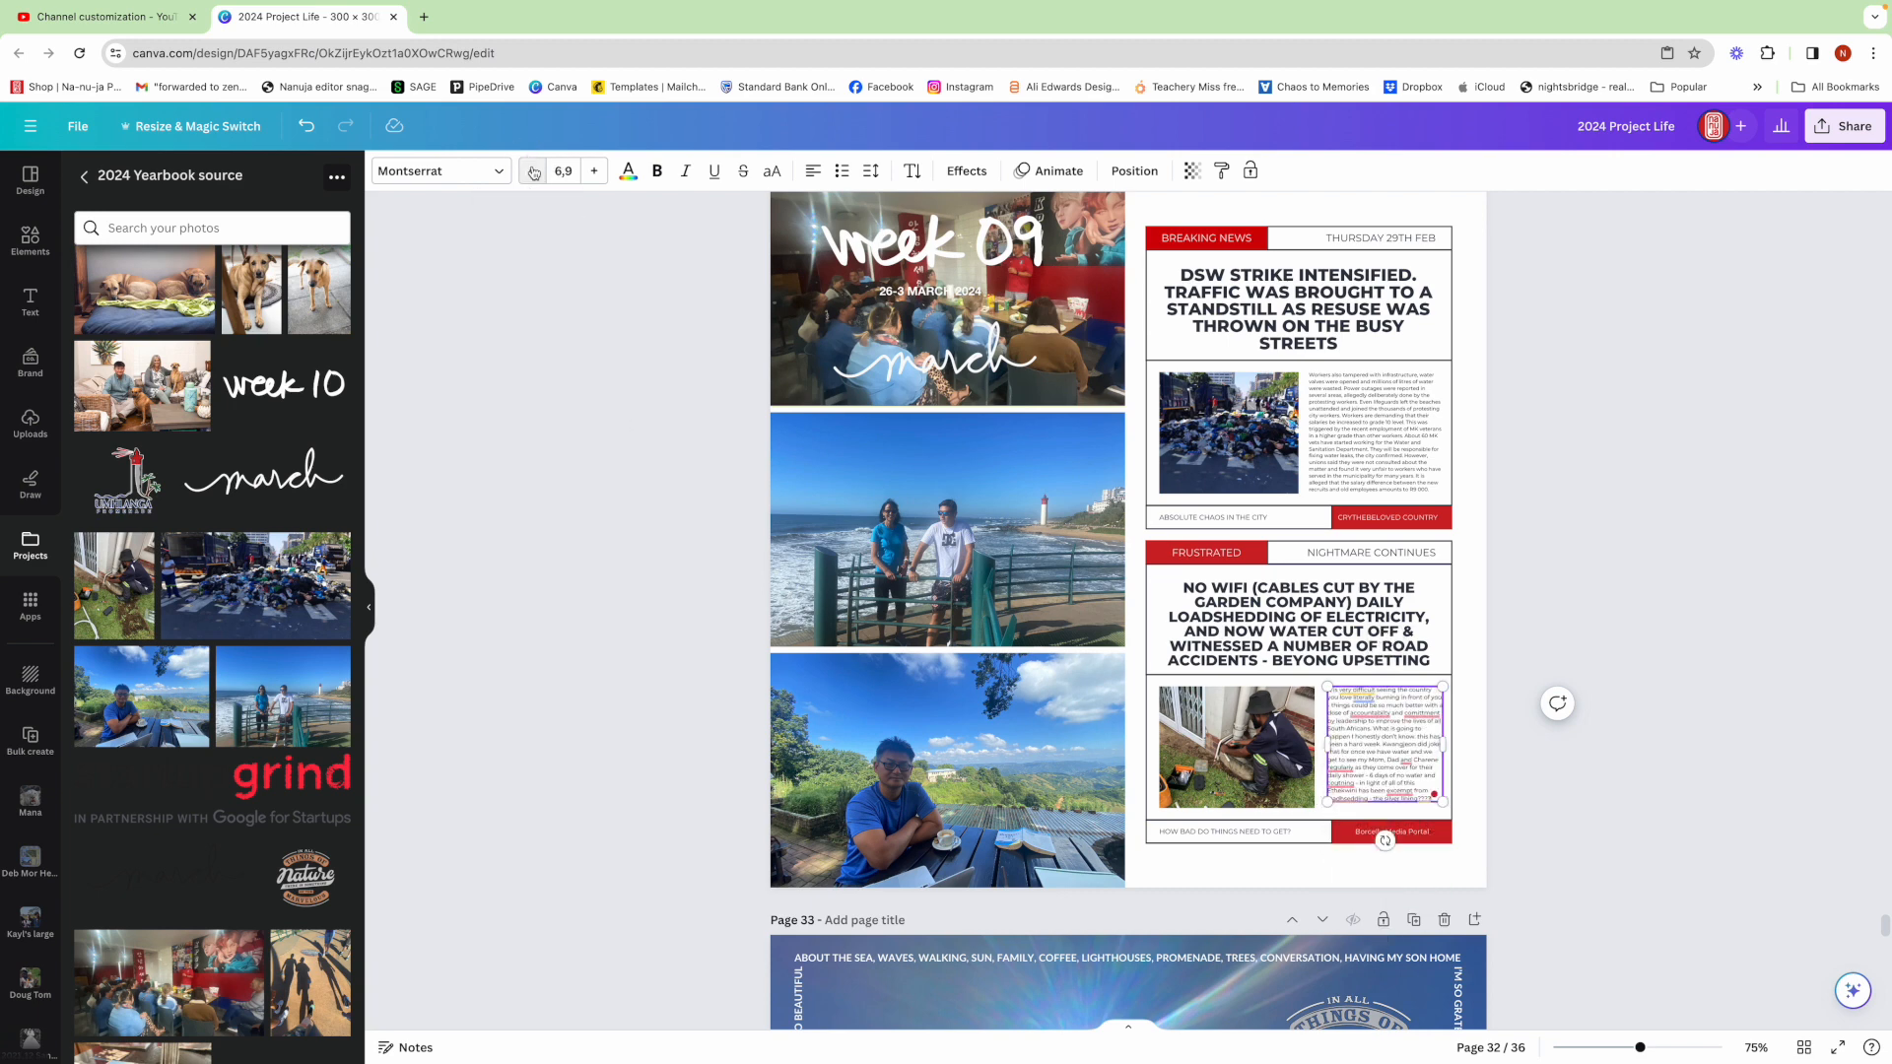
{"action": "left_click", "coordinate": [1683, 582]}
Add a new blank page after the Week 09 page and fill it with the whale-bone pier photo
{"action": "scroll", "coordinate": [1742, 695], "scroll_direction": "up", "scroll_amount": 2}
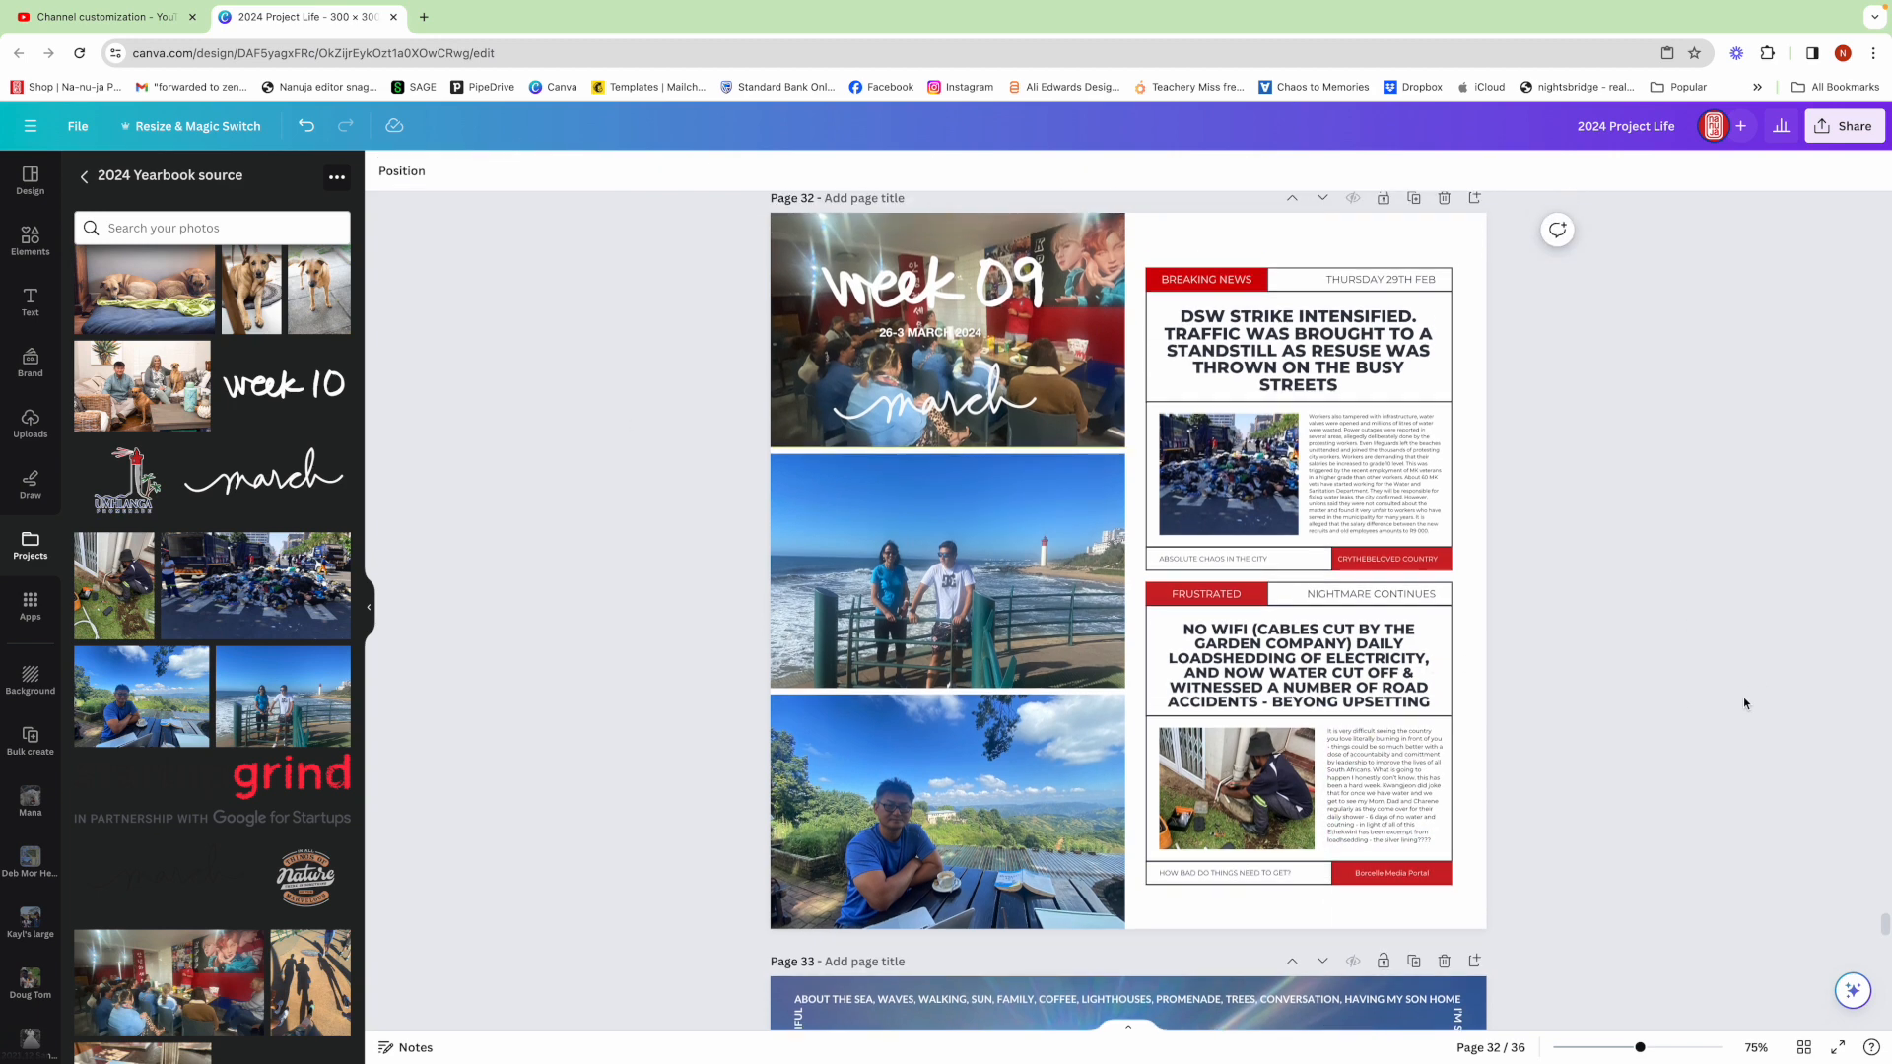
{"action": "left_click", "coordinate": [1474, 245]}
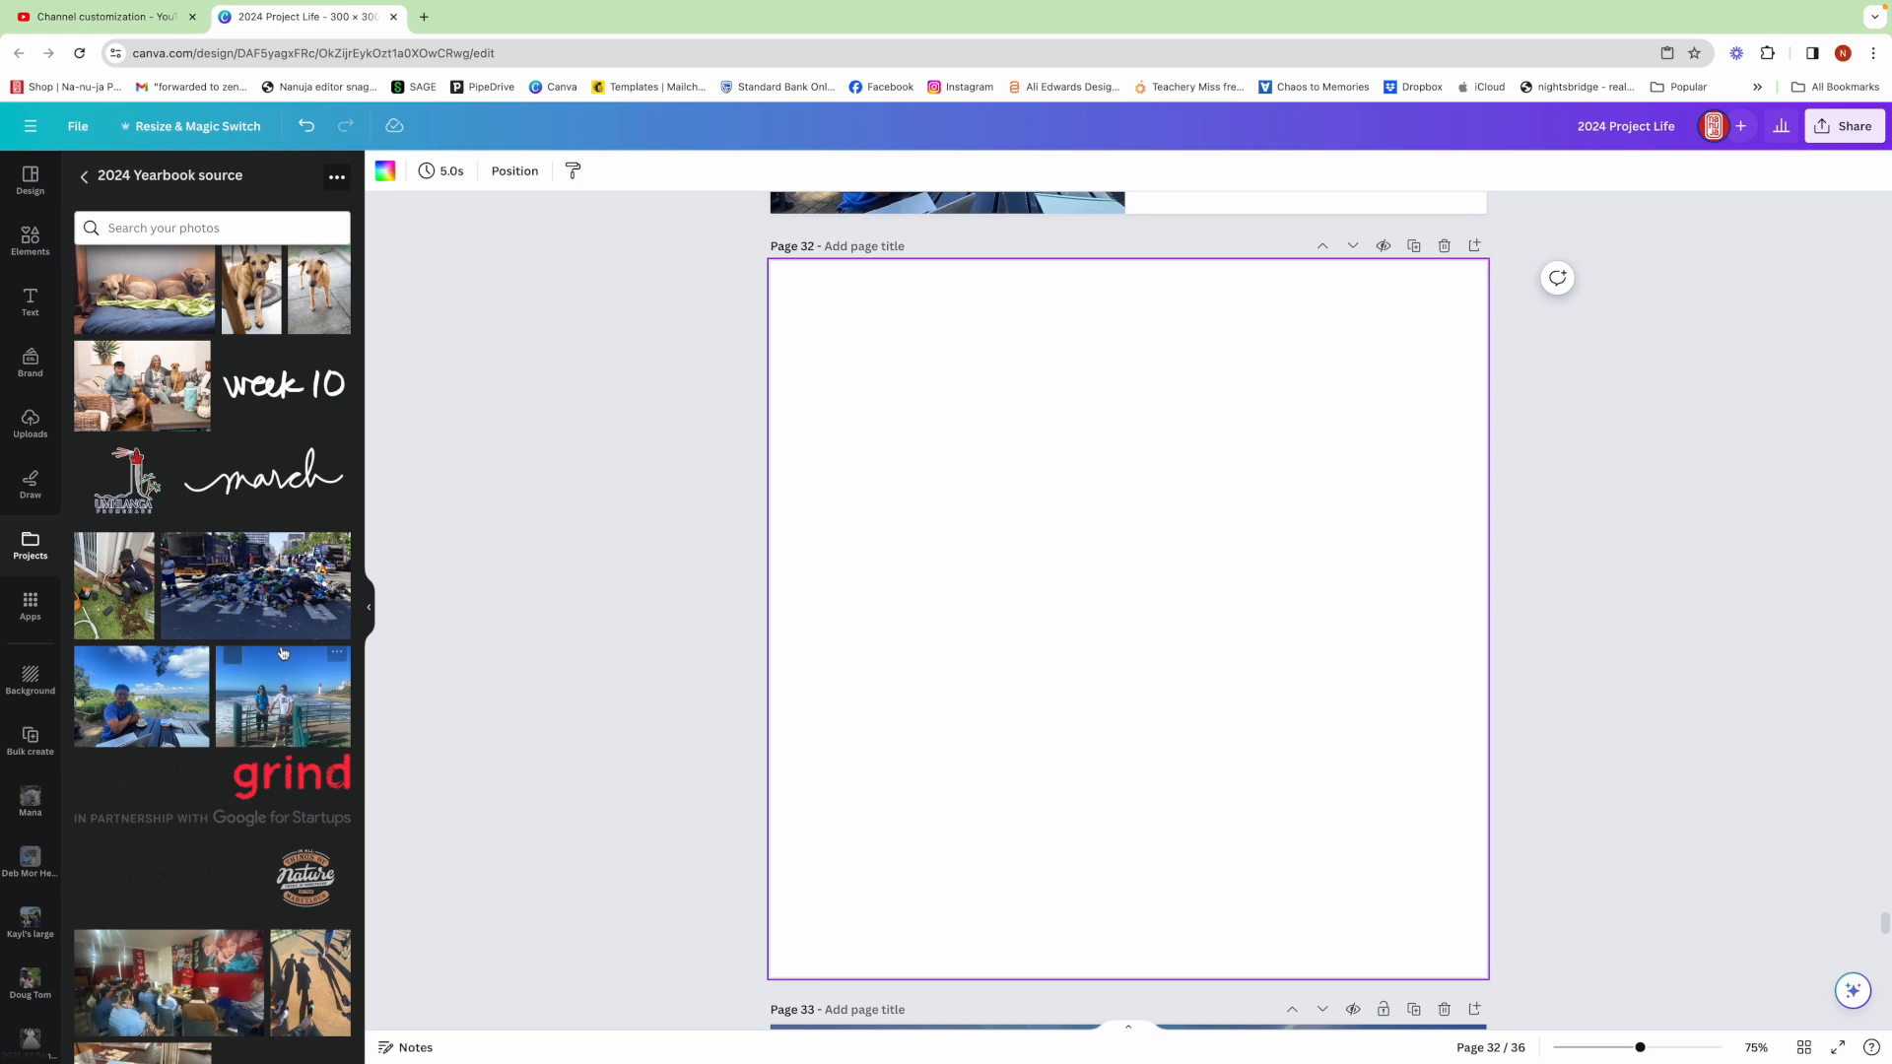
{"action": "scroll", "coordinate": [282, 652], "scroll_direction": "down", "scroll_amount": 8}
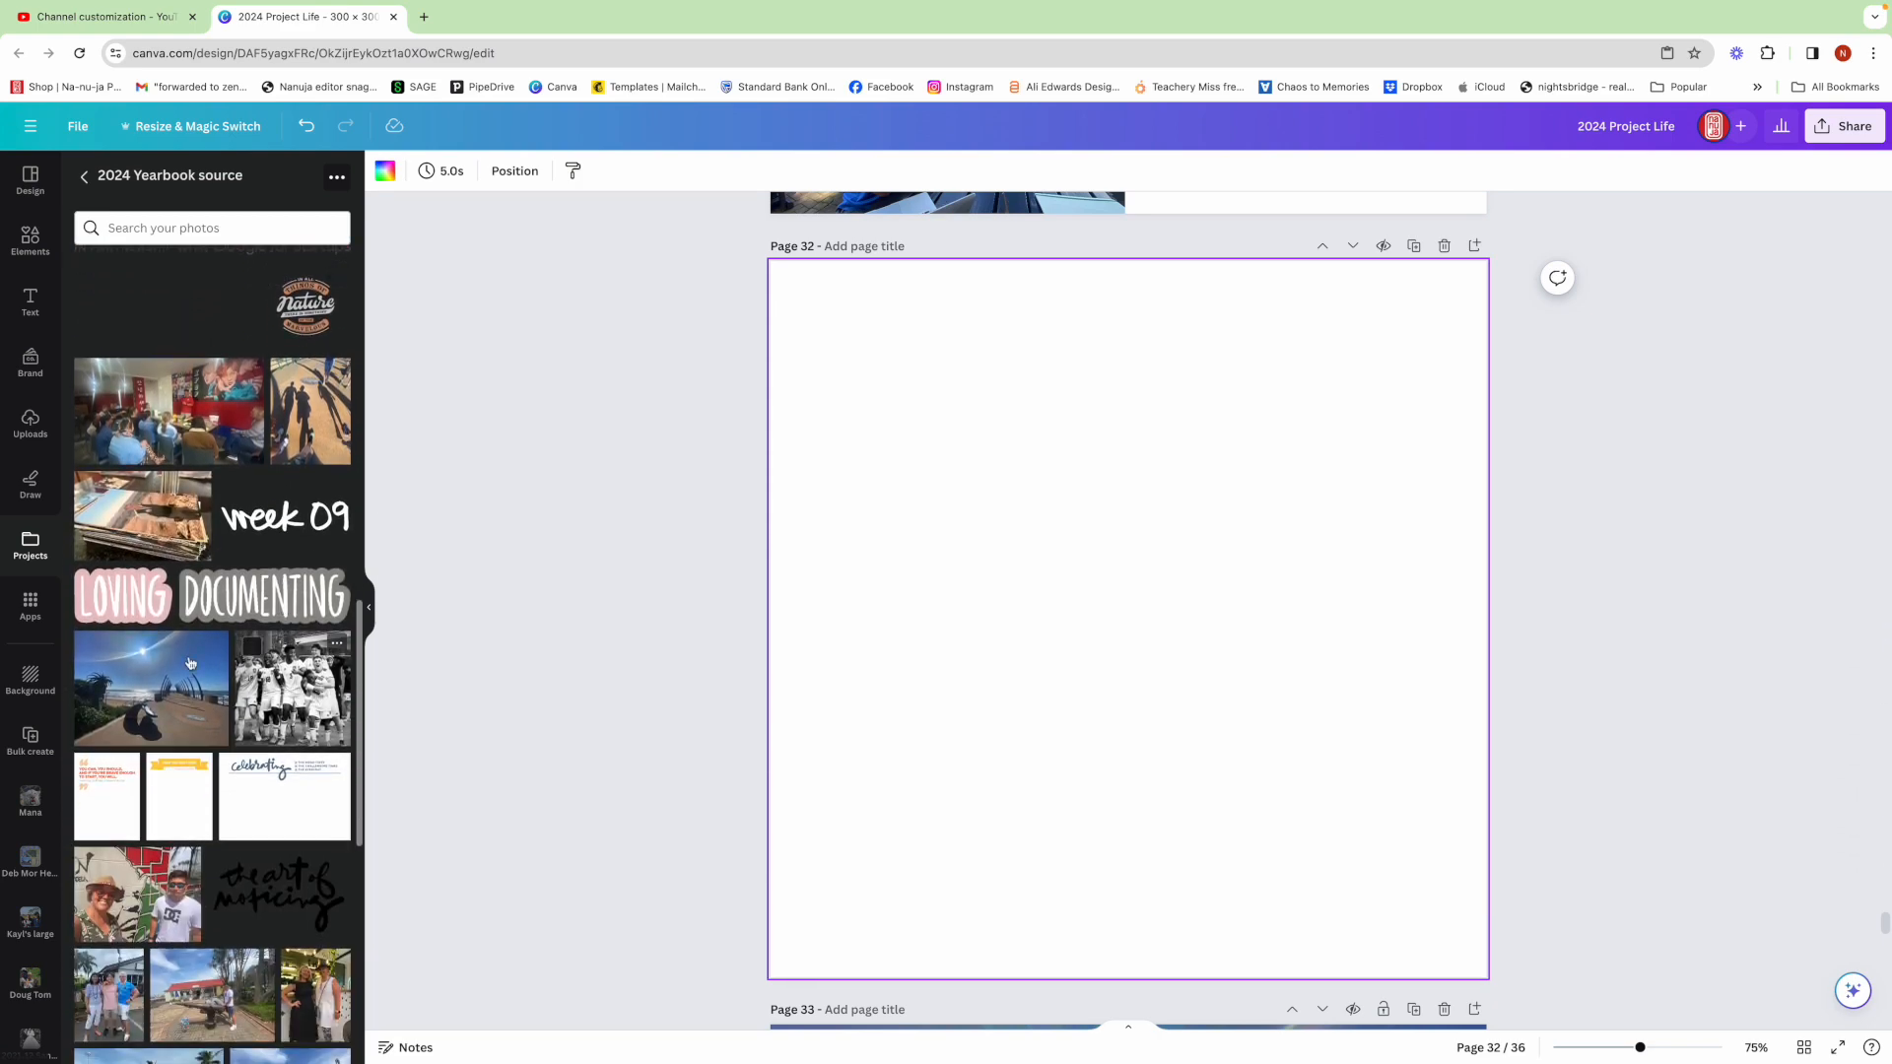
{"action": "left_click_drag", "start_coordinate": [162, 679], "coordinate": [1253, 676]}
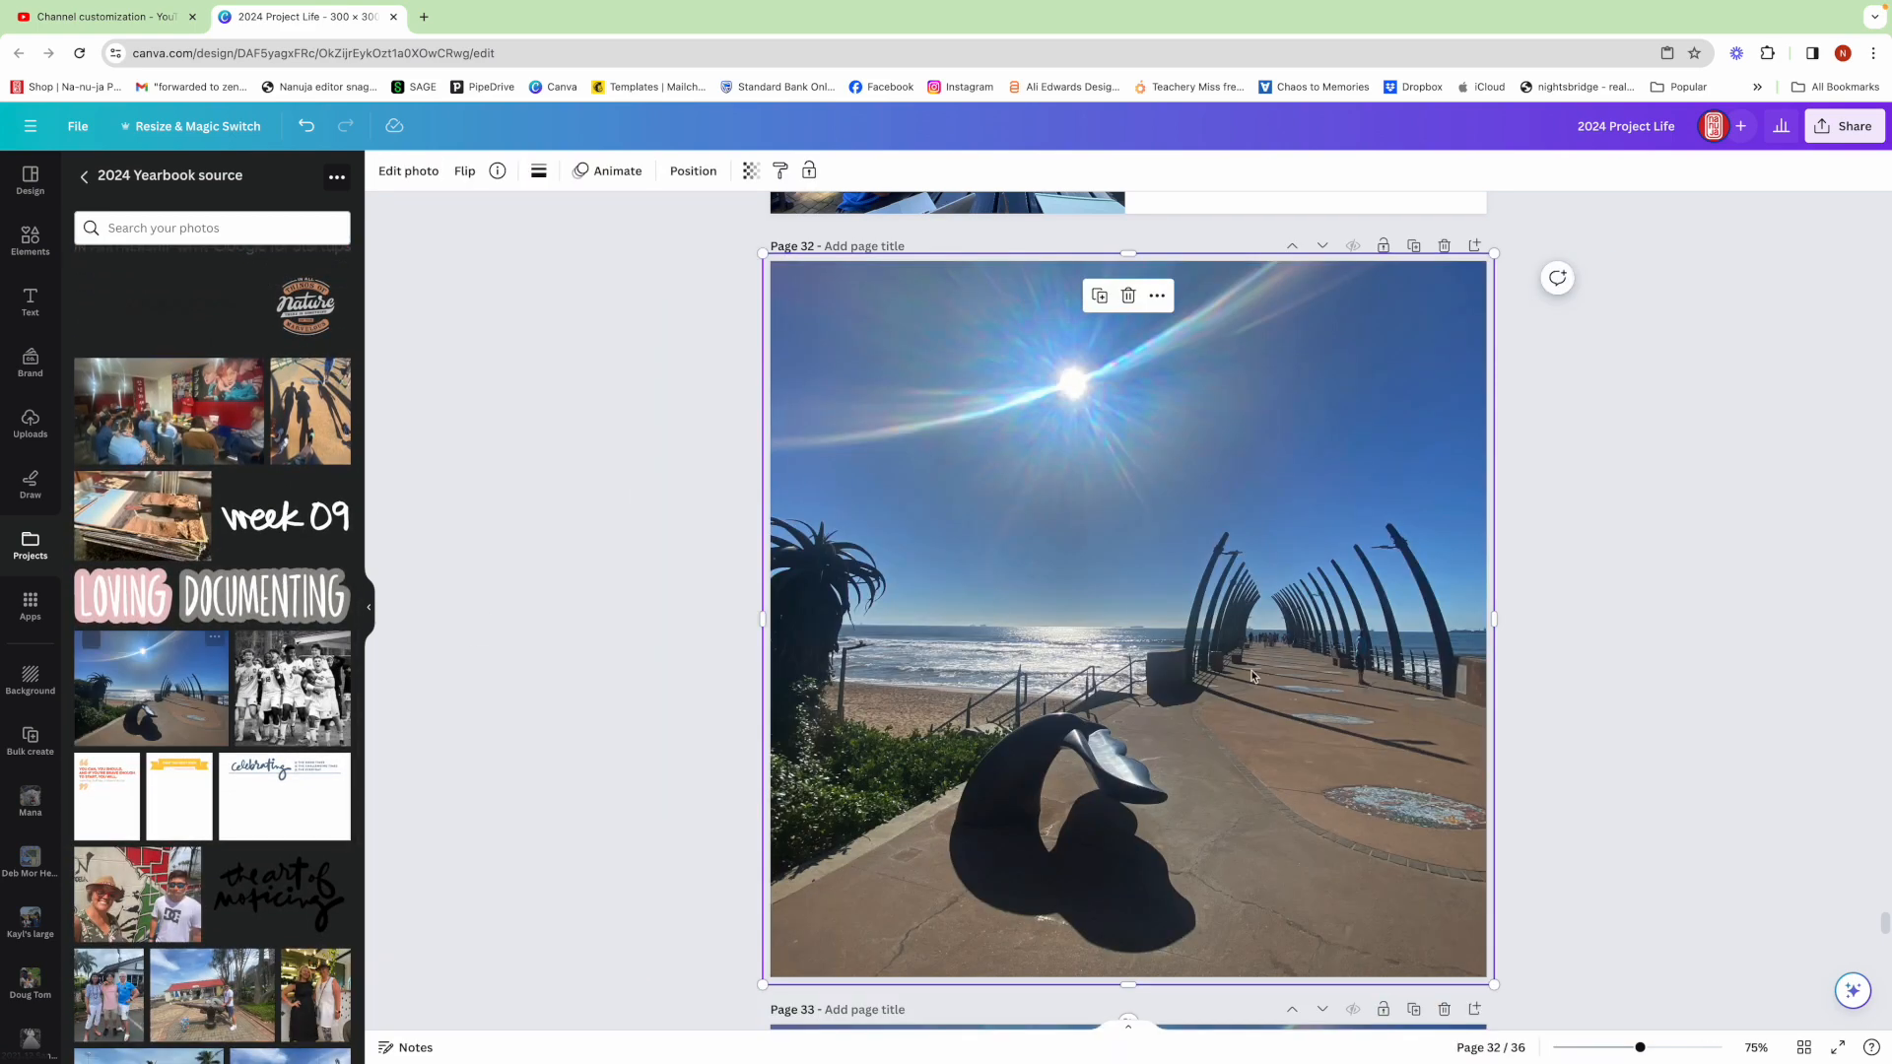
Adjust the pier photo's crop position and fit its corners to the page edges
{"action": "double_click", "coordinate": [1181, 713]}
{"action": "left_click_drag", "start_coordinate": [1180, 712], "coordinate": [1146, 702]}
{"action": "left_click_drag", "start_coordinate": [1314, 739], "coordinate": [1347, 741]}
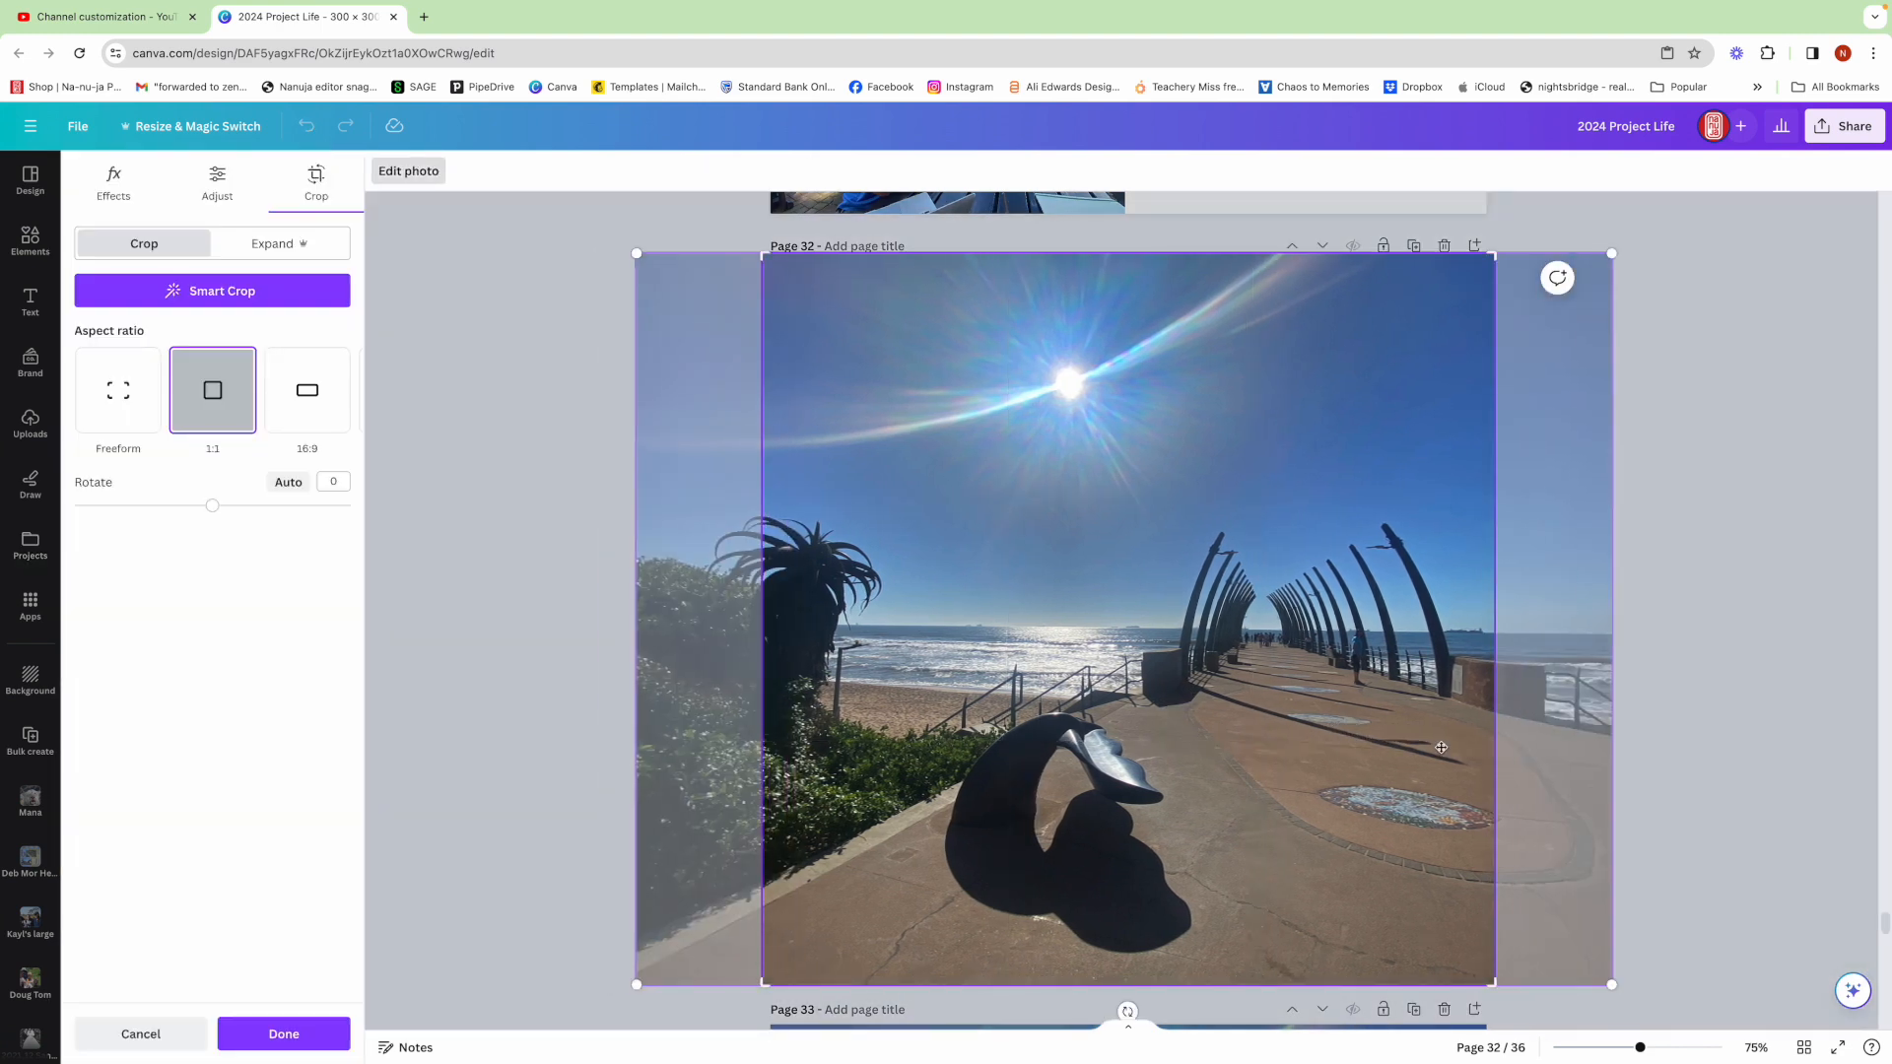
{"action": "left_click", "coordinate": [1651, 715]}
{"action": "left_click_drag", "start_coordinate": [1495, 250], "coordinate": [1487, 261]}
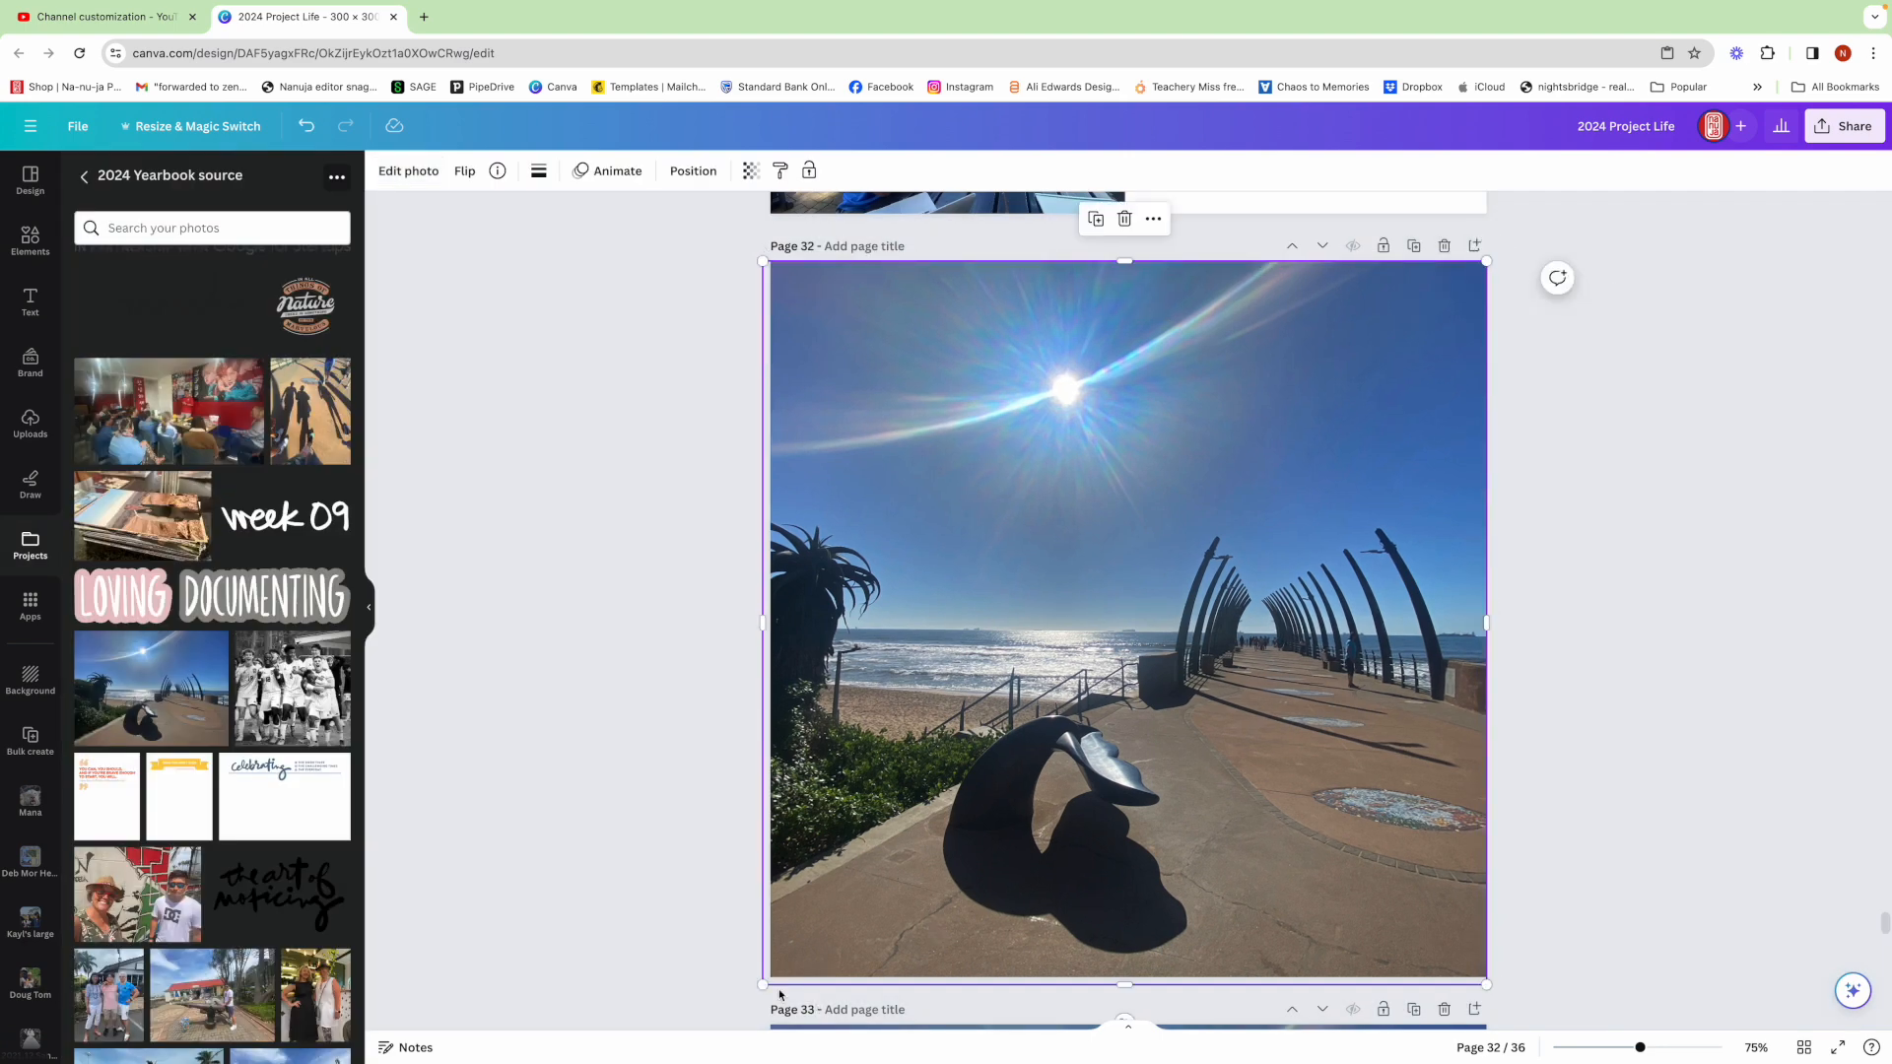
{"action": "left_click_drag", "start_coordinate": [762, 984], "coordinate": [769, 977]}
{"action": "left_click", "coordinate": [1527, 899]}
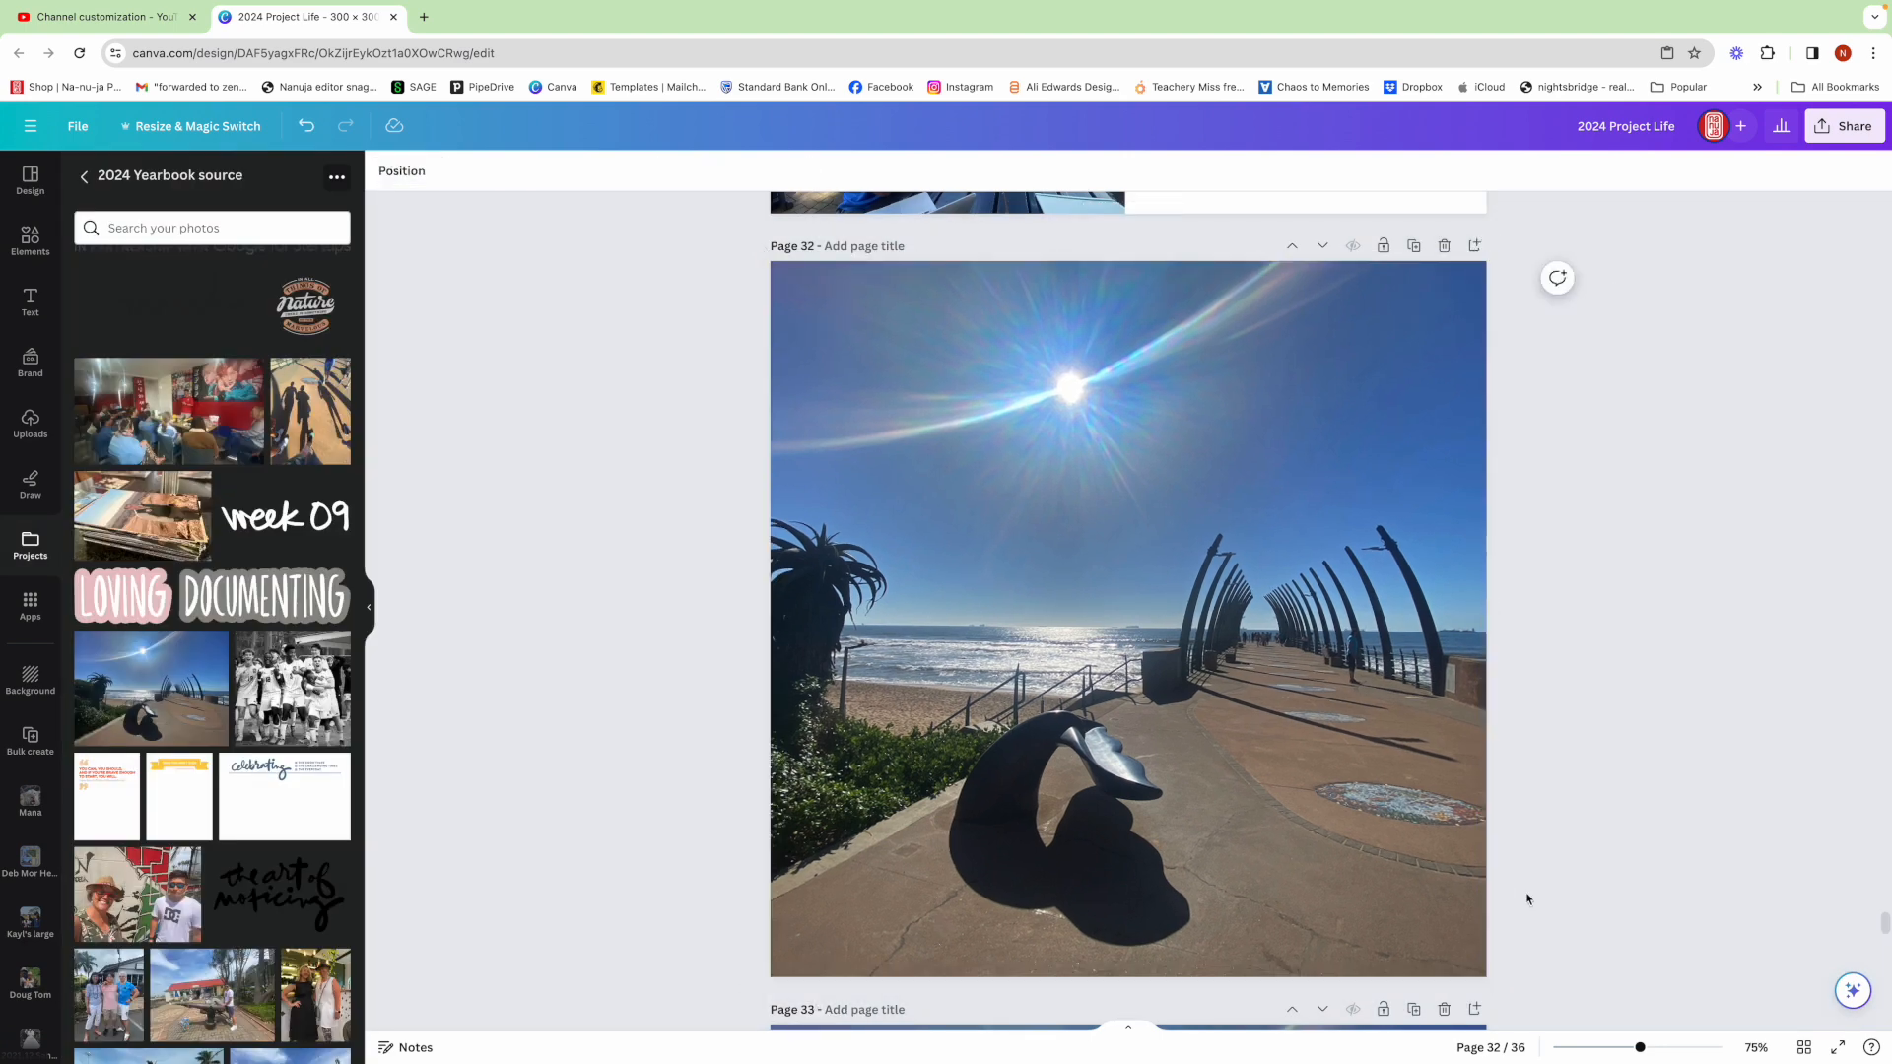
Place the 'In all things of Nature' graphic in the new page's upper right corner
{"action": "scroll", "coordinate": [312, 655], "scroll_direction": "up", "scroll_amount": 5}
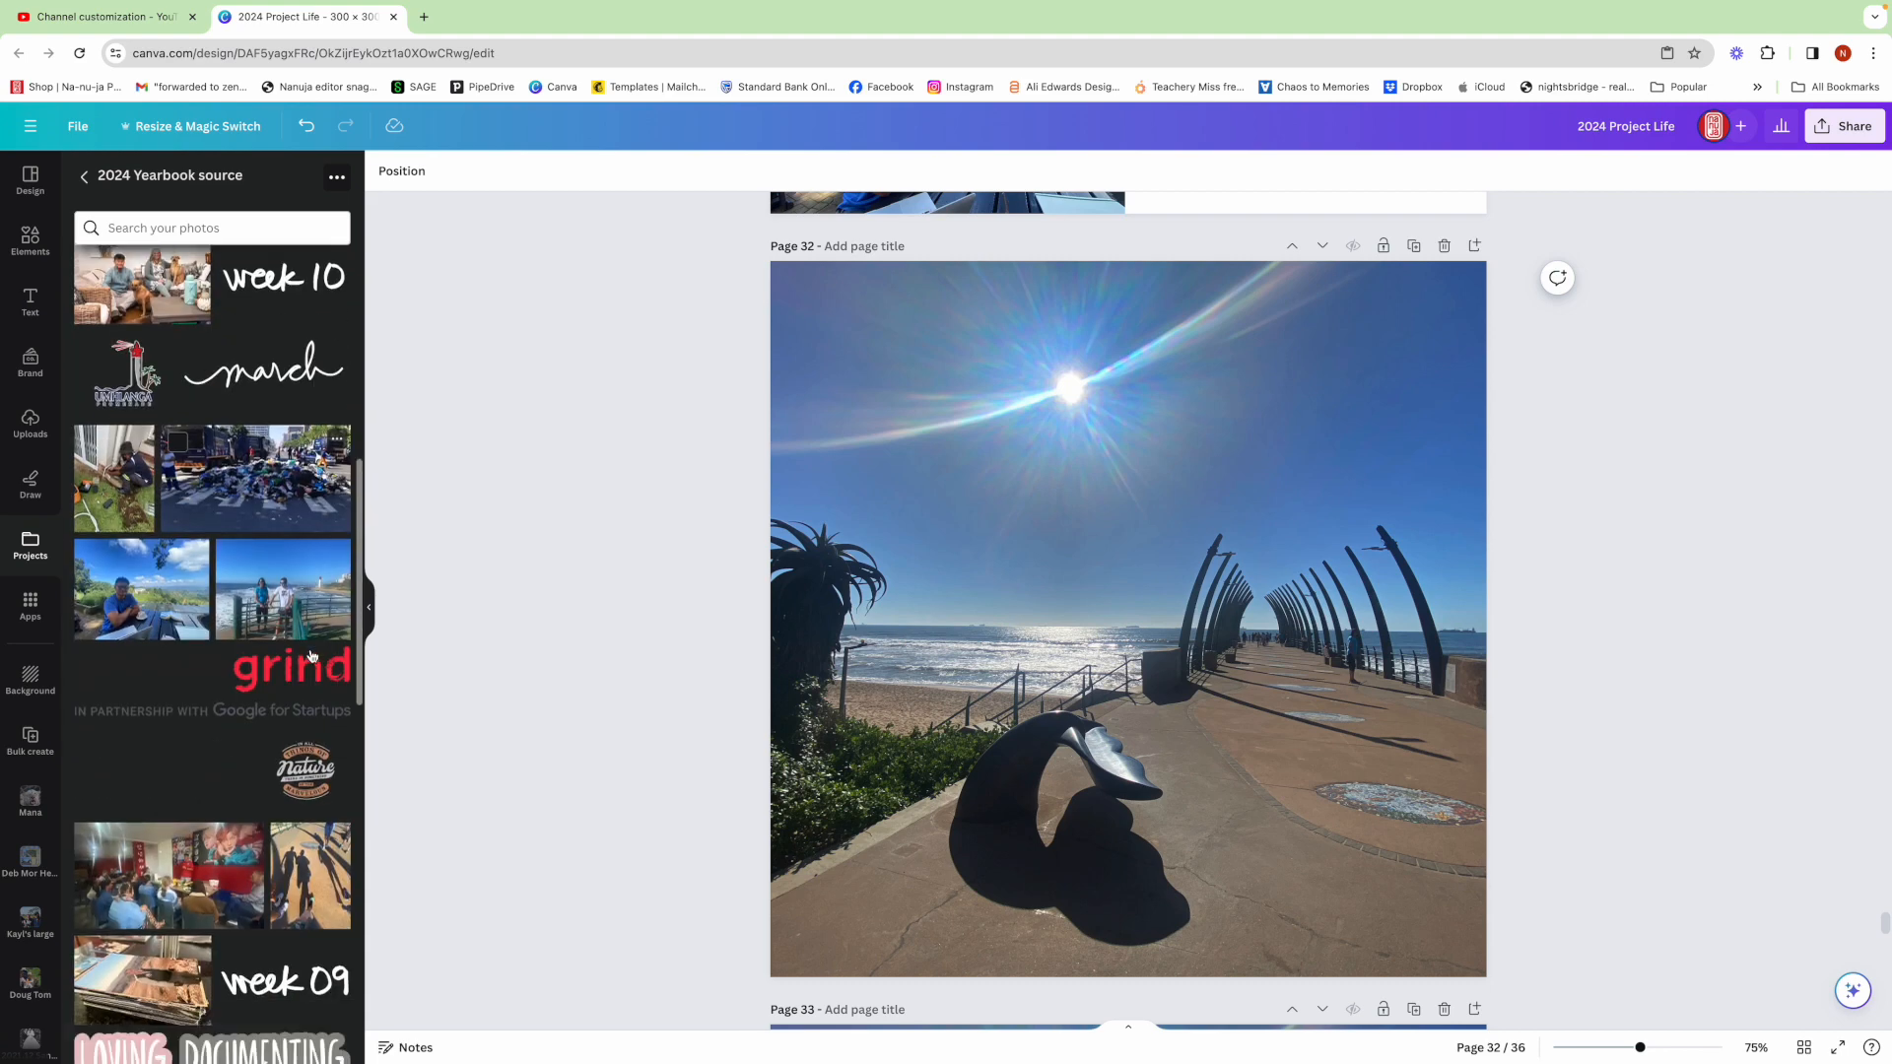
{"action": "scroll", "coordinate": [312, 655], "scroll_direction": "down", "scroll_amount": 1}
{"action": "left_click", "coordinate": [320, 750]}
{"action": "left_click_drag", "start_coordinate": [1057, 695], "coordinate": [1233, 519]}
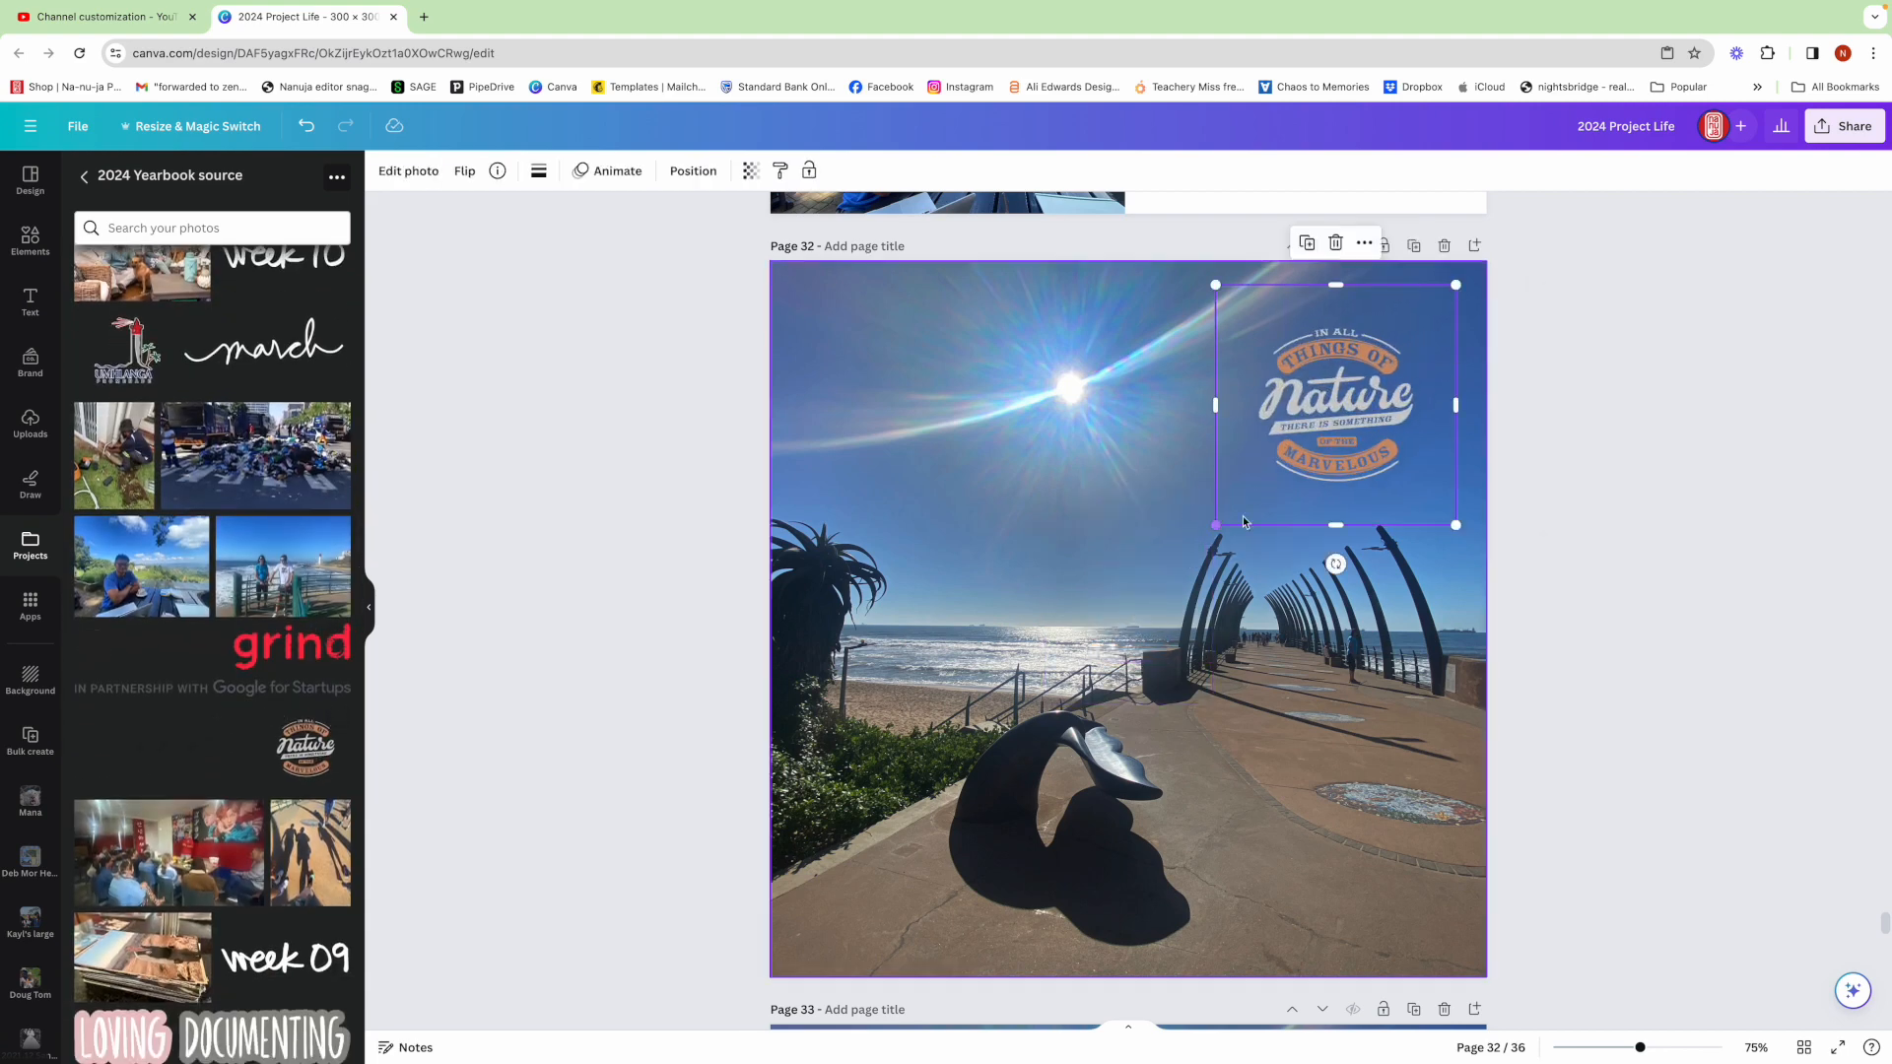
{"action": "left_click", "coordinate": [1588, 515]}
Place the Umhlanga Promenade logo in the page's lower right corner
{"action": "scroll", "coordinate": [174, 626], "scroll_direction": "up", "scroll_amount": 3}
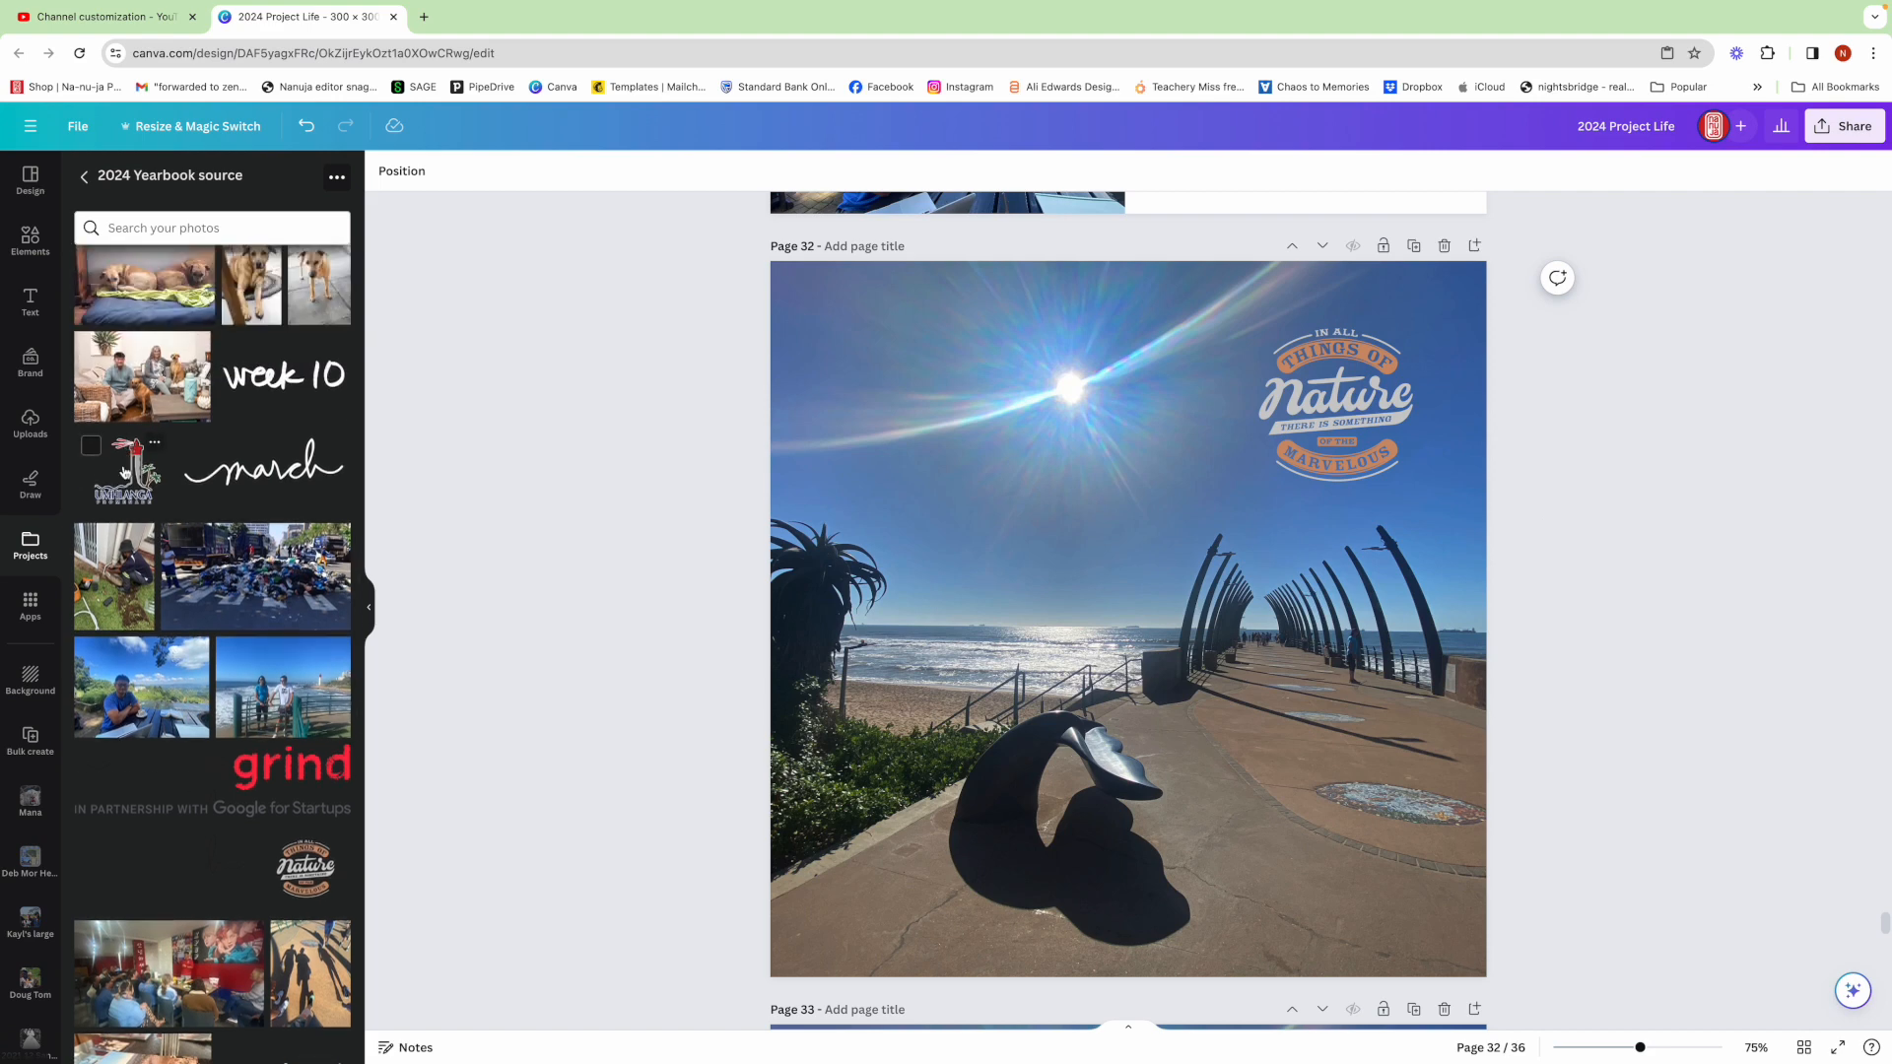
{"action": "left_click", "coordinate": [125, 473]}
{"action": "left_click_drag", "start_coordinate": [993, 520], "coordinate": [1195, 710]}
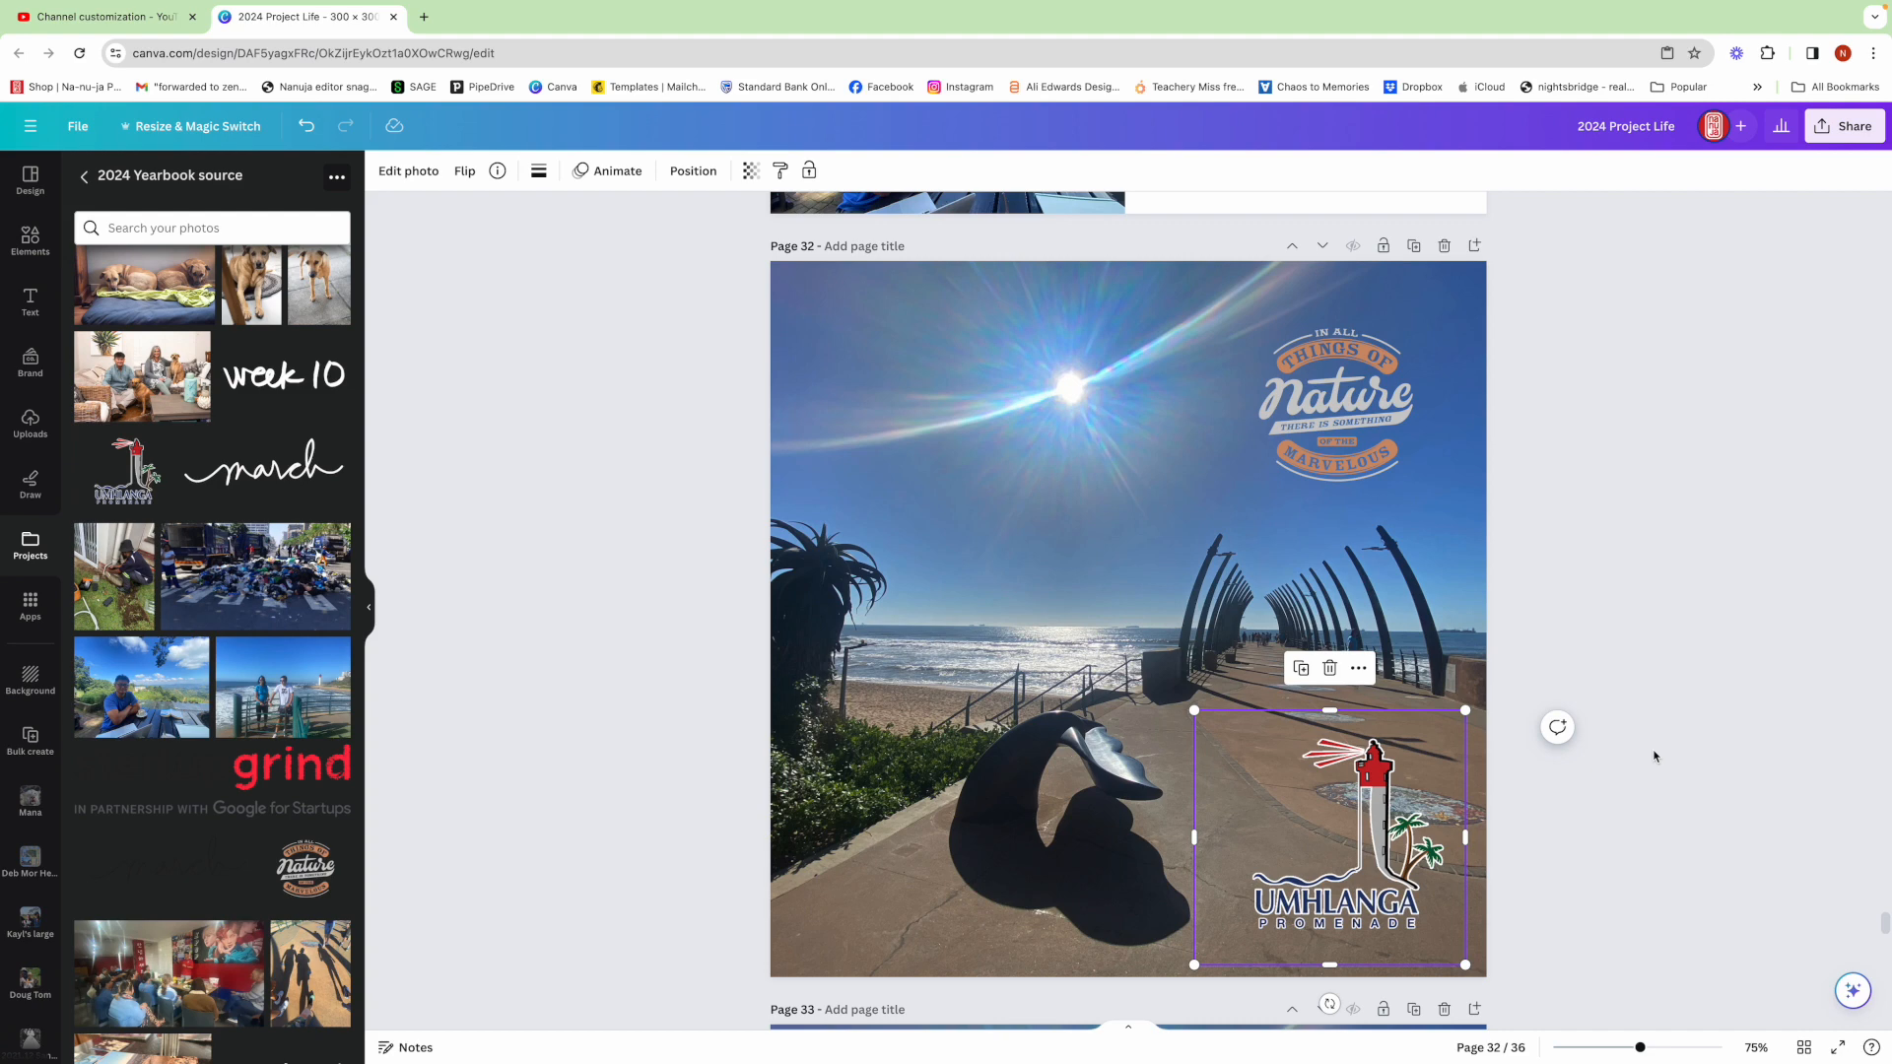
Apply the Ink mono filter to the 'In all things of Nature' graphic
{"action": "left_click", "coordinate": [1309, 412]}
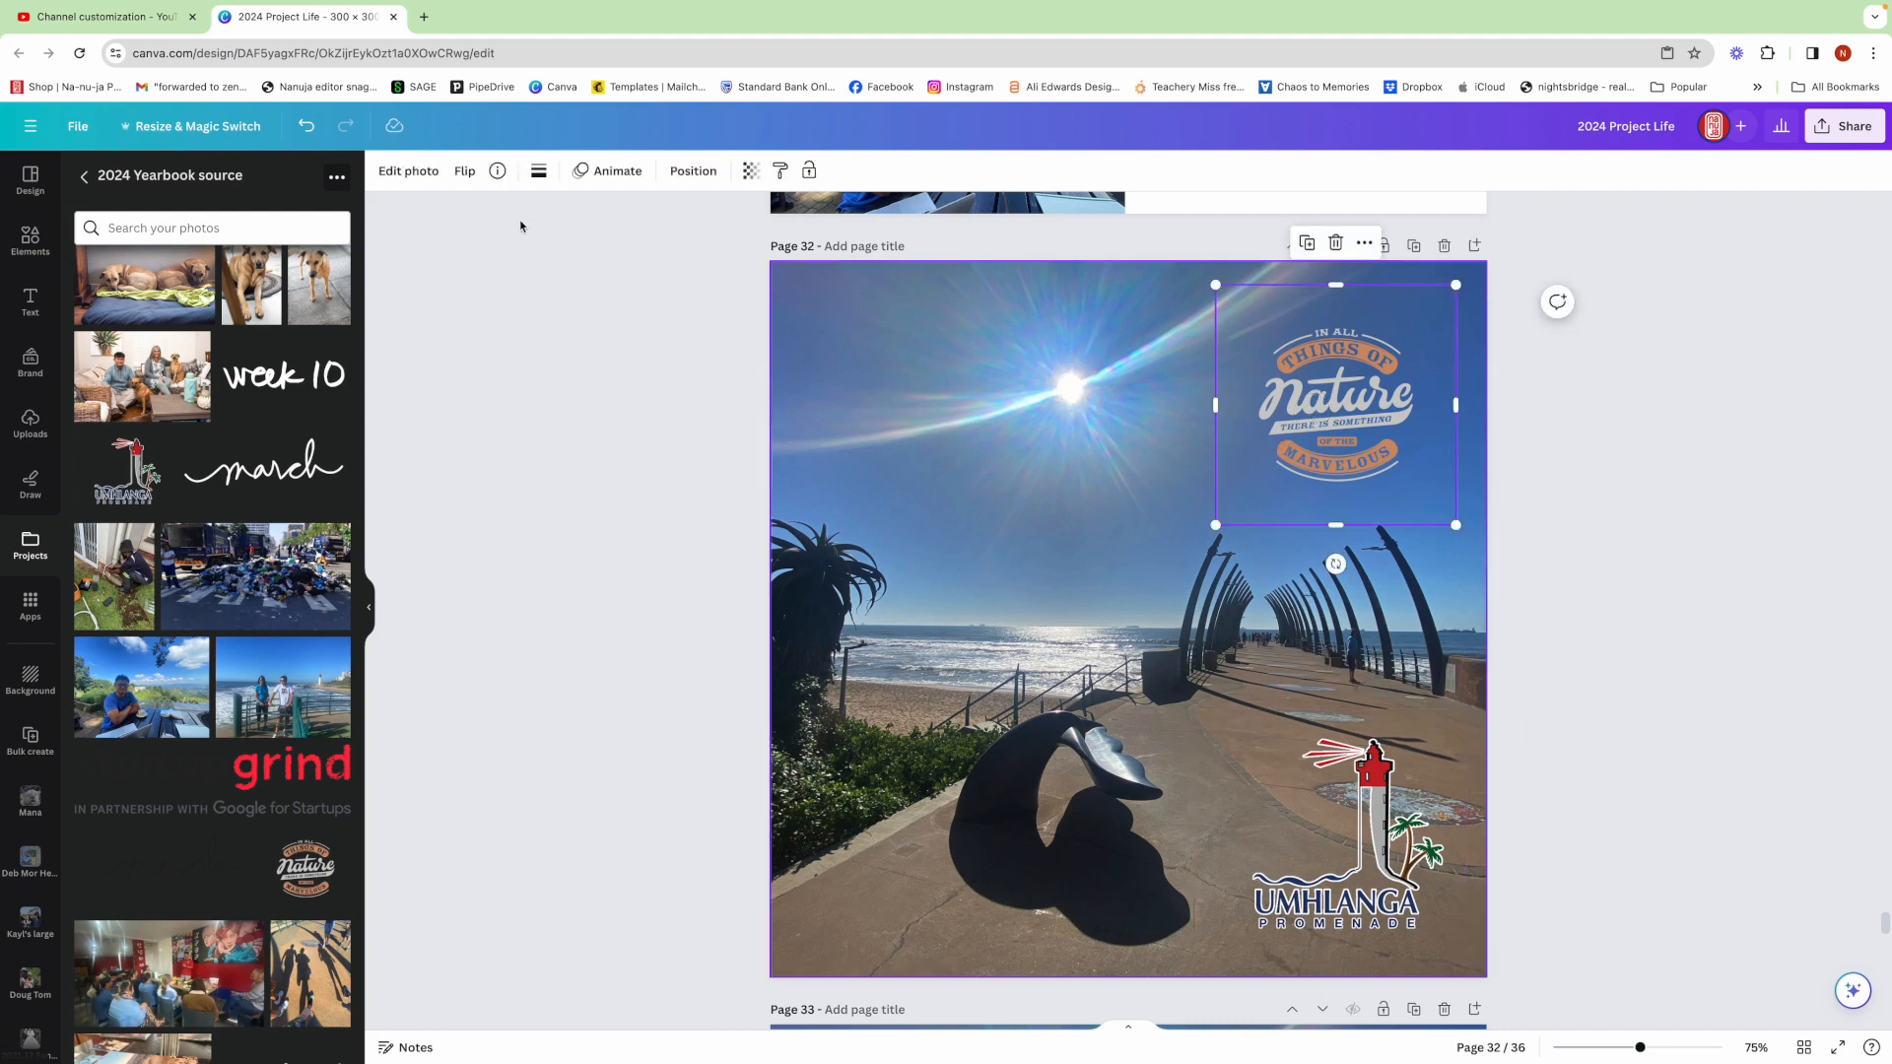
{"action": "left_click", "coordinate": [431, 172]}
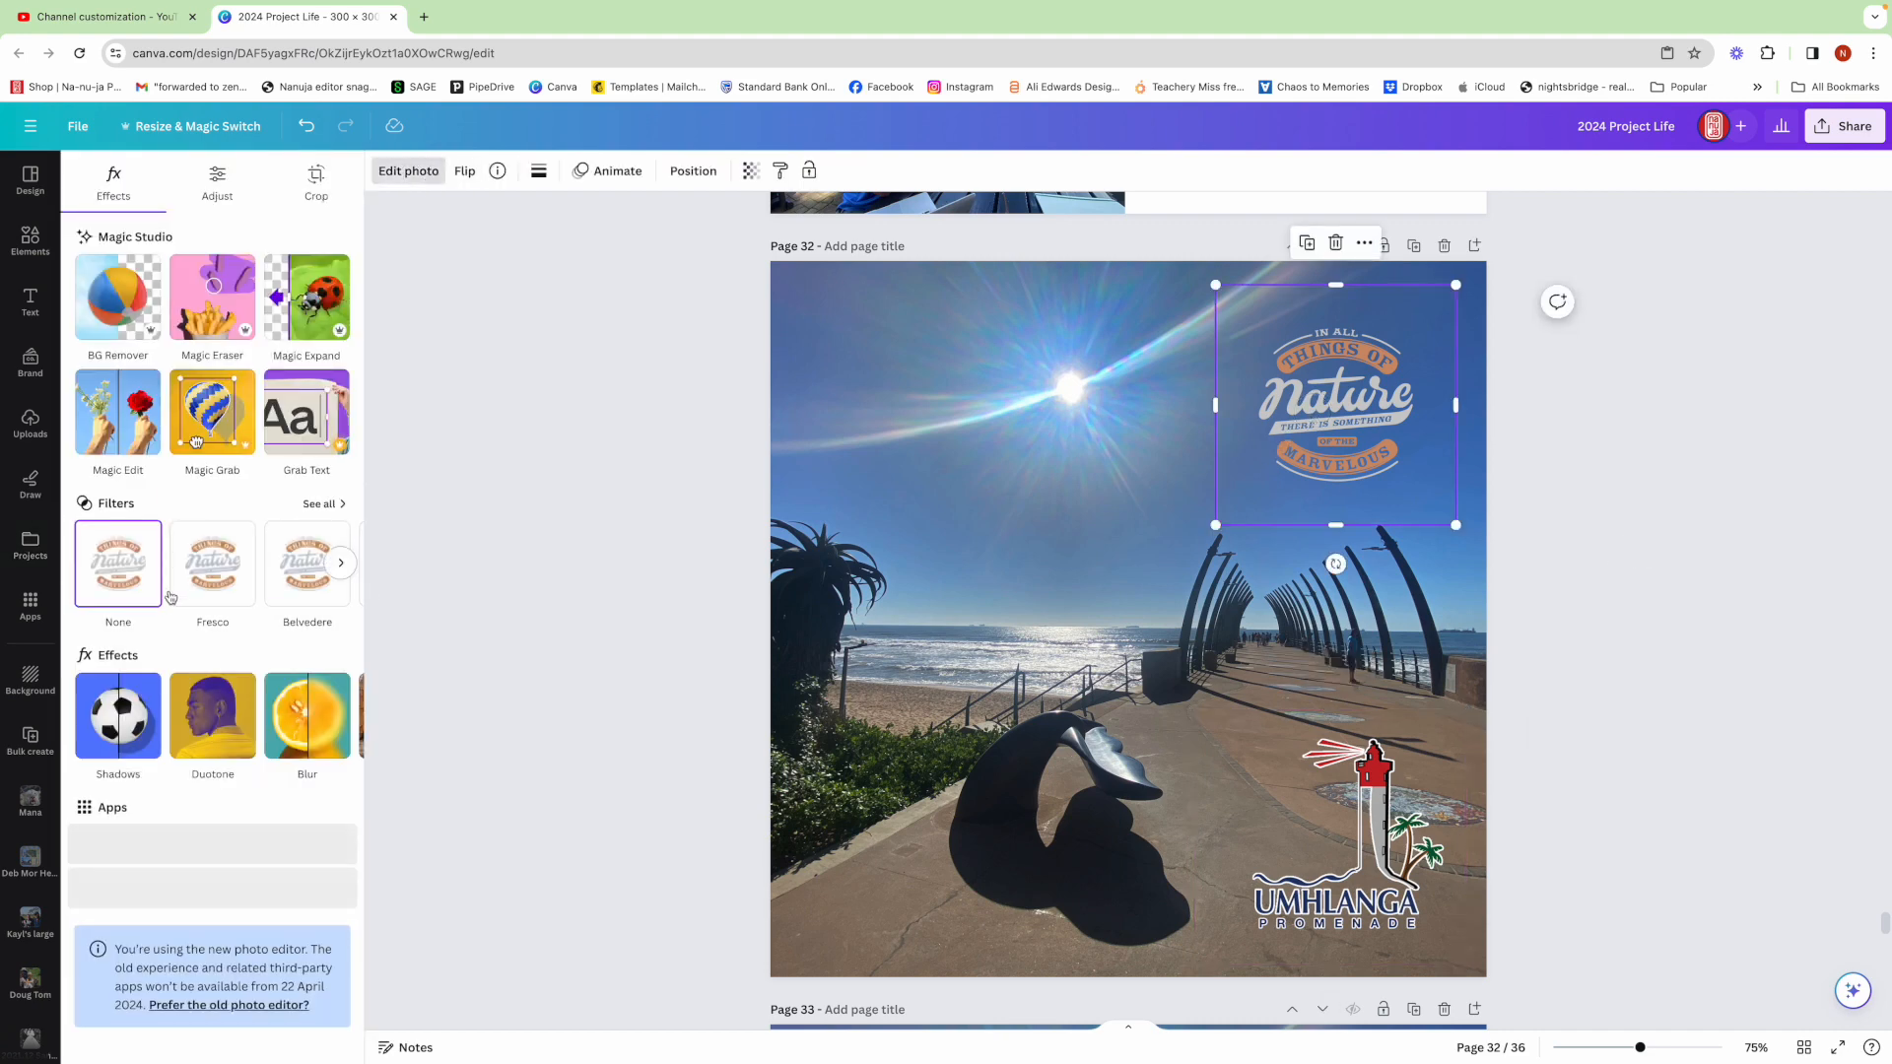
{"action": "left_click", "coordinate": [340, 563]}
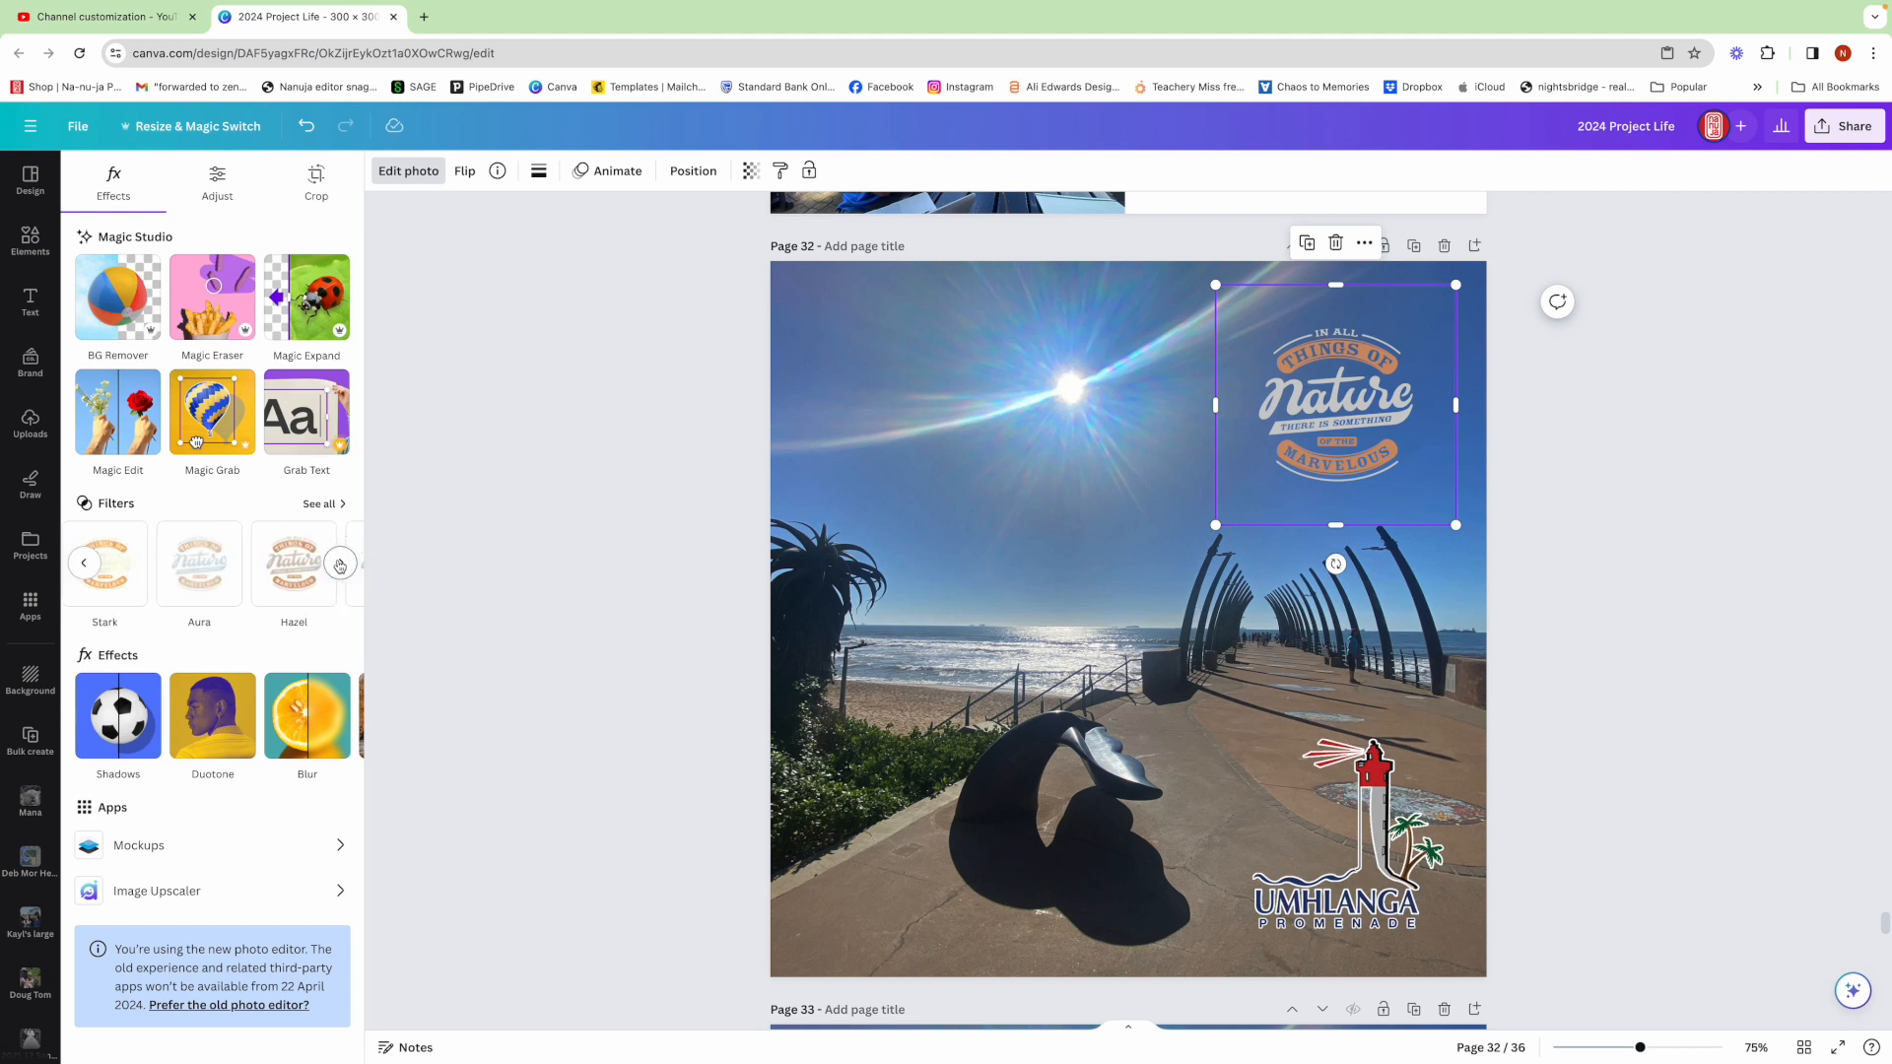
{"action": "left_click", "coordinate": [321, 505]}
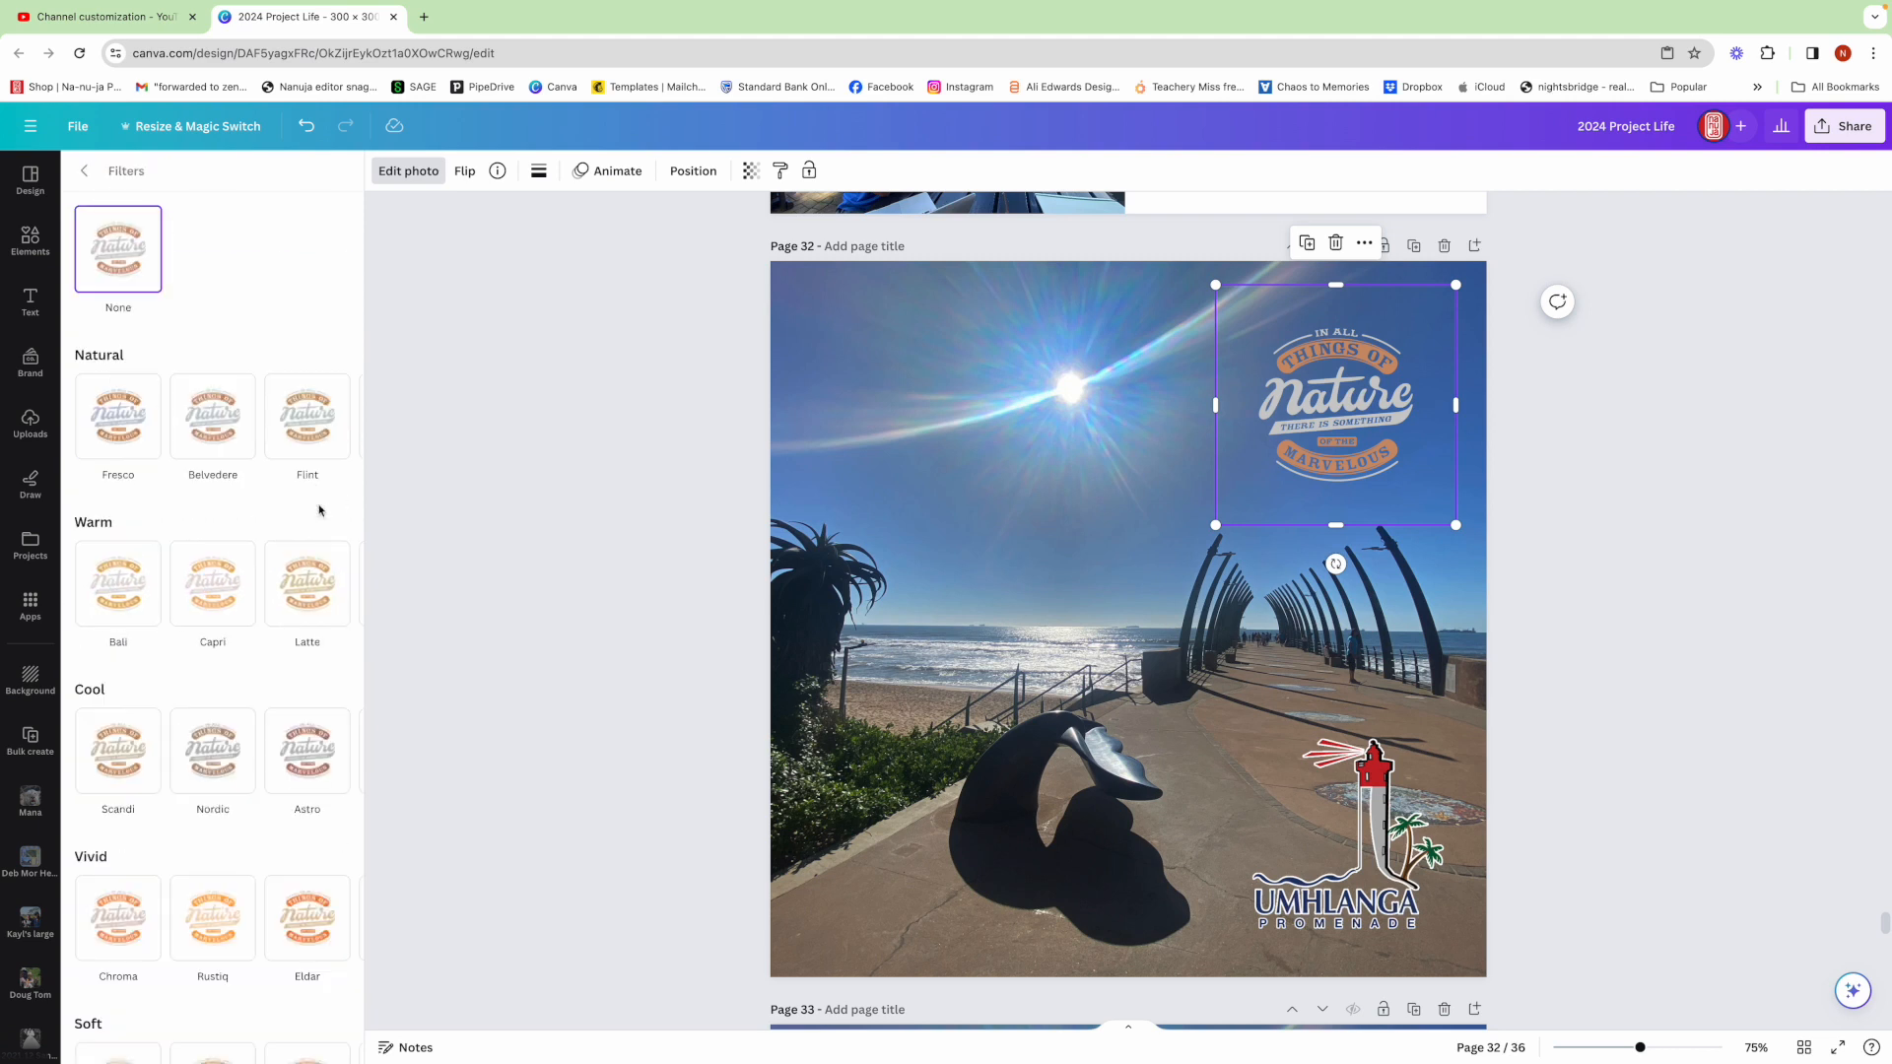
{"action": "scroll", "coordinate": [308, 659], "scroll_direction": "down", "scroll_amount": 6}
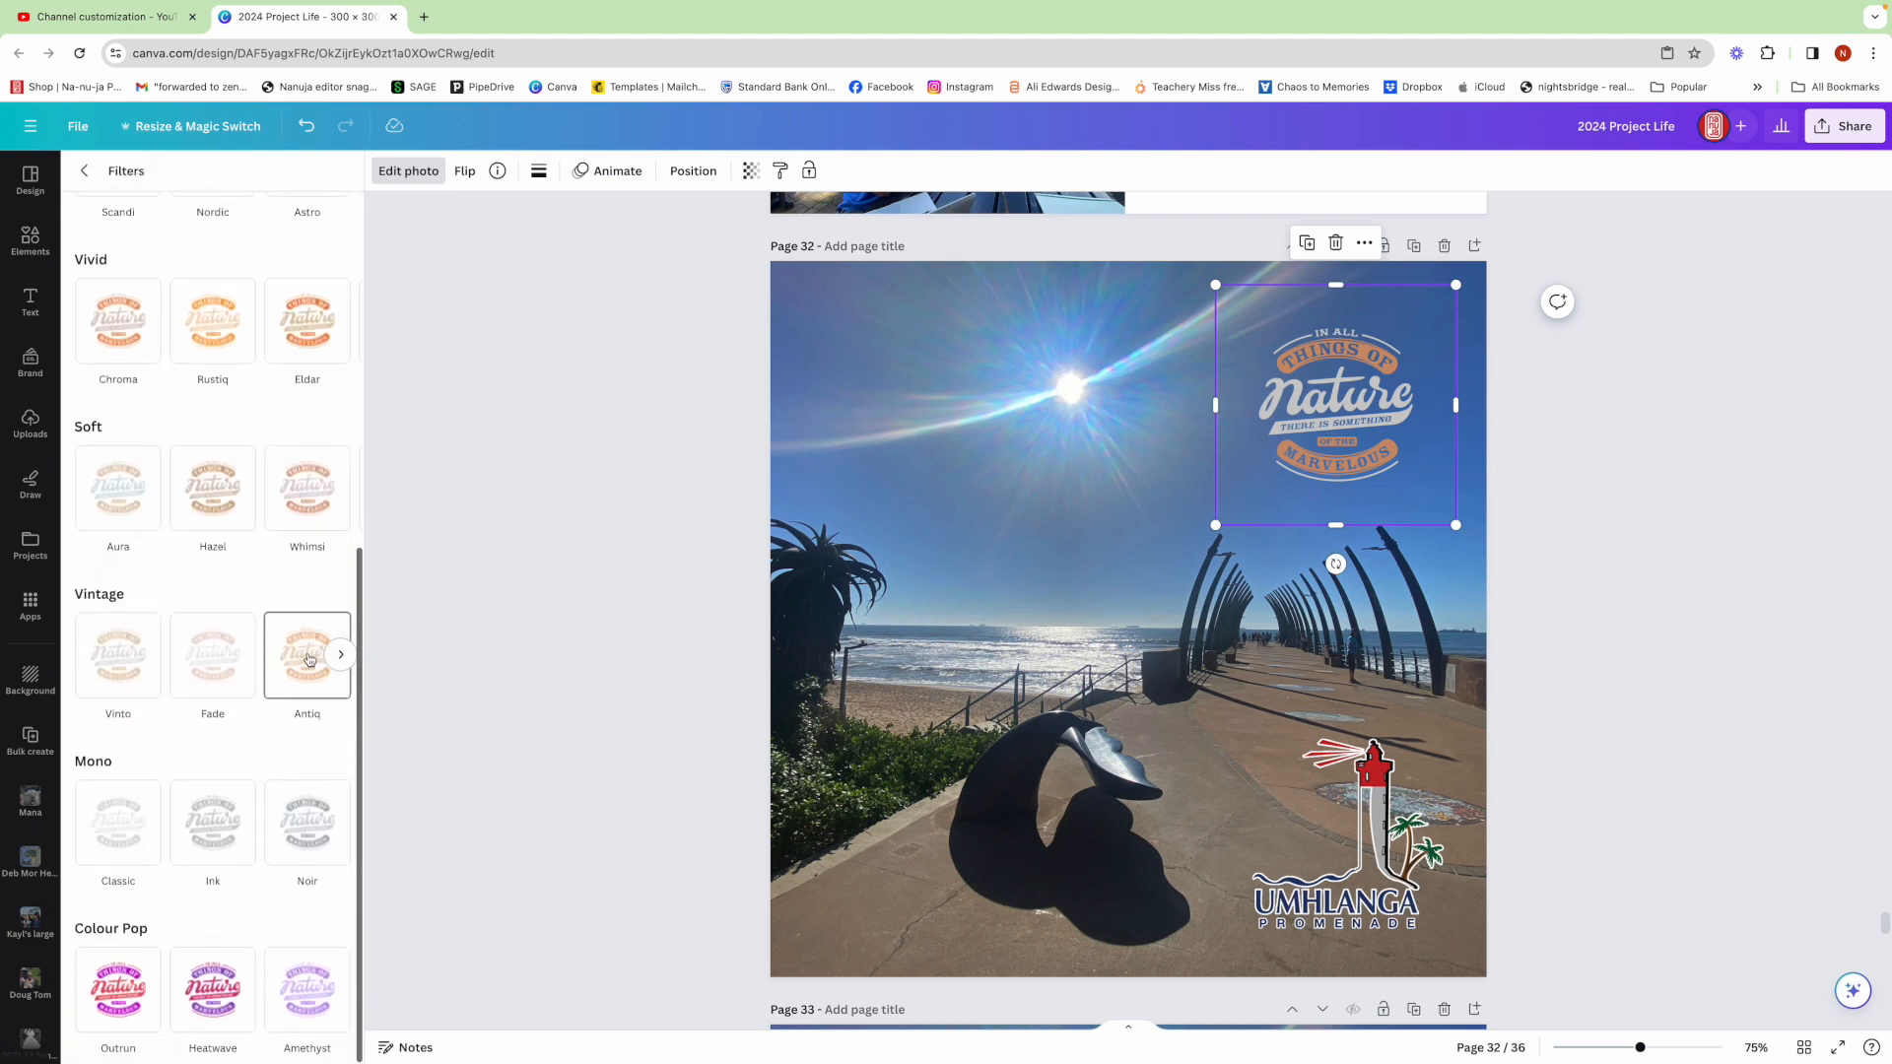
{"action": "left_click", "coordinate": [239, 832]}
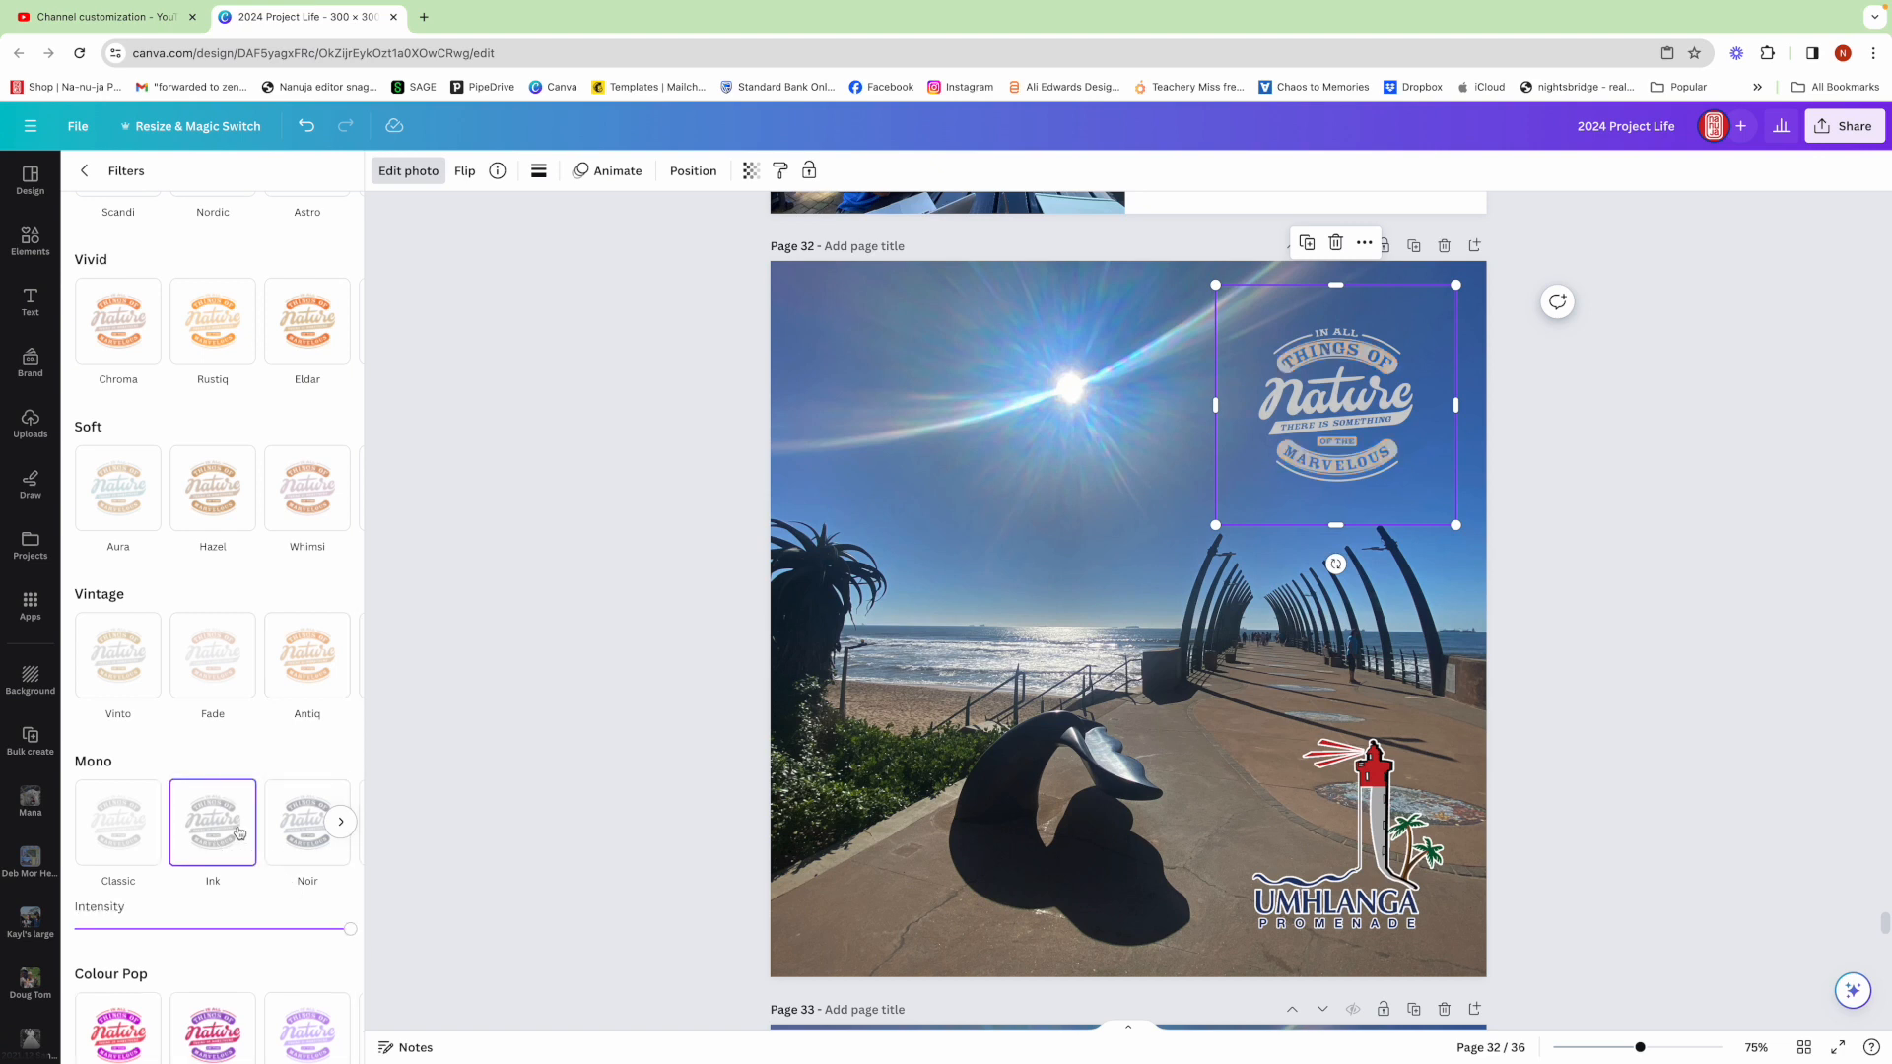
{"action": "left_click", "coordinate": [1626, 660]}
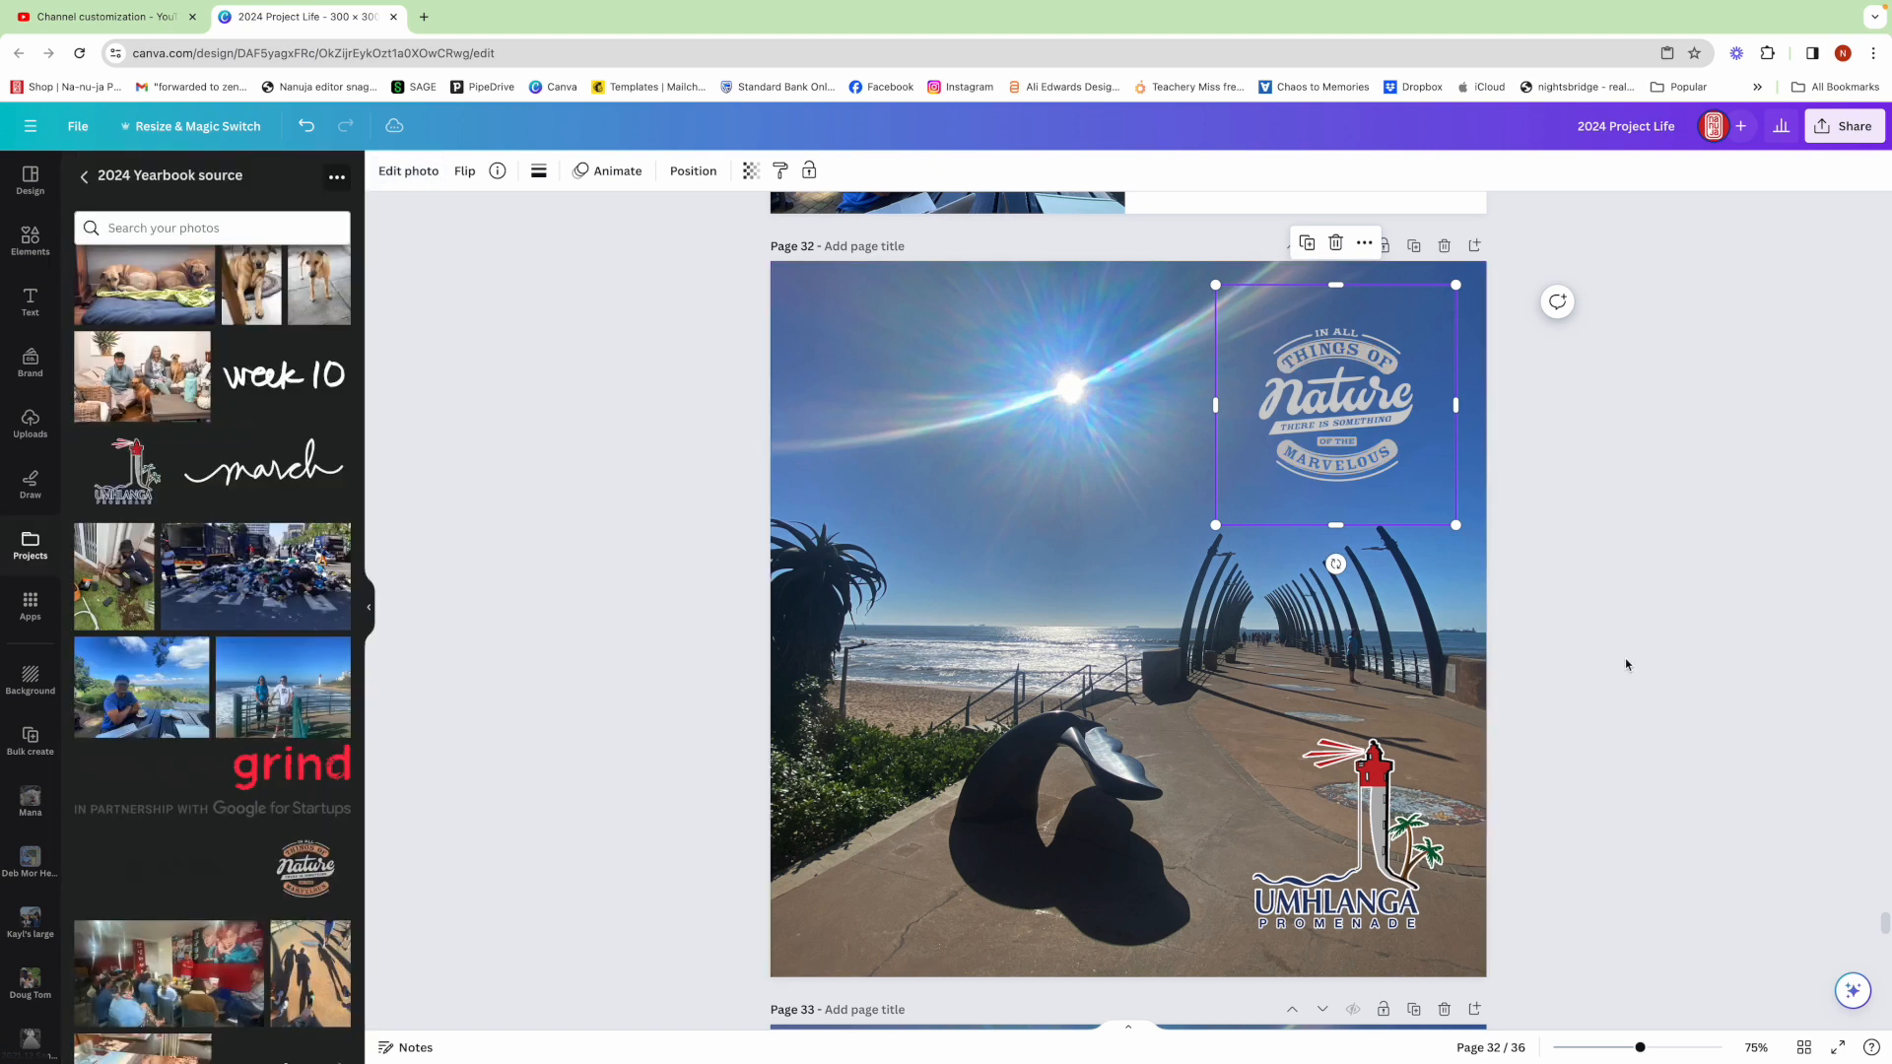
Add a text box in the page's upper left corner and set its font size to 12
{"action": "left_click", "coordinate": [30, 301]}
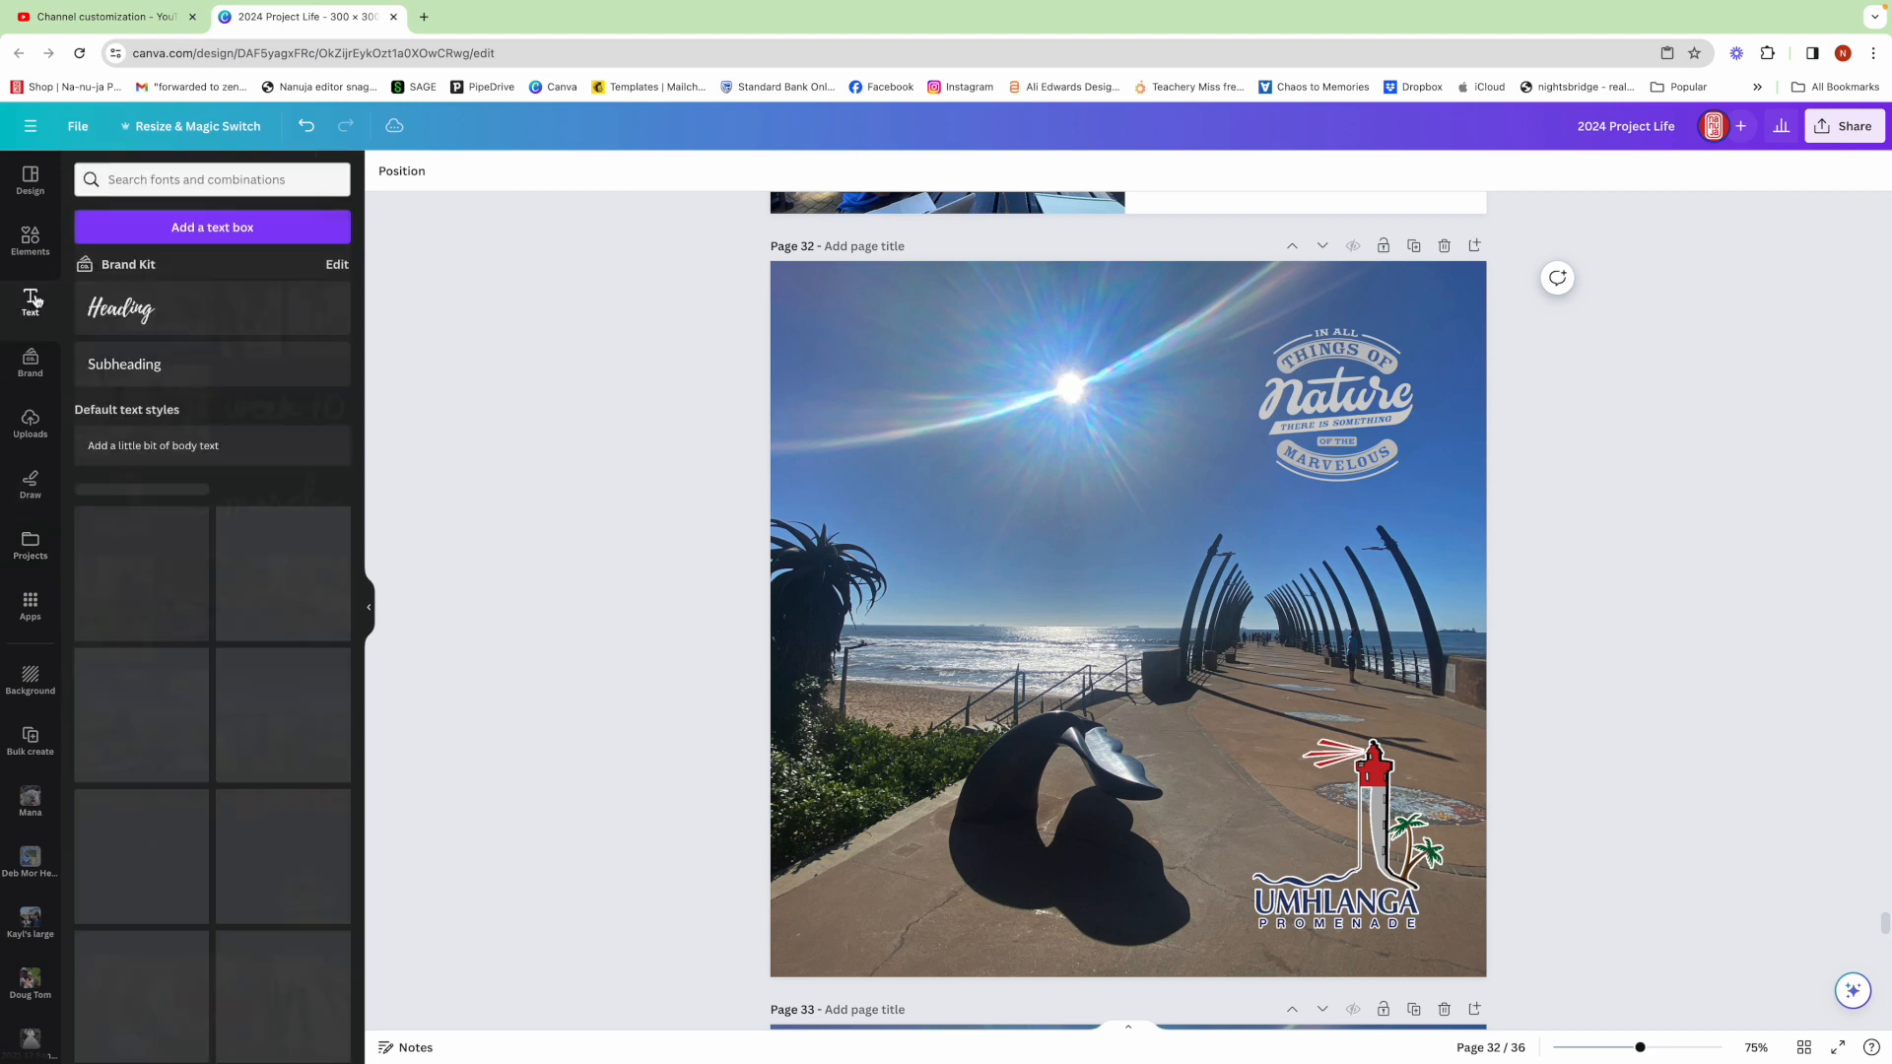
{"action": "left_click", "coordinate": [240, 232]}
{"action": "left_click_drag", "start_coordinate": [1161, 619], "coordinate": [900, 294]}
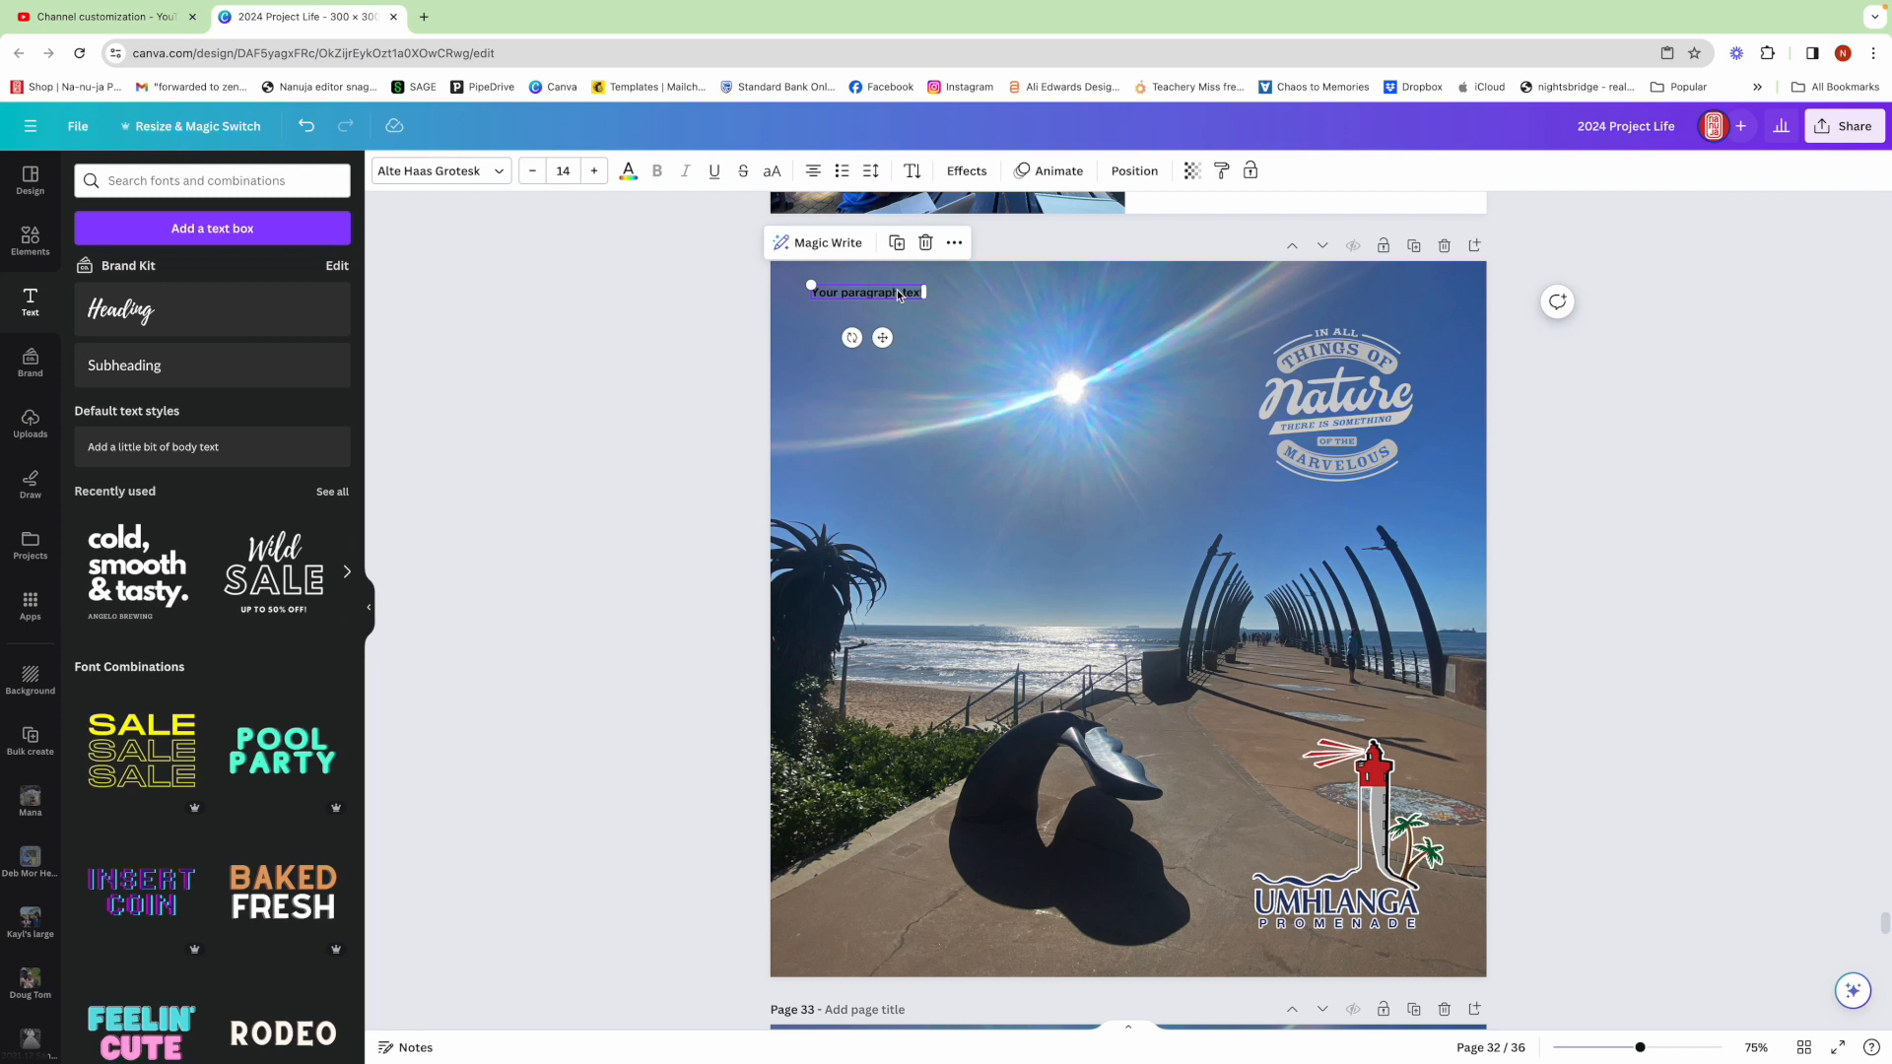
{"action": "scroll", "coordinate": [896, 289], "scroll_direction": "up", "scroll_amount": 1}
{"action": "left_click", "coordinate": [561, 171]}
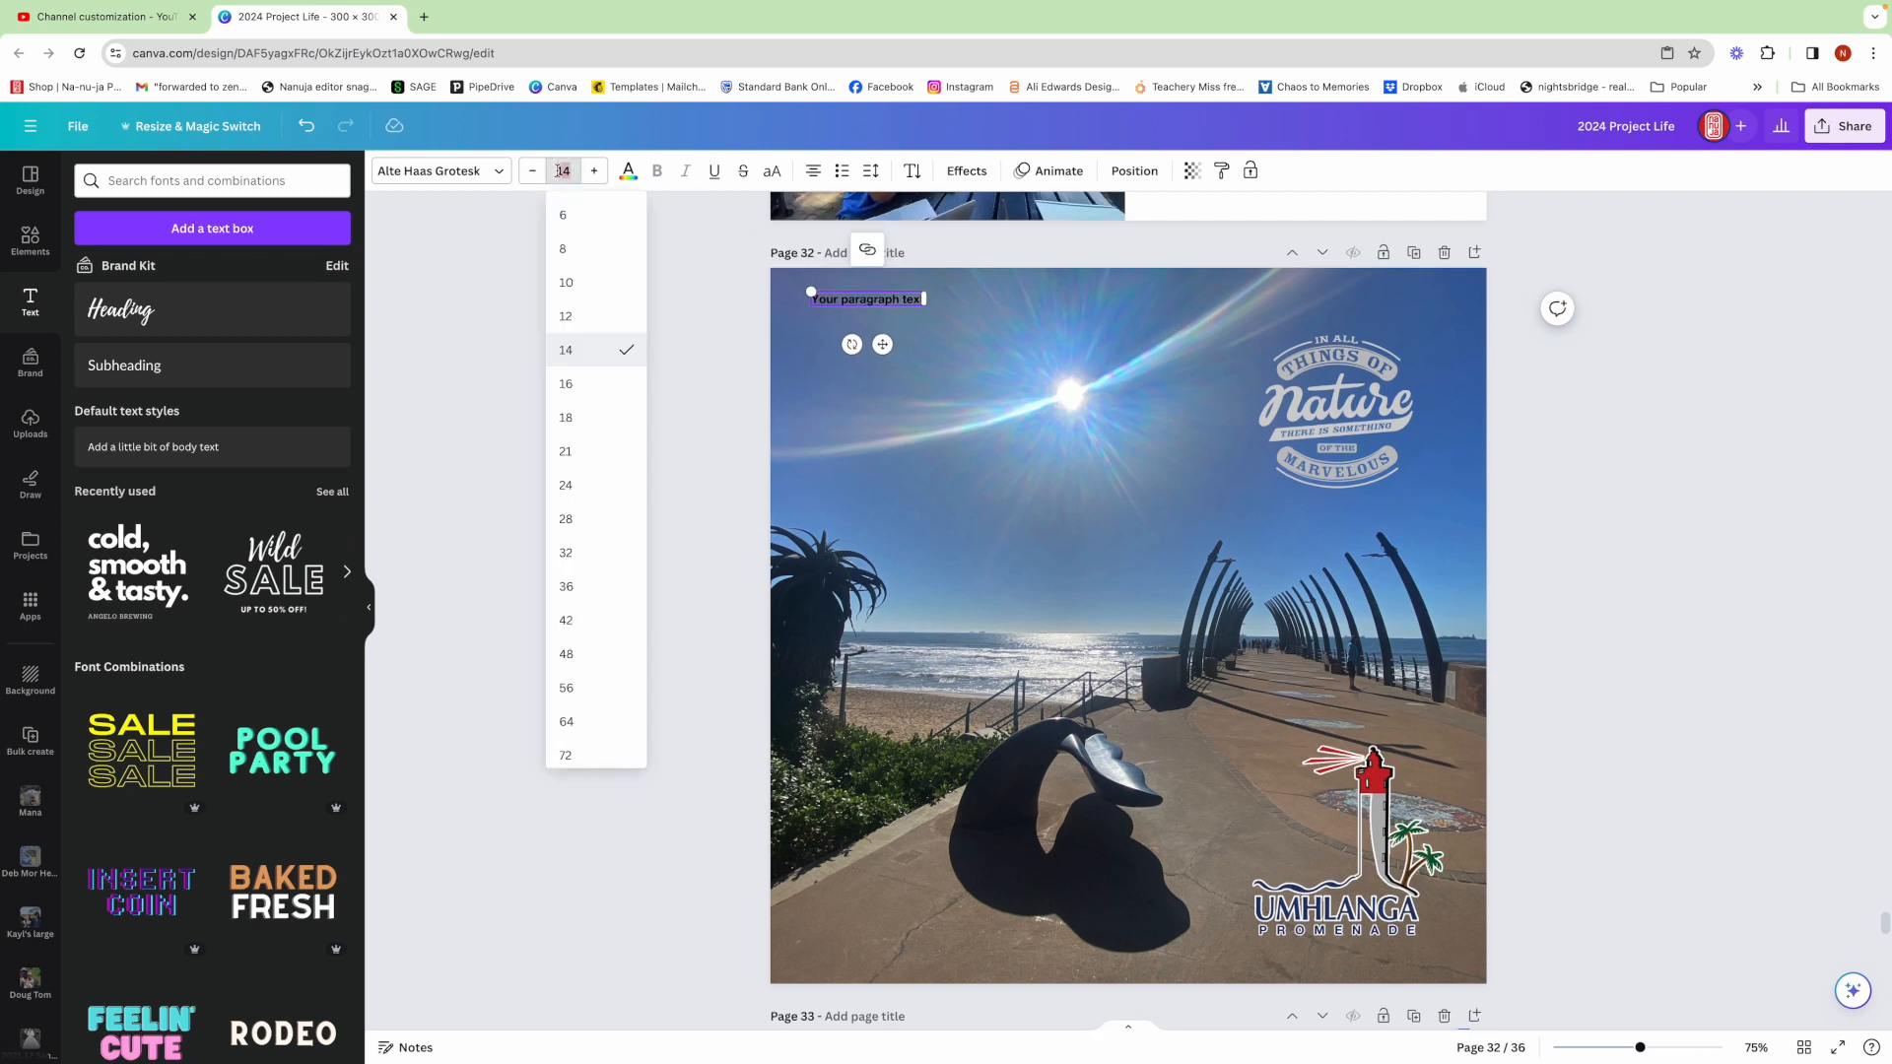
{"action": "left_click", "coordinate": [566, 315]}
In Notes, copy the line 'There is just something so beautiful' and paste it into the new text box in Canva
{"action": "left_click", "coordinate": [820, 1030]}
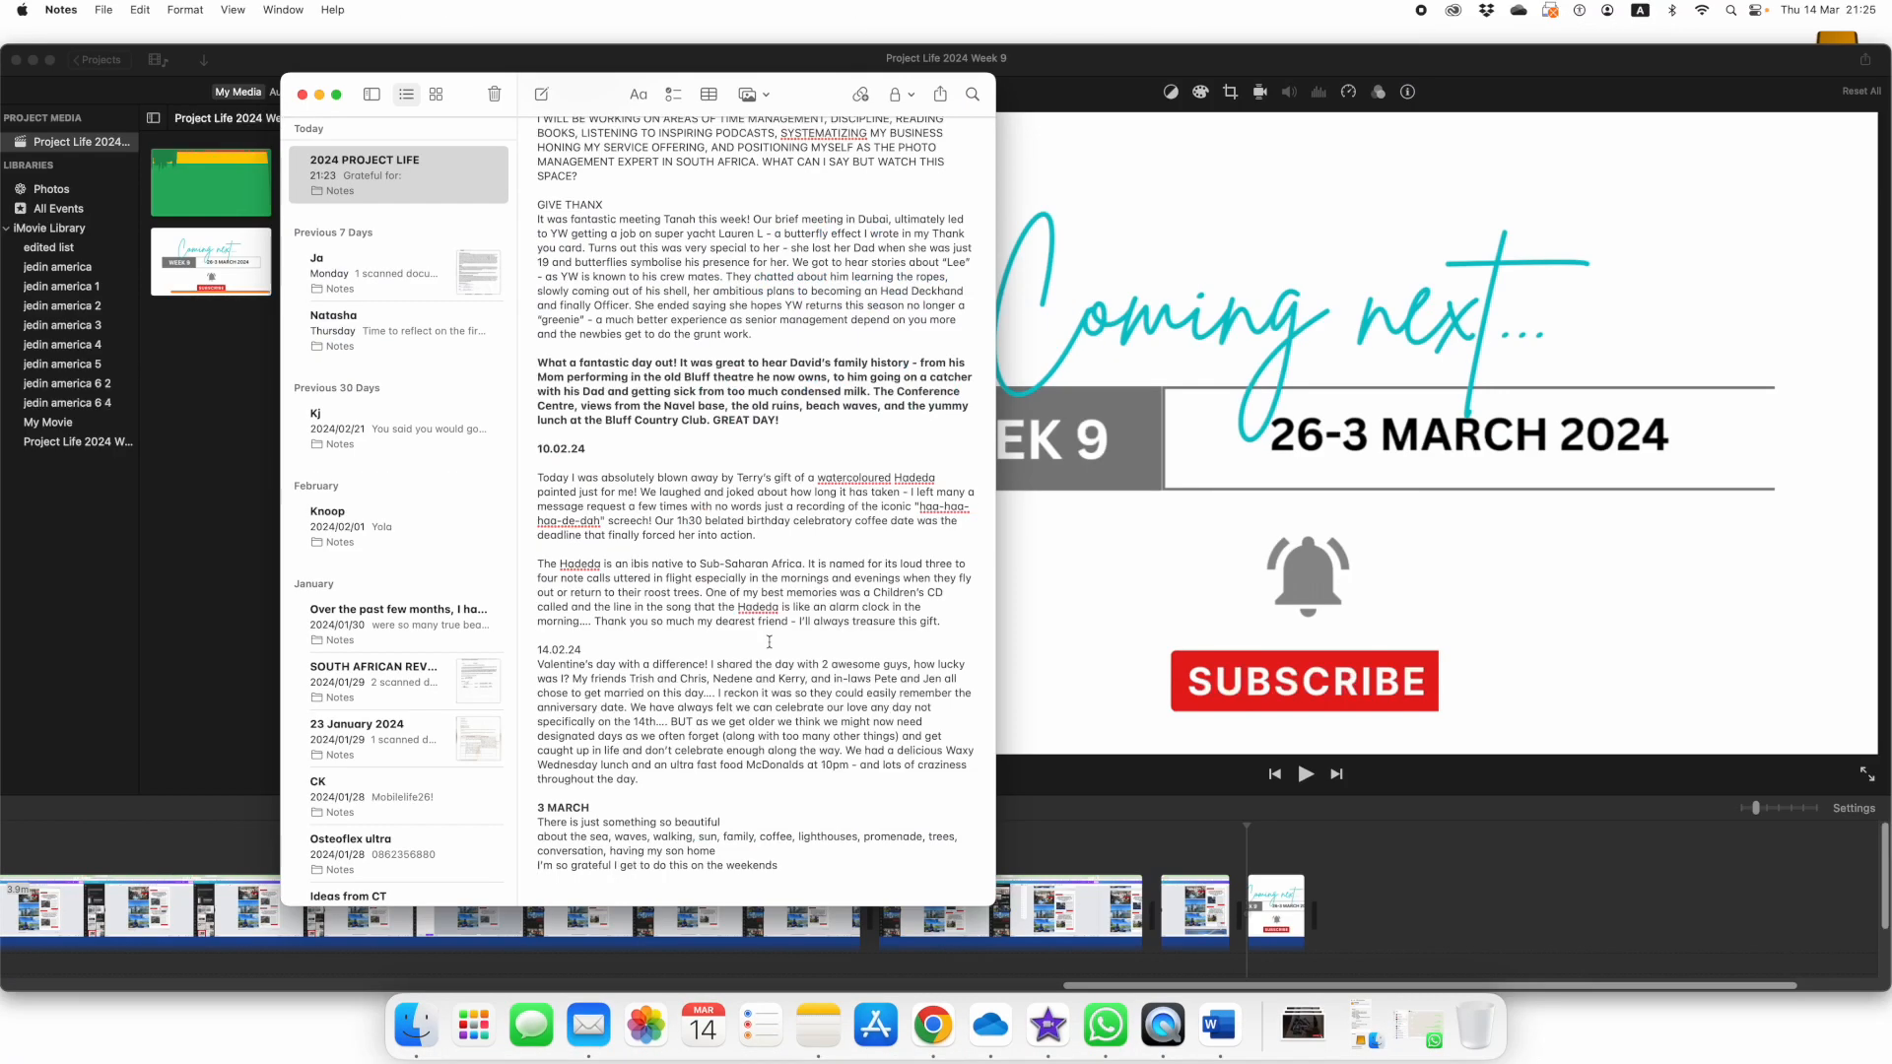
{"action": "left_click_drag", "start_coordinate": [537, 814], "coordinate": [725, 813]}
{"action": "right_click", "coordinate": [724, 813]}
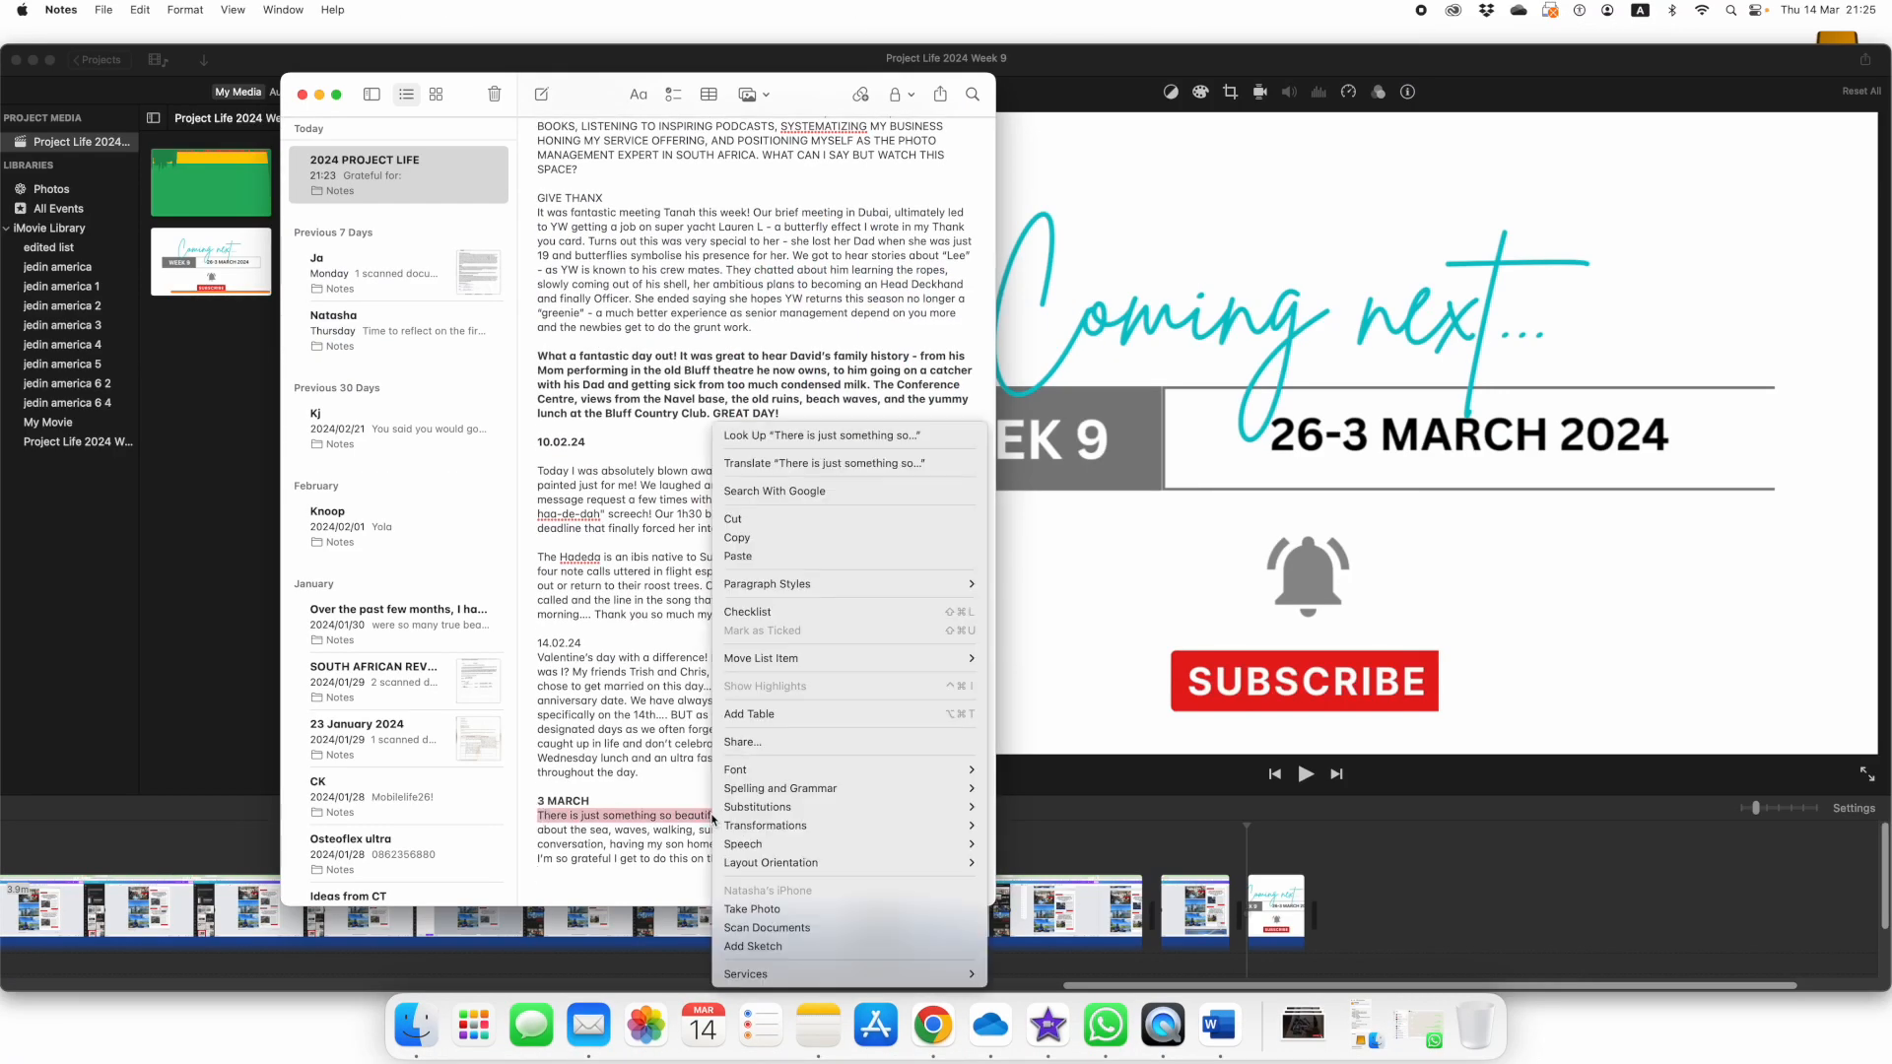
{"action": "left_click", "coordinate": [778, 538]}
{"action": "left_click", "coordinate": [932, 1024]}
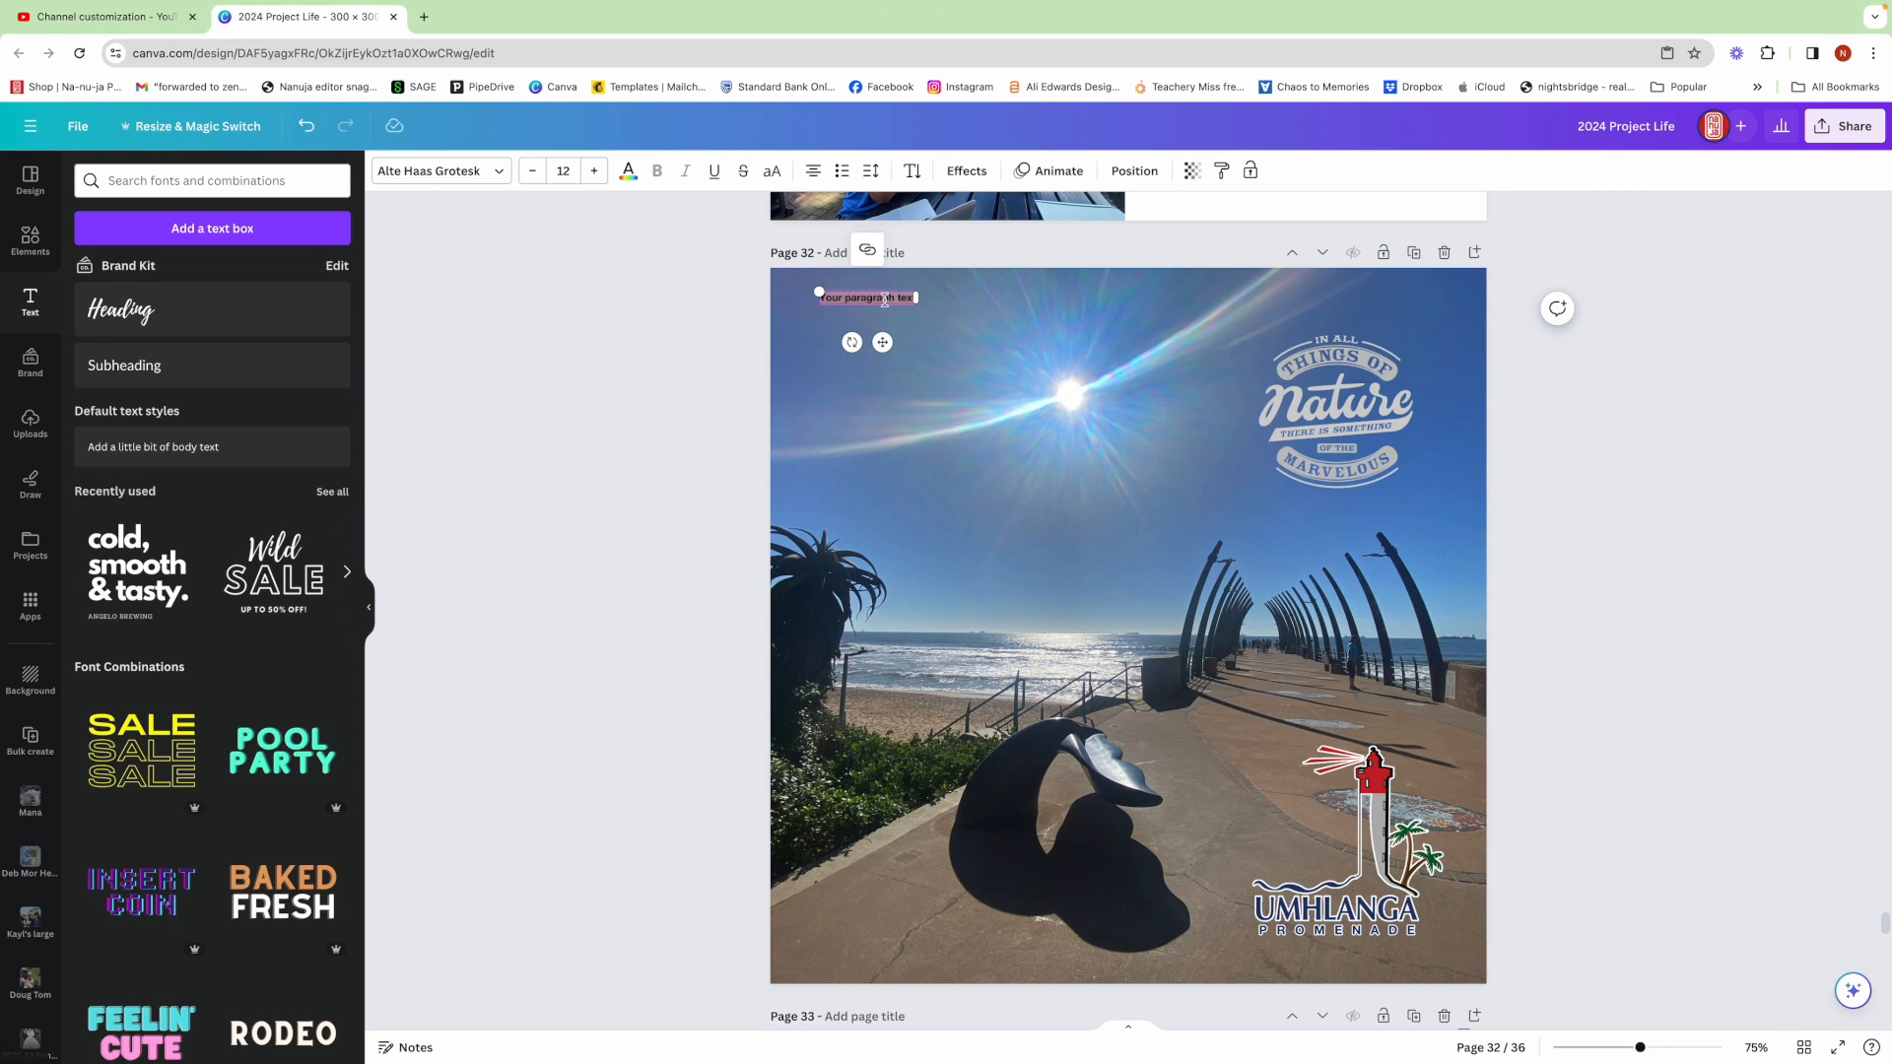
{"action": "key", "text": "super+v"}
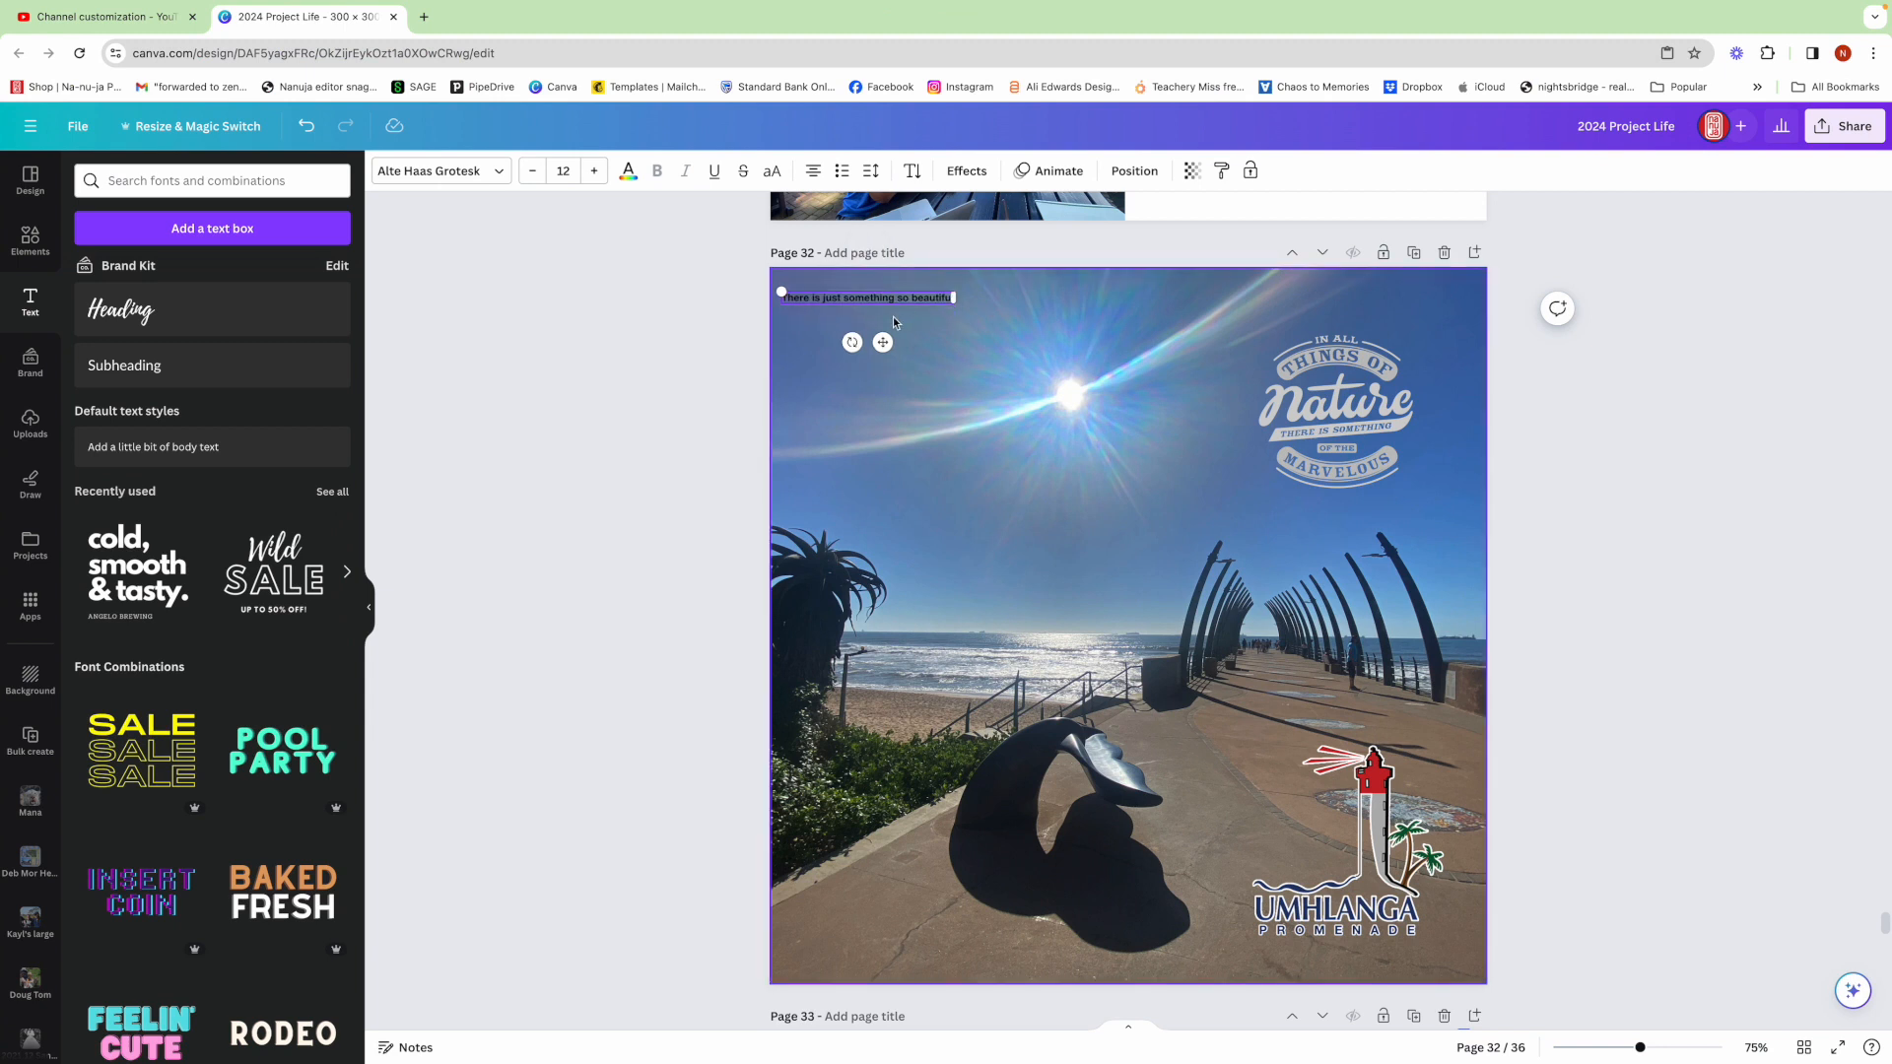
Rotate the text to run vertically along the page's left edge, and make it uppercase and white
{"action": "left_click_drag", "start_coordinate": [852, 342], "coordinate": [801, 463]}
{"action": "left_click", "coordinate": [773, 172]}
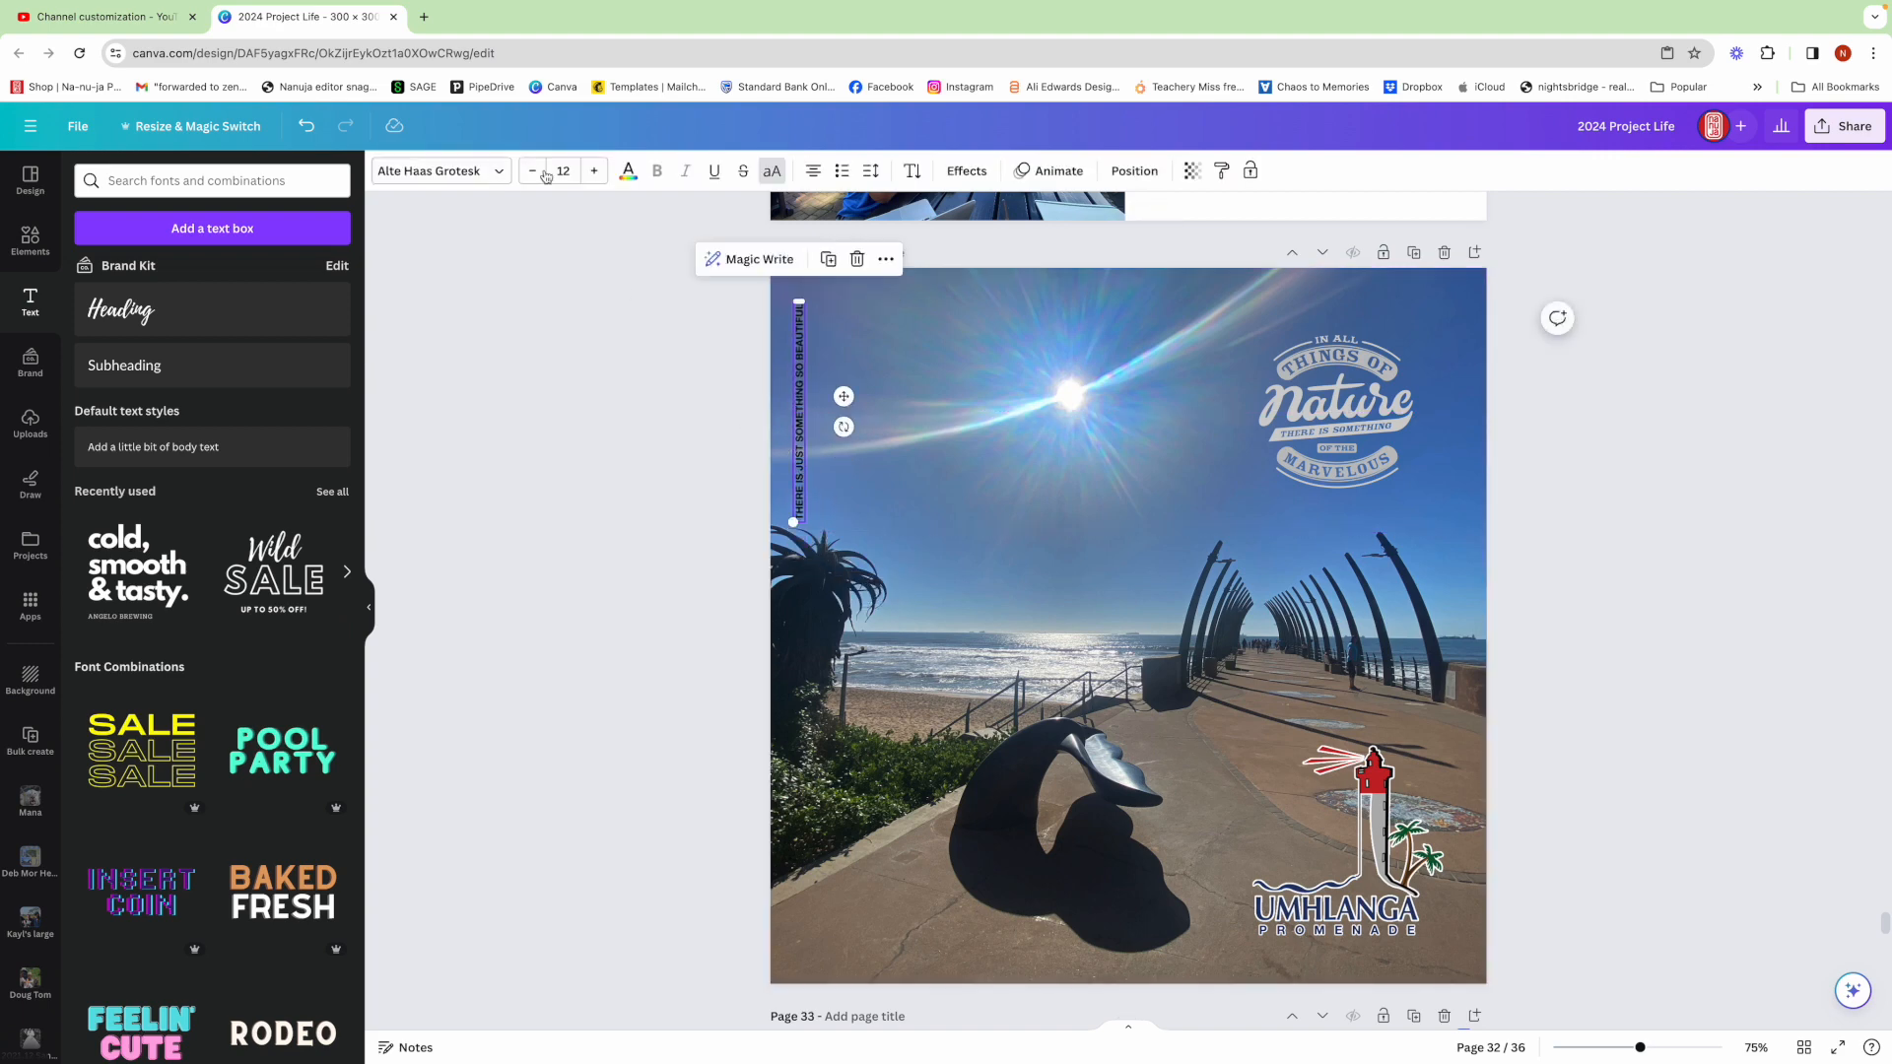
{"action": "left_click", "coordinate": [627, 171]}
{"action": "left_click", "coordinate": [283, 499]}
{"action": "left_click", "coordinate": [737, 424]}
Duplicate the vertical text and rotate the copy to run horizontally along the page's top edge
{"action": "left_click", "coordinate": [799, 418]}
{"action": "left_click", "coordinate": [828, 259]}
{"action": "left_click_drag", "start_coordinate": [812, 379], "coordinate": [901, 426]}
{"action": "left_click_drag", "start_coordinate": [902, 403], "coordinate": [906, 291]}
Copy the 'about the sea, waves, walking…' line from Notes, paste it into the top text box, and widen it across the page
{"action": "mouse_move", "coordinate": [820, 1060]}
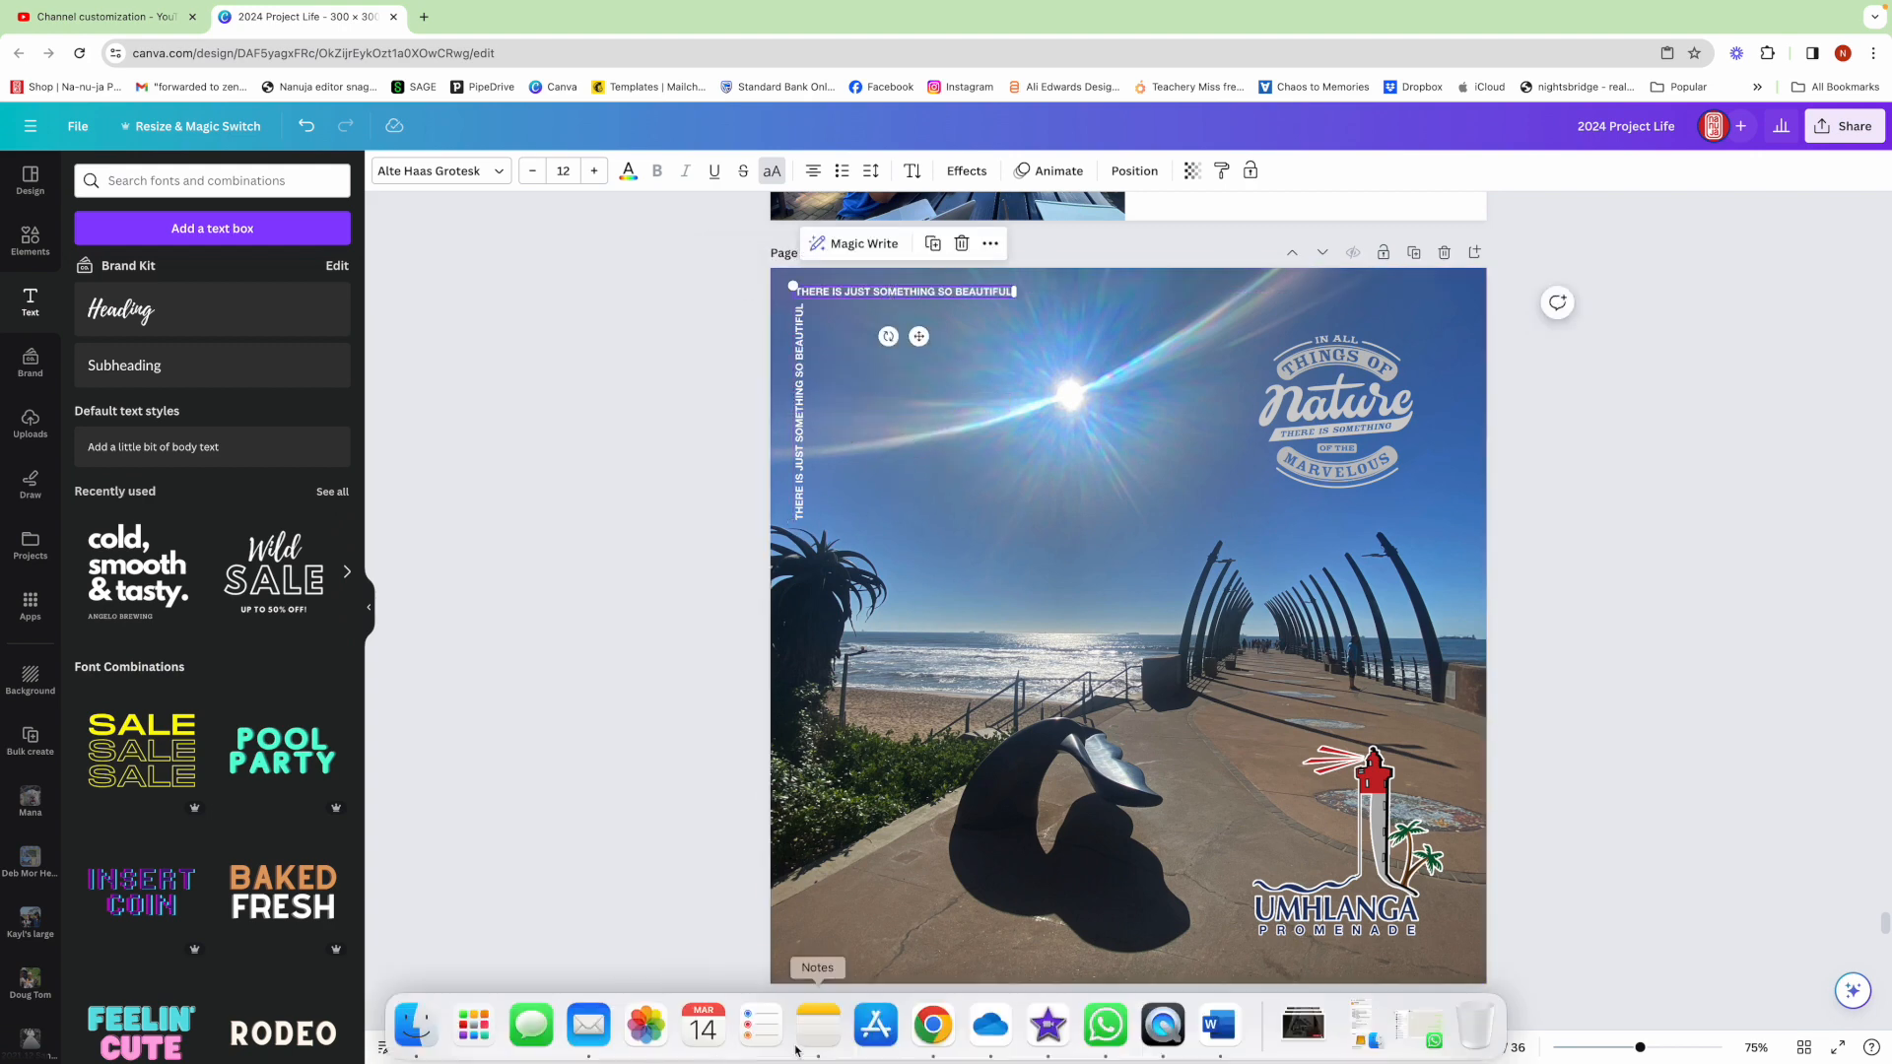
{"action": "left_click", "coordinate": [818, 1025]}
{"action": "left_click_drag", "start_coordinate": [722, 844], "coordinate": [537, 829]}
{"action": "right_click", "coordinate": [553, 837]}
{"action": "left_click", "coordinate": [602, 539]}
{"action": "left_click", "coordinate": [933, 1025]}
{"action": "double_click", "coordinate": [952, 293]}
{"action": "right_click", "coordinate": [954, 293]}
{"action": "left_click", "coordinate": [985, 440]}
{"action": "left_click_drag", "start_coordinate": [1020, 318], "coordinate": [1488, 293]}
{"action": "left_click_drag", "start_coordinate": [971, 290], "coordinate": [957, 289]}
Duplicate the left vertical text and place the copy along the page's right edge
{"action": "left_click", "coordinate": [799, 414]}
{"action": "left_click_drag", "start_coordinate": [799, 414], "coordinate": [1463, 415]}
{"action": "left_click", "coordinate": [1586, 492]}
{"action": "left_click", "coordinate": [788, 394]}
{"action": "left_click", "coordinate": [816, 260]}
{"action": "left_click_drag", "start_coordinate": [1504, 436], "coordinate": [1470, 411]}
{"action": "key", "text": "Left"}
Copy the line 'I'm so grateful I get to do this on the weekends' from Notes and paste it into the right-edge text box
{"action": "mouse_move", "coordinate": [873, 1061]}
{"action": "left_click", "coordinate": [816, 1034]}
{"action": "left_click_drag", "start_coordinate": [778, 859], "coordinate": [538, 858]}
{"action": "right_click", "coordinate": [555, 859]}
{"action": "left_click", "coordinate": [597, 539]}
{"action": "left_click", "coordinate": [926, 1031]}
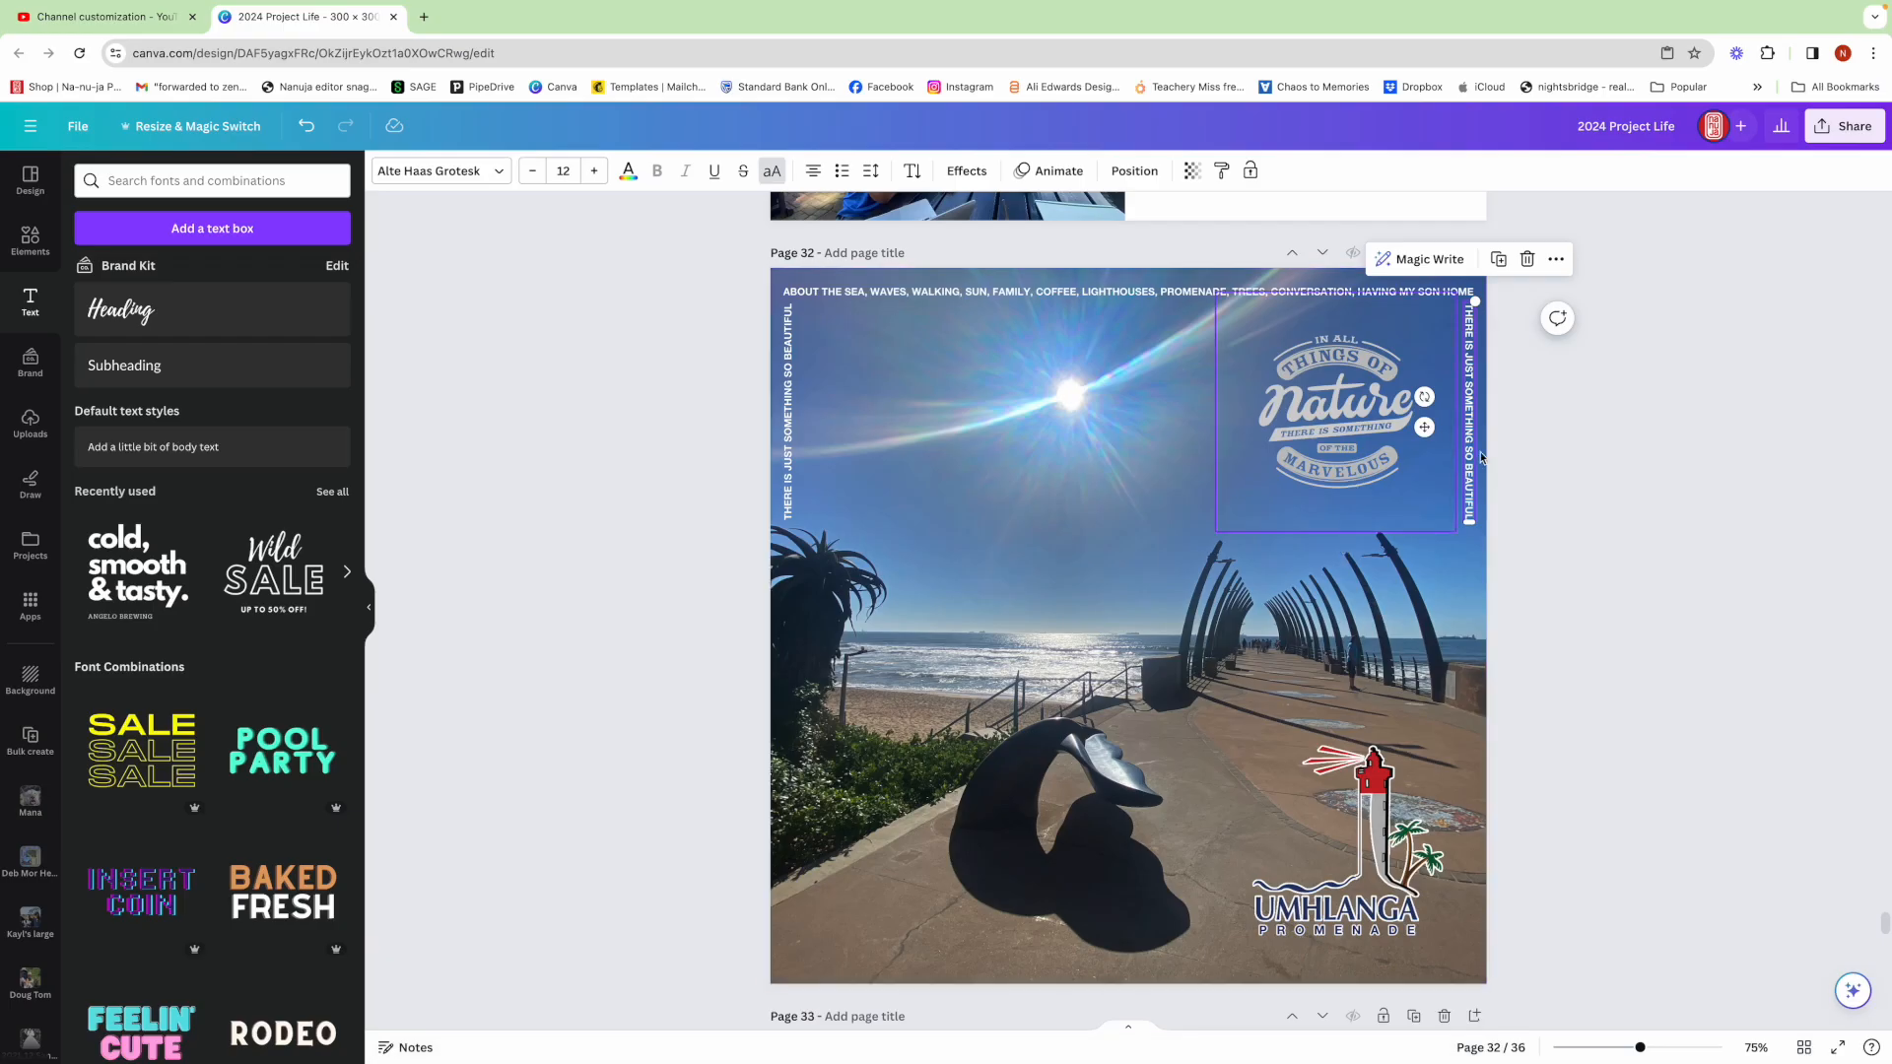
{"action": "left_click", "coordinate": [1473, 448]}
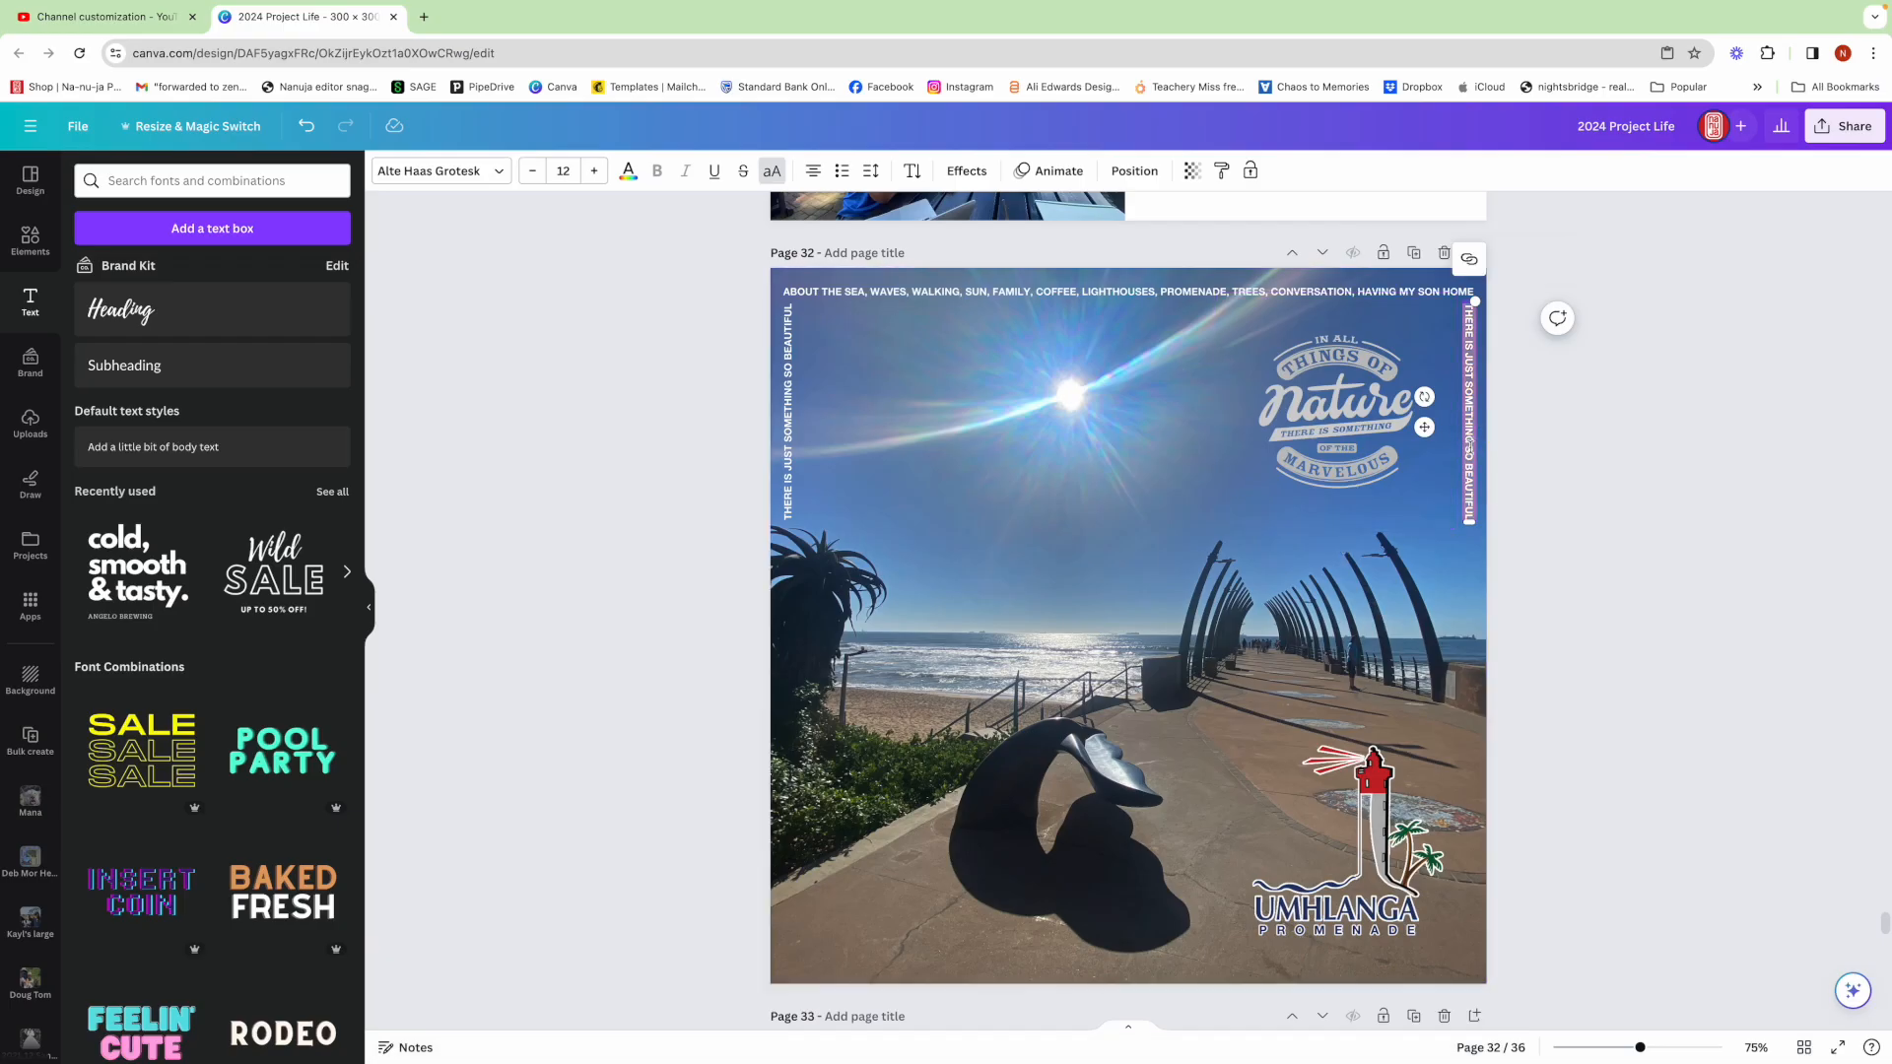
{"action": "right_click", "coordinate": [1469, 440]}
{"action": "left_click", "coordinate": [1505, 596]}
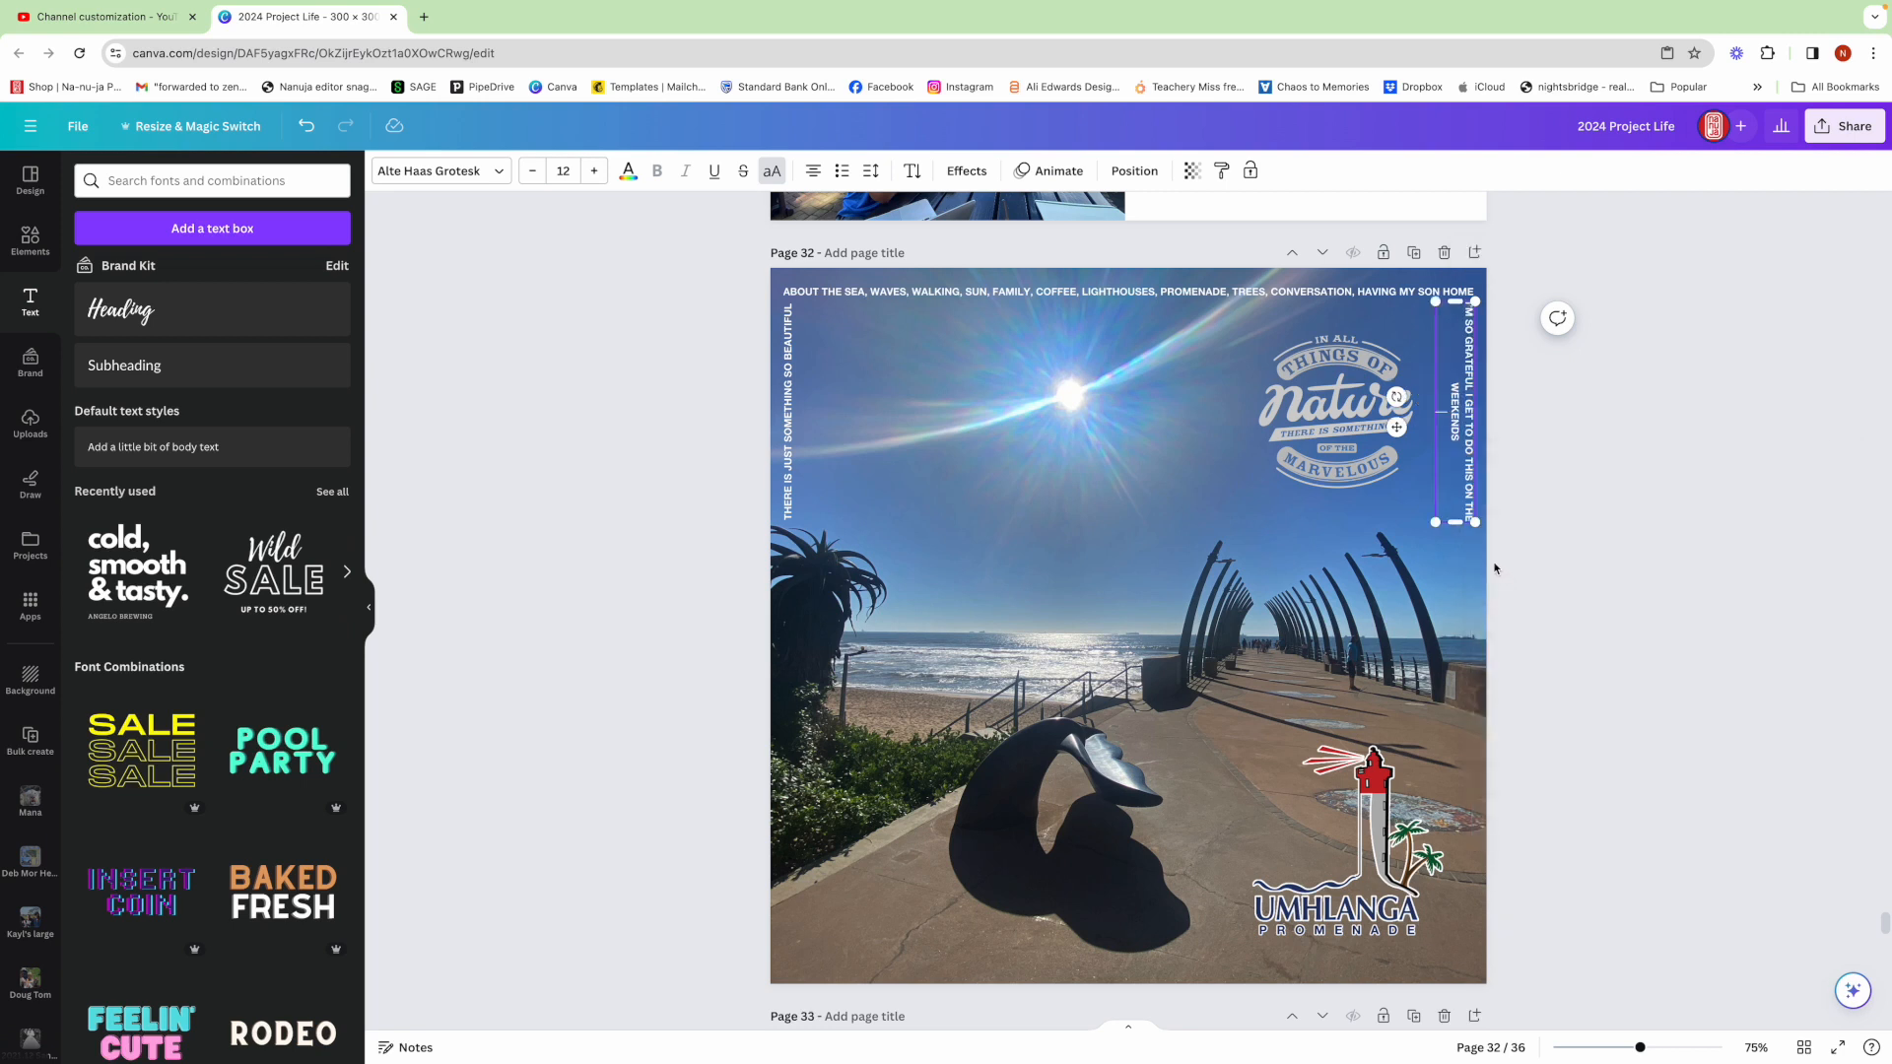
Lengthen the right-edge text box so the sentence fits on a single line
{"action": "left_click_drag", "start_coordinate": [1454, 526], "coordinate": [1453, 623]}
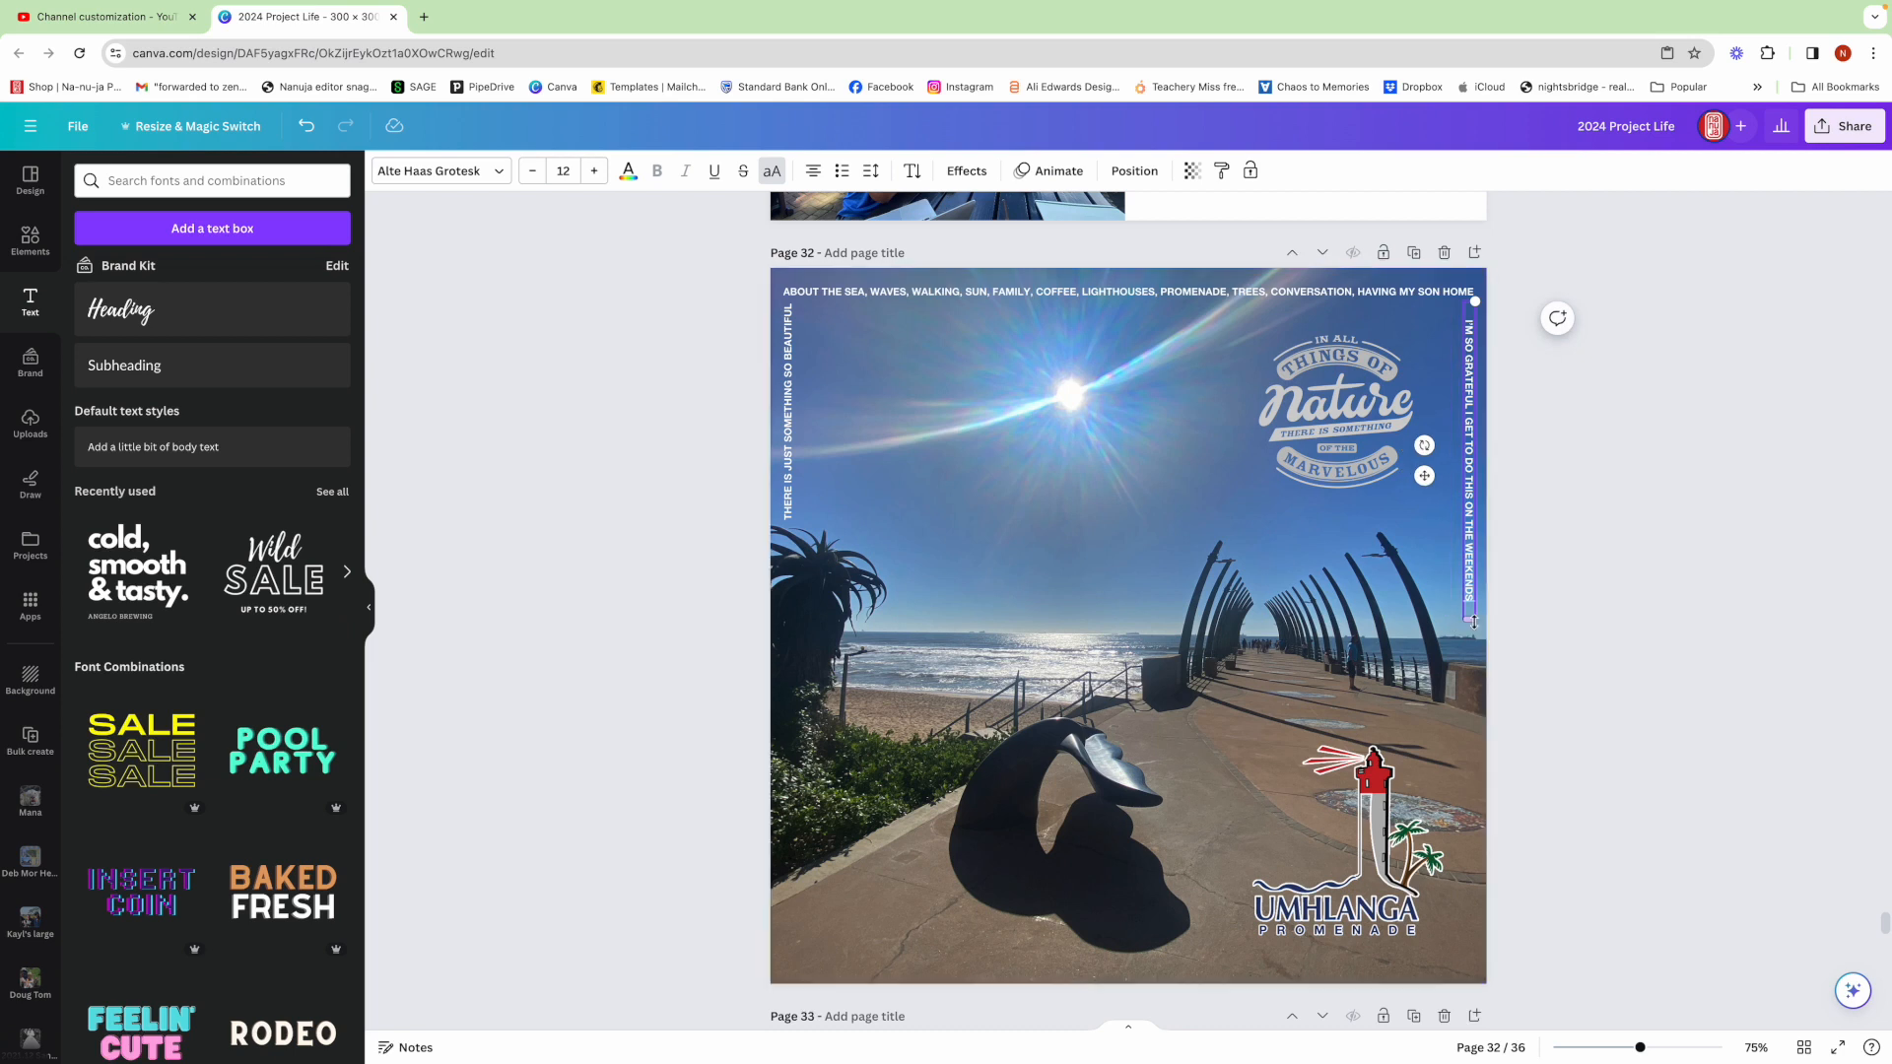
{"action": "left_click_drag", "start_coordinate": [1473, 620], "coordinate": [1473, 595]}
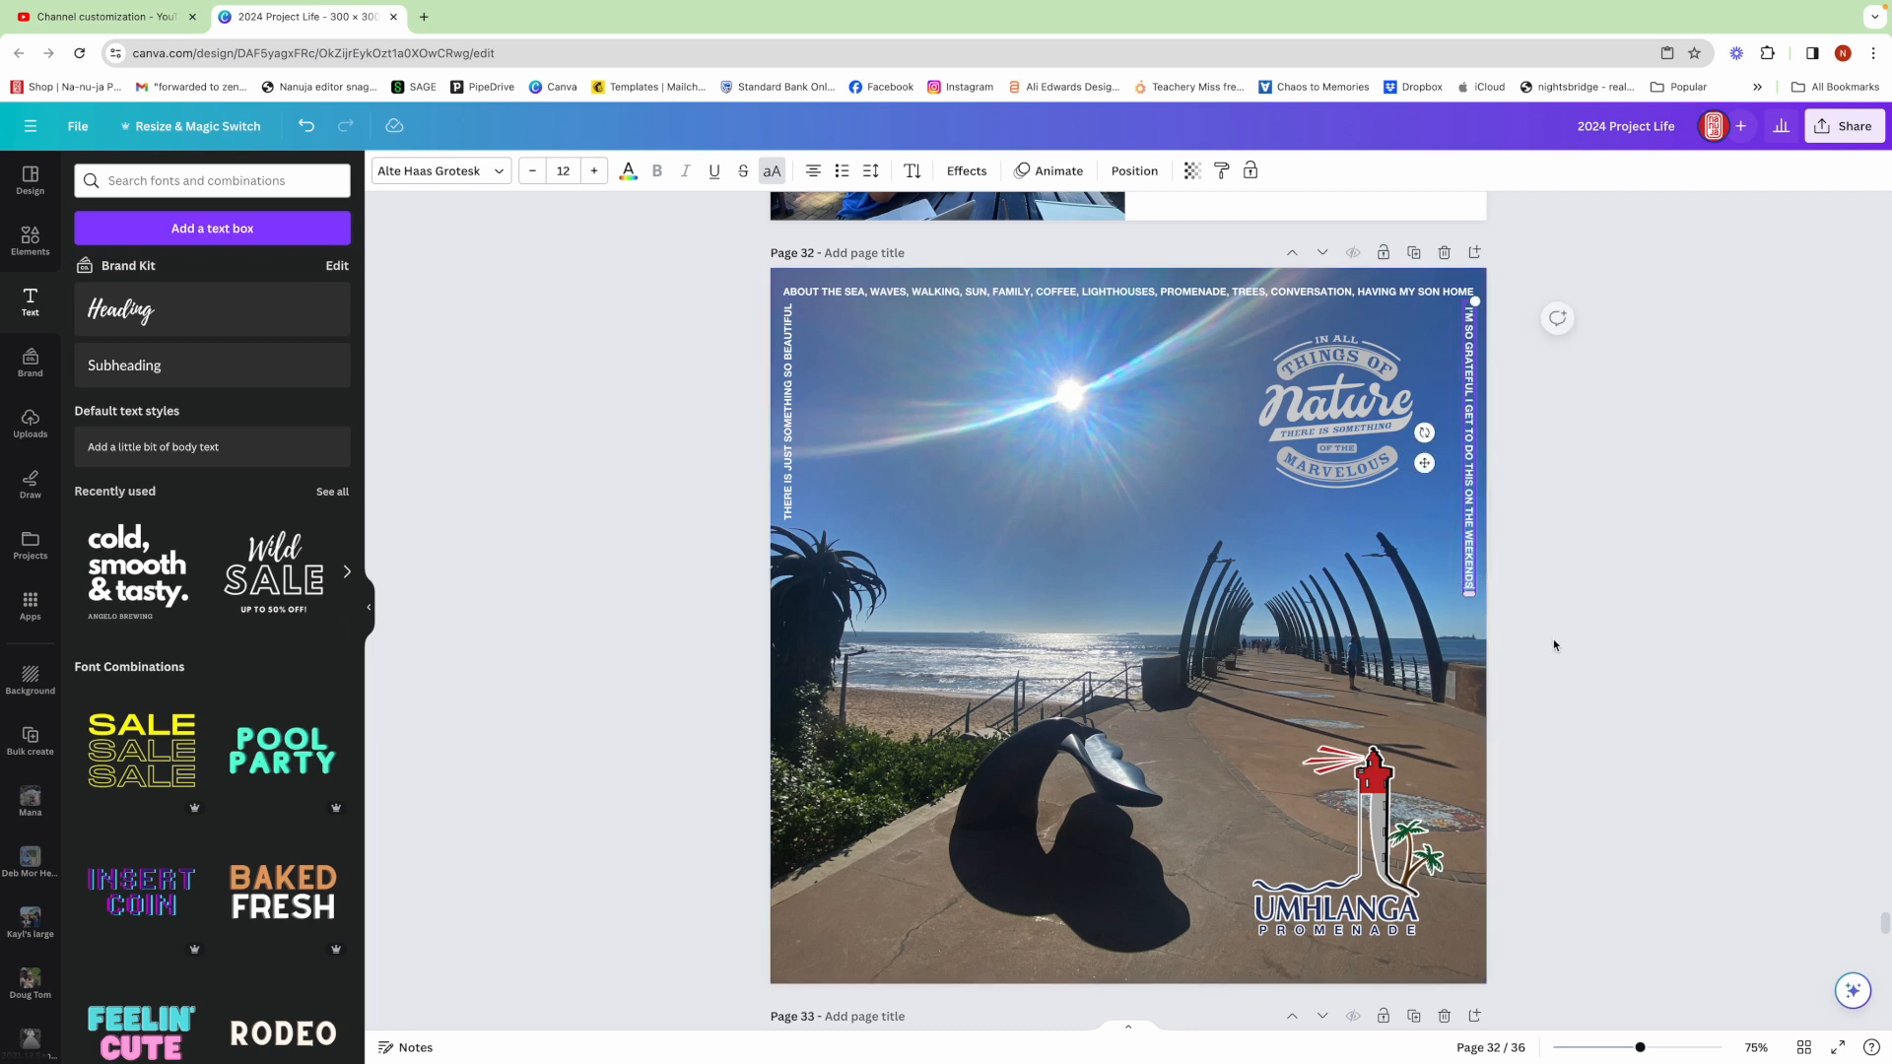
{"action": "left_click", "coordinate": [1557, 646]}
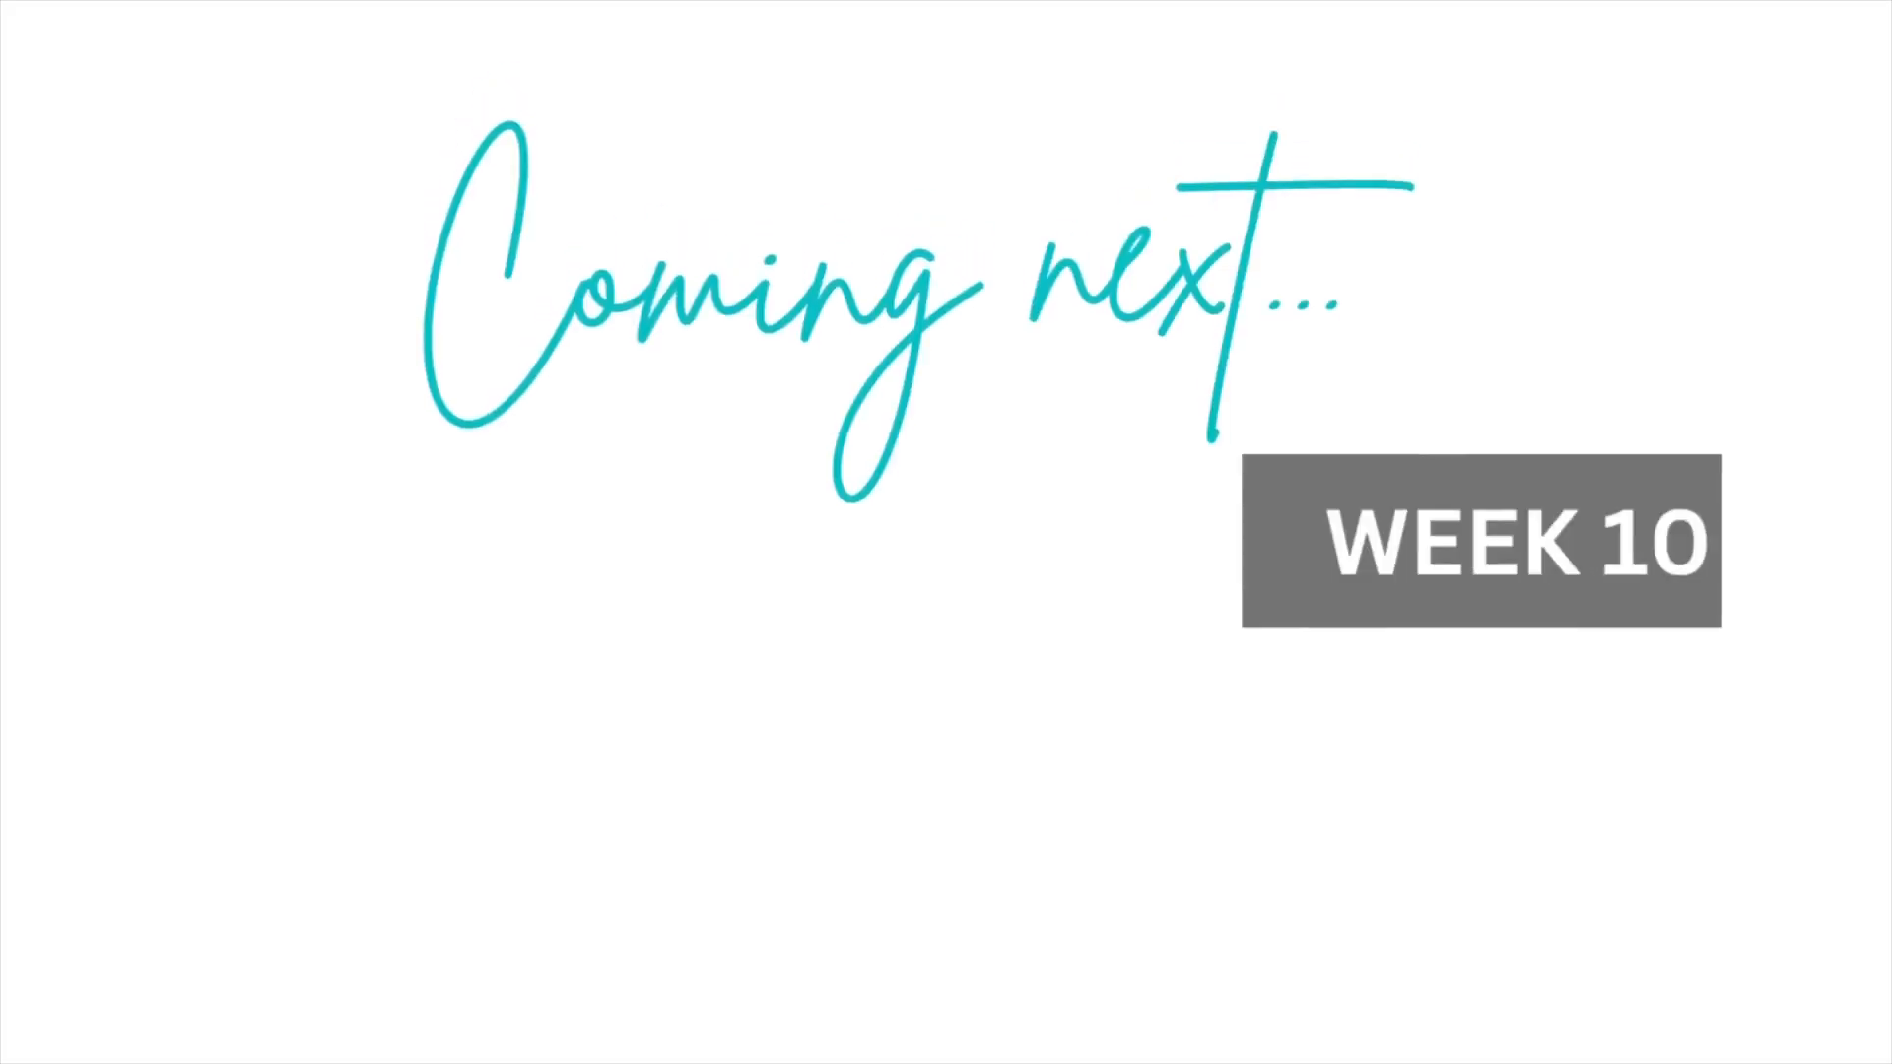